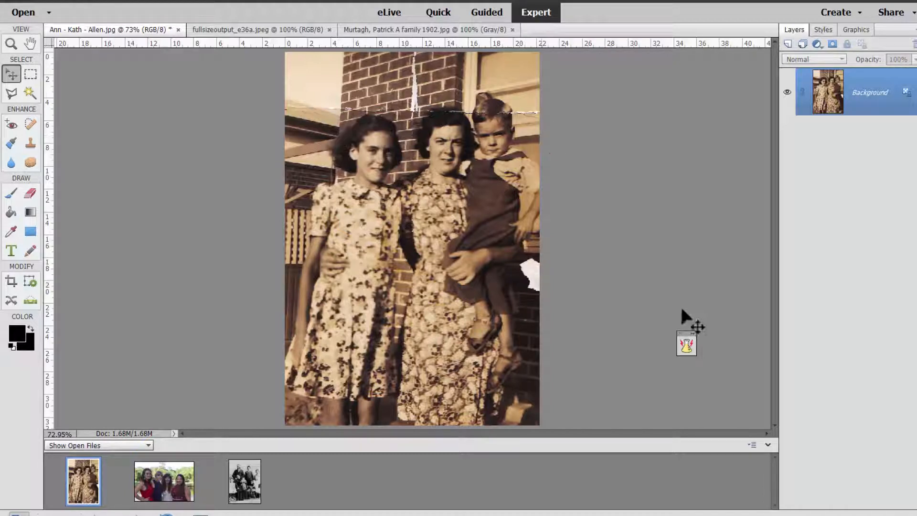
Step: Open the Restore Old Photo guided edit for the sepia family photo and activate the Spot Healing Tool
click(491, 12)
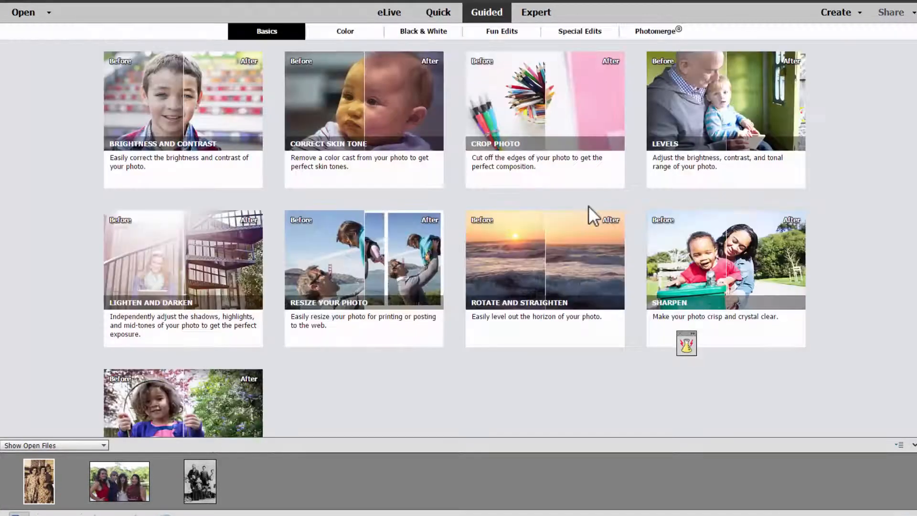
click(580, 31)
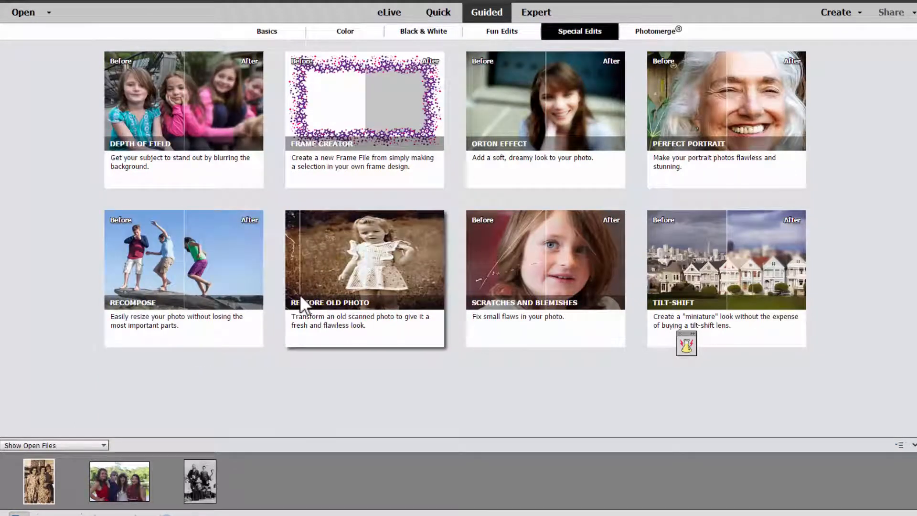
click(286, 319)
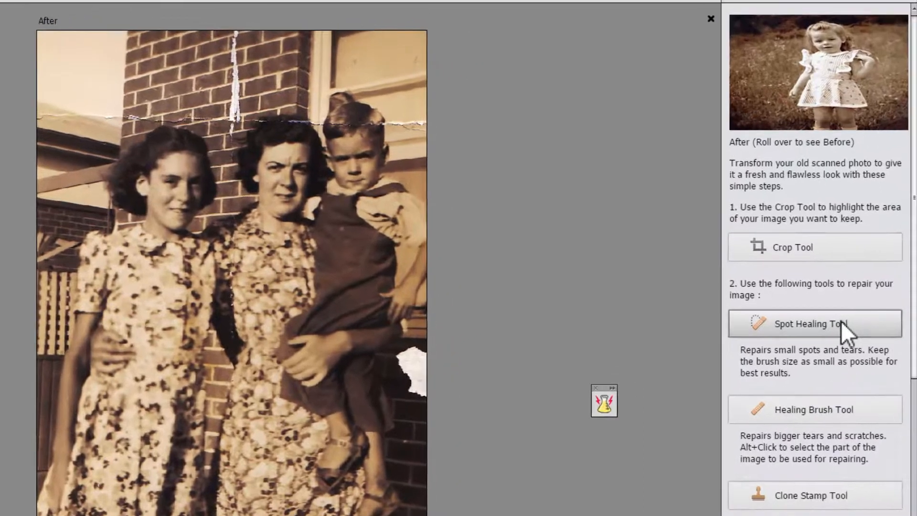
click(815, 266)
Step: Examine the horizontal crease across the heads and the marks on the window area up close
key(ctrl+plus)
key(ctrl+plus)
key(ctrl+plus)
key(ctrl+plus)
drag(537, 137, 322, 515)
drag(456, 191, 175, 471)
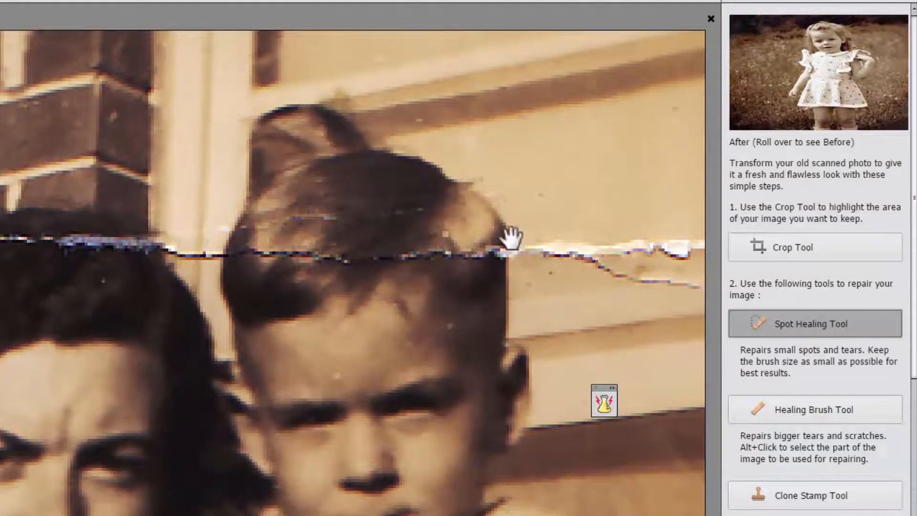
mouse_move(552, 213)
mouse_down()
mouse_move(349, 379)
mouse_move(347, 478)
mouse_up()
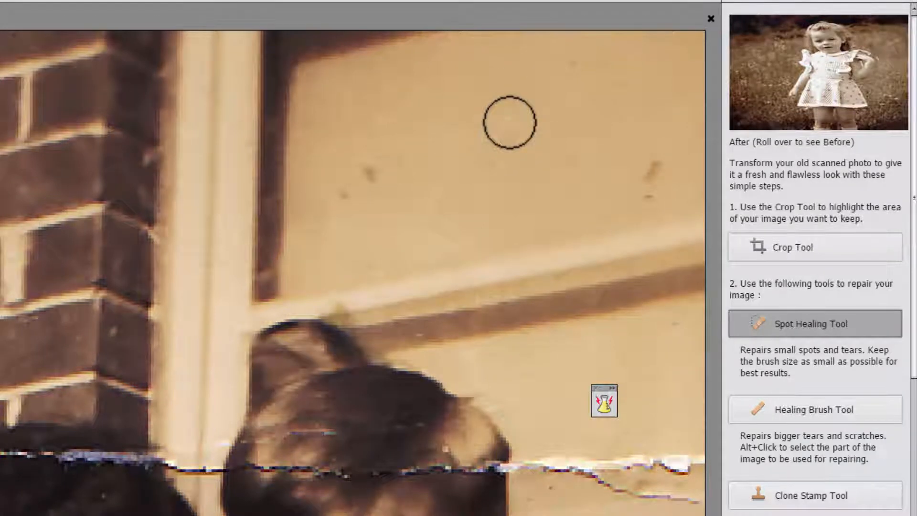
key(ctrl+minus)
key(ctrl+minus)
key(ctrl+minus)
key(ctrl+minus)
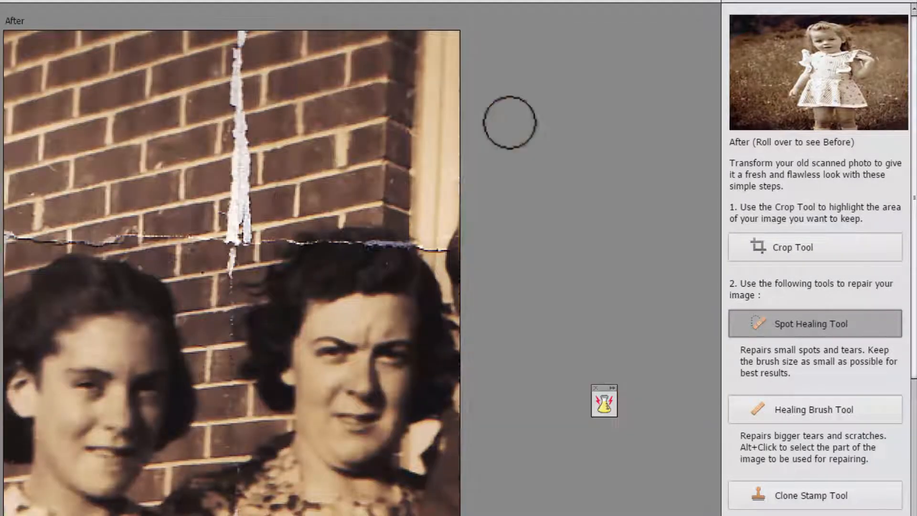
Step: Try to heal the white torn patch beside the boy's legs using an enlarged Healing Brush sampled from the dark brickwork below
click(797, 416)
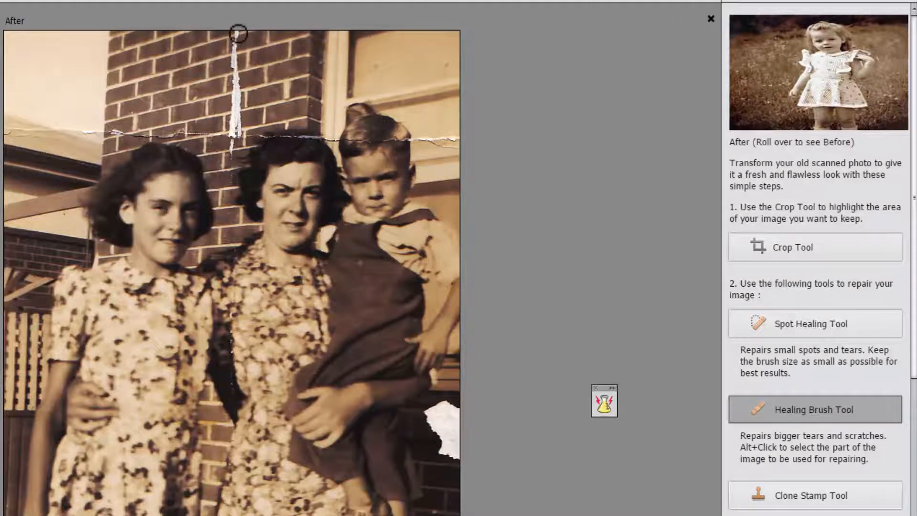
key(bracketright)
key(bracketright)
key(bracketright)
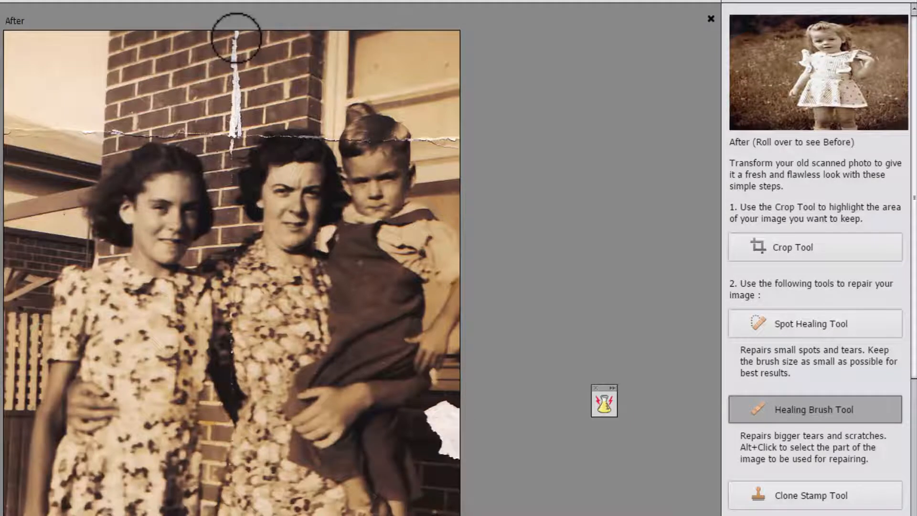
click(791, 411)
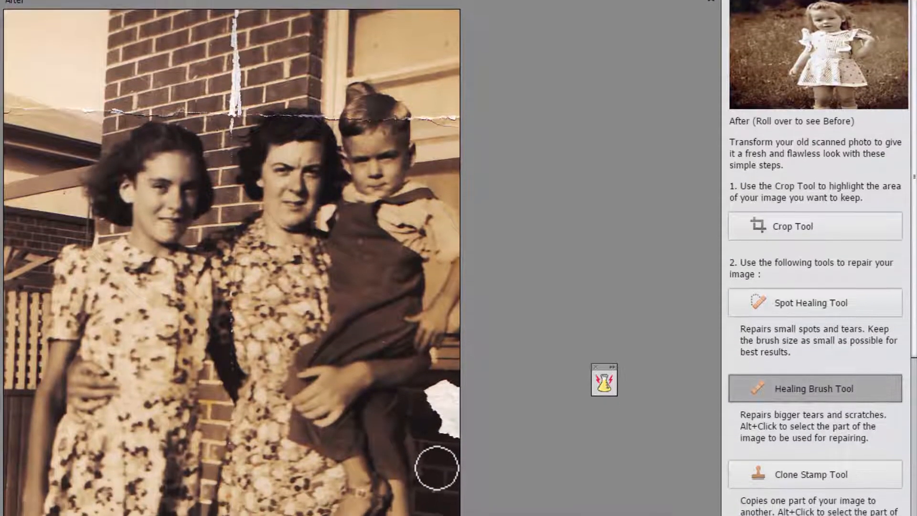
alt+click(438, 486)
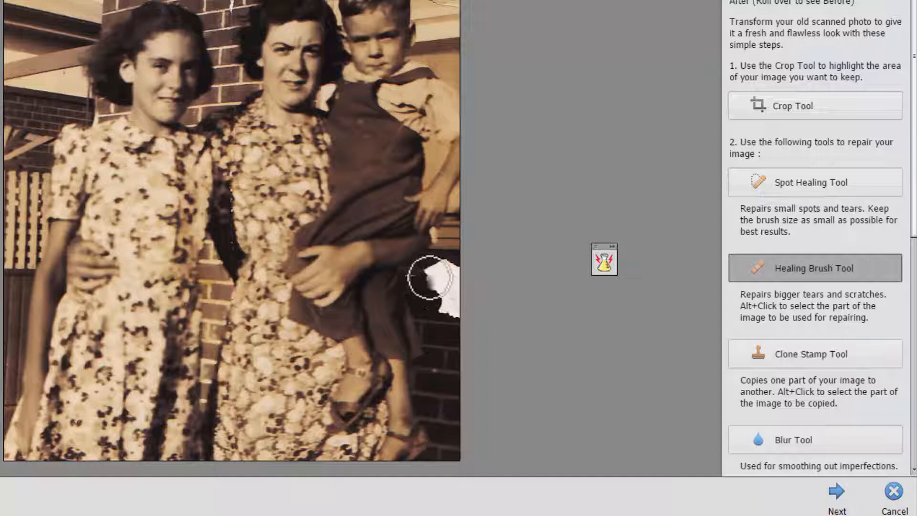
drag(442, 274, 453, 294)
Step: Try healing the left side of the white patch again with fresh samples from the dark area near the boy's leg
click(394, 333)
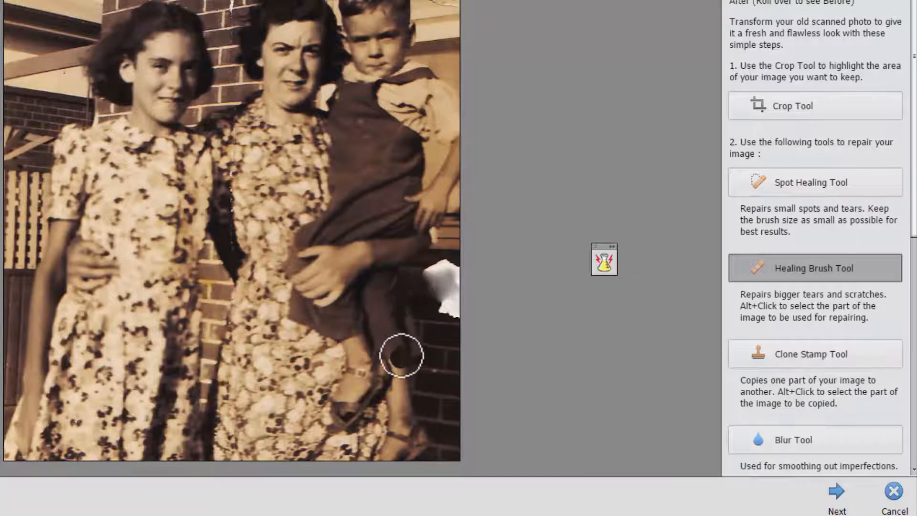
drag(416, 289, 442, 288)
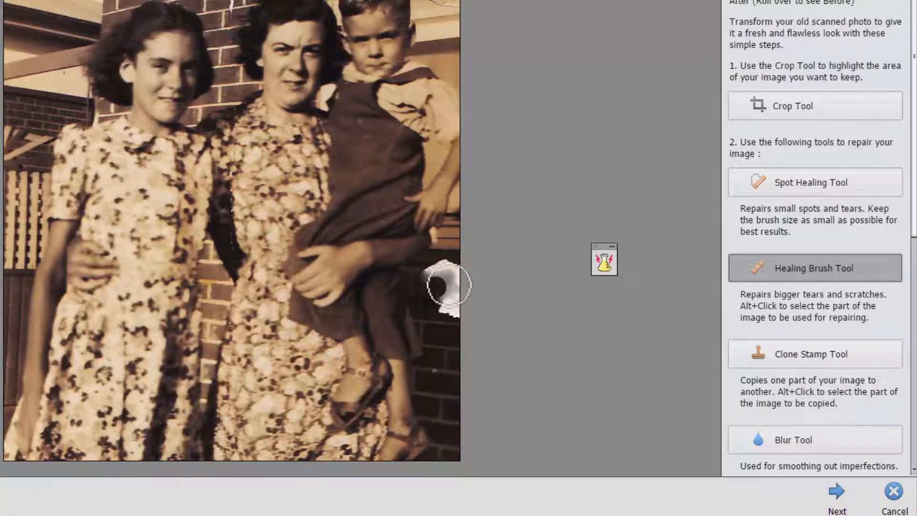
click(380, 355)
click(392, 354)
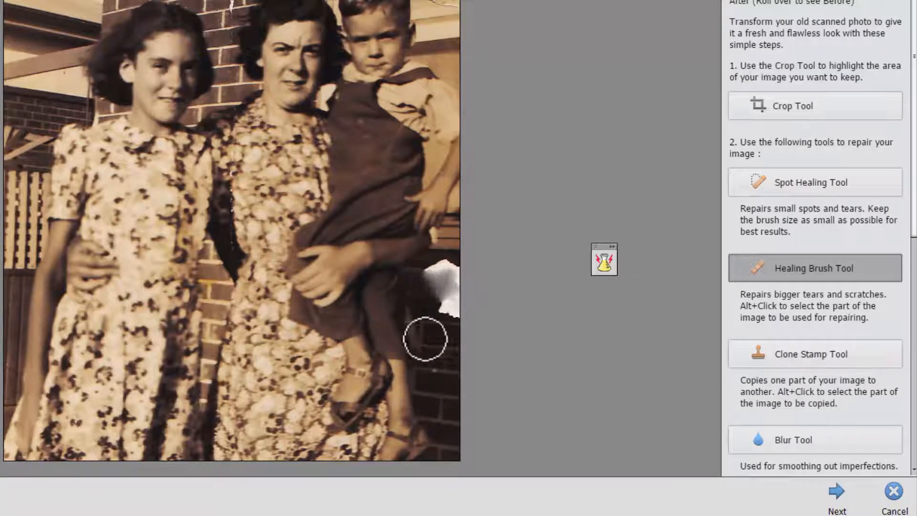
click(430, 277)
click(426, 276)
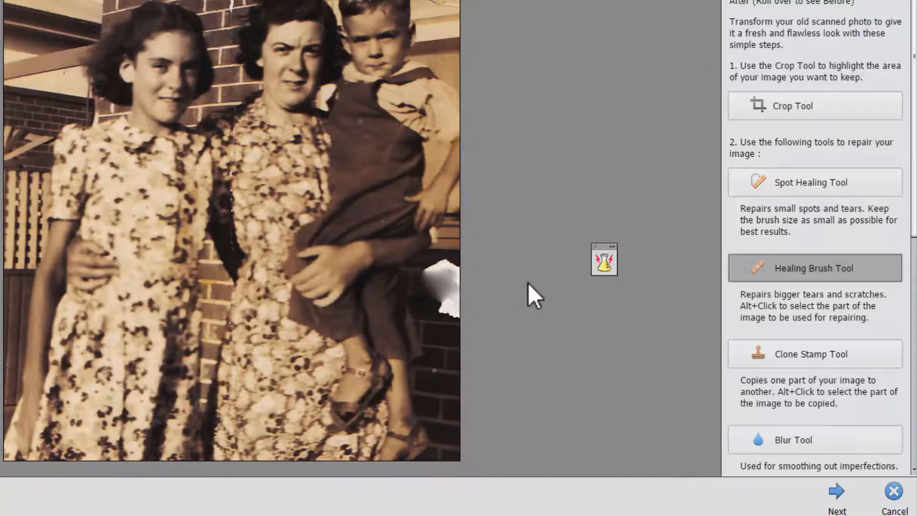
Step: Try to blend the inner grey edge of the white patch up close with the Healing Brush
scroll(526, 277, up, 3)
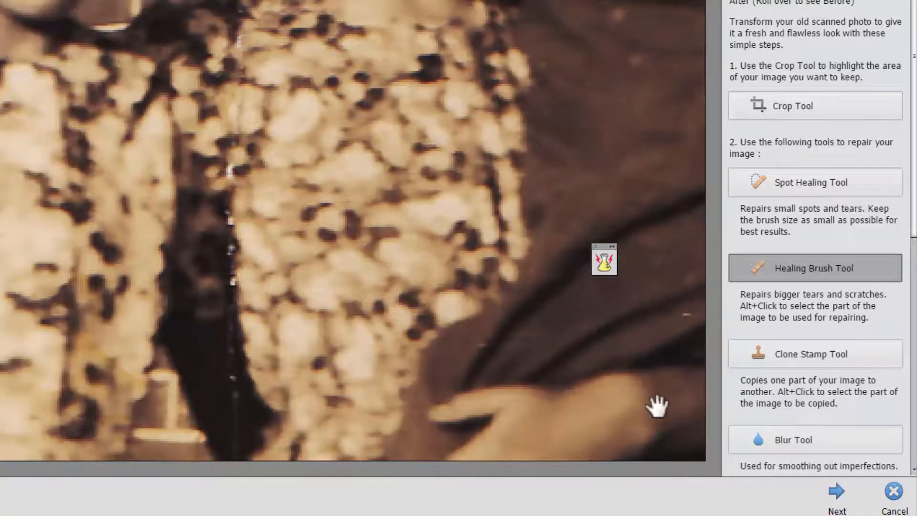
drag(657, 406, 158, 102)
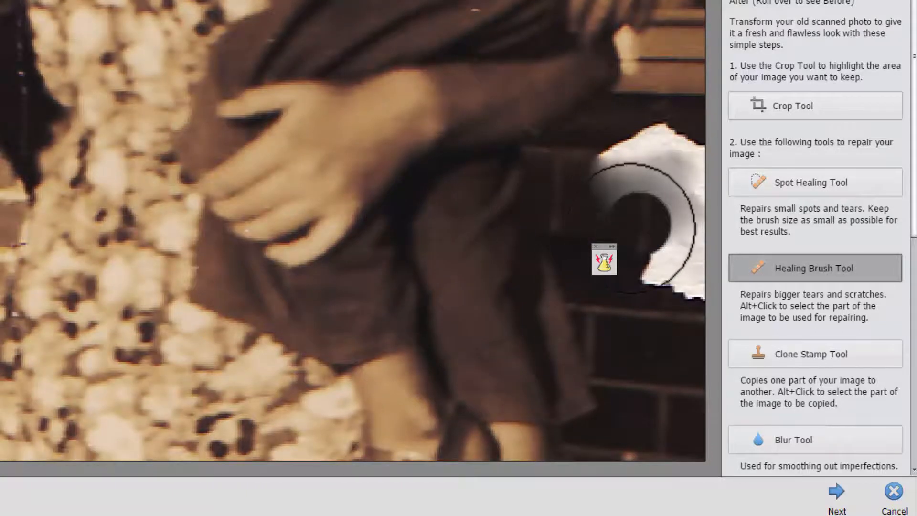
mouse_move(631, 227)
mouse_down()
mouse_move(645, 201)
mouse_move(616, 176)
mouse_up()
click(616, 177)
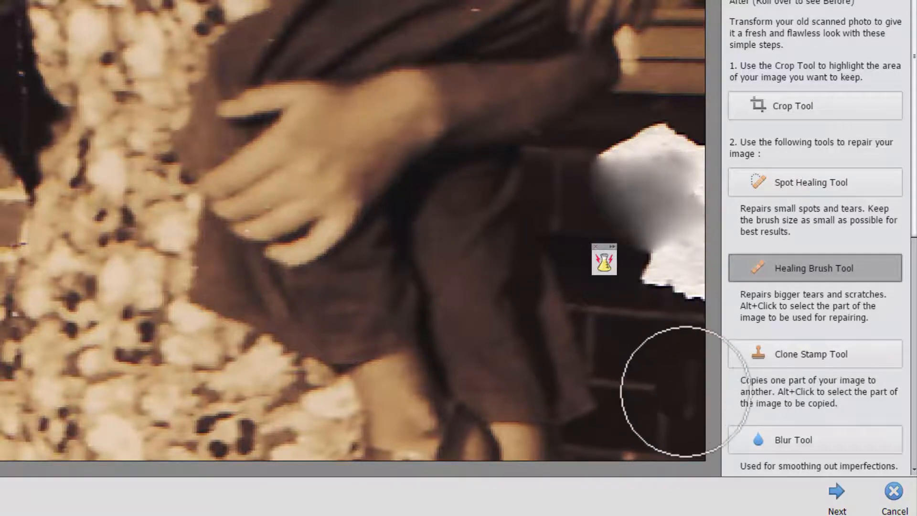
Step: Try to heal the patch's ragged lower edge using nearby dark brickwork samples, and discard the Healing Brush strokes
key(ctrl+minus)
key(ctrl+minus)
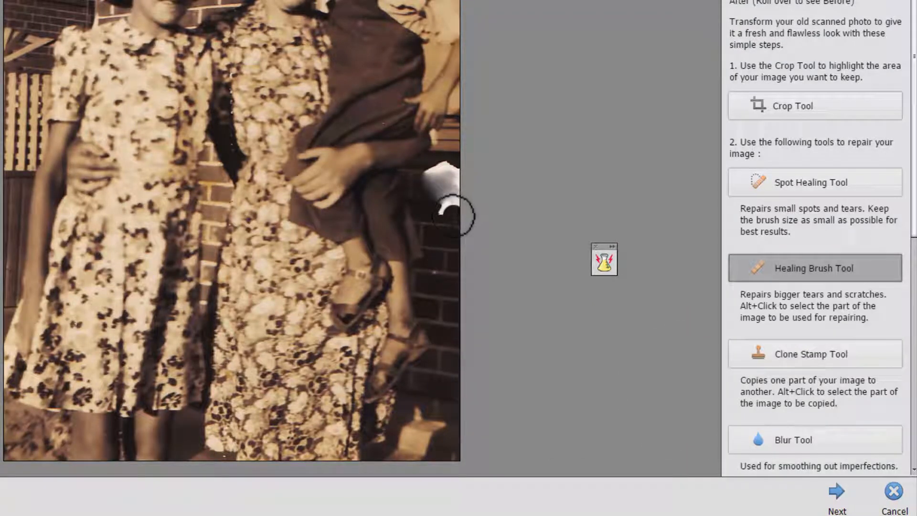
drag(430, 209, 456, 215)
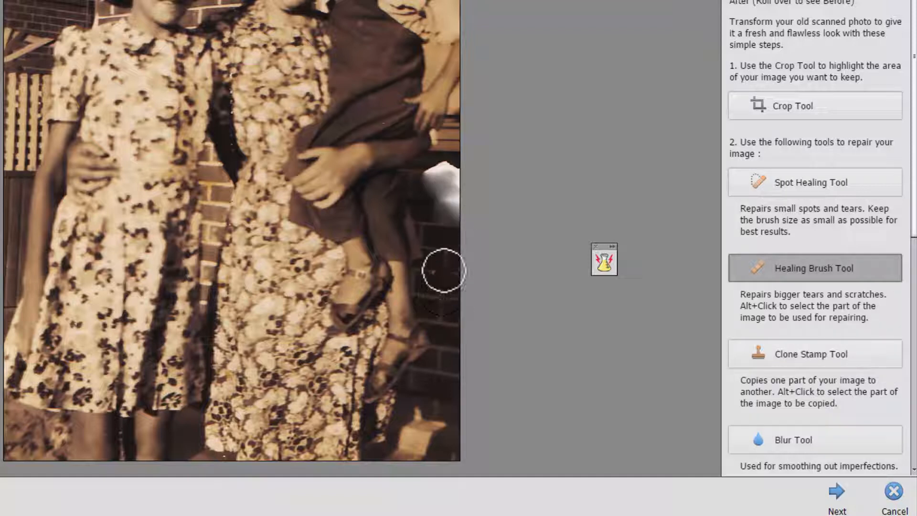
alt+click(417, 214)
drag(420, 218, 453, 208)
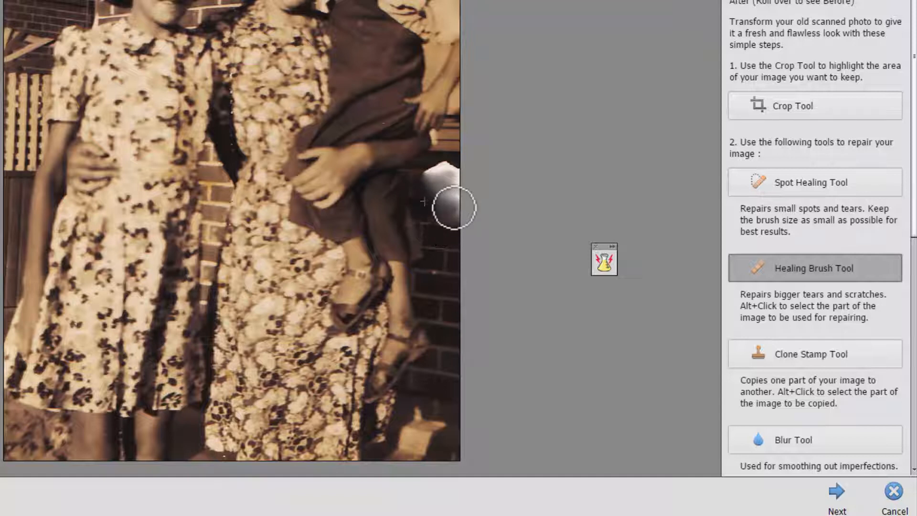
alt+click(435, 284)
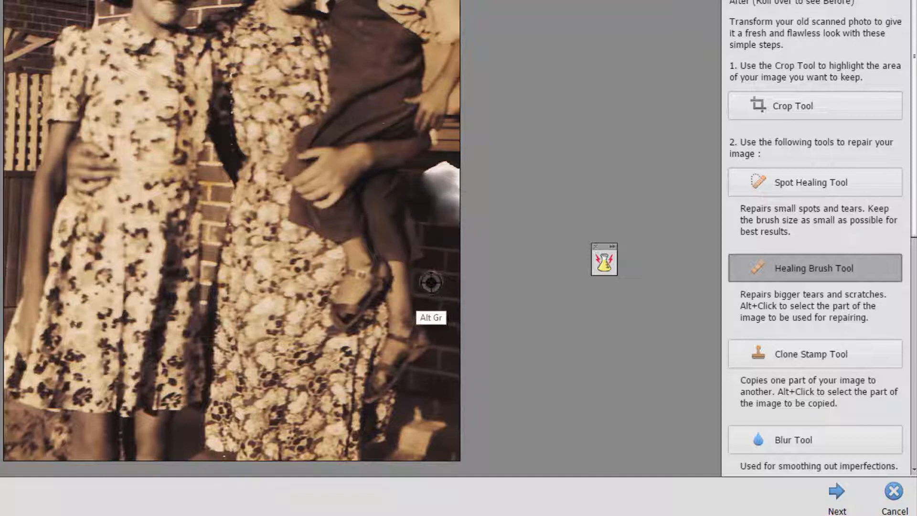
drag(442, 217, 445, 216)
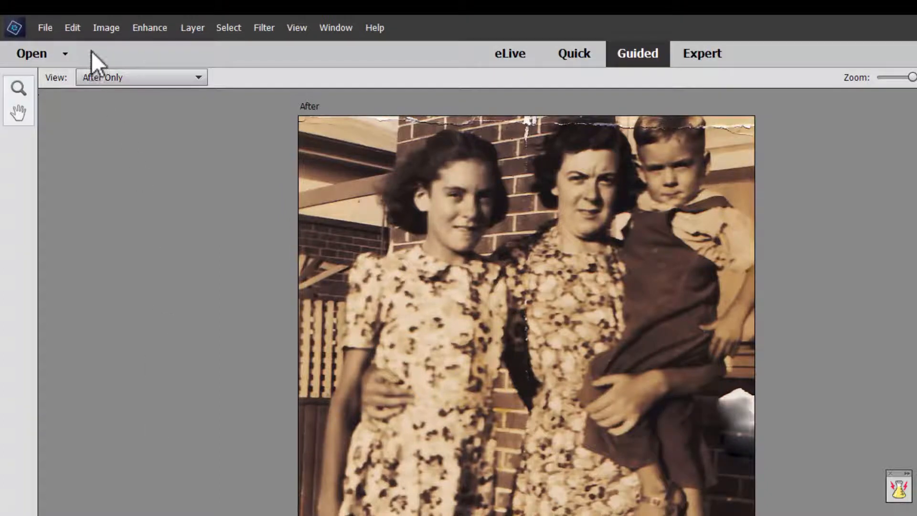
click(106, 27)
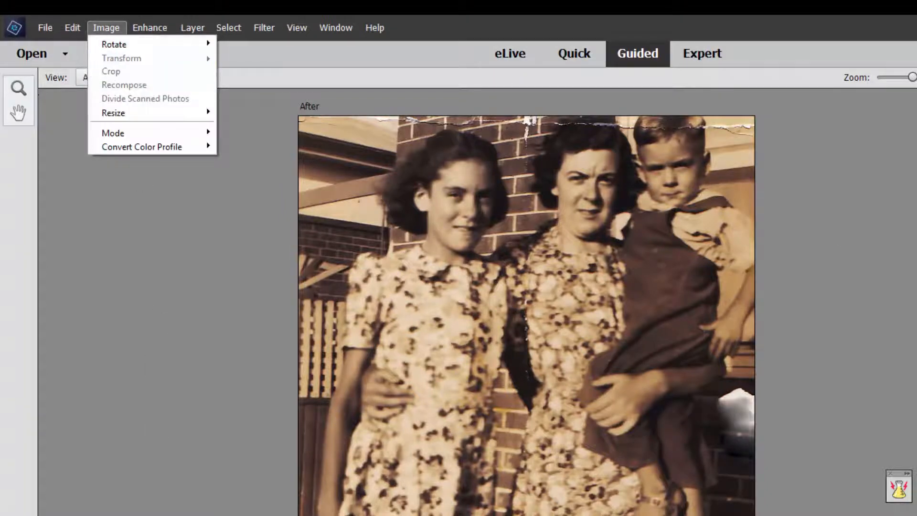
key(Escape)
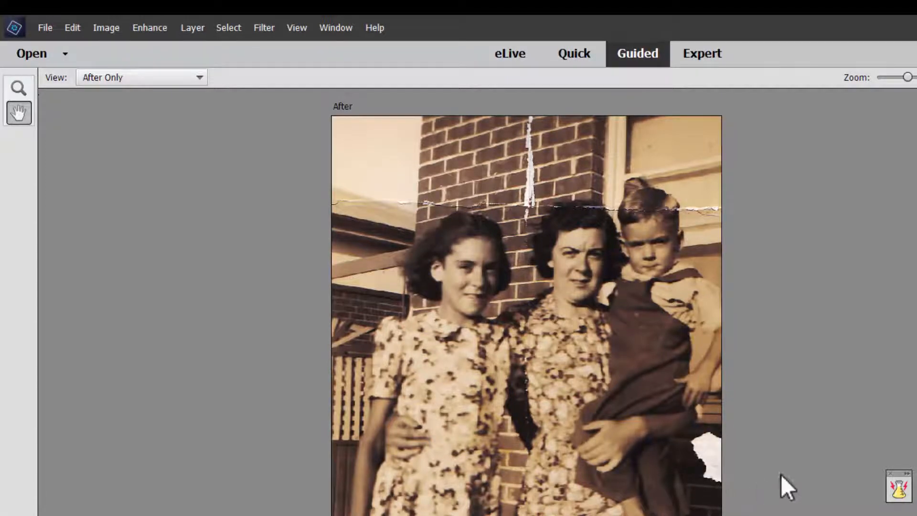
Step: Remove the vertical white tear on the brick wall using the Spot Healing Tool with an enlarged brush
key(j)
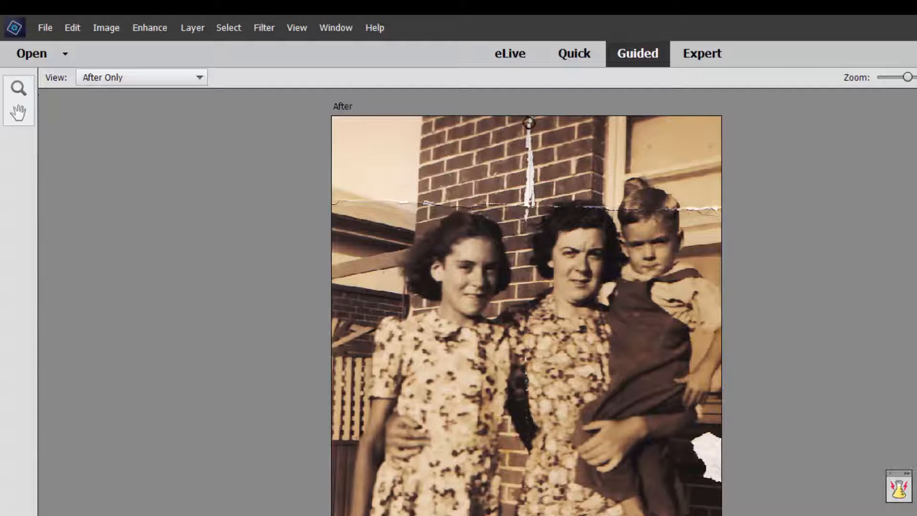
key(bracketright)
key(bracketright)
key(bracketright)
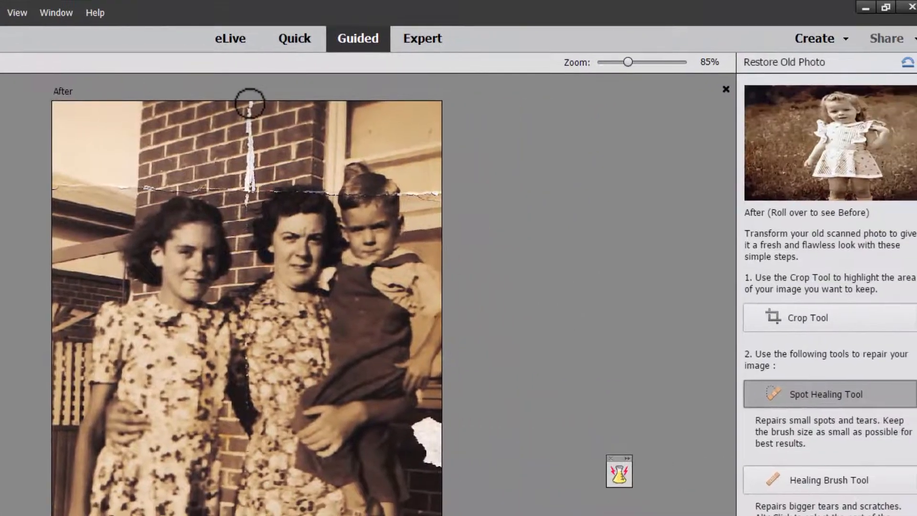
mouse_move(249, 103)
mouse_down()
mouse_move(248, 187)
mouse_move(234, 157)
mouse_move(237, 102)
mouse_up()
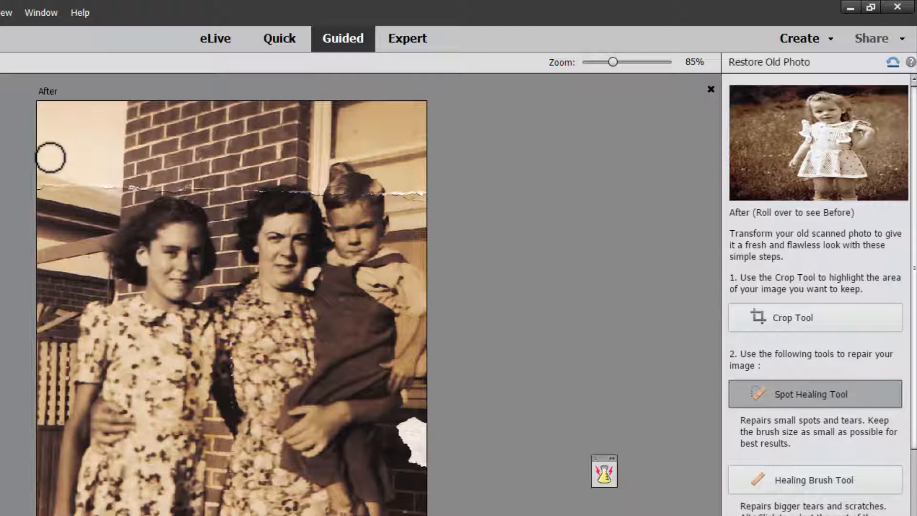
Step: Spot-heal the horizontal crease across the sky and roof area and across the window beside the boy's head
drag(39, 189, 133, 190)
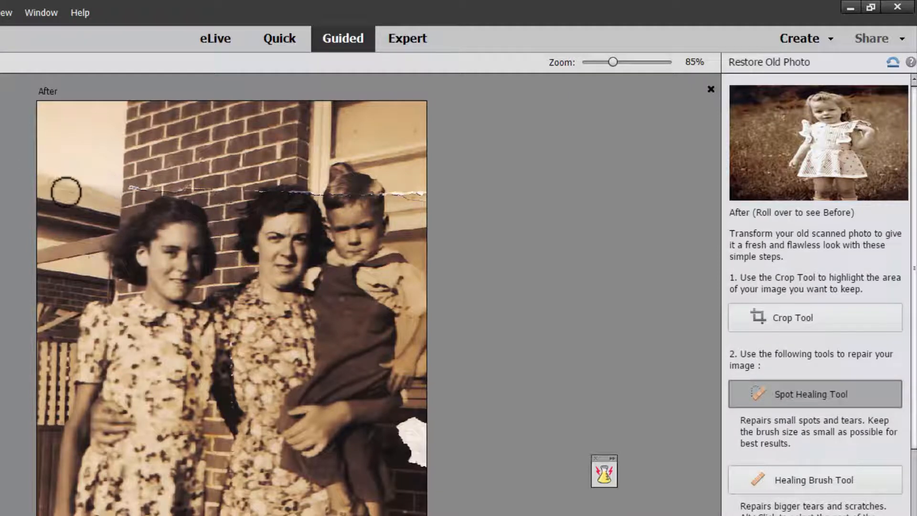
click(390, 194)
drag(415, 192, 403, 193)
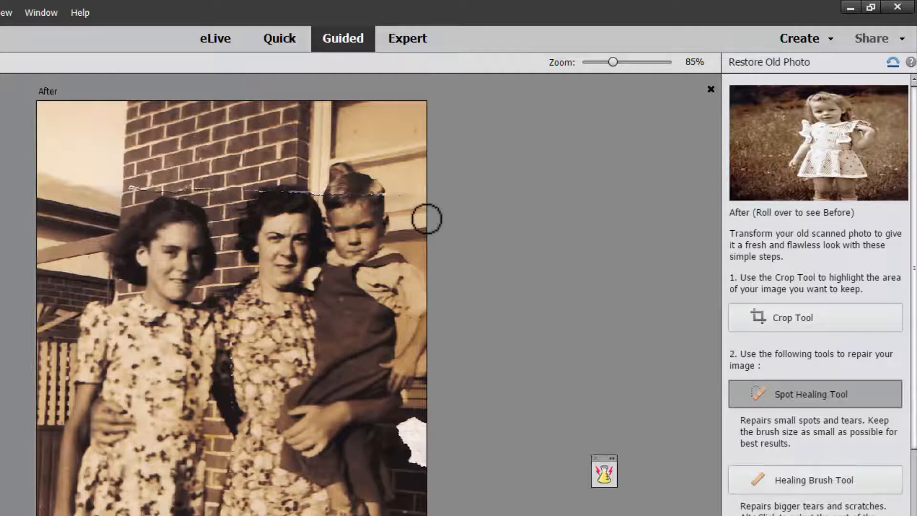
Step: Spot-heal the horizontal tear through the side of the boy's hair and across the window frame between the woman and the boy
key(ctrl+equal)
key(ctrl+equal)
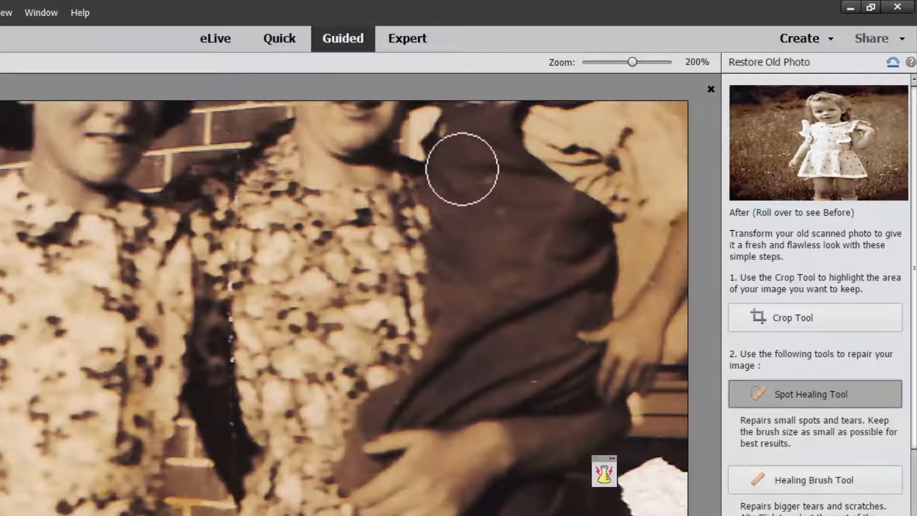
drag(467, 154, 463, 468)
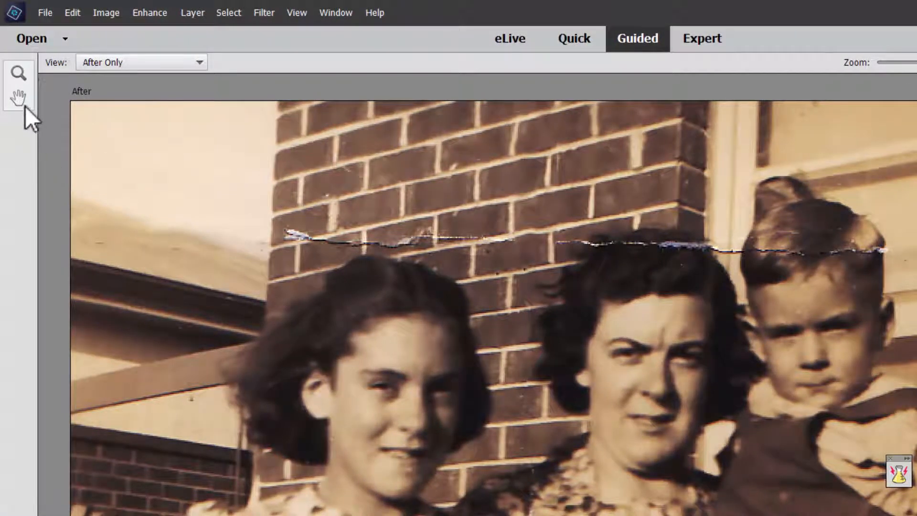
drag(445, 361, 445, 398)
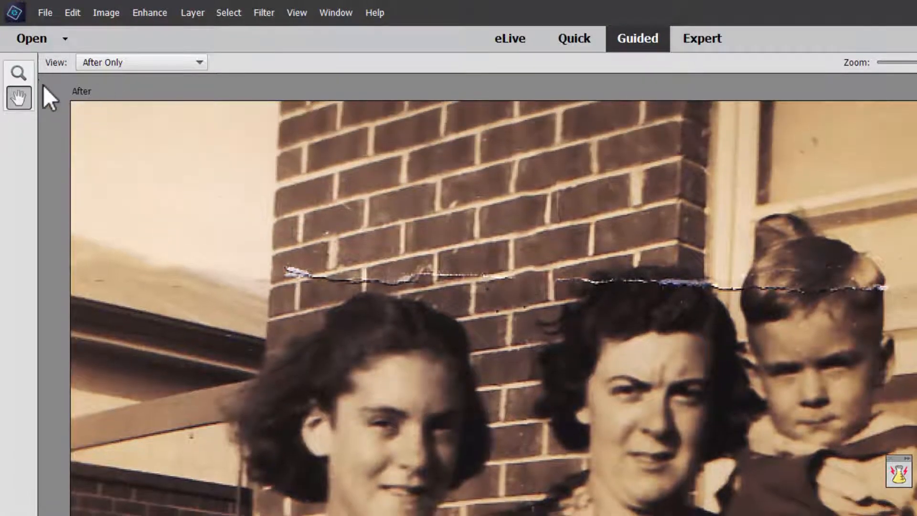
drag(268, 234, 913, 369)
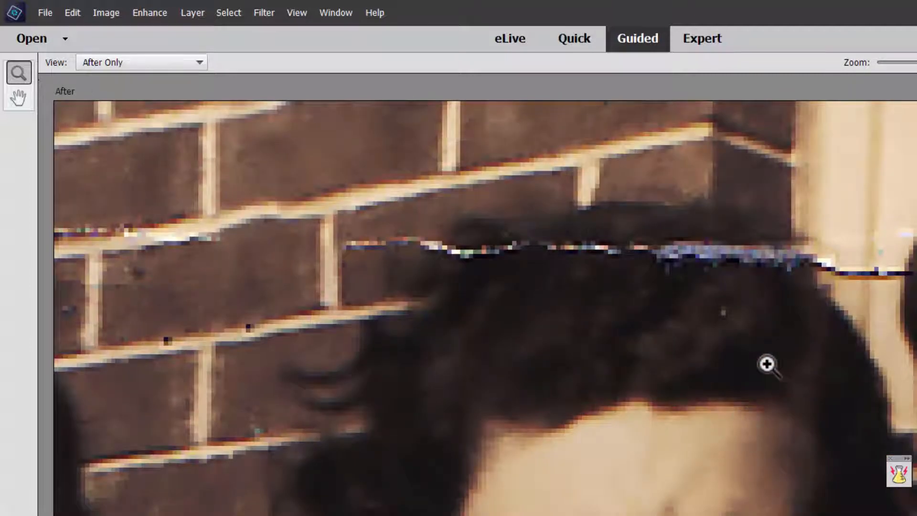
key(ctrl+minus)
key(ctrl+minus)
key(ctrl+minus)
key(ctrl+minus)
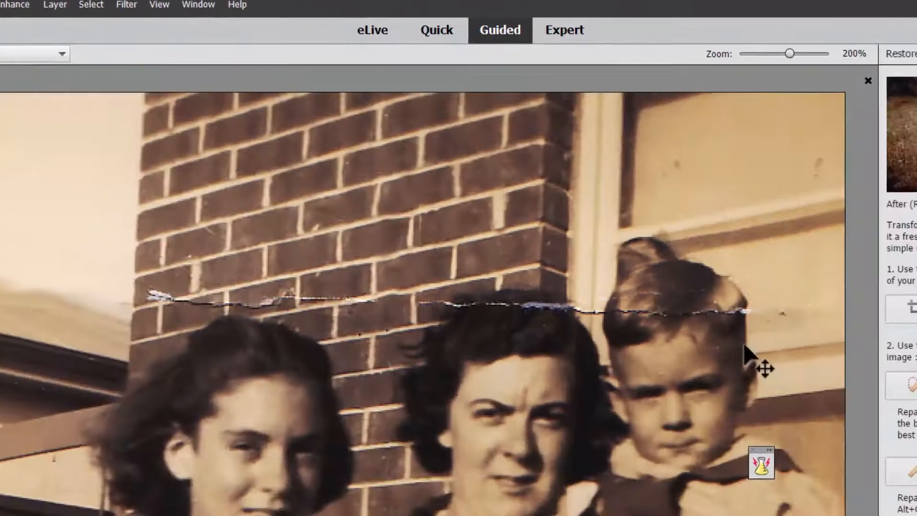
click(903, 386)
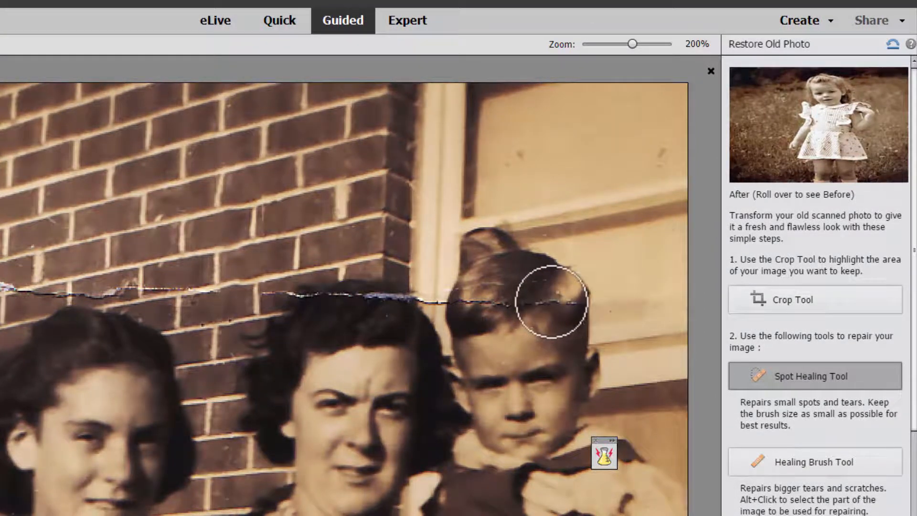
click(540, 303)
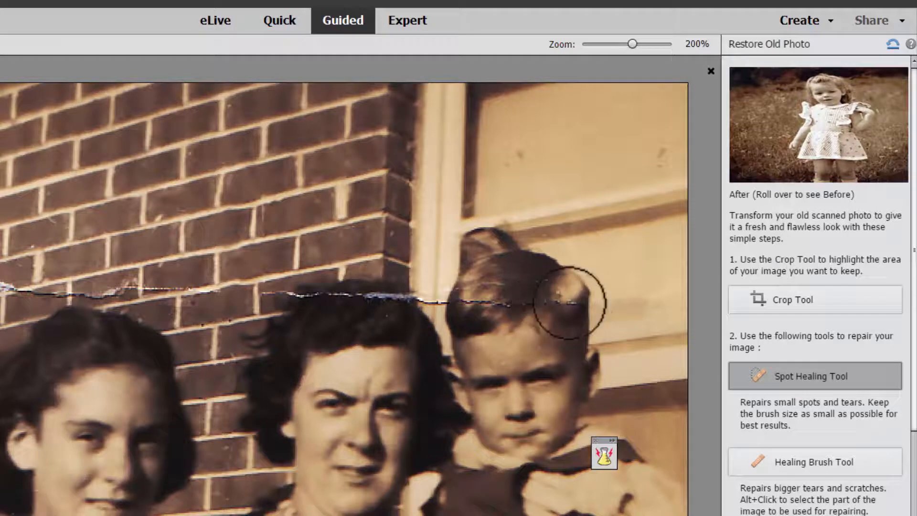
click(561, 303)
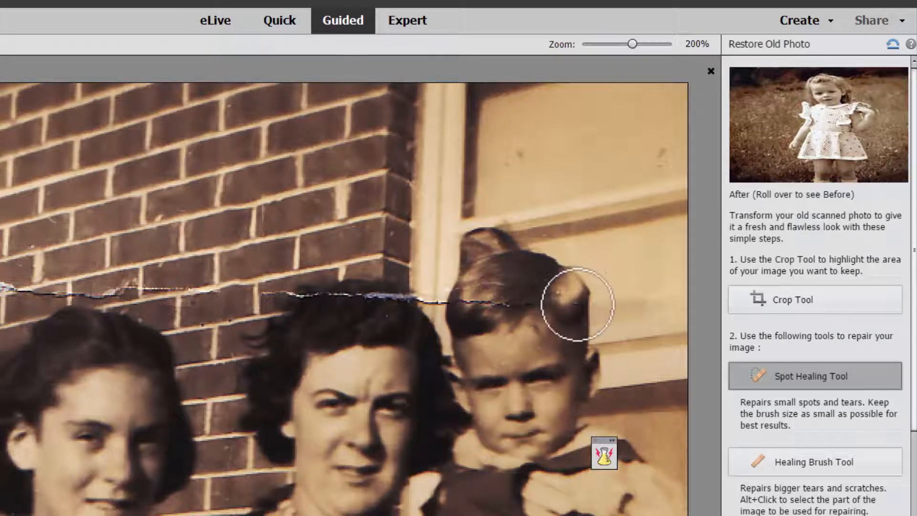
click(424, 298)
click(444, 304)
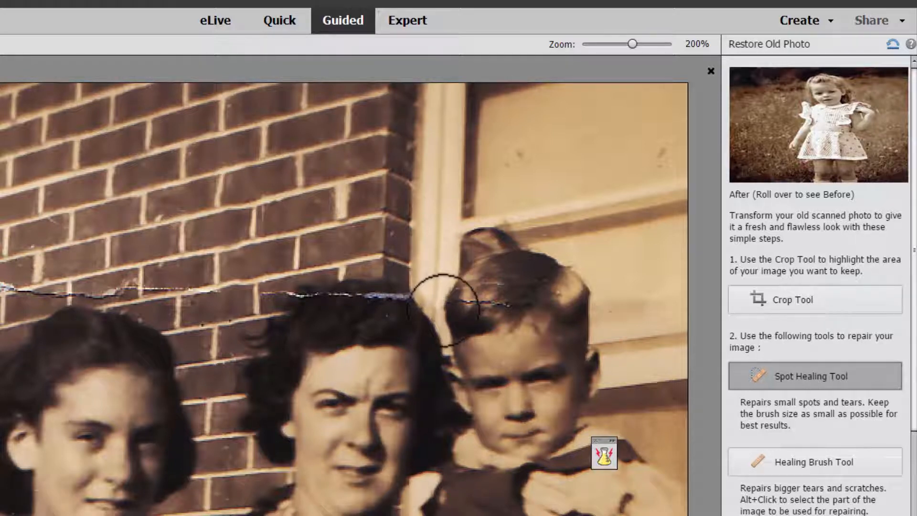
Step: Spot-heal the crease on the brickwork between the girl and the woman and along the top of the woman's hair
drag(191, 287, 160, 287)
click(215, 298)
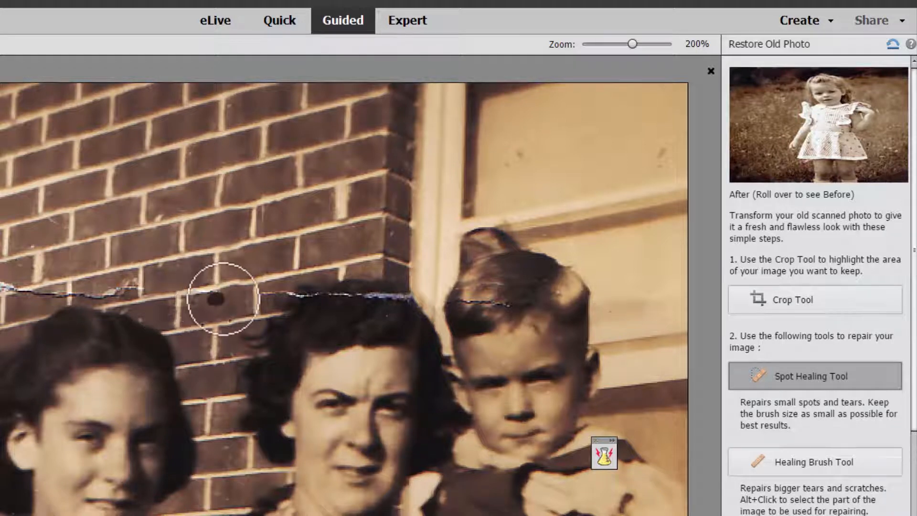
mouse_move(266, 292)
mouse_down()
mouse_move(368, 294)
mouse_move(394, 319)
mouse_move(360, 300)
mouse_move(395, 300)
mouse_up()
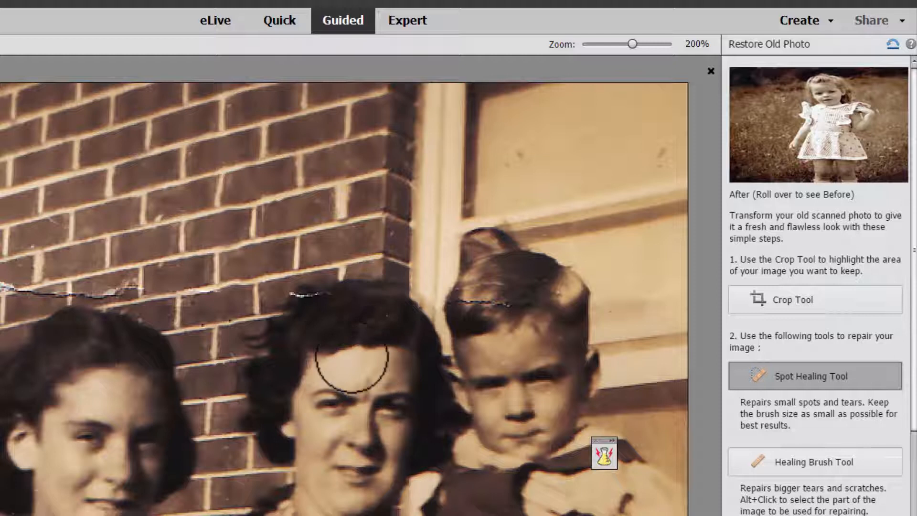
click(303, 297)
drag(293, 297, 325, 299)
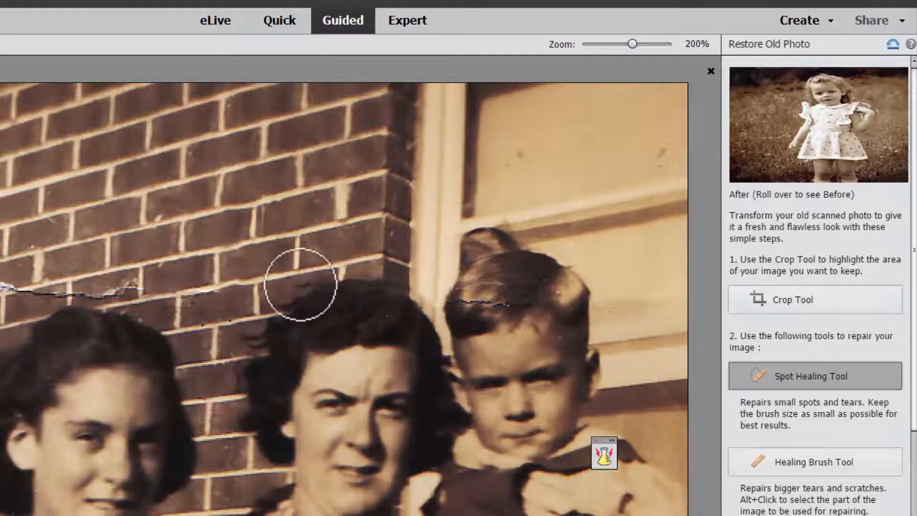
Step: Remove the tear on the bricks above the girl's head and the remaining line through the boy's hair with the Spot Healing Tool
drag(6, 289, 146, 289)
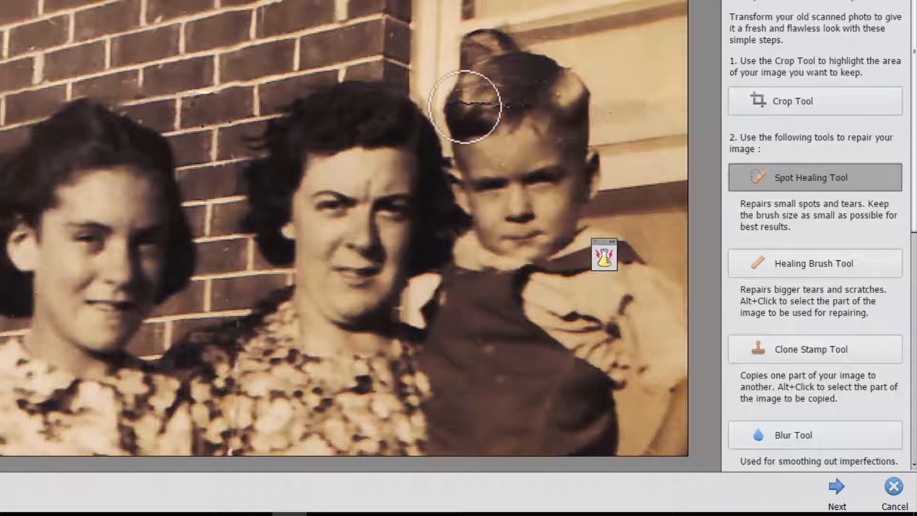
drag(529, 106, 458, 103)
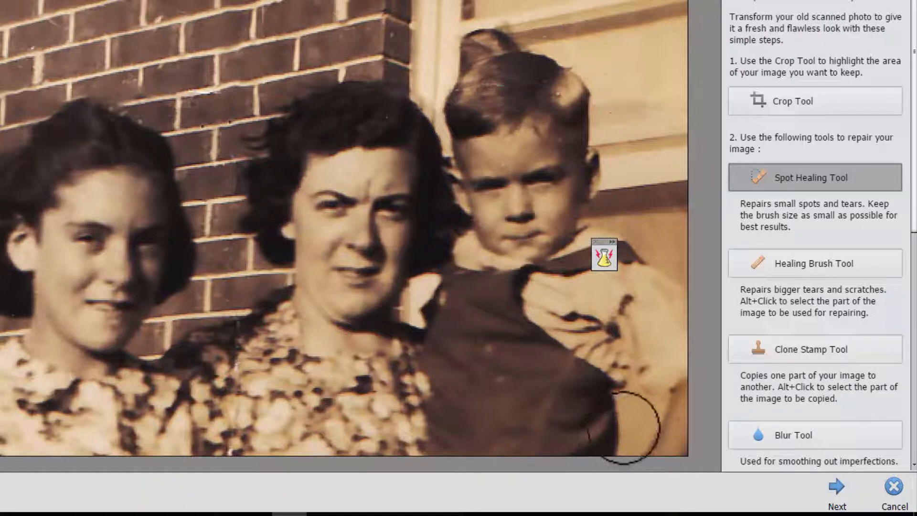
Step: Try to cover the white patch with an enlarged Clone Stamp, sampling the dark brickwork below it
click(764, 351)
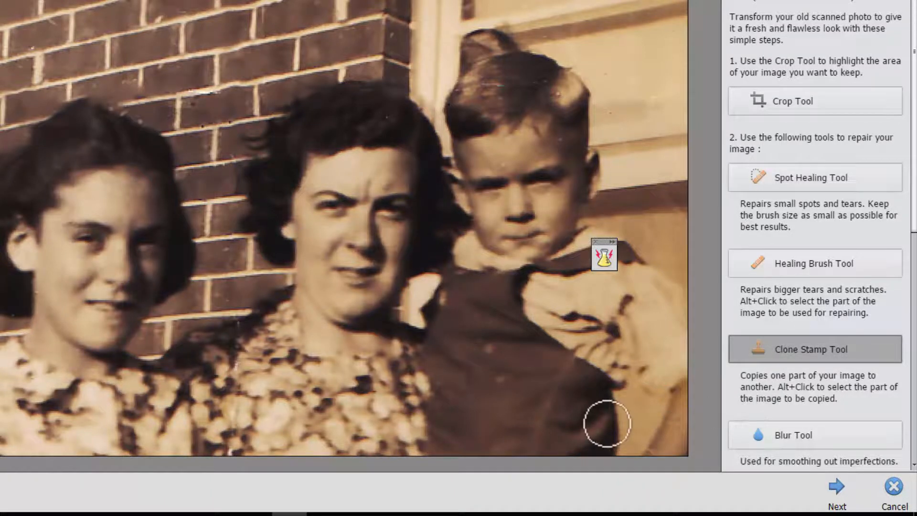
key(ctrl+minus)
key(ctrl+minus)
key(ctrl+plus)
click(439, 302)
click(320, 77)
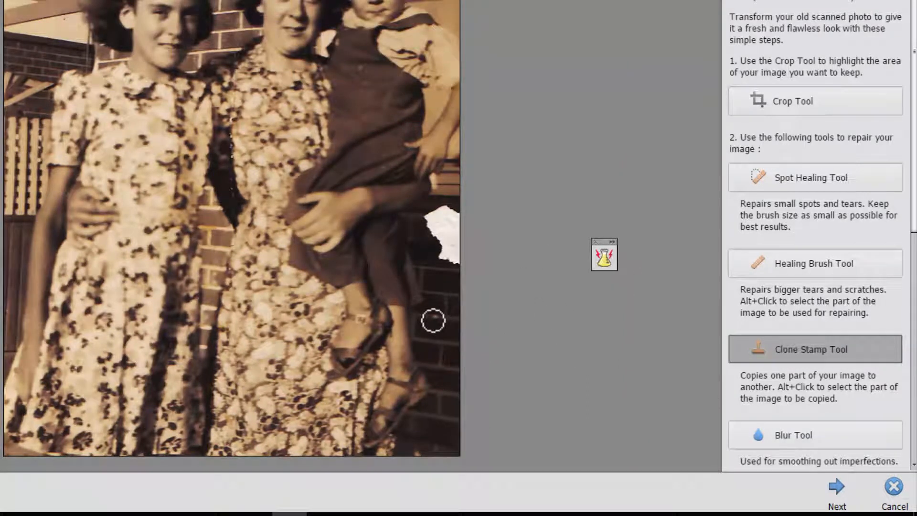
alt+click(438, 327)
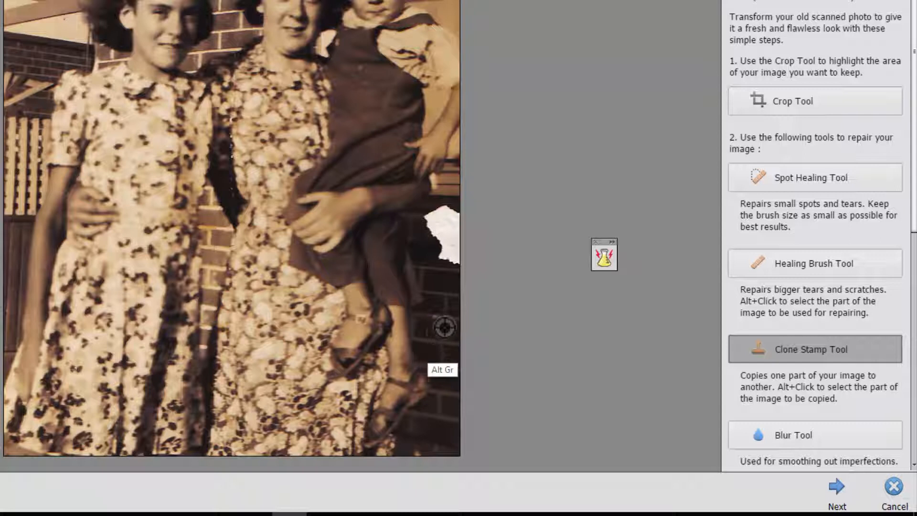
key(bracketright)
key(bracketright)
key(bracketright)
key(bracketright)
key(bracketright)
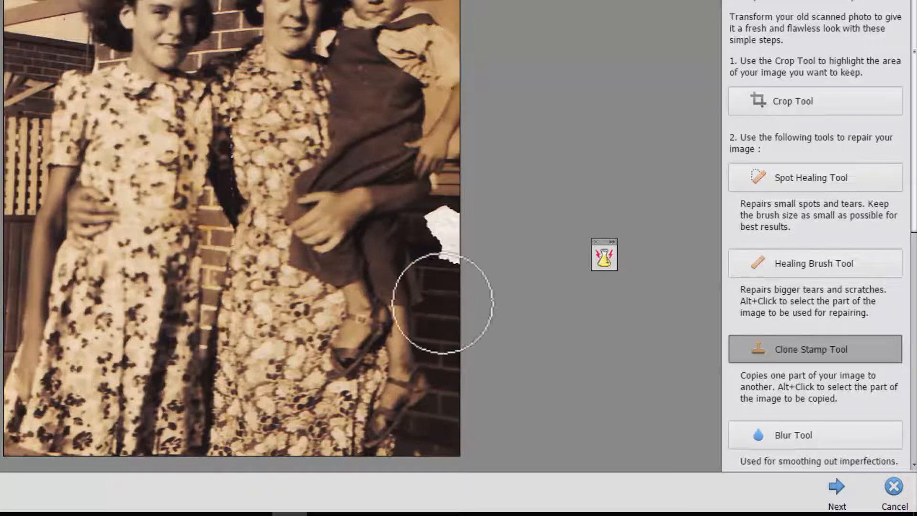
mouse_move(444, 256)
mouse_down()
mouse_move(444, 238)
mouse_move(456, 236)
mouse_move(461, 259)
mouse_up()
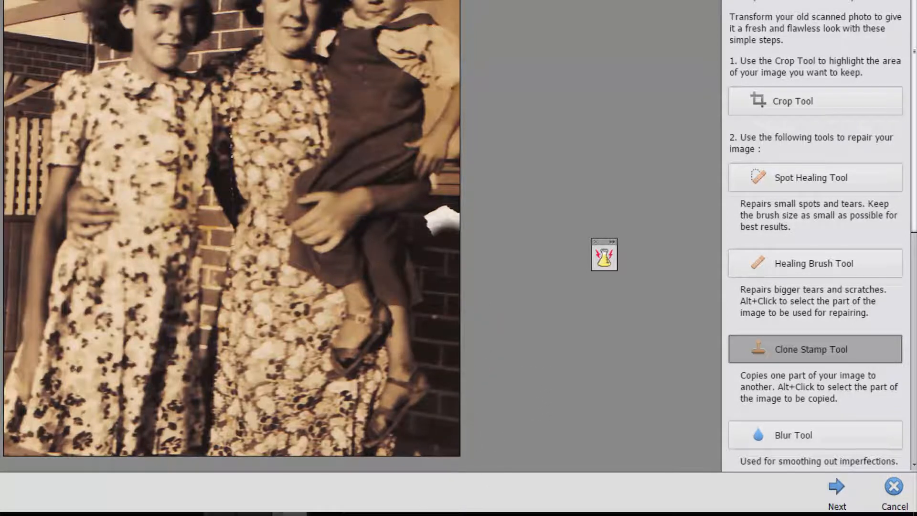
Step: Try cloning over the white patch again with a fresh dark brickwork sample and a much larger brush
click(437, 261)
click(321, 76)
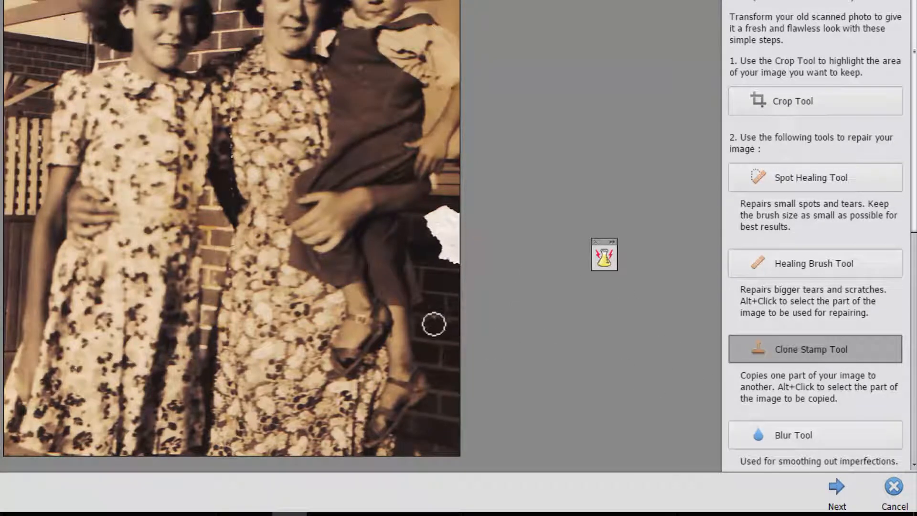
alt+click(440, 325)
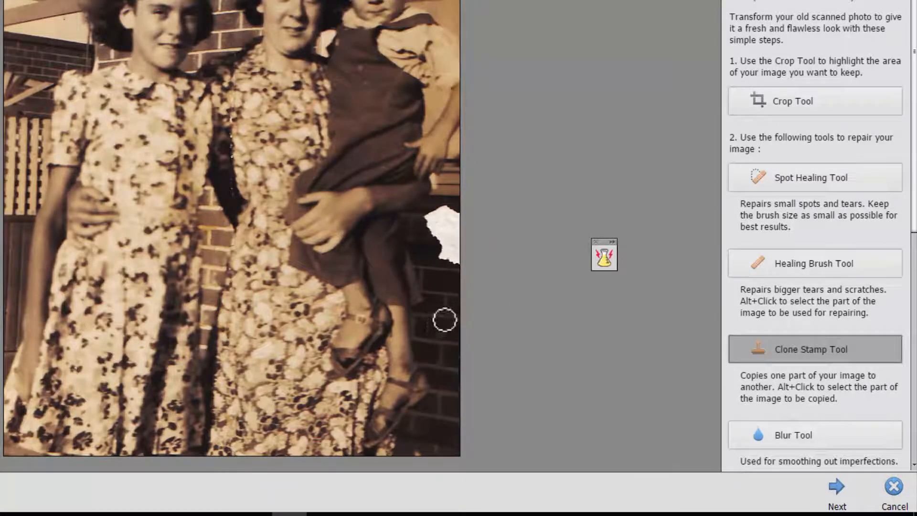
key(bracketright)
key(bracketright)
key(bracketright)
key(bracketright)
key(bracketright)
key(bracketright)
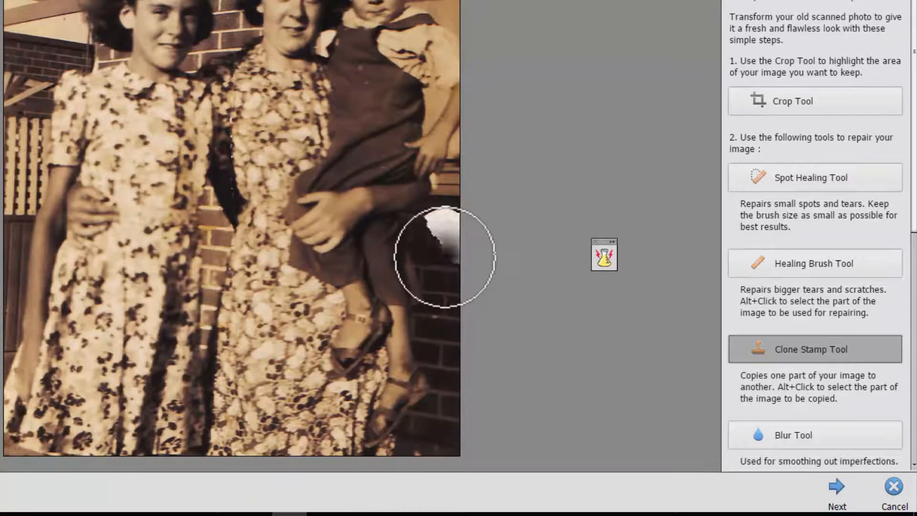
click(446, 234)
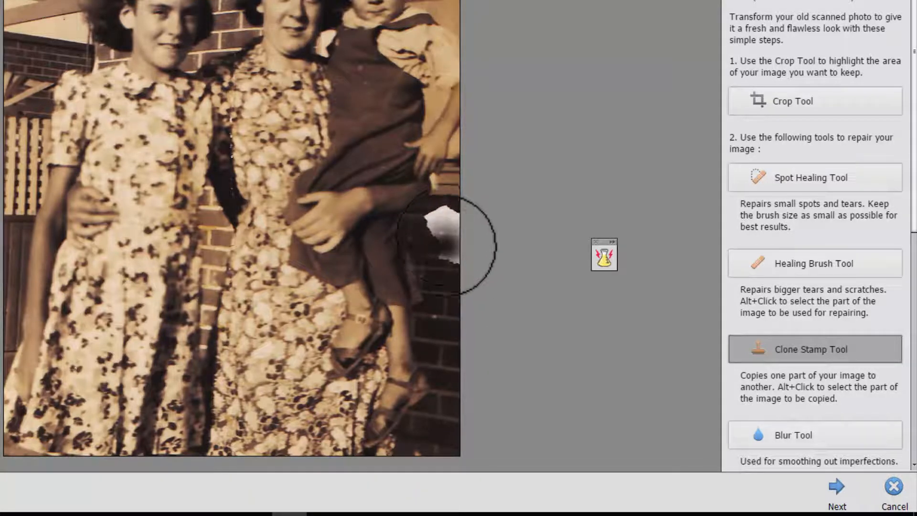
drag(451, 236, 454, 249)
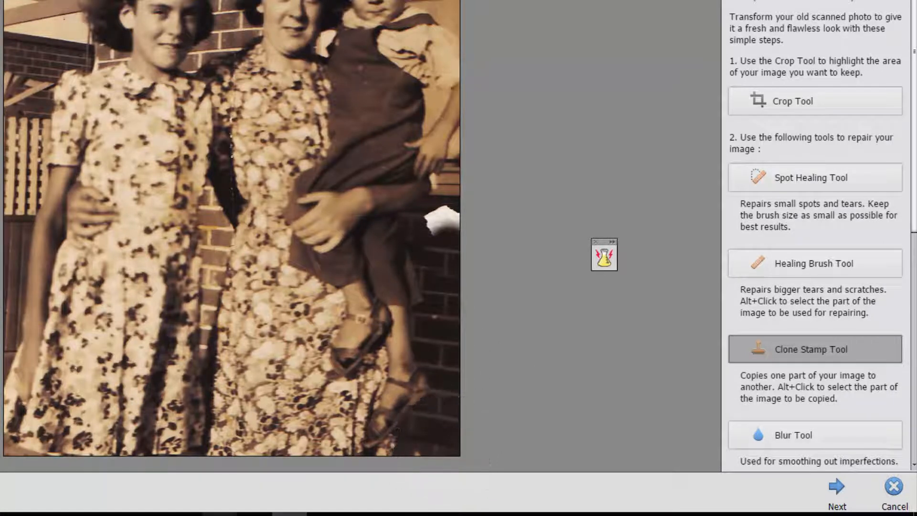
Step: Spot-heal the vertical crease from the woman's shoulder down the edge of her floral dress beside the girl
scroll(758, 289, down, 5)
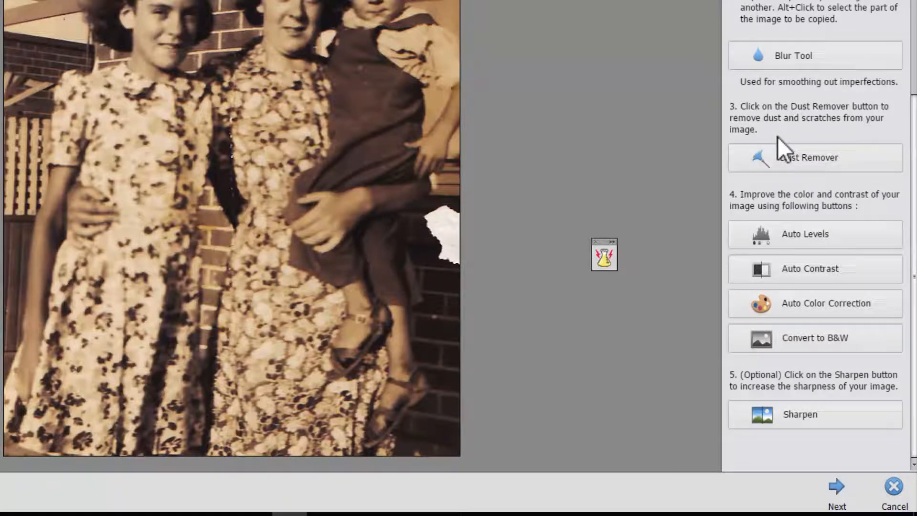
scroll(815, 234, up, 1)
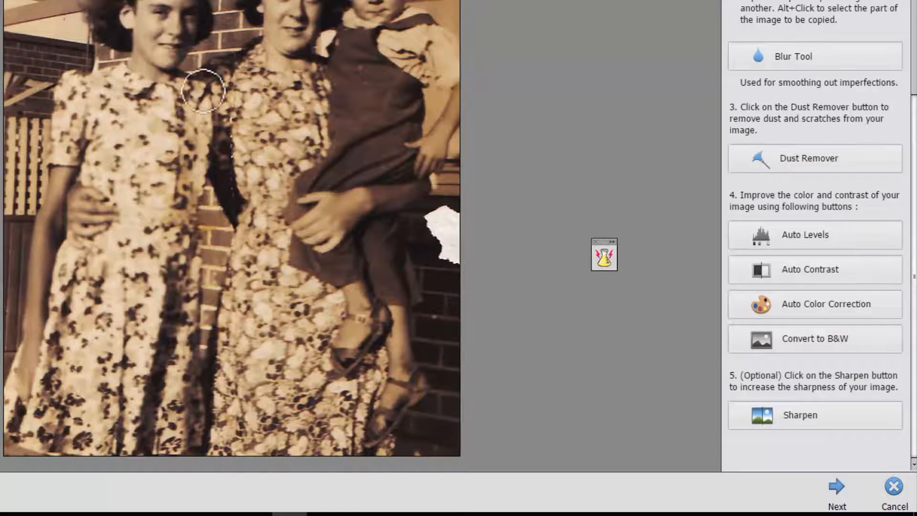
click(231, 44)
click(308, 66)
scroll(828, 171, up, 8)
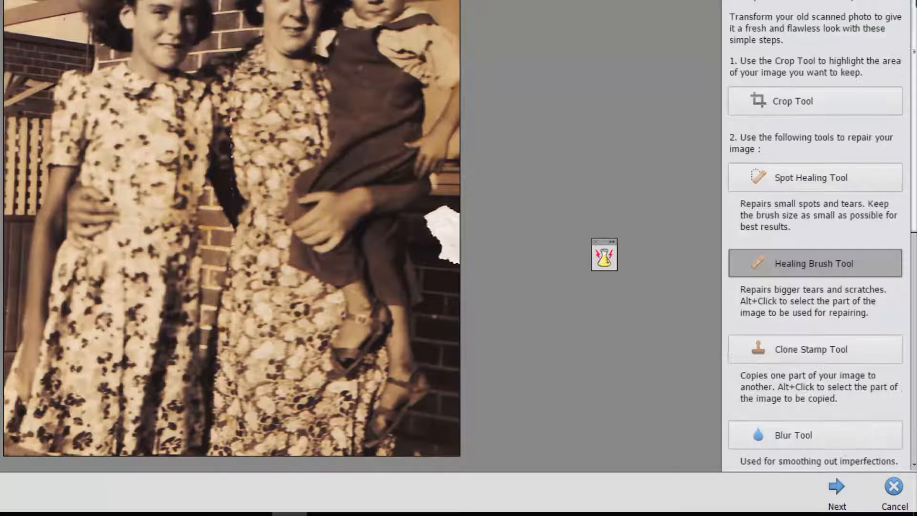
click(828, 171)
scroll(828, 171, down, 3)
scroll(815, 229, down, 3)
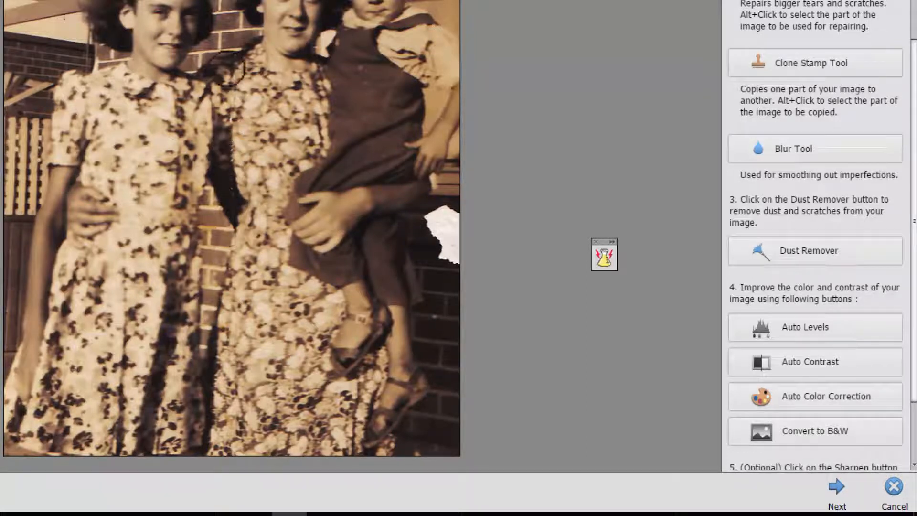
mouse_move(235, 54)
mouse_down()
mouse_move(235, 213)
mouse_move(229, 128)
mouse_up()
drag(234, 160, 235, 202)
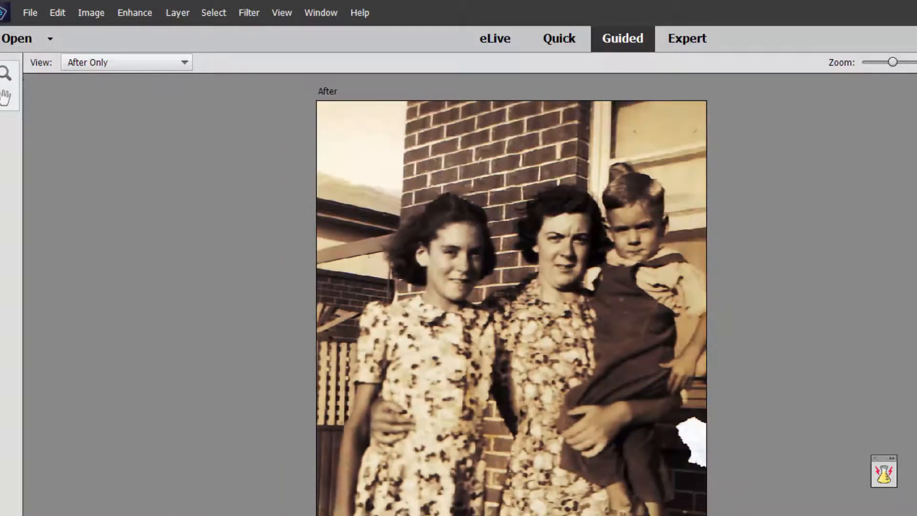
Step: Show the photo in the Before & After - Horizontal view to compare the restoration with the original
click(139, 67)
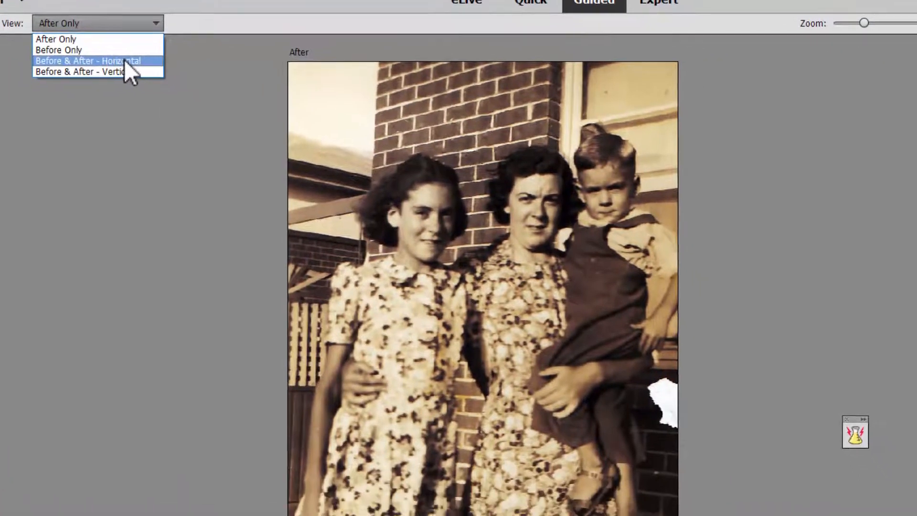
click(124, 61)
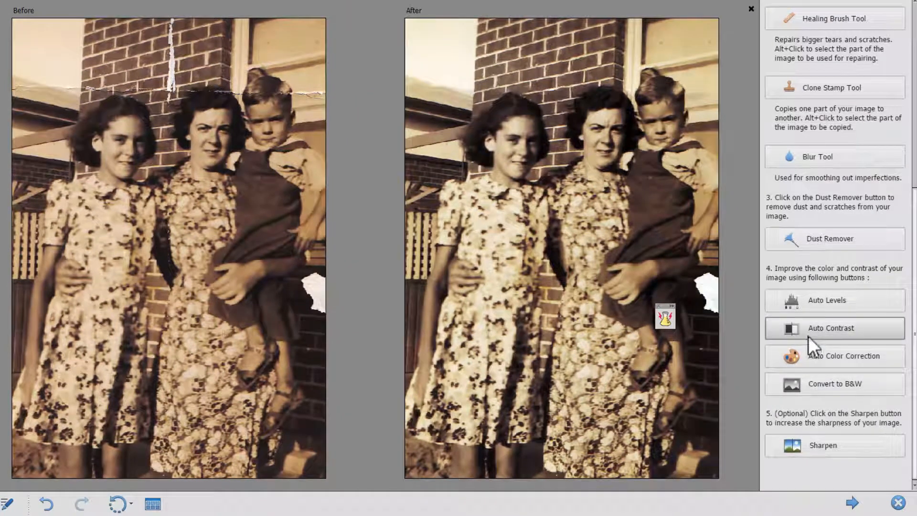
Step: Try converting the restored photo to black and white, and undo the conversion
click(822, 382)
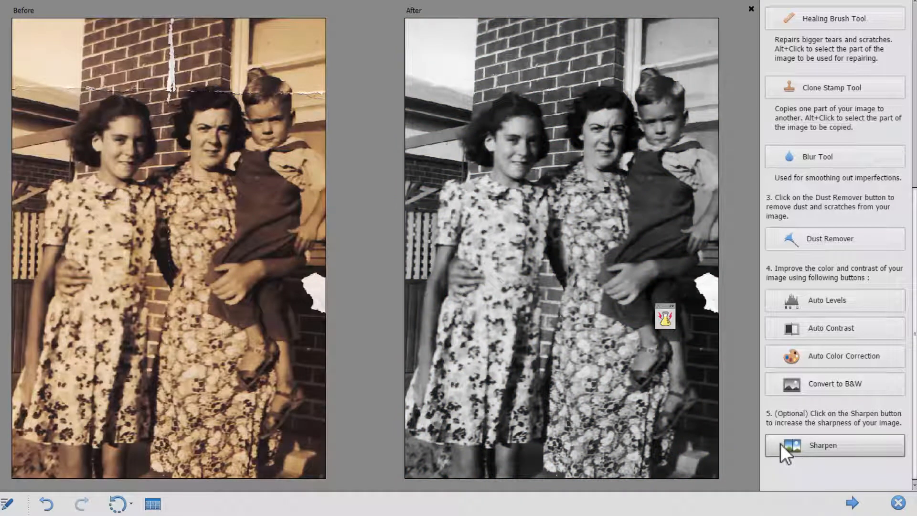
key(ctrl+z)
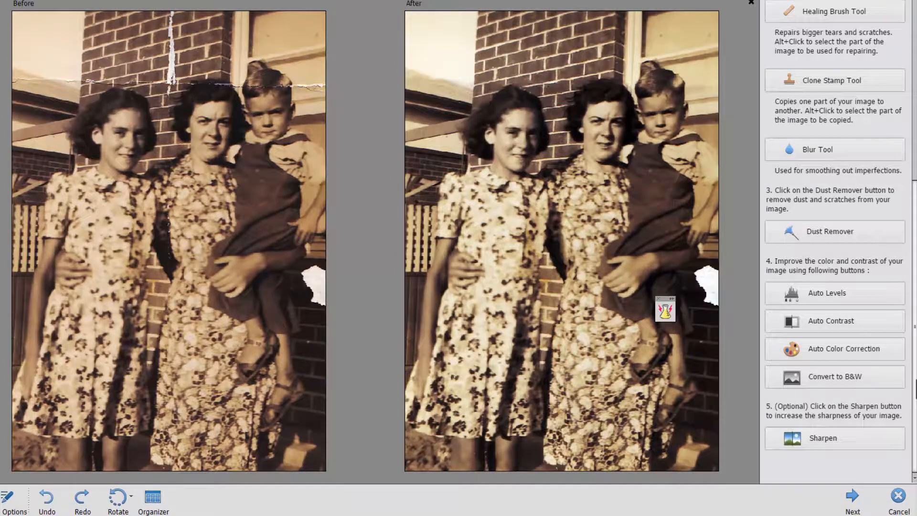
scroll(836, 239, up, 6)
scroll(835, 239, down, 6)
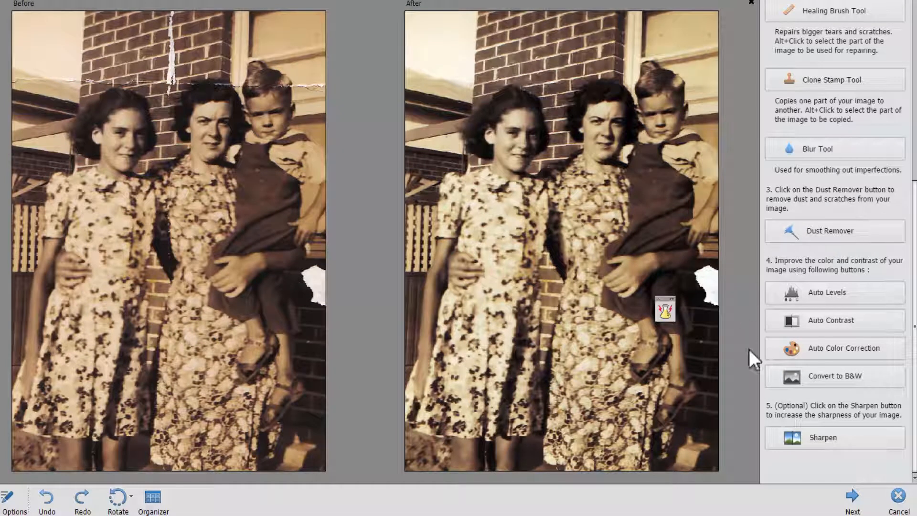
scroll(836, 239, up, 6)
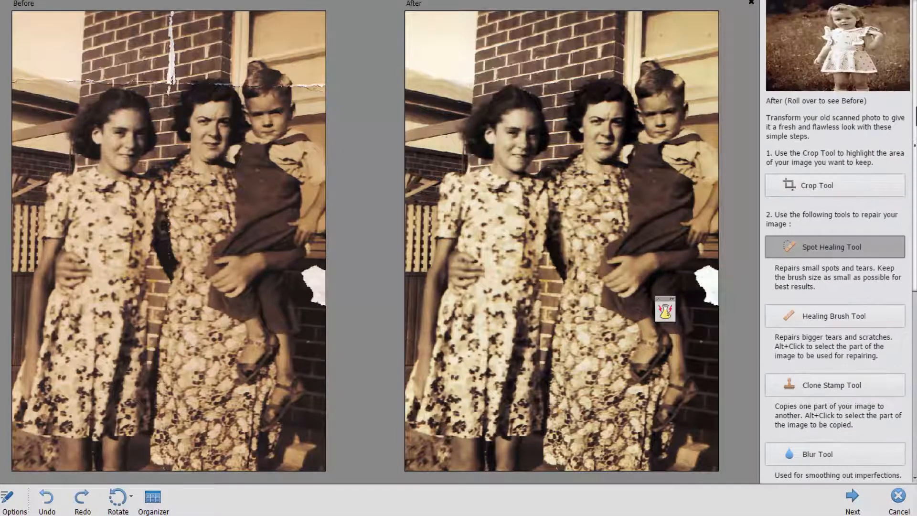
Step: Finish the guided edit, save the restored photo to the Desktop in Photoshop (PSD) format, and continue editing it in Expert mode
scroll(836, 239, down, 6)
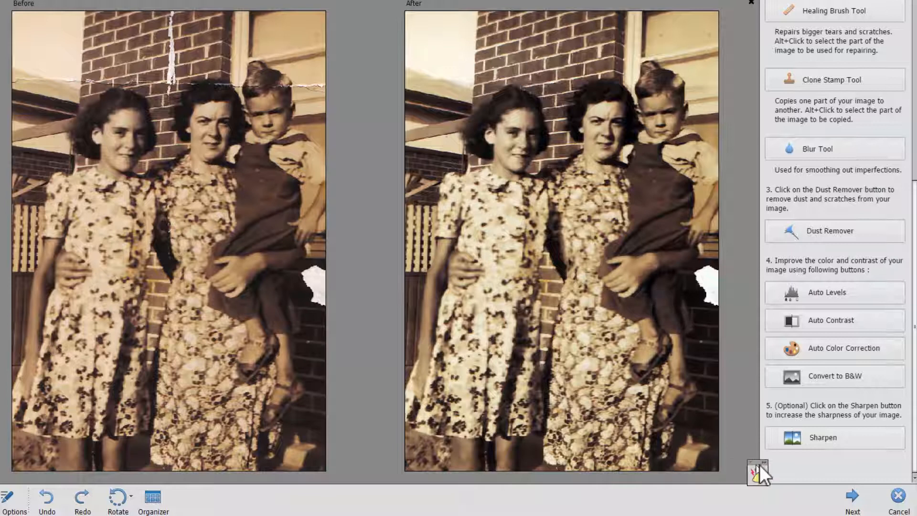
click(853, 501)
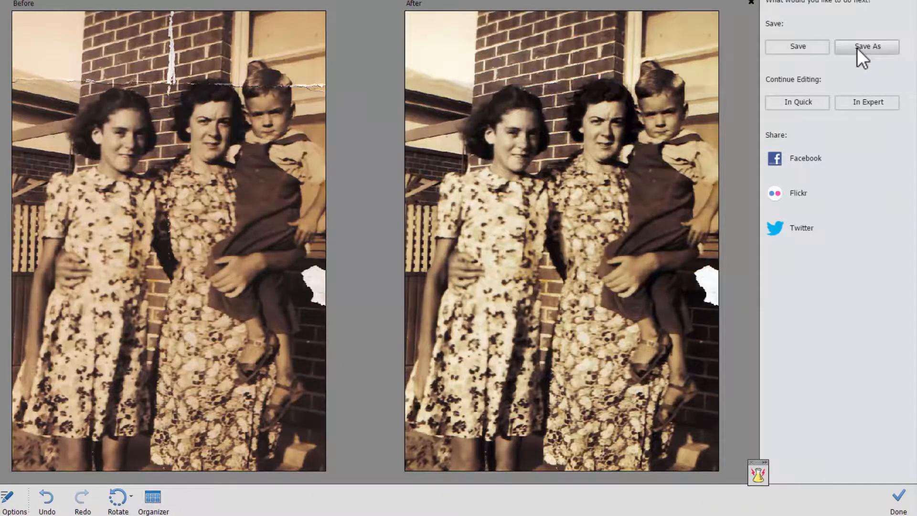
click(857, 48)
click(59, 241)
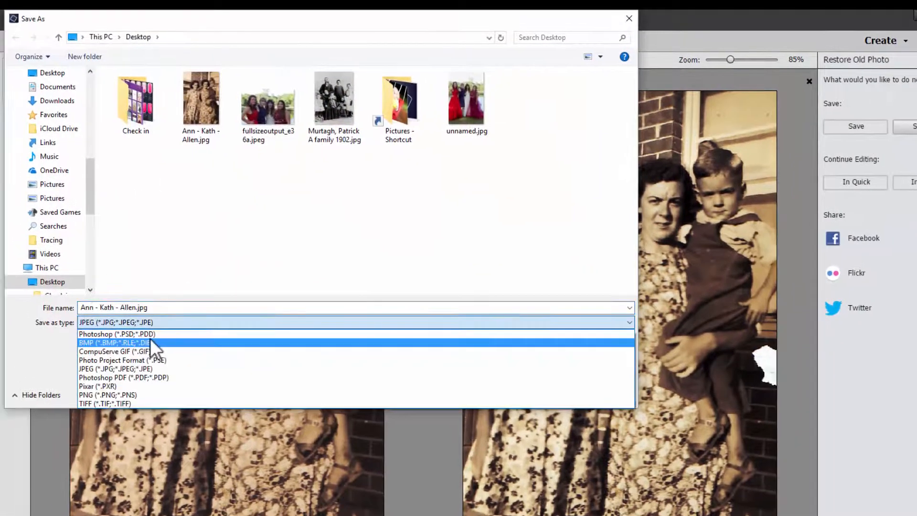
click(152, 343)
click(150, 323)
click(150, 334)
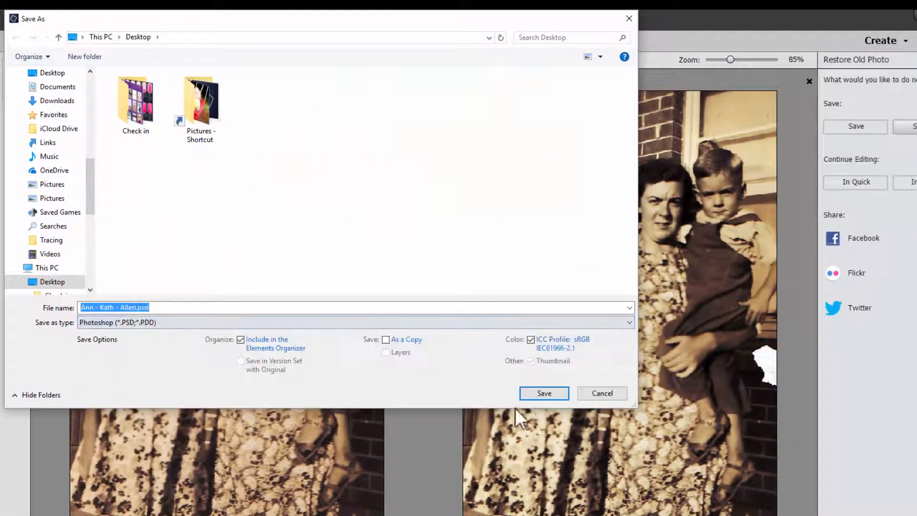
click(560, 391)
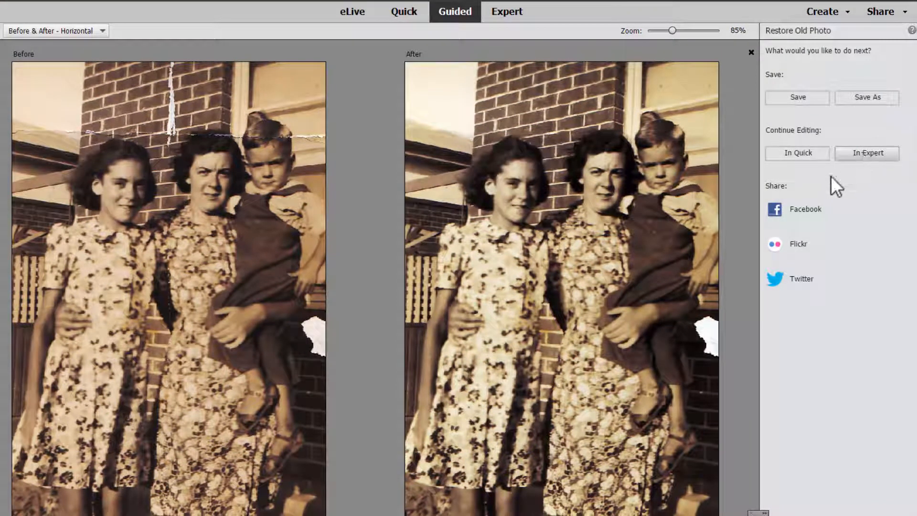
click(865, 158)
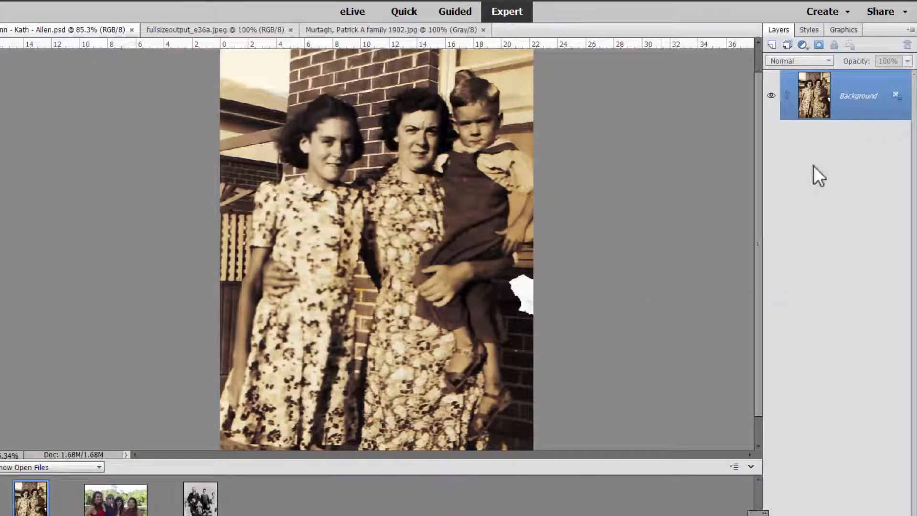
Step: Select a rectangle of dark brickwork directly below the white patch at the photo's edge and copy it to a new layer
key(ctrl+equal)
key(ctrl+equal)
key(ctrl+equal)
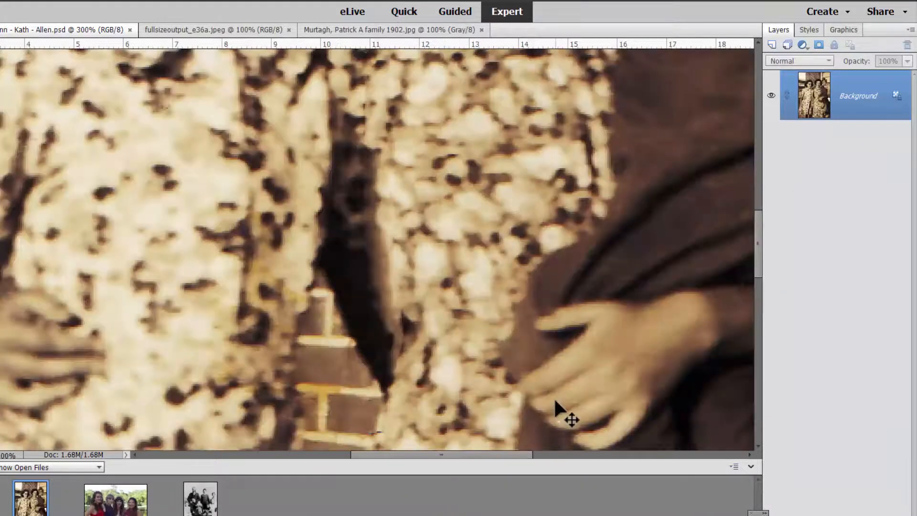
drag(597, 437, 645, 429)
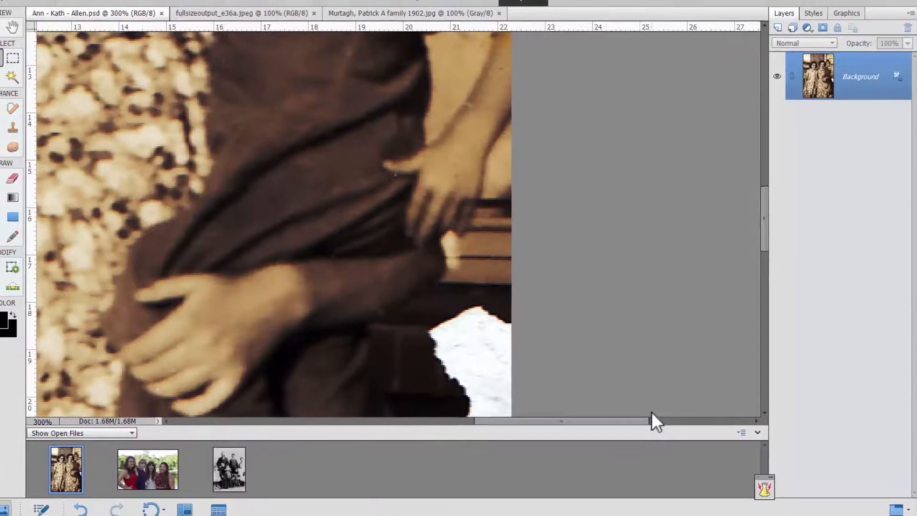
drag(762, 250, 780, 256)
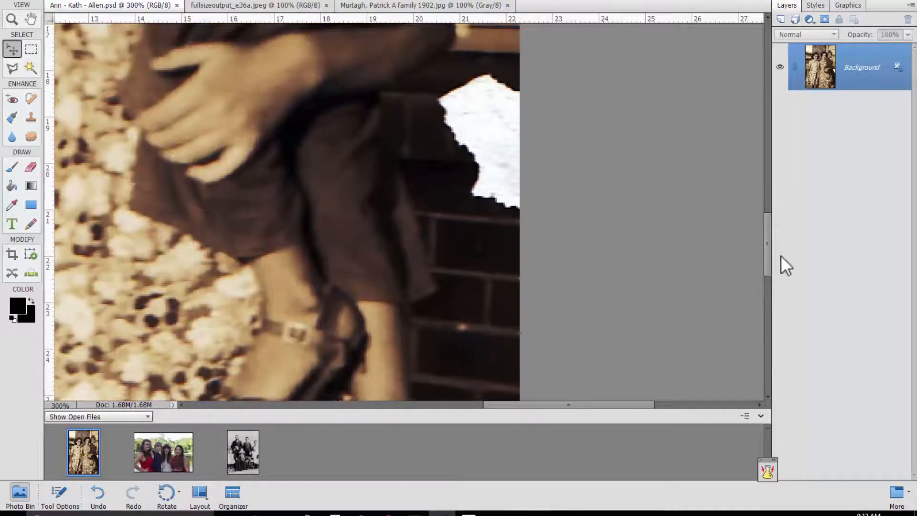
click(38, 52)
drag(438, 205, 534, 401)
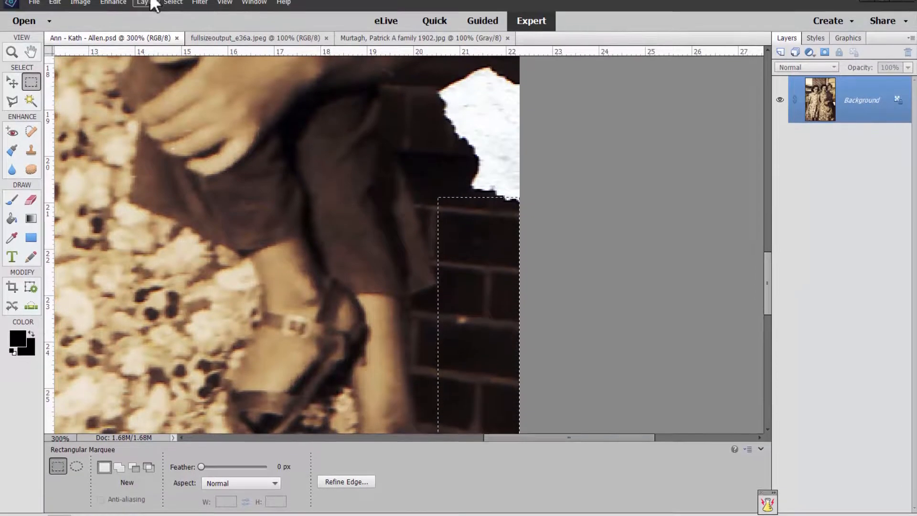
click(145, 9)
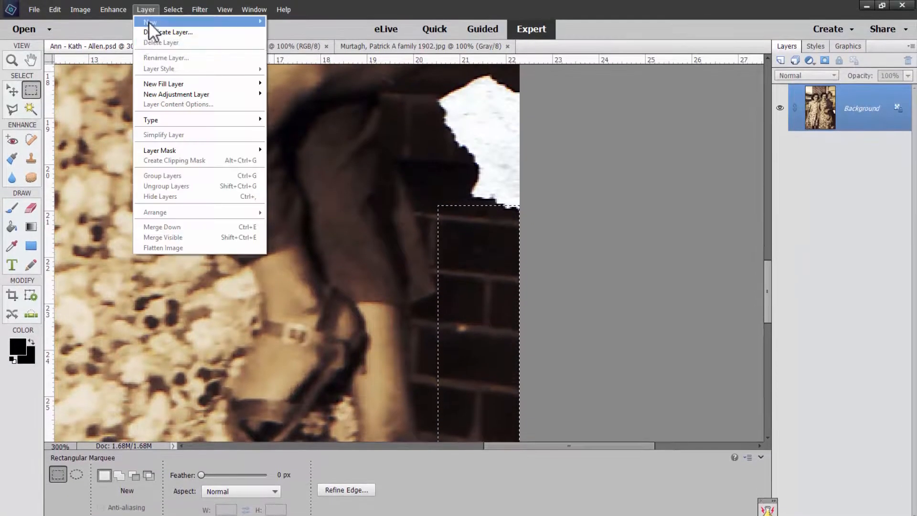
mouse_move(148, 21)
click(102, 68)
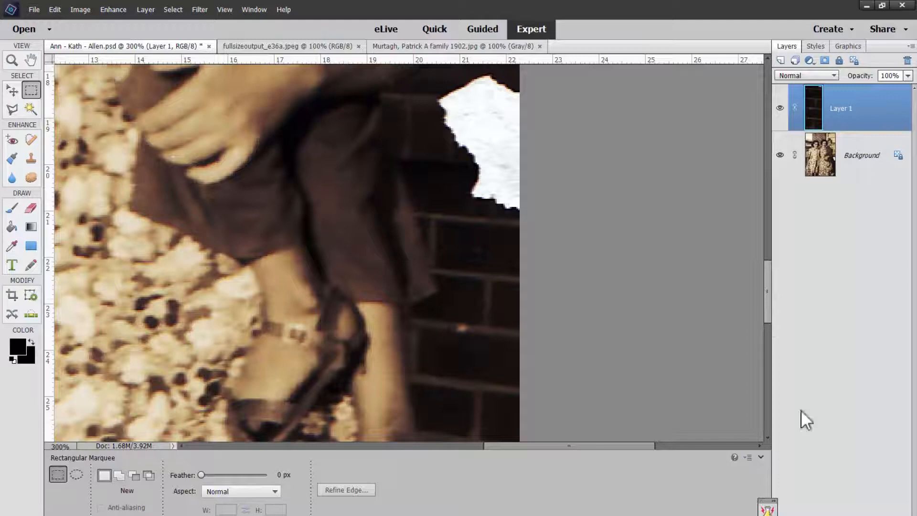
Step: Move the copied brickwork up over the white patch and nudge it until its mortar lines match the surrounding wall
mouse_move(767, 314)
mouse_down()
mouse_move(771, 294)
mouse_move(771, 315)
mouse_up()
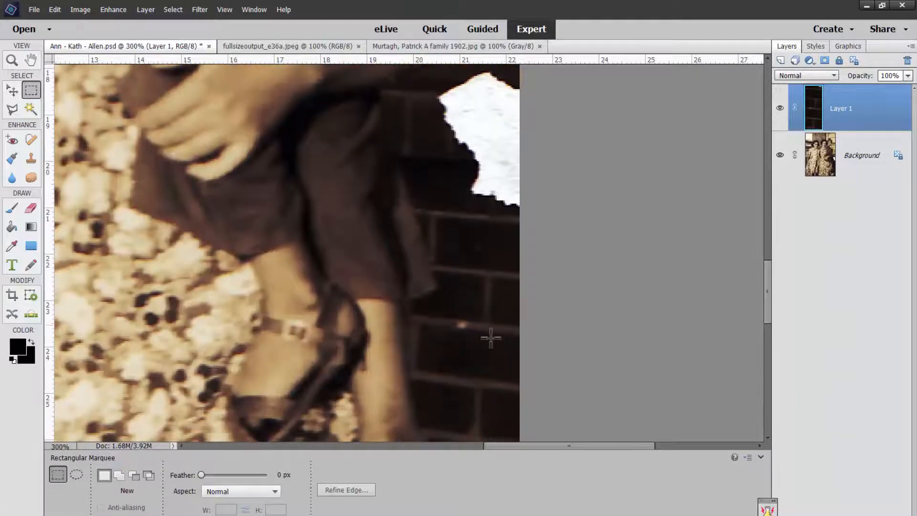
click(11, 92)
drag(471, 385, 481, 271)
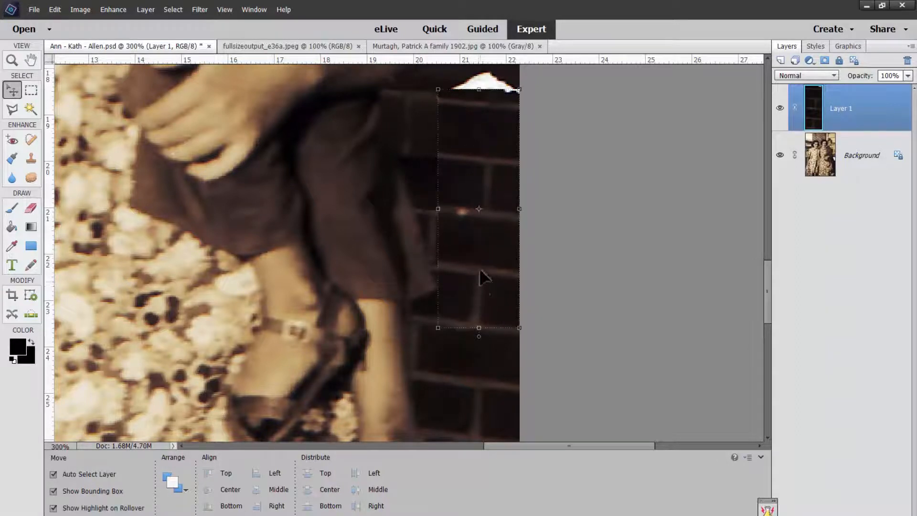
key(Down)
key(Down)
key(Down)
key(Down)
key(Down)
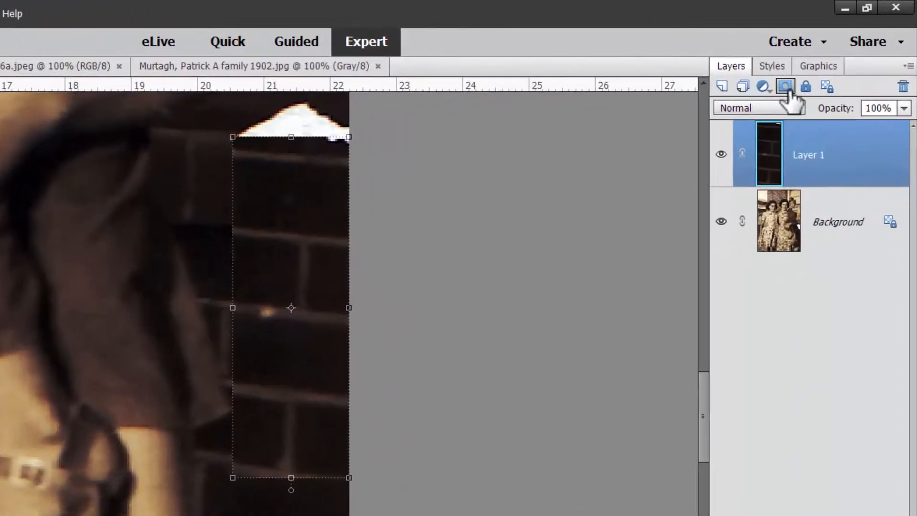
Step: Add a layer mask to Layer 1 and set up a black brush of 45 px for painting on it
click(787, 88)
key(b)
key(bracketleft)
key(bracketleft)
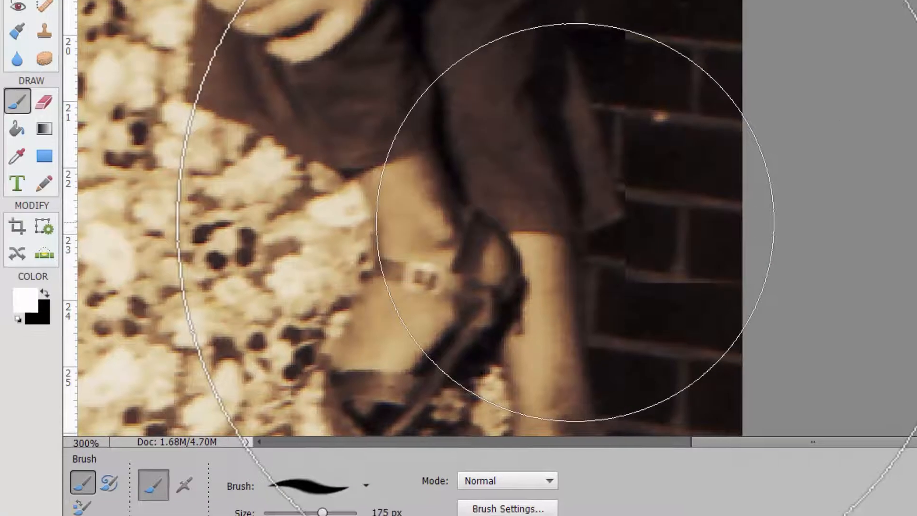
key(bracketleft)
key(bracketleft)
key(bracketleft)
key(bracketleft)
key(bracketleft)
key(bracketleft)
key(x)
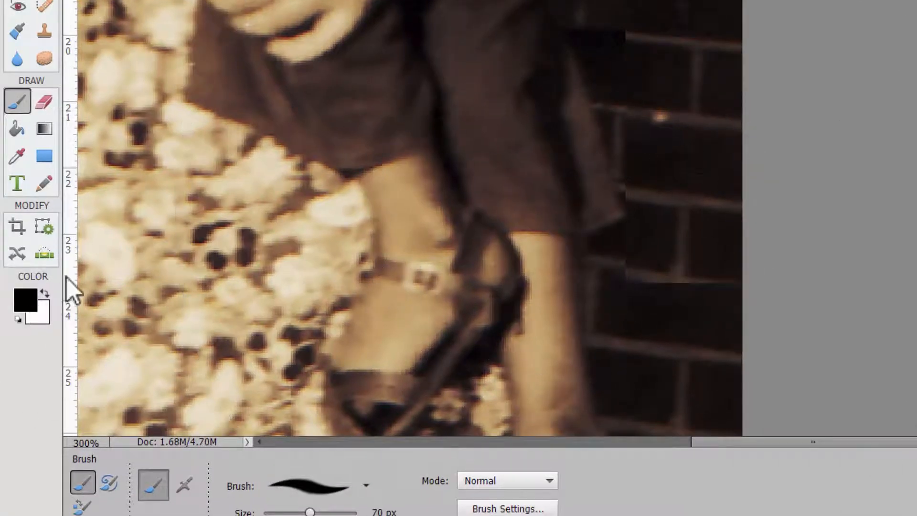
key(bracketleft)
key(bracketleft)
key(bracketleft)
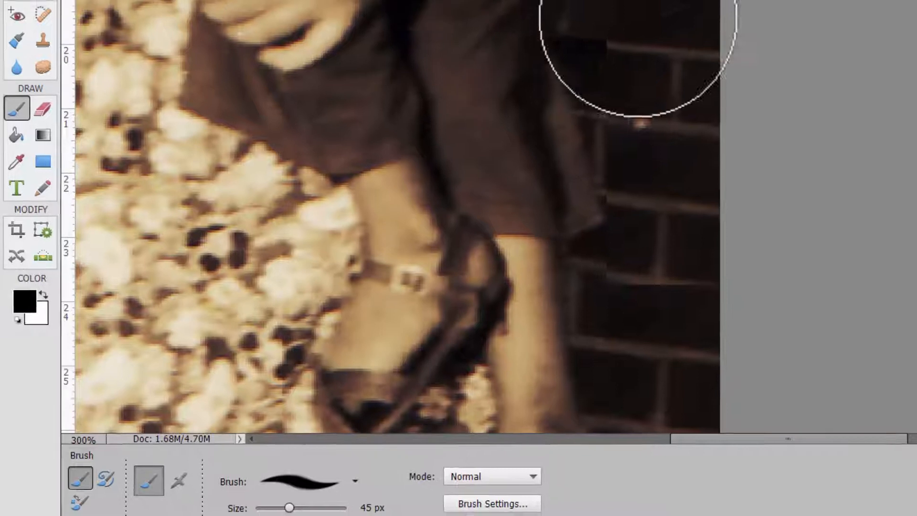
Step: Mask out the copied bricks where they overlap the boy's trouser leg and the wall beside it, reducing the brush to 20 px
mouse_move(549, 19)
mouse_down()
mouse_move(506, 35)
mouse_move(502, 78)
mouse_move(441, 87)
mouse_move(508, 78)
mouse_move(463, 76)
mouse_move(529, 92)
mouse_up()
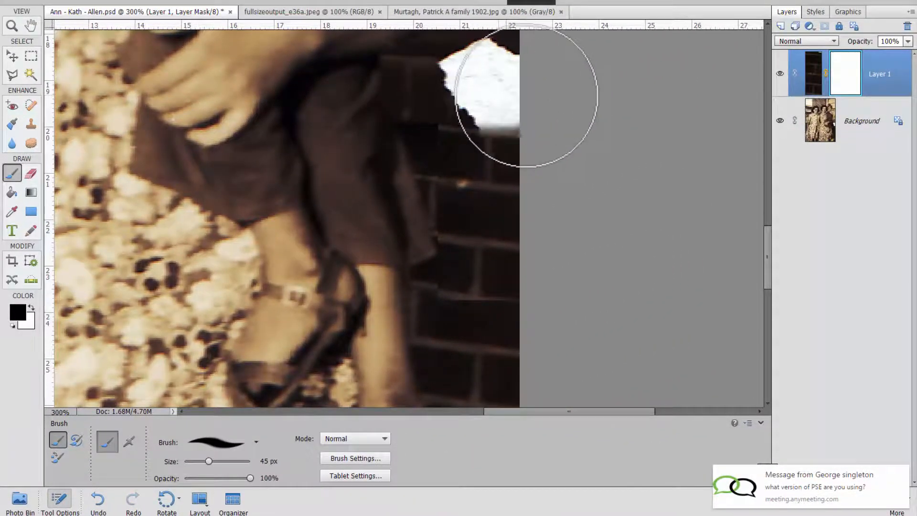
mouse_move(443, 221)
mouse_down()
mouse_move(419, 209)
mouse_move(498, 218)
mouse_move(427, 210)
mouse_move(510, 238)
mouse_move(461, 232)
mouse_move(464, 271)
mouse_move(462, 260)
mouse_move(519, 292)
mouse_move(482, 263)
mouse_move(507, 231)
mouse_move(430, 216)
mouse_move(476, 258)
mouse_move(420, 188)
mouse_move(431, 148)
mouse_move(445, 147)
mouse_move(412, 244)
mouse_up()
key(bracketleft)
key(bracketleft)
key(bracketleft)
key(bracketleft)
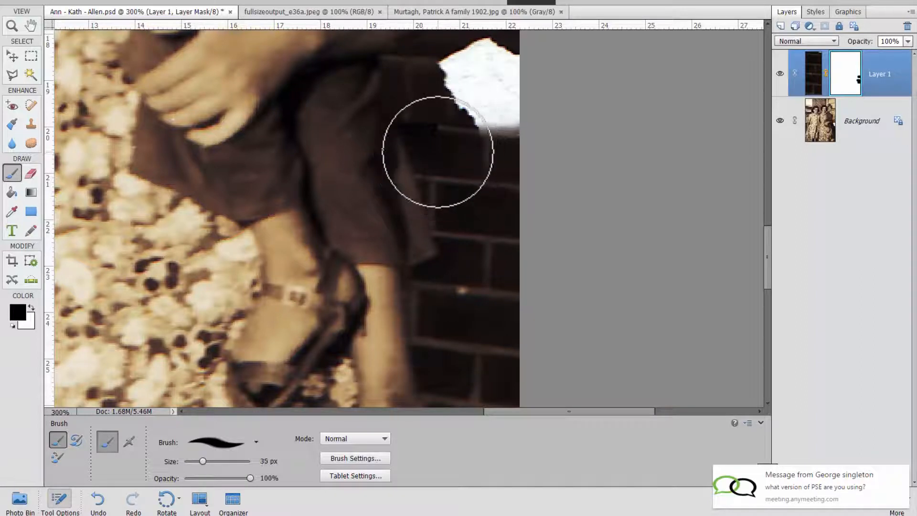
key(bracketleft)
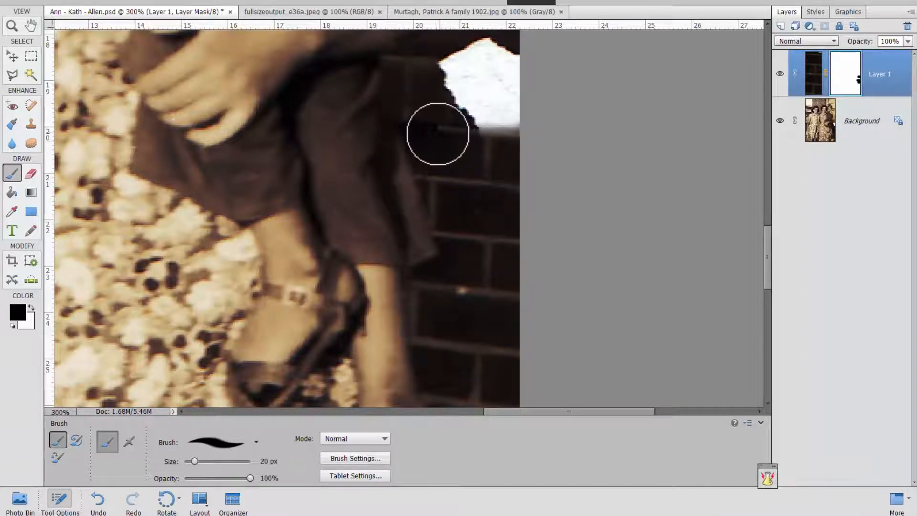
mouse_move(459, 135)
mouse_down()
mouse_move(487, 156)
mouse_move(482, 165)
mouse_up()
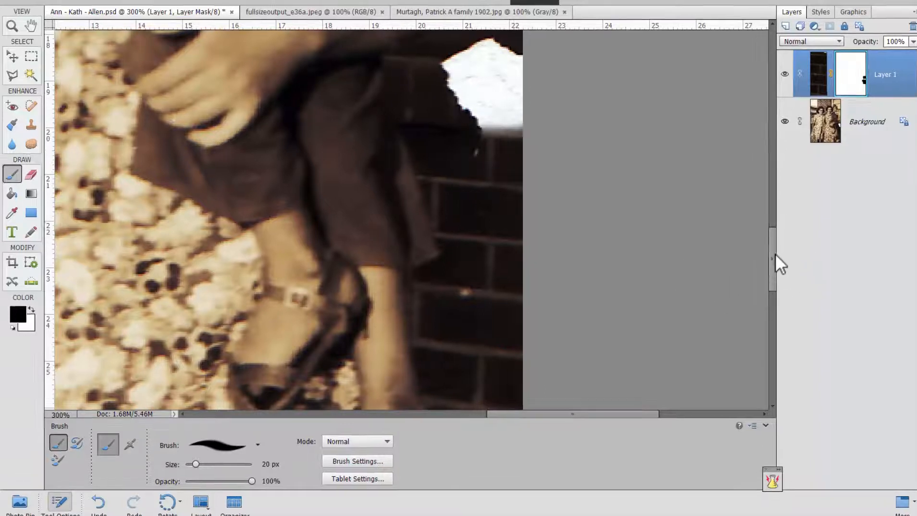
Step: Select a rectangle of dark brickwork between the boy's trouser leg and the remaining white patch
drag(768, 252, 769, 225)
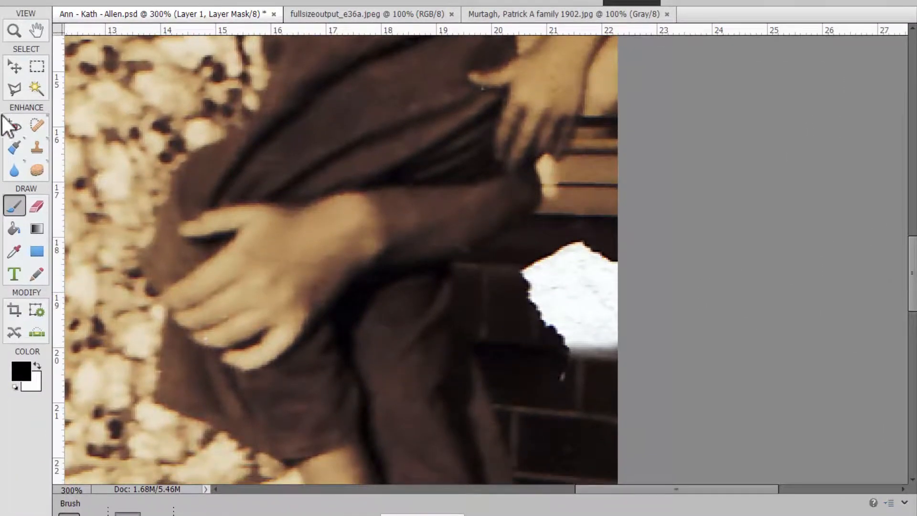
click(15, 67)
click(37, 68)
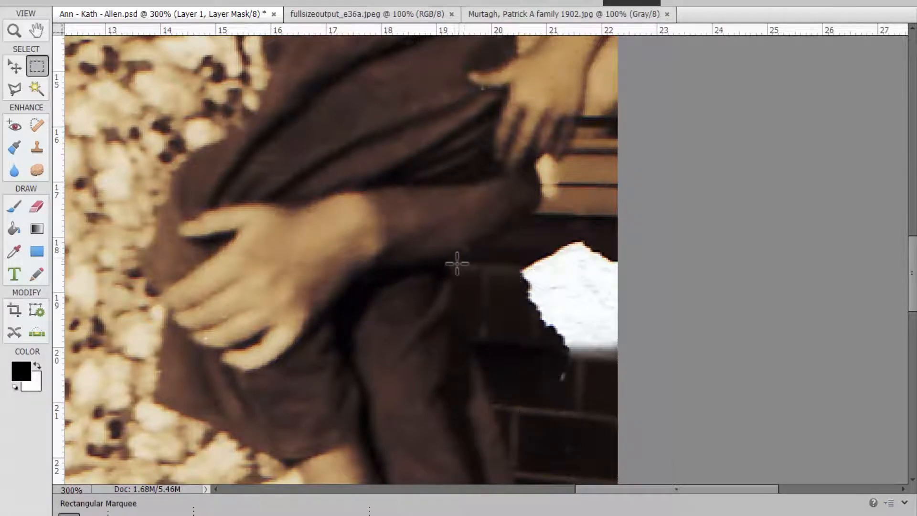
drag(453, 259, 520, 350)
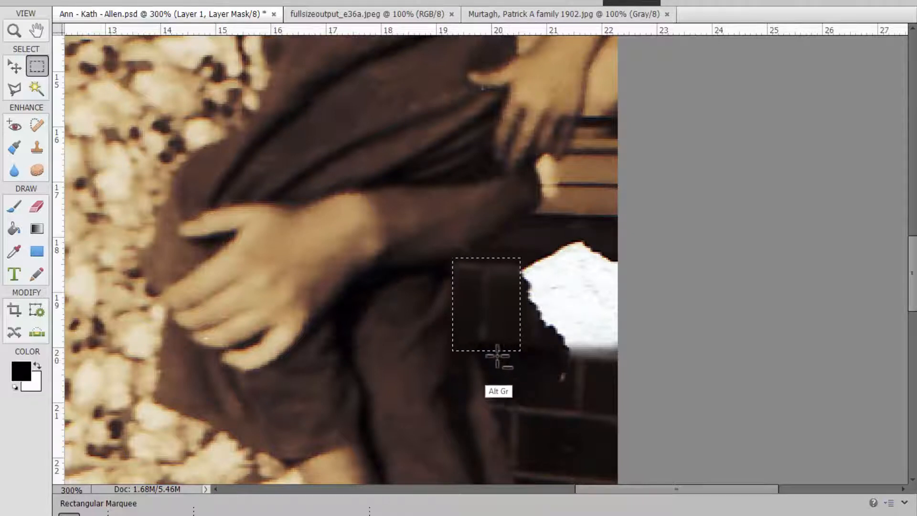
Step: Try to duplicate the selected area from Layer 1 and move it over the white patch, and undo the layer duplication
click(22, 66)
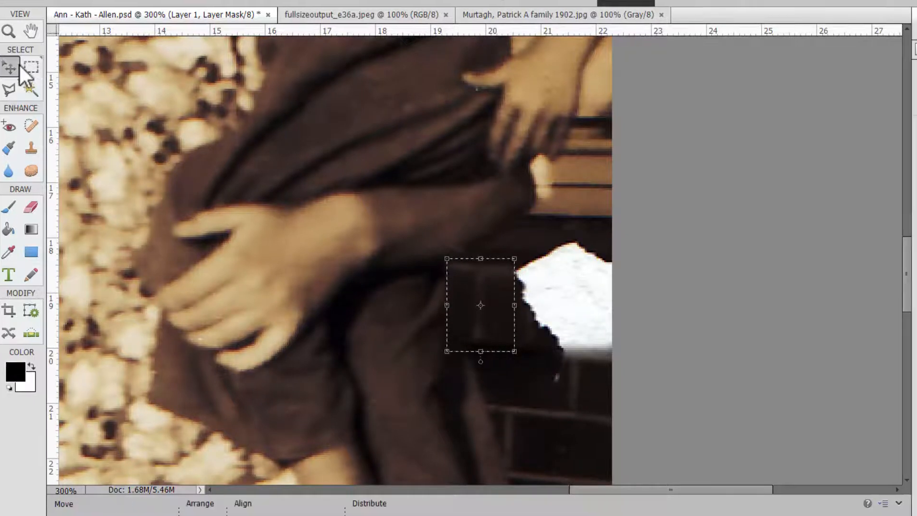
key(ctrl+j)
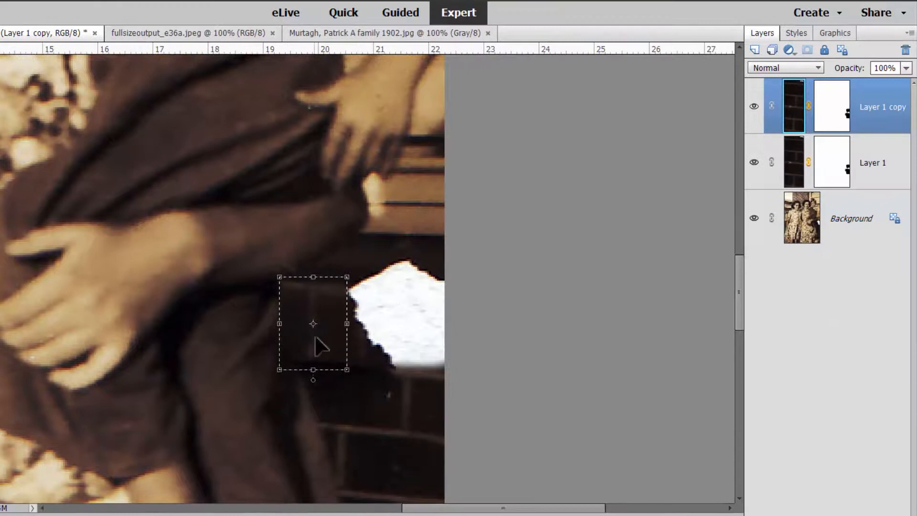
drag(335, 348, 371, 341)
click(387, 232)
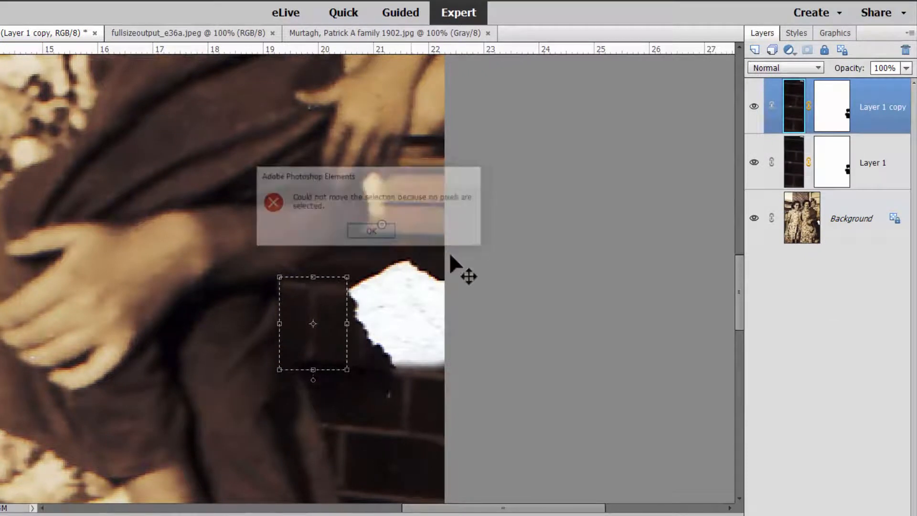
key(ctrl+z)
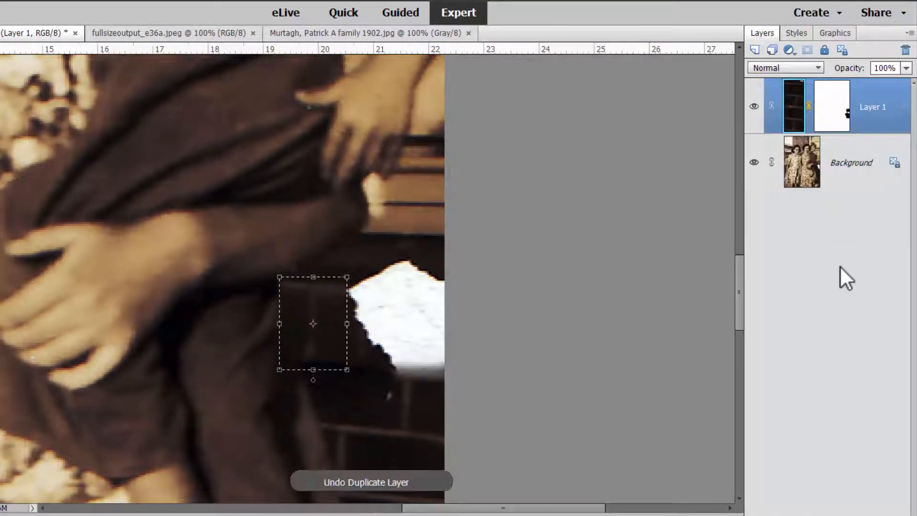
Step: Copy the selected bricks from the Background to a new layer, duplicate it, and place both pieces side by side over the white patch
click(803, 183)
key(ctrl+j)
drag(329, 342, 451, 363)
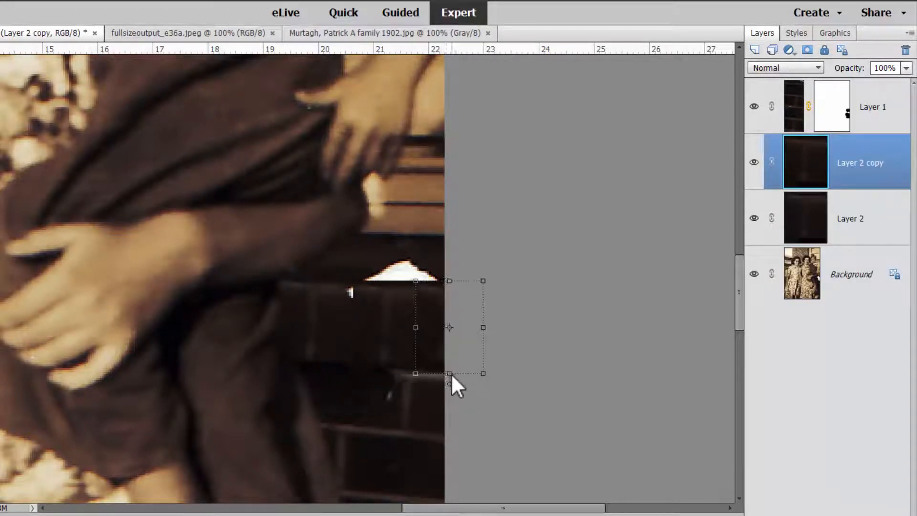
drag(368, 344, 365, 329)
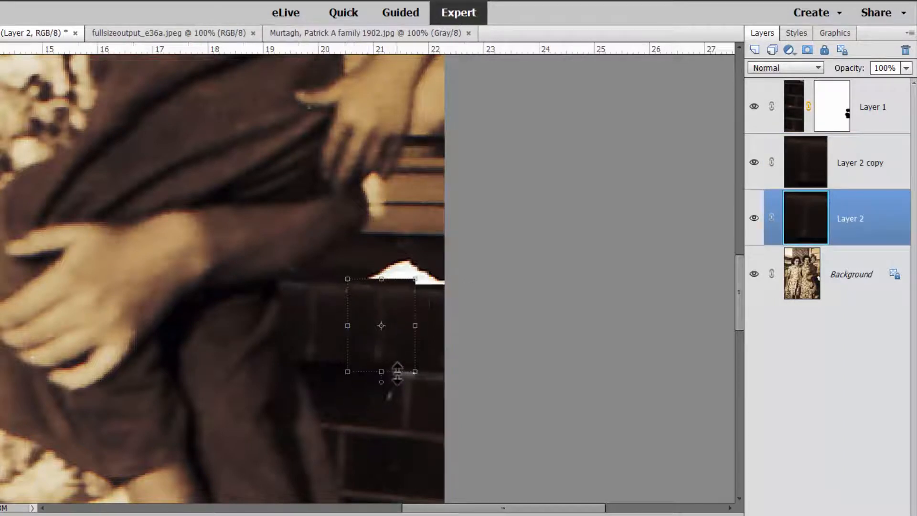
Step: Stamp all visible layers into a new merged layer above Layer 1, and select the Background layer
click(802, 130)
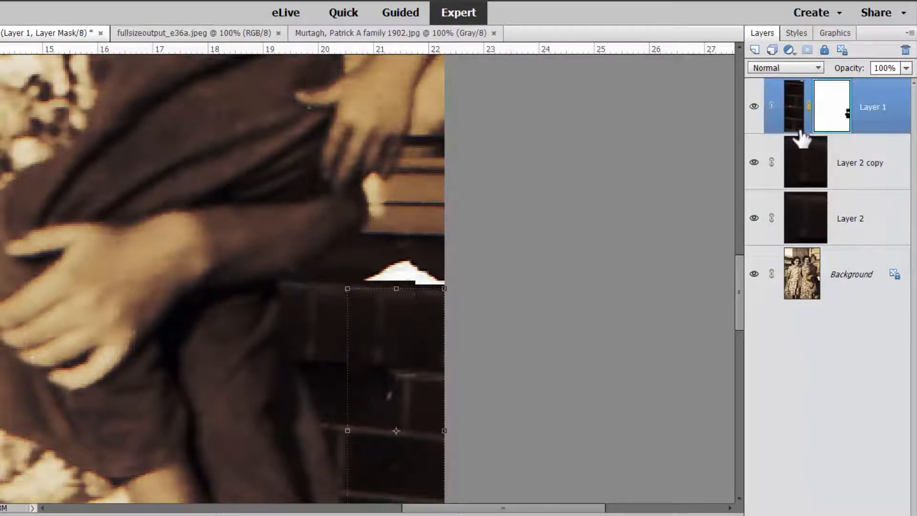
key(ctrl+alt+shift+e)
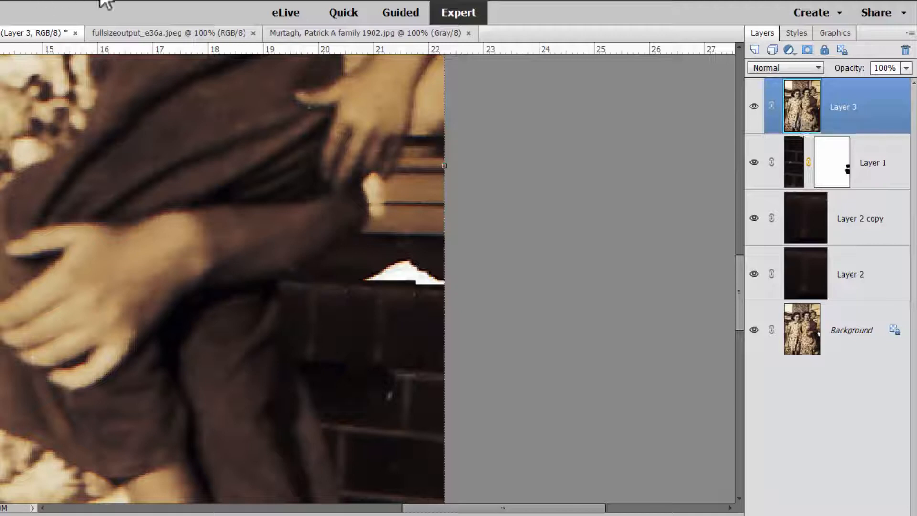
click(8, 1)
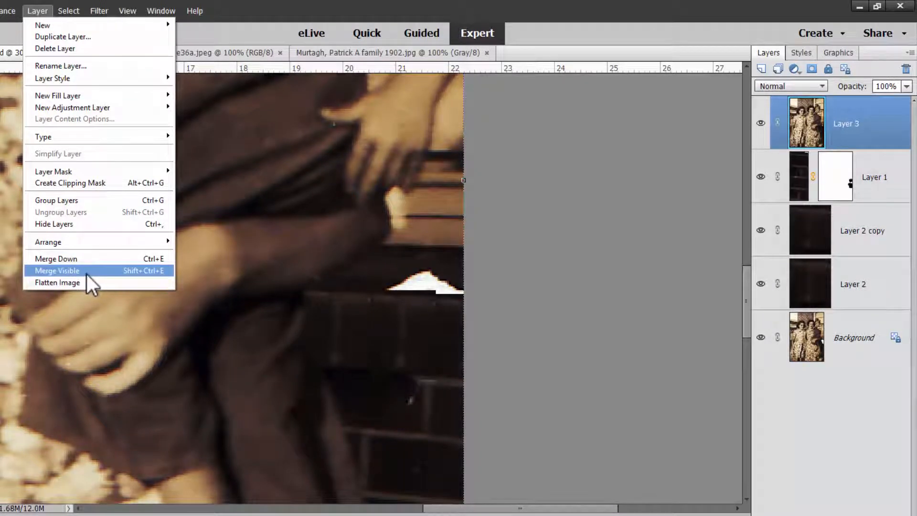
click(776, 337)
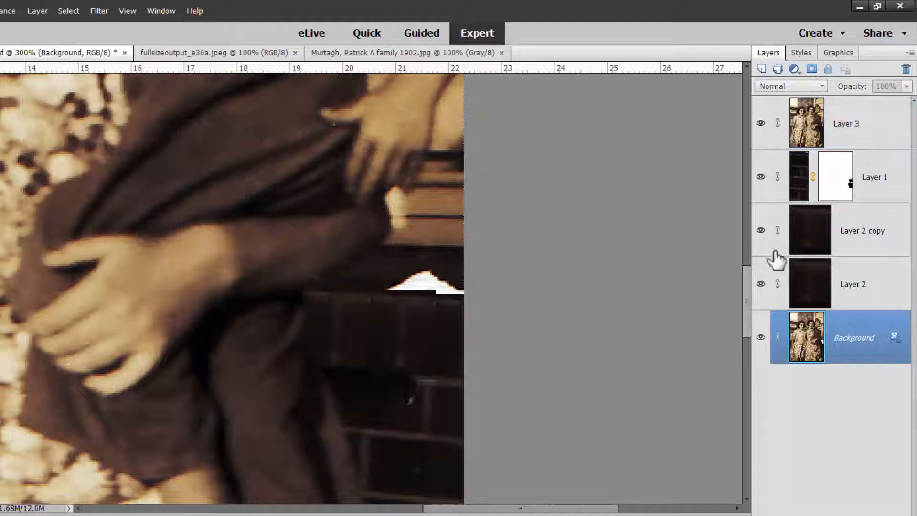
Step: Heal the leftover white patch and stray light marks in the dark brickwork on Layer 3 with the Spot Healing Brush
click(817, 117)
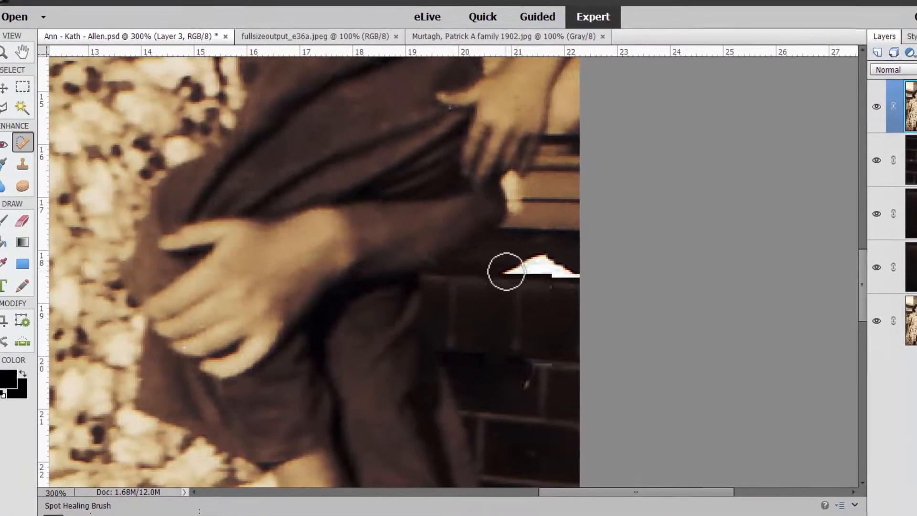
mouse_move(439, 282)
mouse_down()
mouse_move(457, 268)
mouse_move(506, 278)
mouse_up()
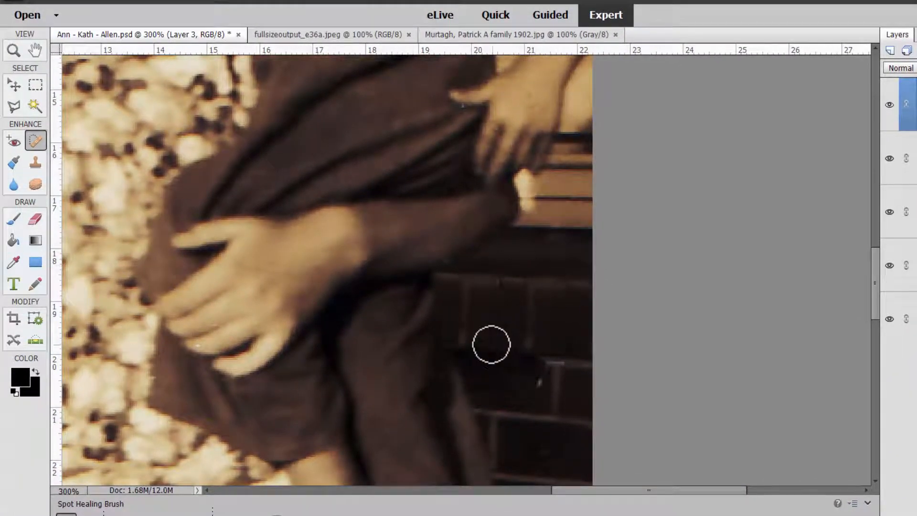
click(537, 376)
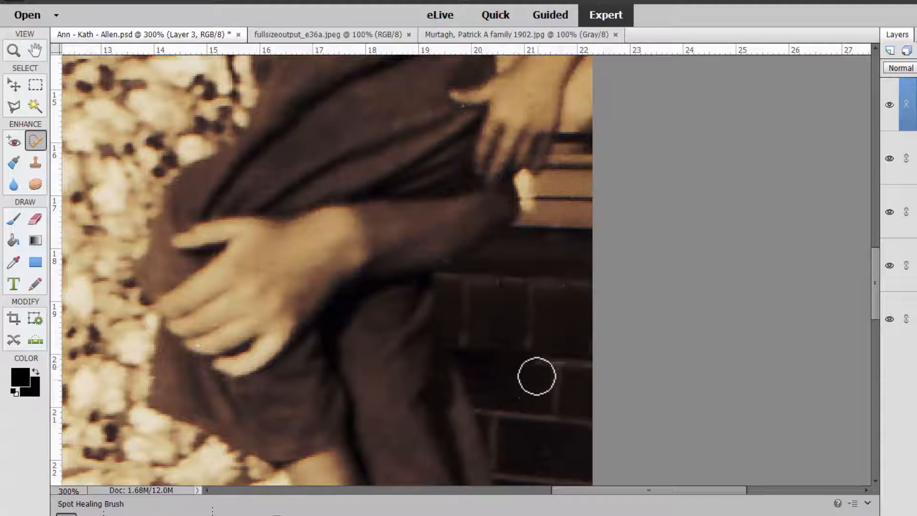
click(497, 281)
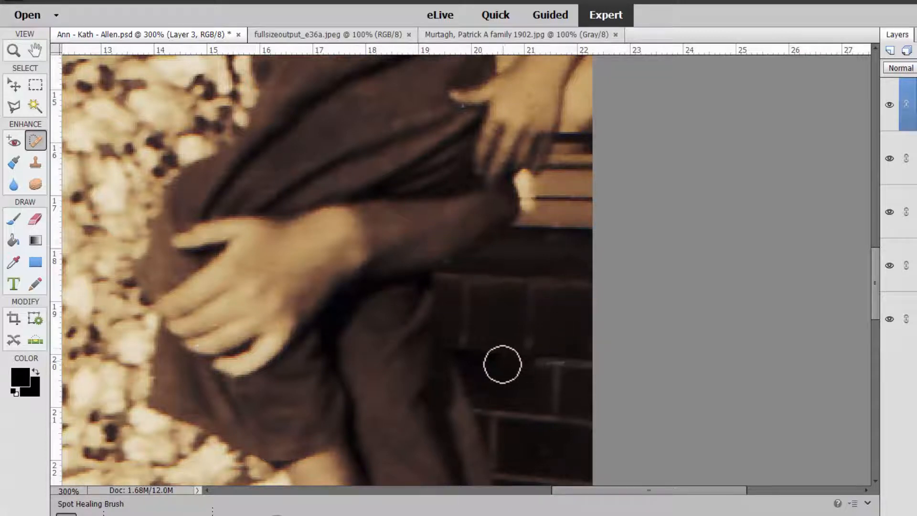
Step: Reopen the original damaged JPG and compare it with the restored PSD at full-image view
click(35, 17)
double_click(364, 81)
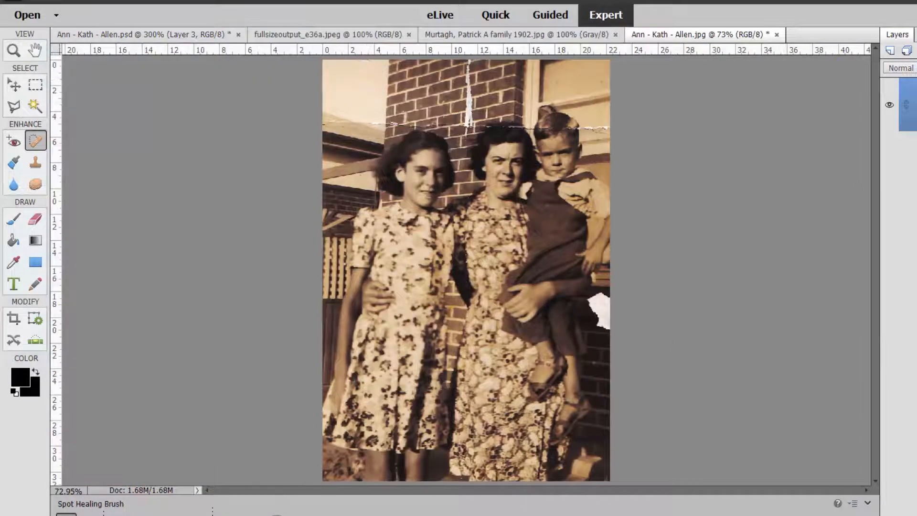
click(19, 515)
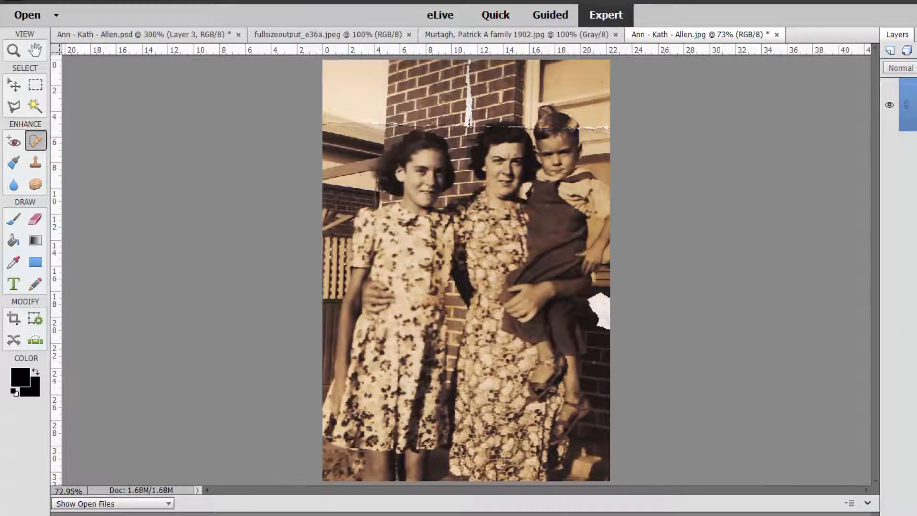
click(294, 511)
key(ctrl+0)
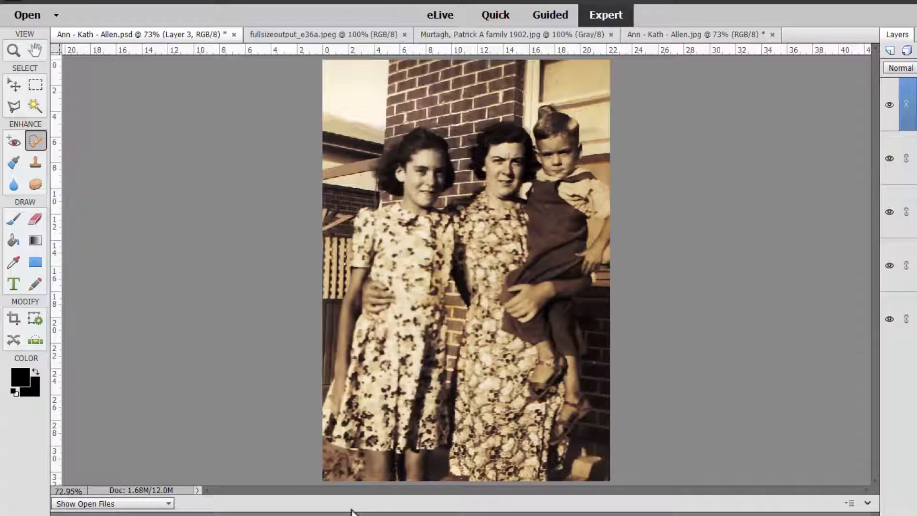
key(ctrl+Tab)
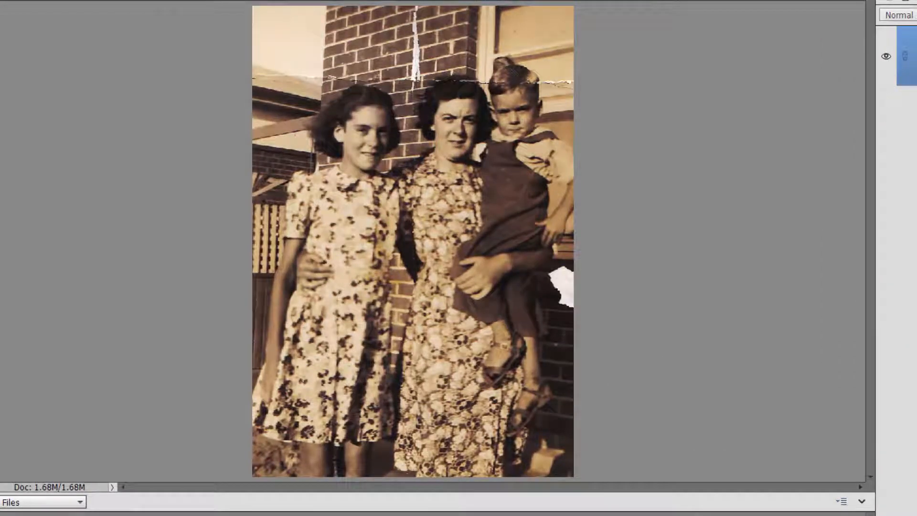
key(ctrl+Tab)
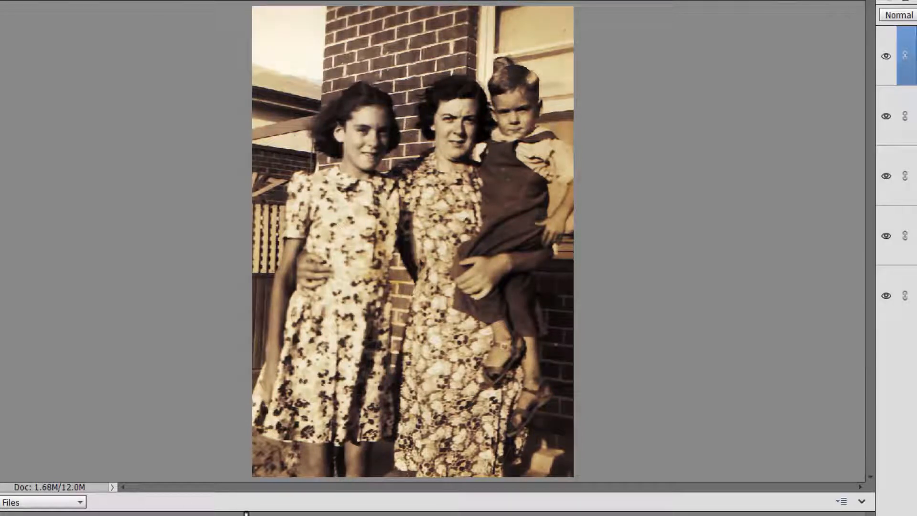
key(ctrl+Tab)
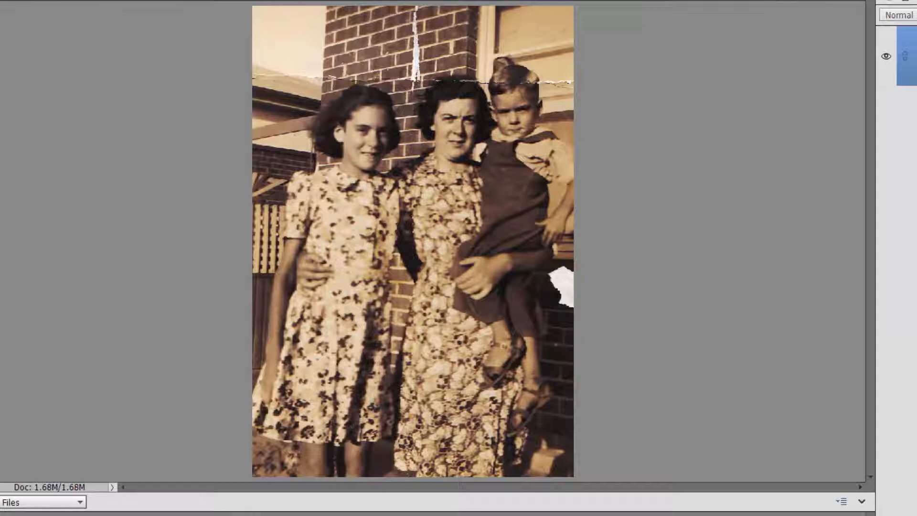
key(ctrl+Tab)
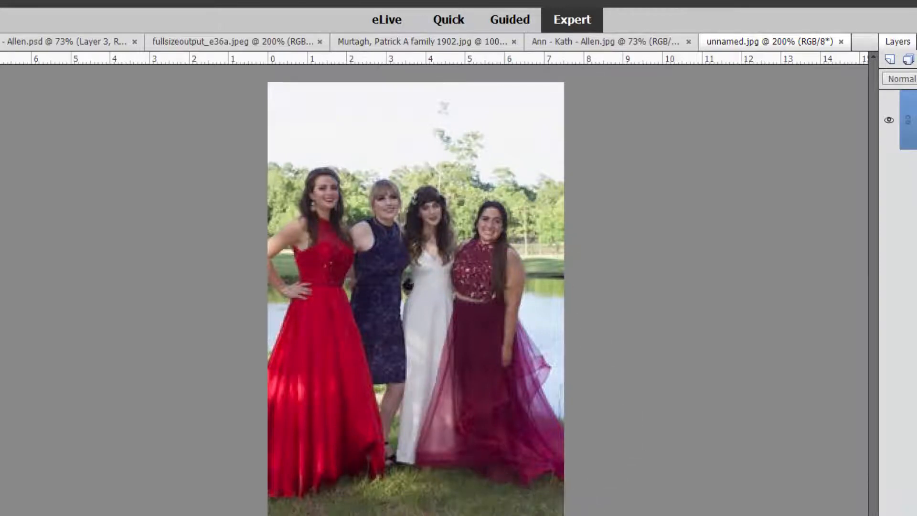
Step: Switch to fullsizeoutput_e36a.jpeg and select the facial skin of the woman in the red dress with the Magic Wand
click(234, 42)
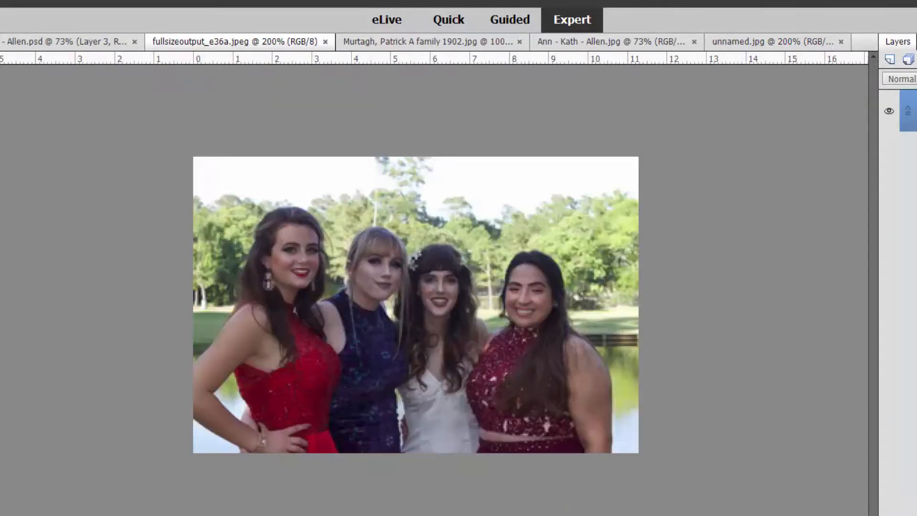
key(ctrl+plus)
click(28, 132)
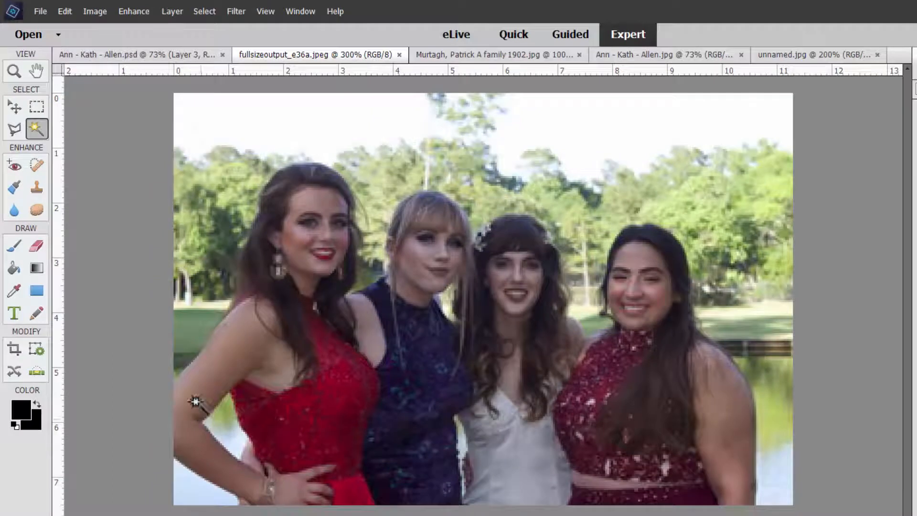
click(292, 236)
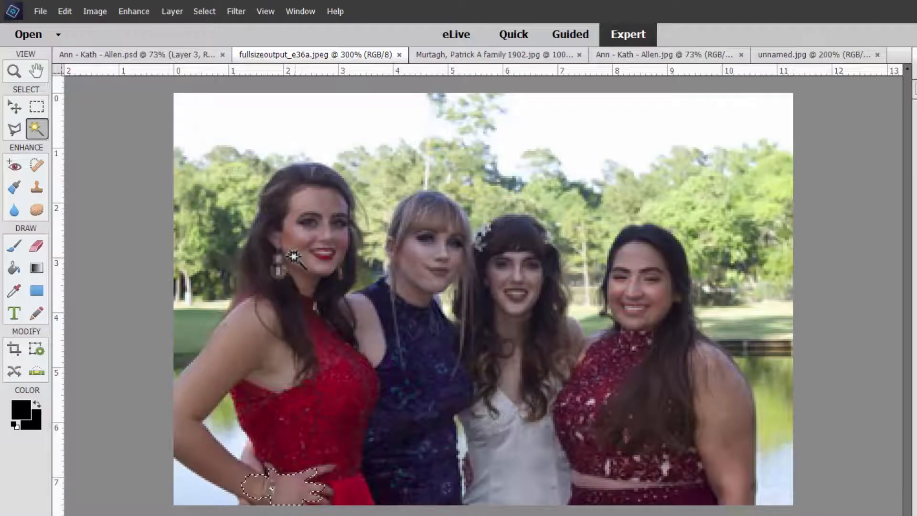
click(301, 229)
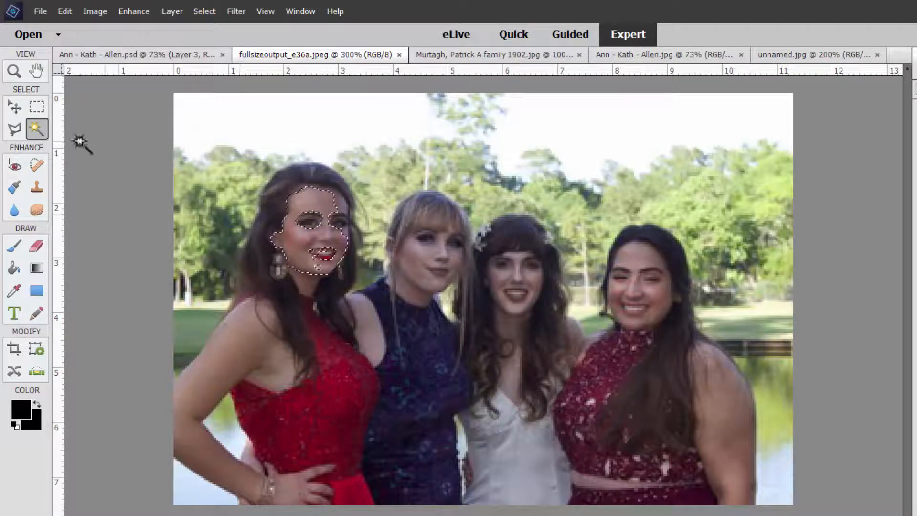
Step: Select all four women with the Quick Selection tool, subtracting the trees and grass around their hair and shoulders
click(37, 129)
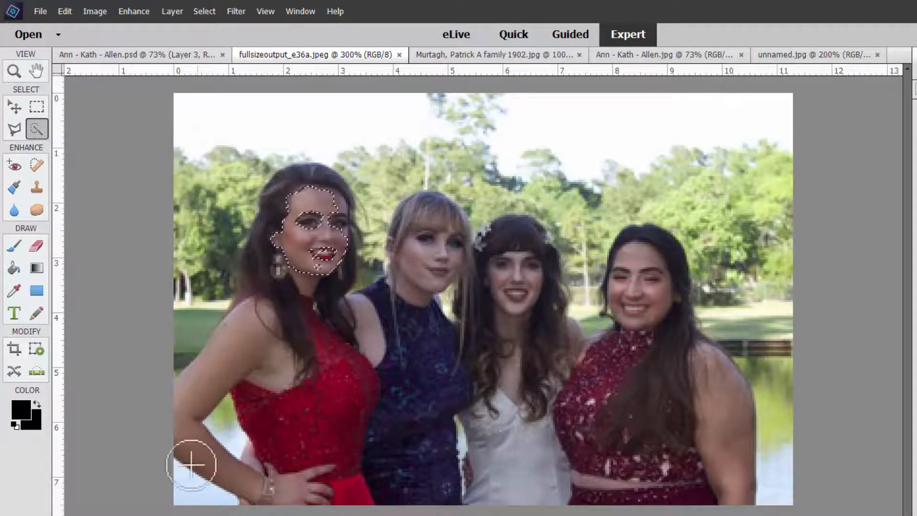
mouse_move(194, 436)
mouse_down()
mouse_move(246, 339)
mouse_move(297, 296)
mouse_move(314, 201)
mouse_move(359, 316)
mouse_move(403, 352)
mouse_move(426, 242)
mouse_move(447, 284)
mouse_move(493, 316)
mouse_move(512, 388)
mouse_move(514, 269)
mouse_move(552, 450)
mouse_move(623, 423)
mouse_move(667, 438)
mouse_move(671, 414)
mouse_up()
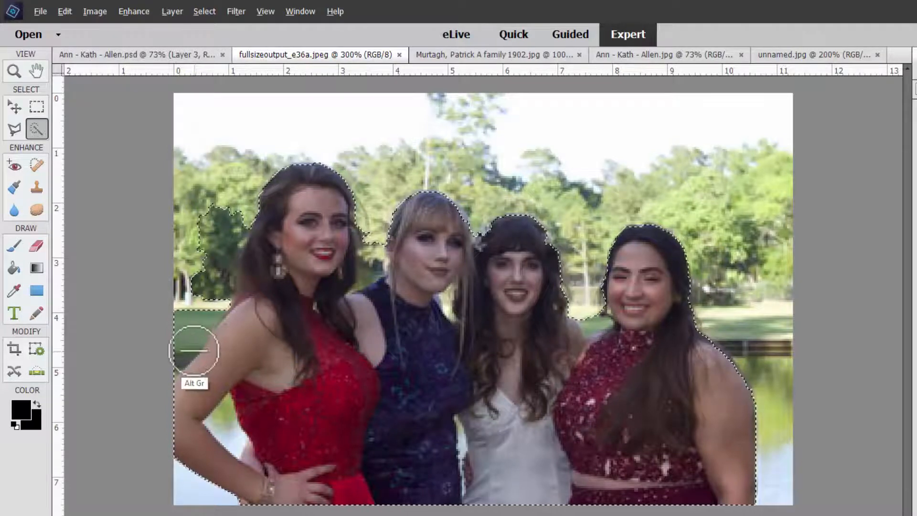
drag(197, 308, 171, 356)
mouse_move(199, 267)
mouse_down()
mouse_move(216, 207)
mouse_move(230, 202)
mouse_move(212, 296)
mouse_up()
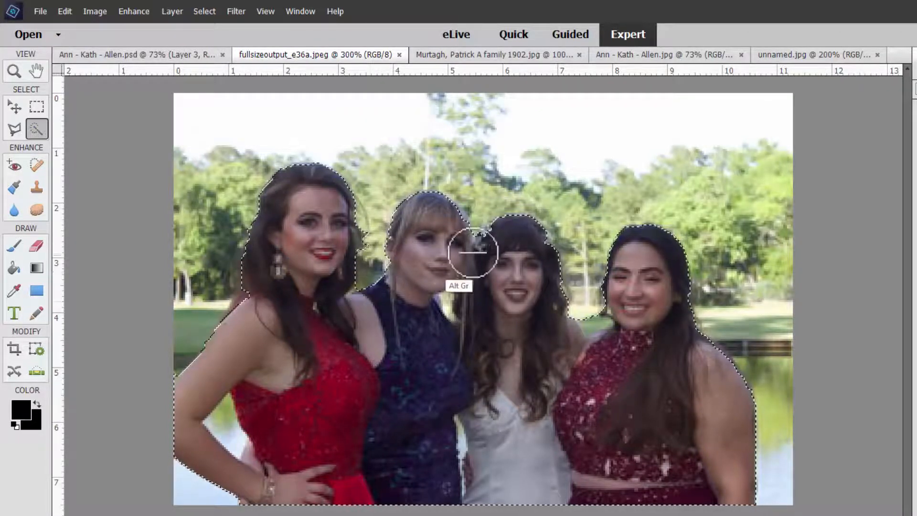
mouse_move(447, 296)
mouse_down()
mouse_move(454, 315)
mouse_move(450, 291)
mouse_up()
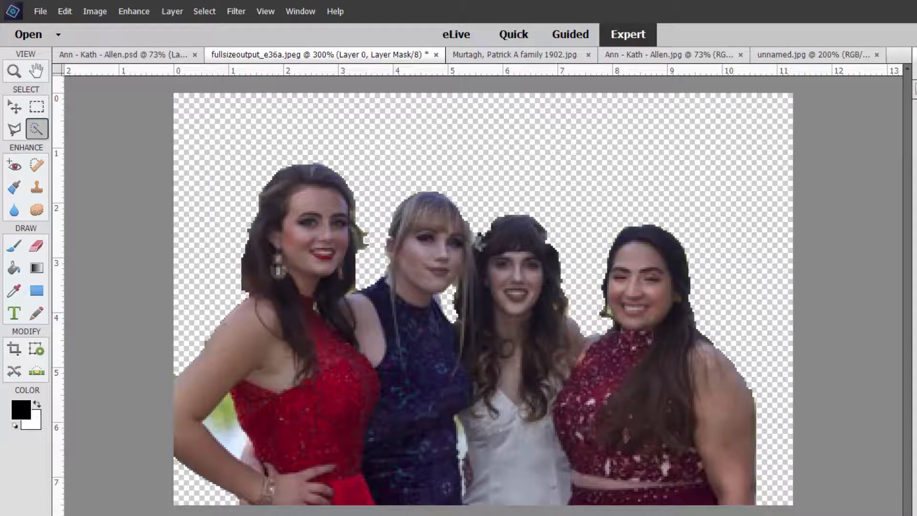
Step: Undo the layer mask, and try to add a Levels adjustment layer limited to the selected women
key(ctrl+z)
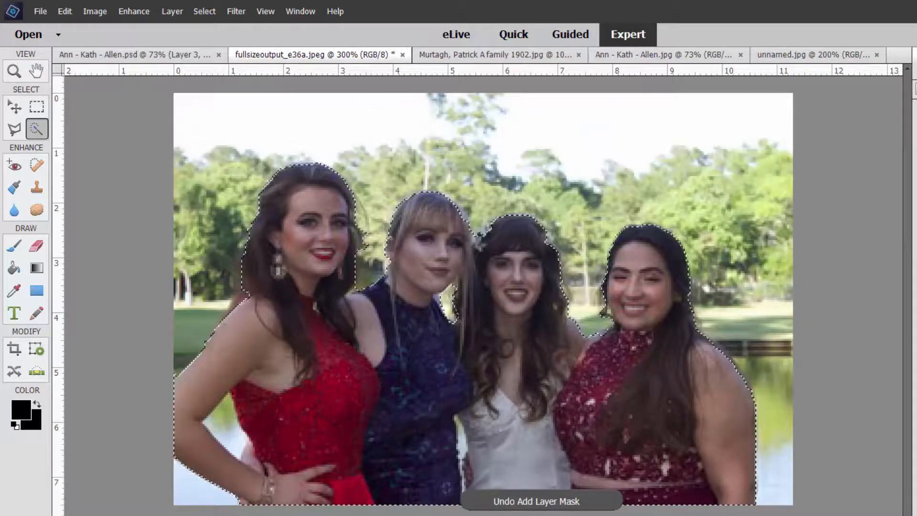
click(894, 67)
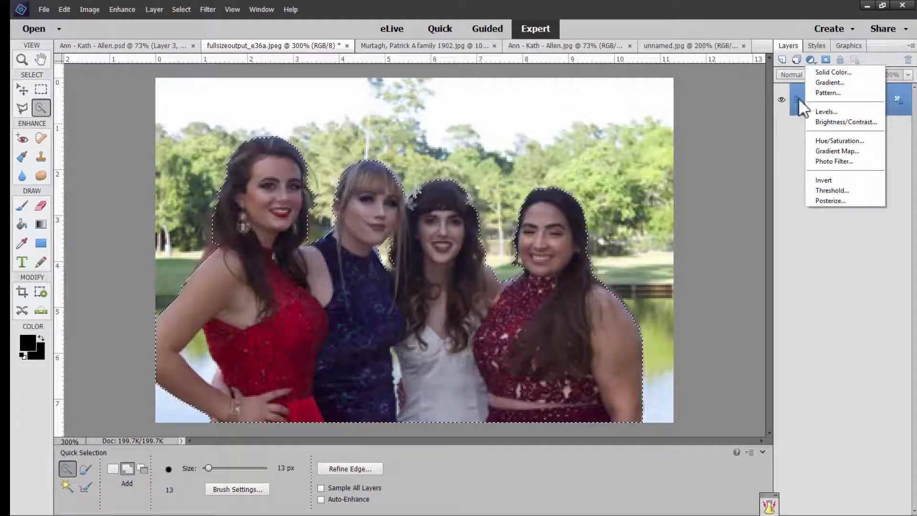
click(157, 9)
mouse_move(176, 23)
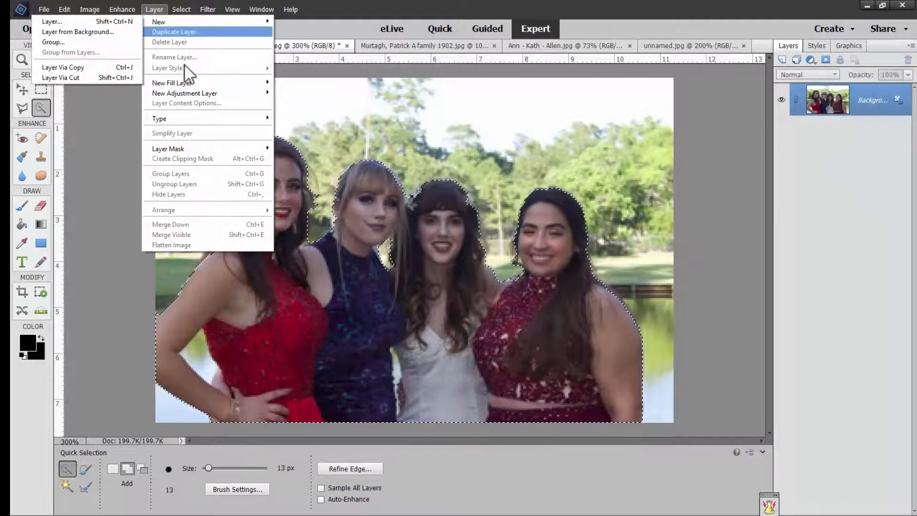
mouse_move(188, 93)
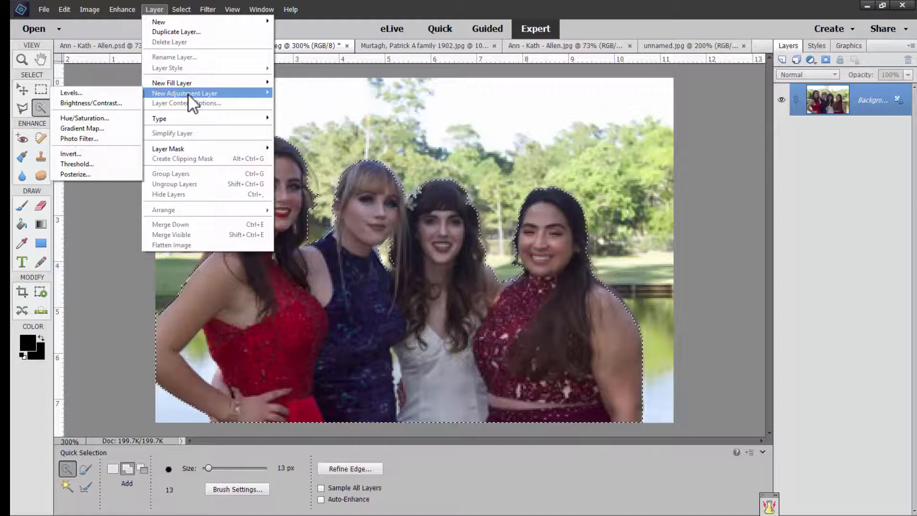
click(124, 92)
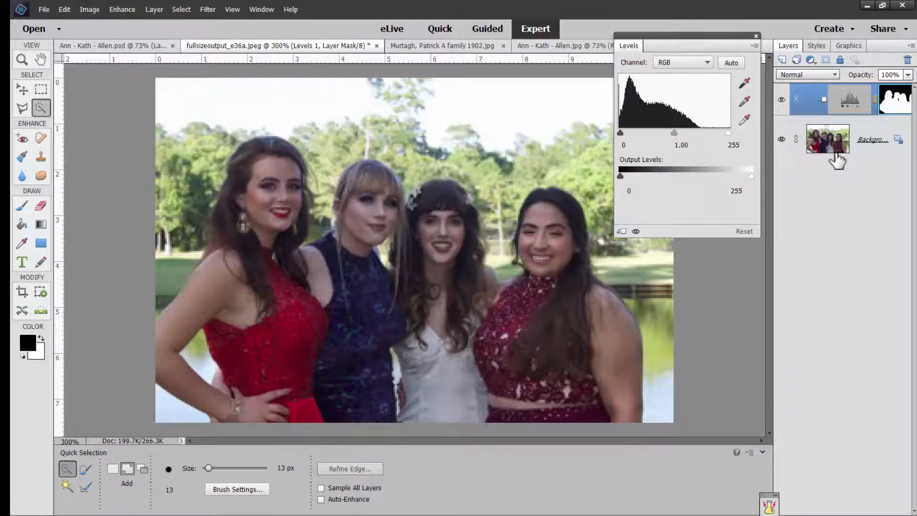
key(ctrl+z)
key(ctrl+z)
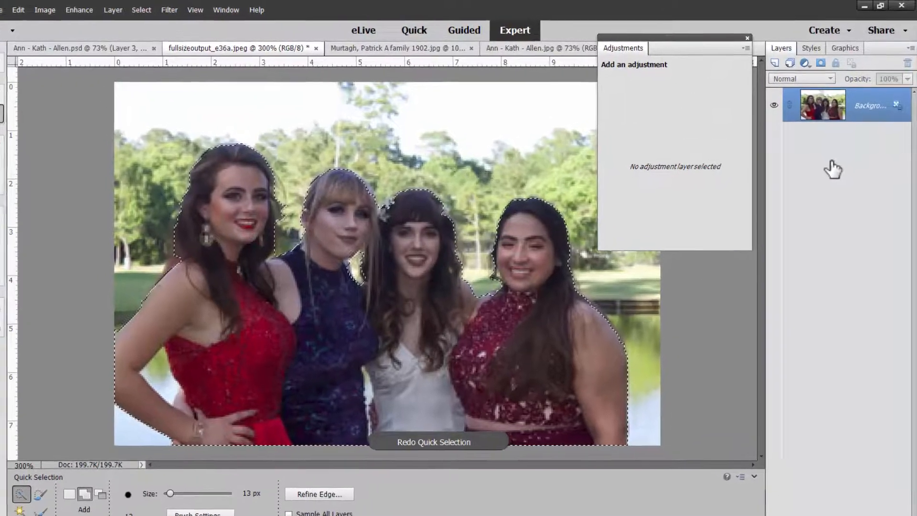
key(ctrl+y)
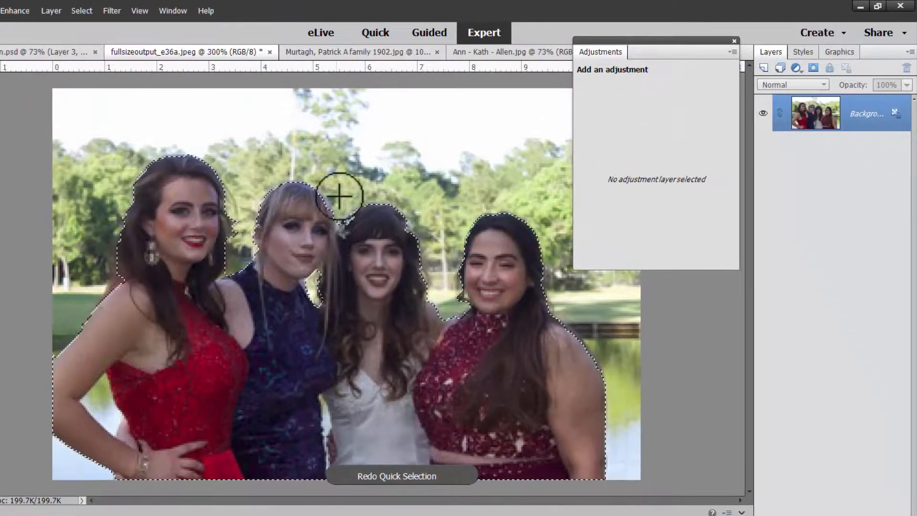
Step: Add a Levels adjustment layer masked to the selected women, using the previous layer to create a clipping mask
click(89, 10)
click(51, 10)
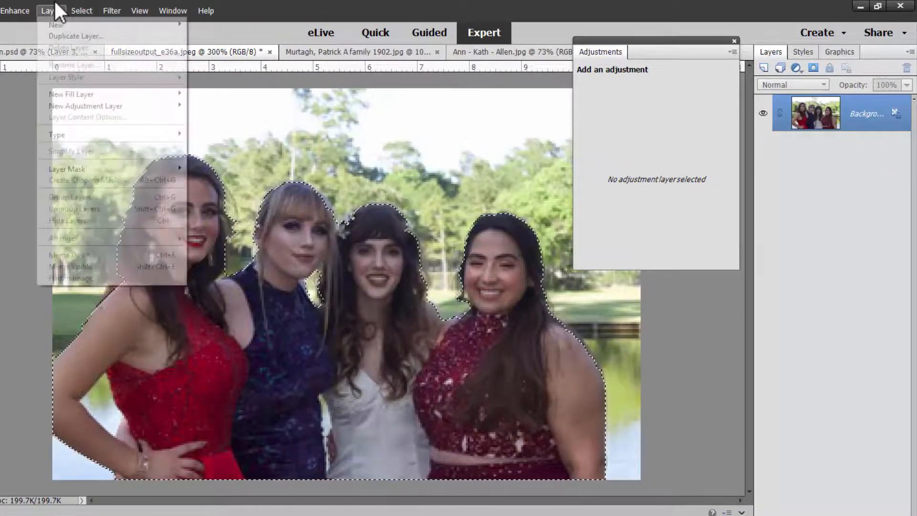
mouse_move(143, 102)
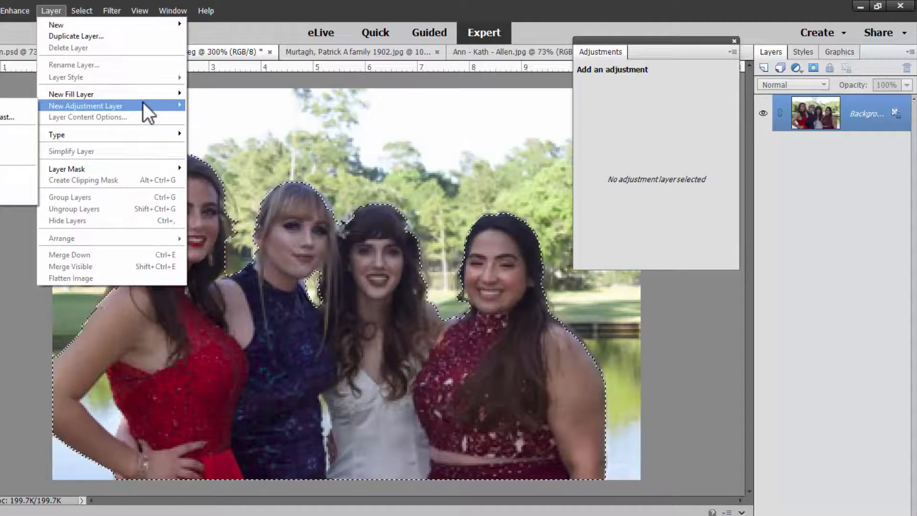
click(17, 110)
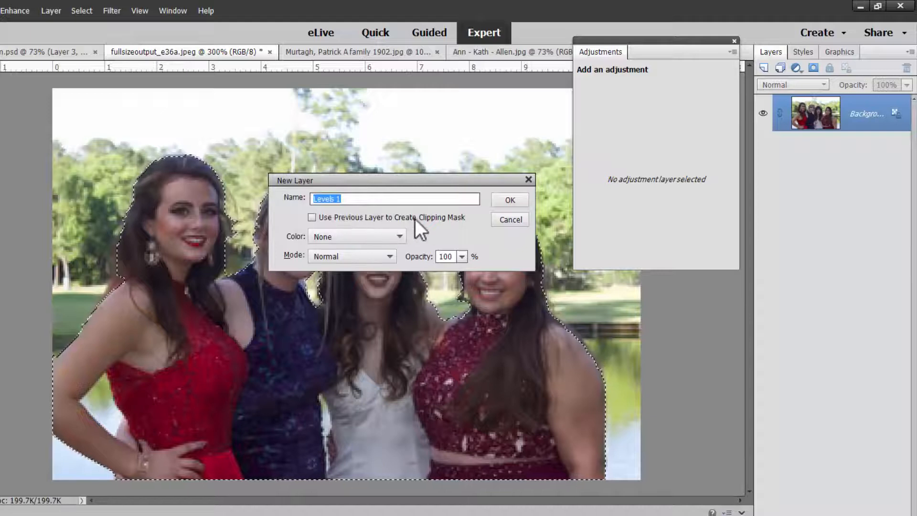
click(312, 218)
click(500, 202)
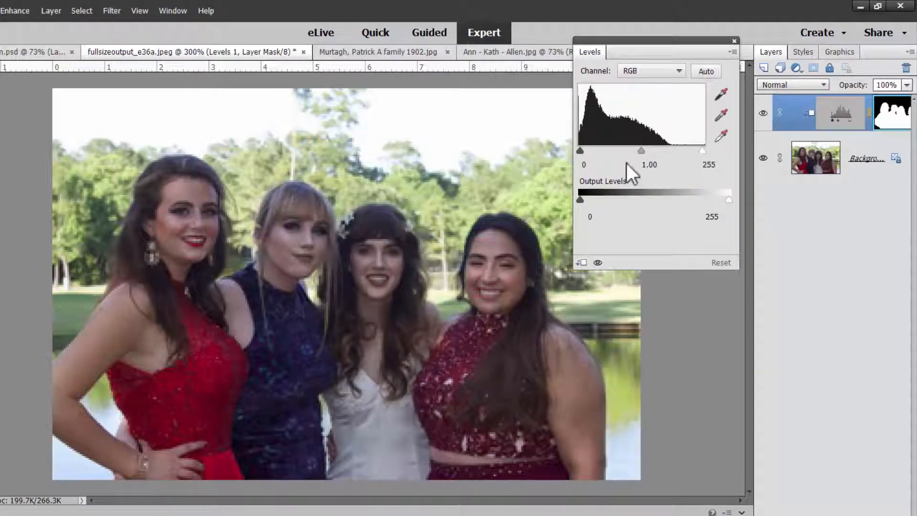
Step: Set the Levels white input to 226 and midtones to 0.96, and set the white point eyedropper to Point Sample
mouse_move(642, 152)
mouse_down()
mouse_move(598, 149)
mouse_move(650, 155)
mouse_move(645, 150)
mouse_up()
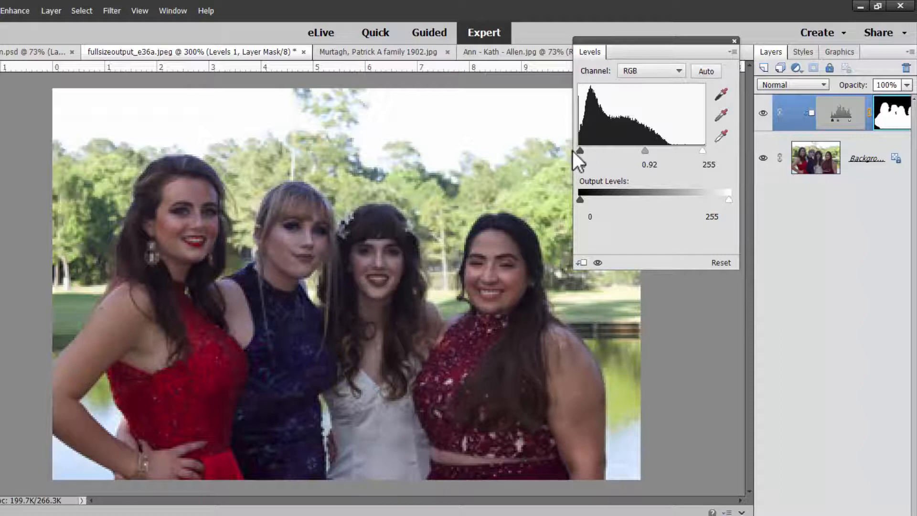
drag(704, 150, 635, 156)
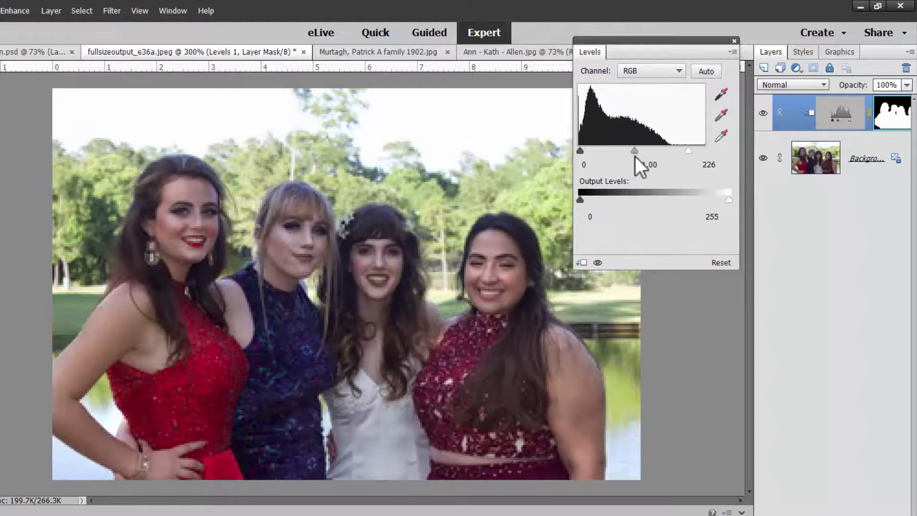
click(721, 136)
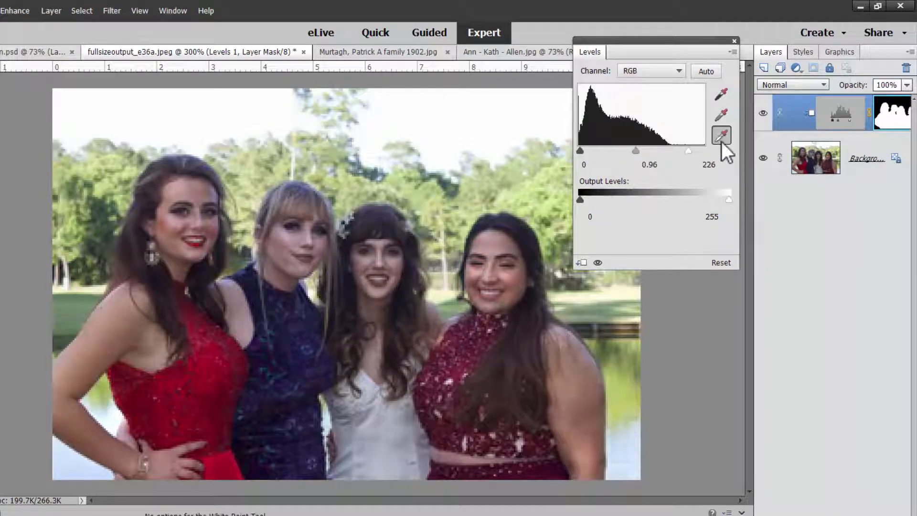
right_click(368, 423)
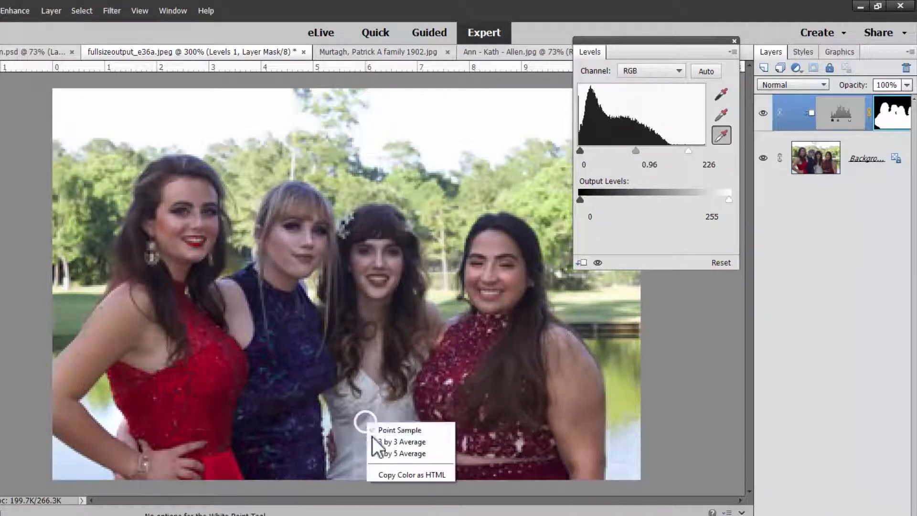
click(386, 430)
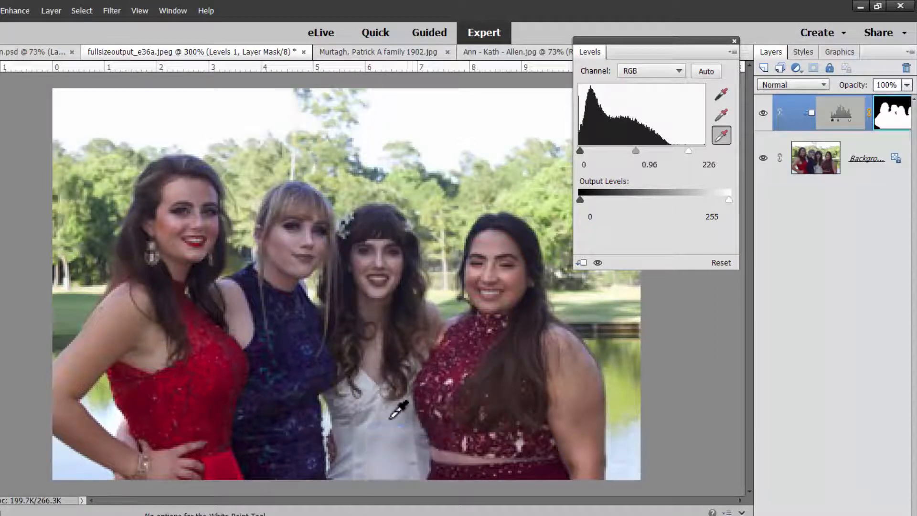
Step: Set the Levels white point from the woman's white dress, fine-tune the midtones, and close the adjustment
click(368, 421)
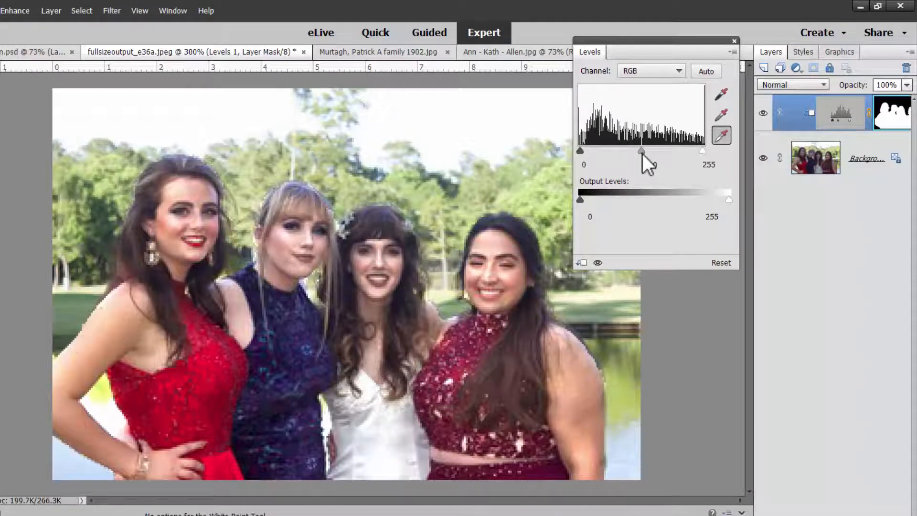
mouse_move(642, 151)
mouse_down()
mouse_move(624, 150)
mouse_move(643, 153)
mouse_up()
click(735, 41)
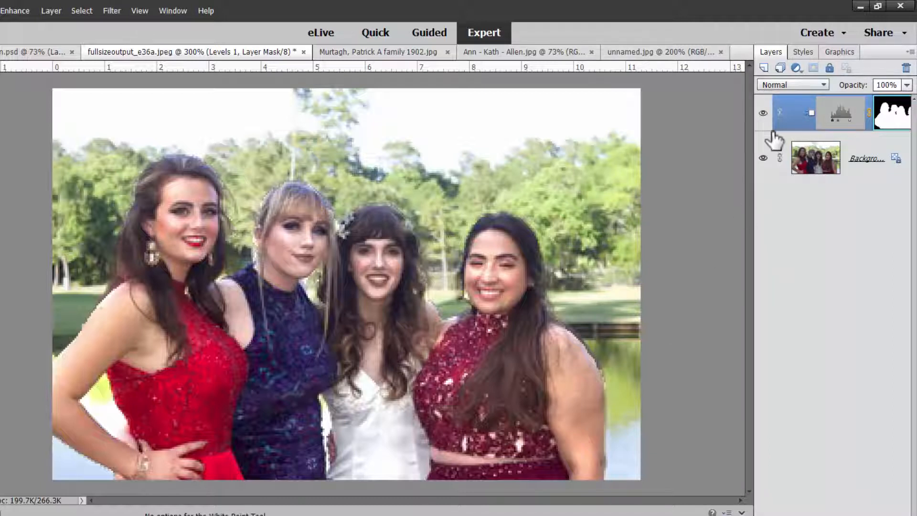
Step: Compare the group photo with and without the Levels adjustment, and inspect the result at several magnifications
click(763, 114)
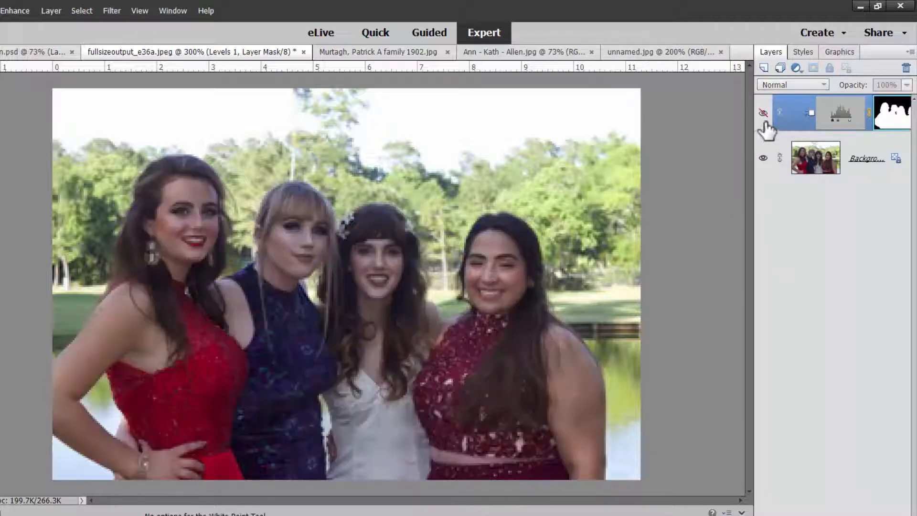
click(763, 114)
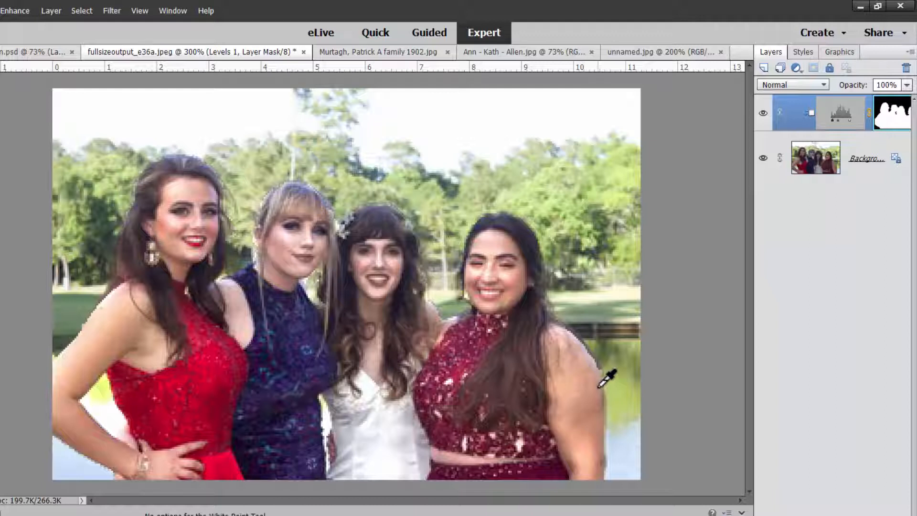
key(ctrl+0)
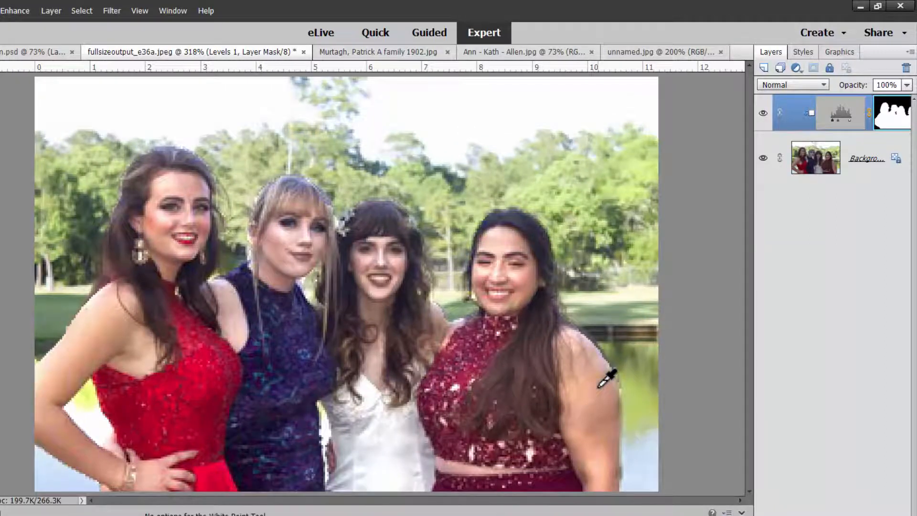
key(ctrl+plus)
key(ctrl+plus)
key(ctrl+minus)
key(ctrl+minus)
key(ctrl+minus)
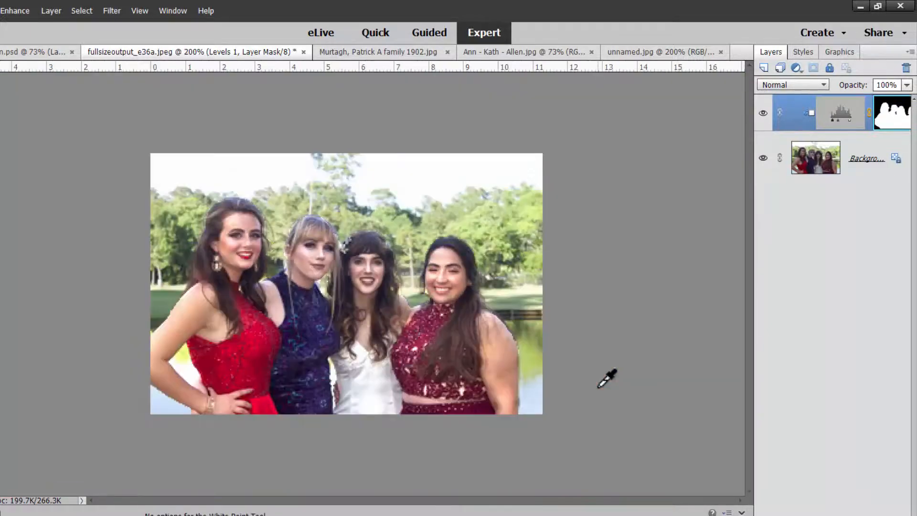
key(ctrl+0)
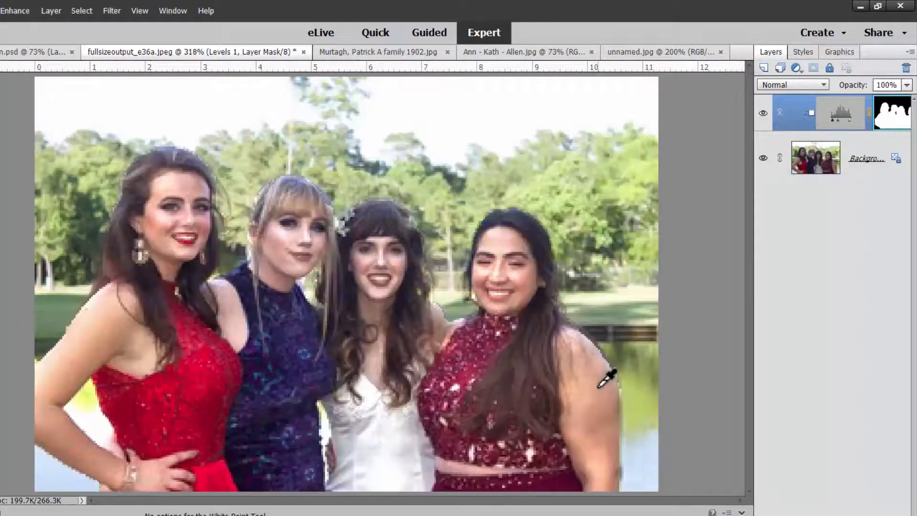
Step: Save the image to the Desktop as fullsizeoutput_e36a.psd in Photoshop format with layers included
click(38, 11)
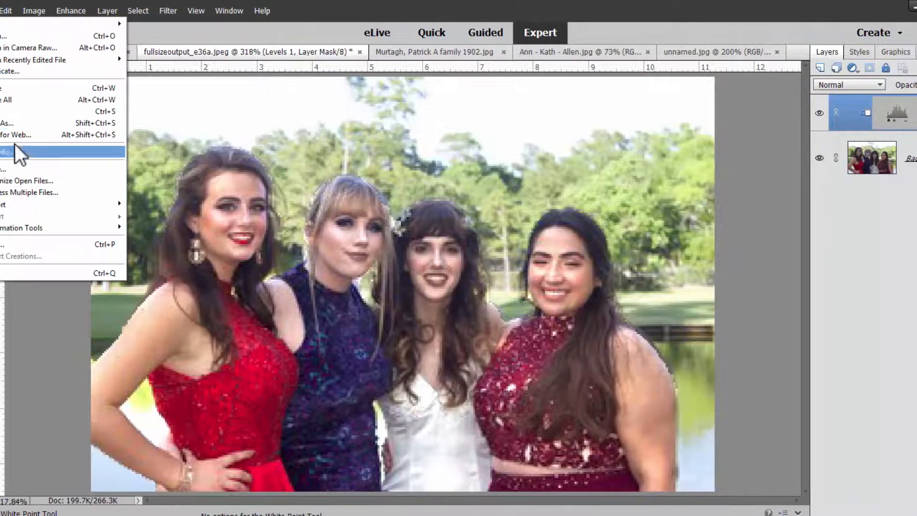
click(81, 127)
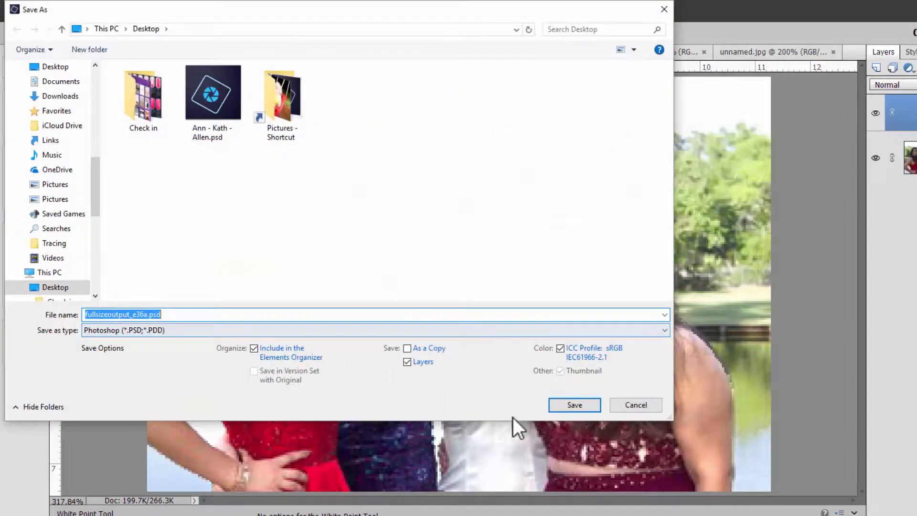
click(570, 410)
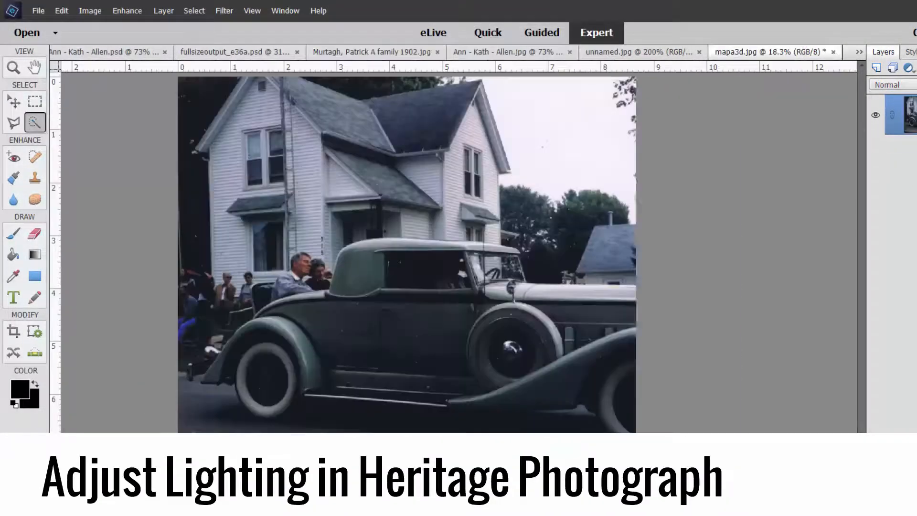
Step: Switch to the black-and-white 1902 family photo and examine its faces and light clothing up close
click(372, 53)
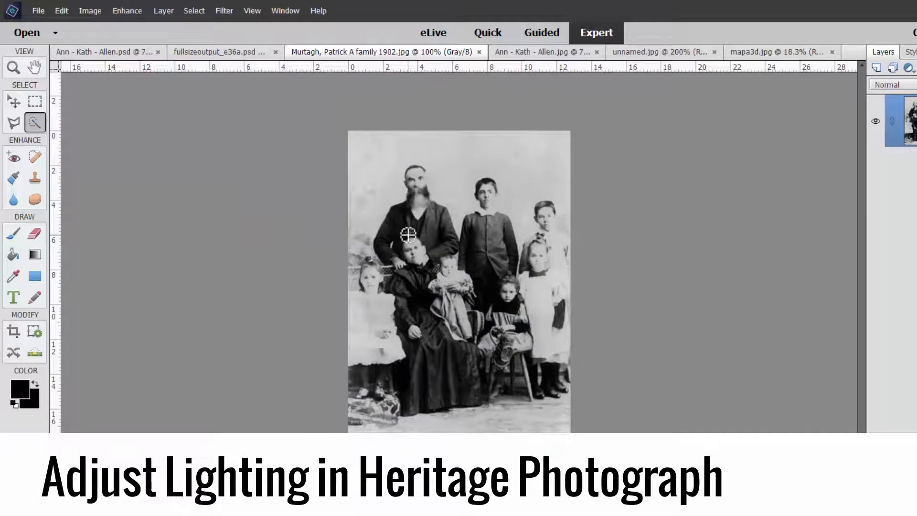
key(ctrl+=)
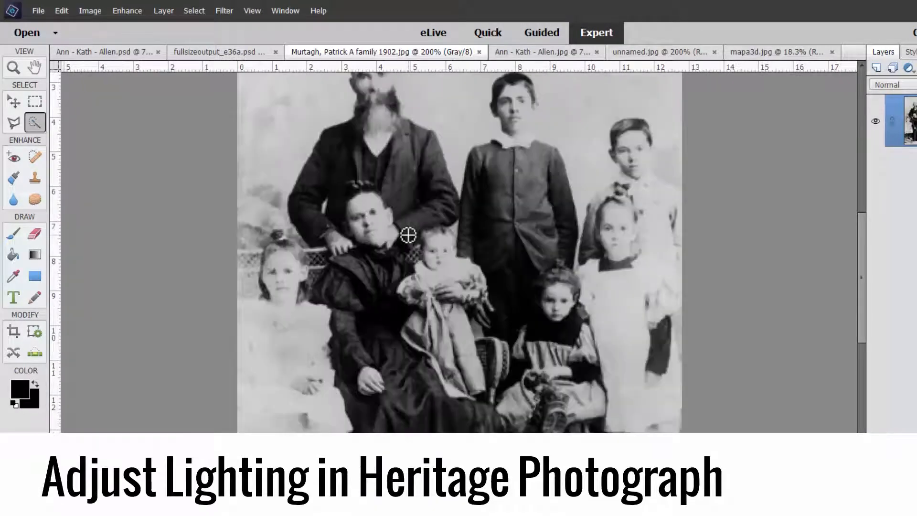
key(ctrl+minus)
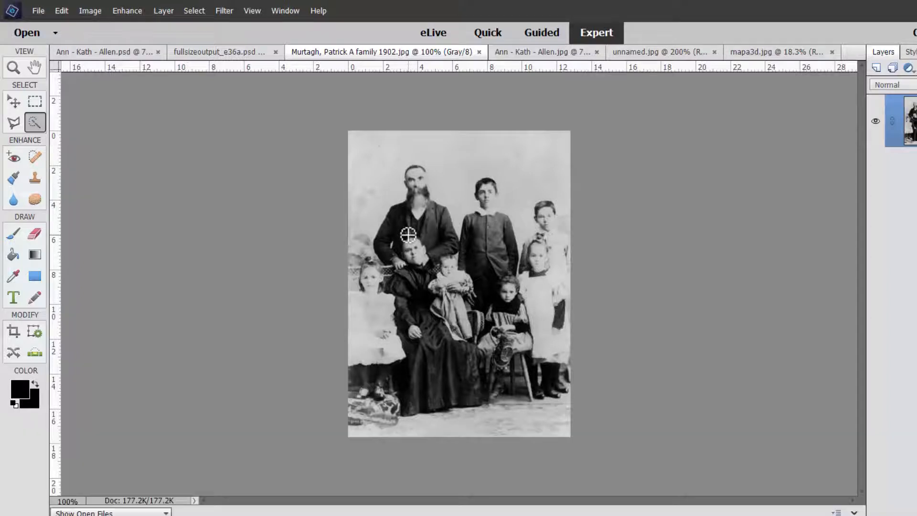
key(ctrl+equal)
key(ctrl+equal)
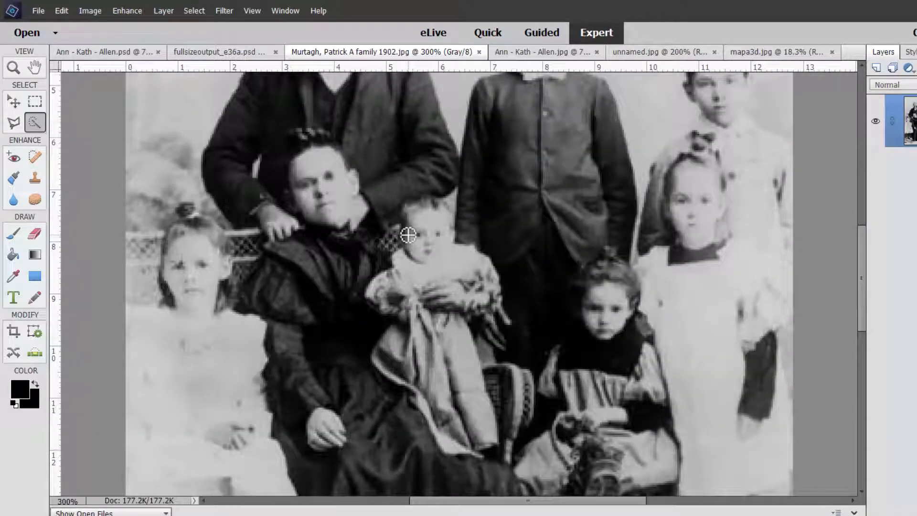
key(ctrl+0)
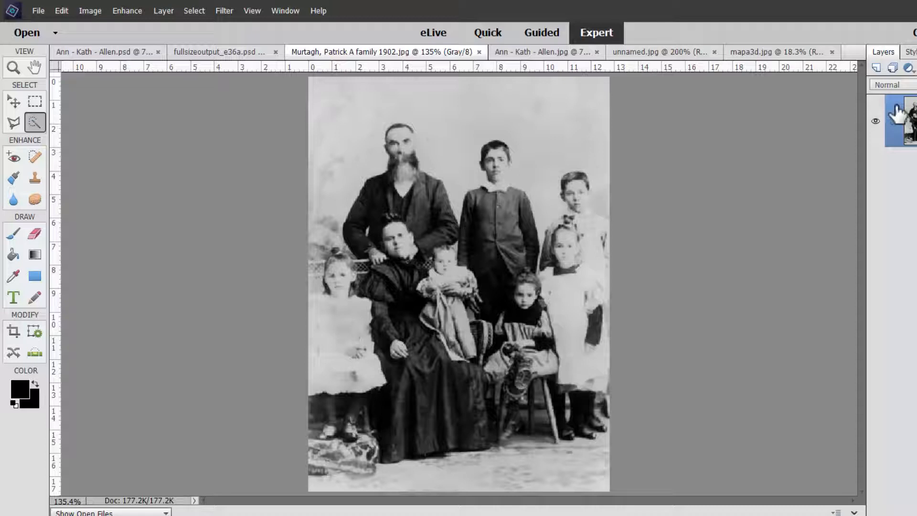
Step: Duplicate the 1902 family photo's background twice and set the upper copy's blend mode to Screen
key(ctrl+j)
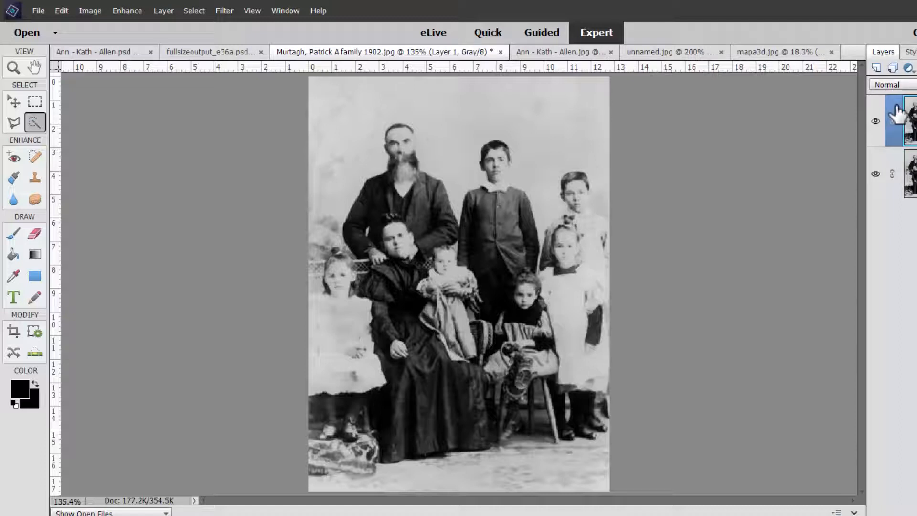
key(ctrl+j)
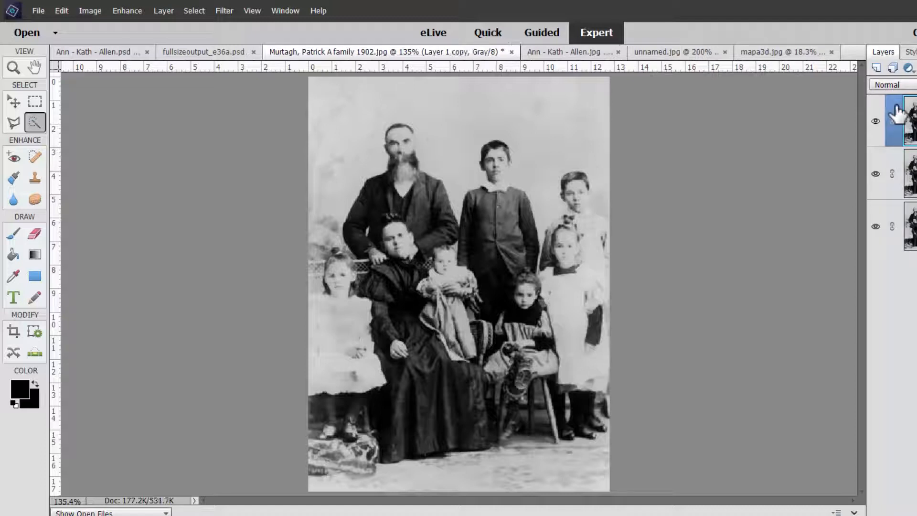
click(904, 85)
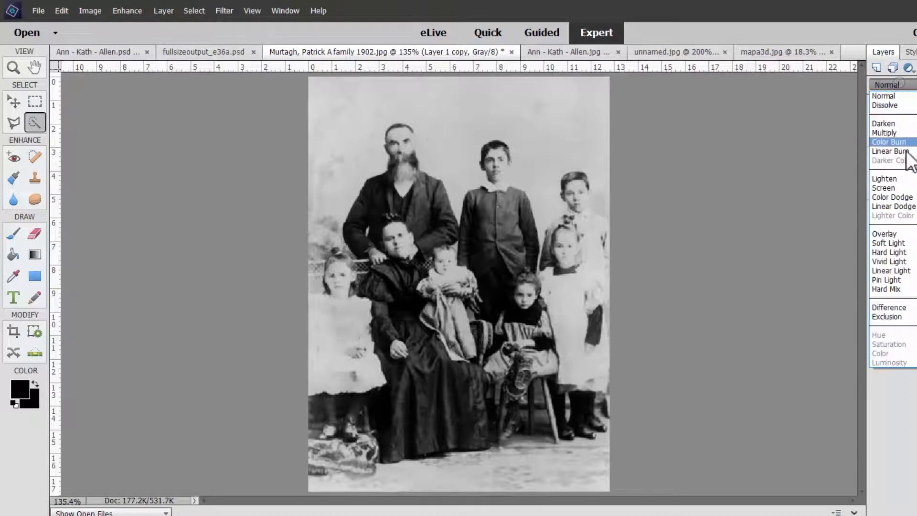
click(897, 190)
Step: Set Layer 1's blend mode to Overlay and move it above Layer 1 copy
click(910, 187)
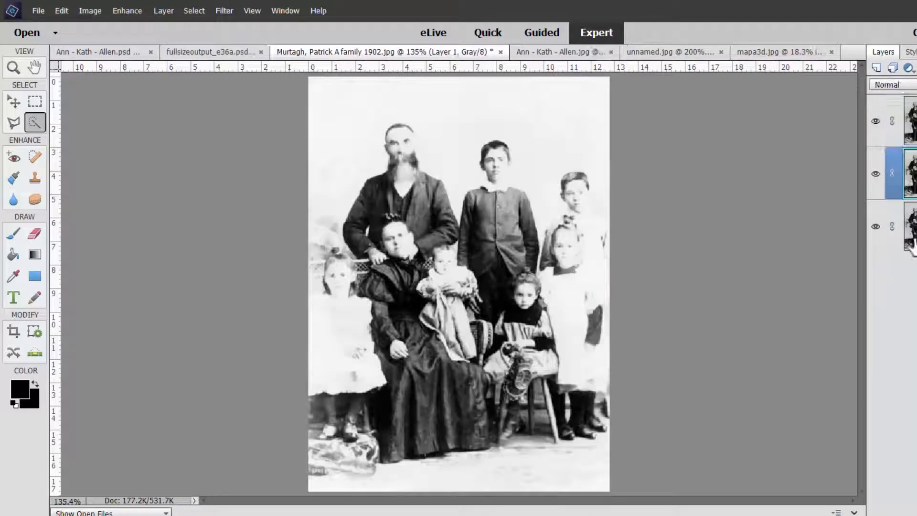
click(901, 85)
click(891, 234)
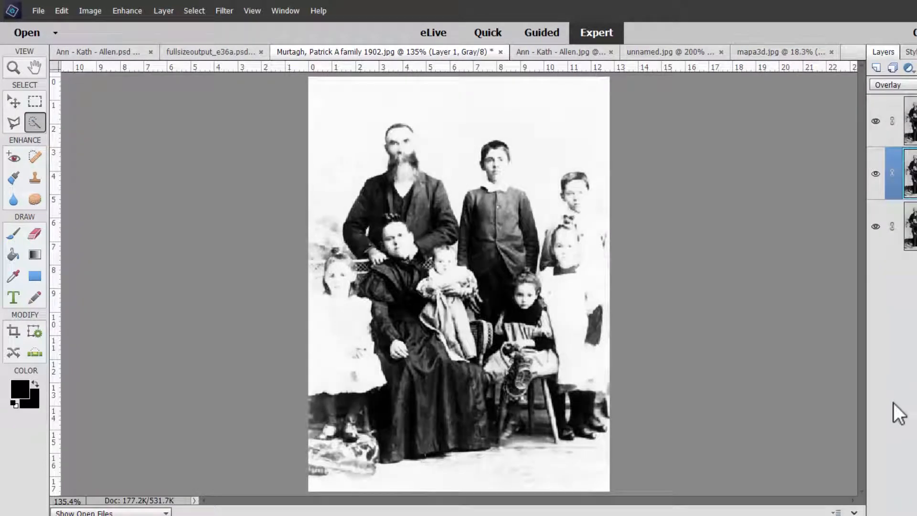
drag(910, 179, 910, 105)
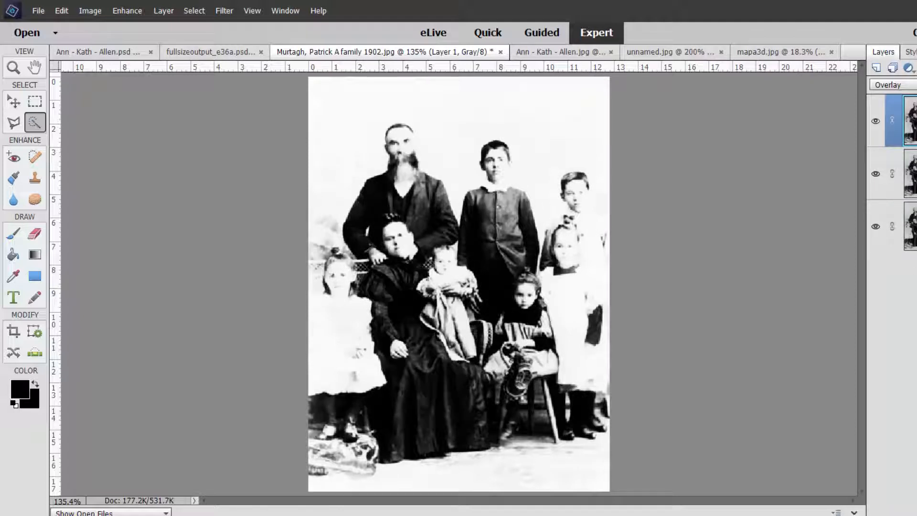
Step: Lower the opacity of the Screen-mode Layer 1 copy, and set the Overlay-mode Layer 1 to 23% opacity
click(910, 173)
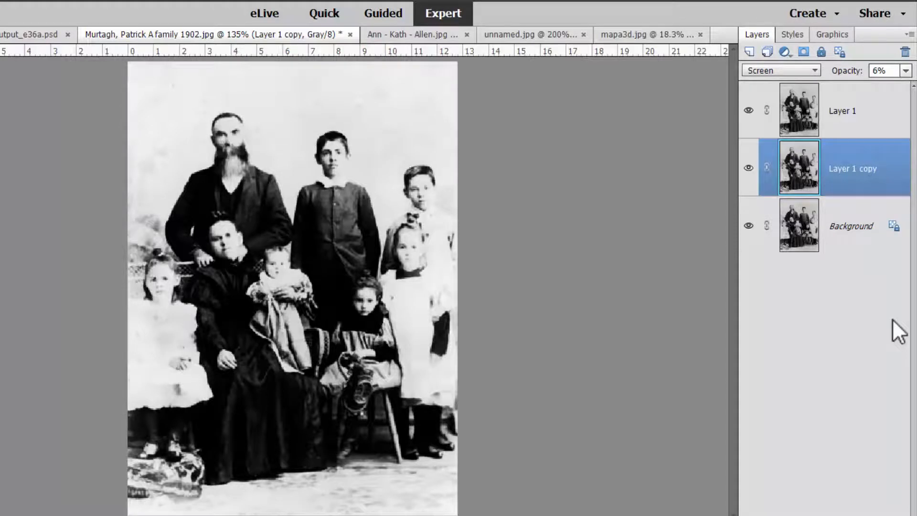
drag(857, 79, 853, 77)
mouse_move(848, 74)
mouse_down()
mouse_move(855, 73)
mouse_move(839, 71)
mouse_move(851, 77)
mouse_up()
click(798, 108)
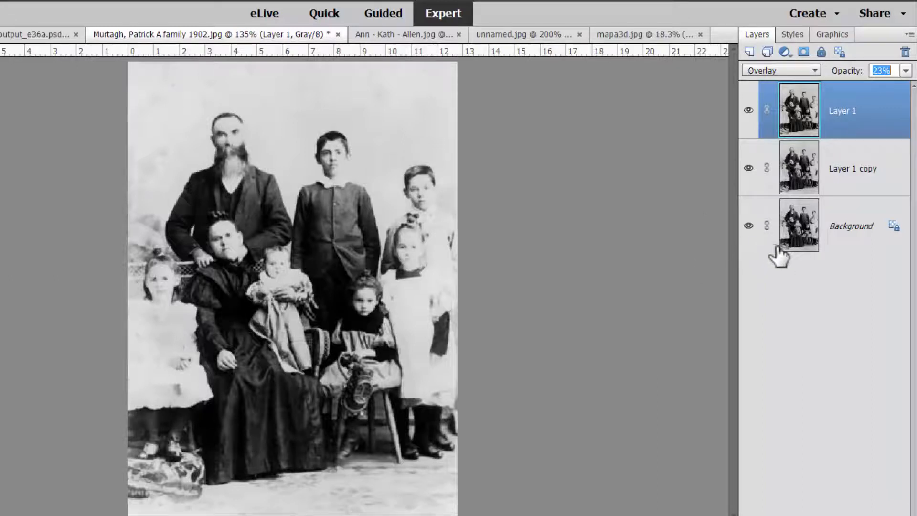
Step: Hide Layer 1 and Layer 1 copy, and add a Levels adjustment layer directly above the Background
click(748, 111)
click(747, 167)
click(779, 232)
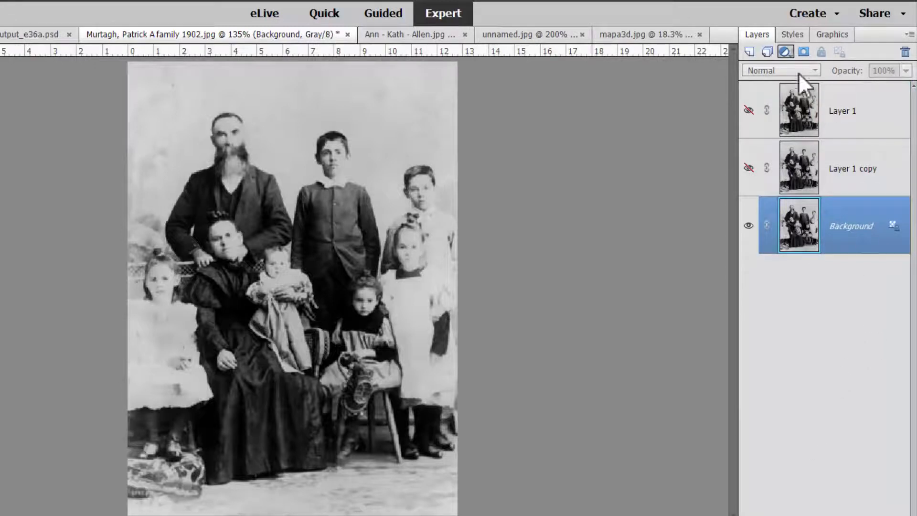
click(785, 51)
click(756, 118)
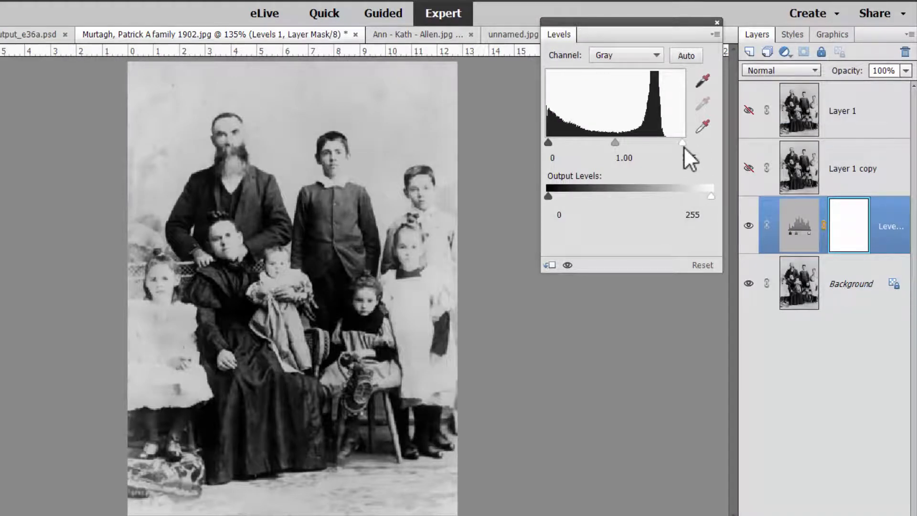
Step: Darken the family photo by setting the Levels midtones to 0.40, keeping the white input at 255
mouse_move(683, 143)
mouse_down()
mouse_move(661, 143)
mouse_move(686, 140)
mouse_up()
drag(614, 141, 650, 138)
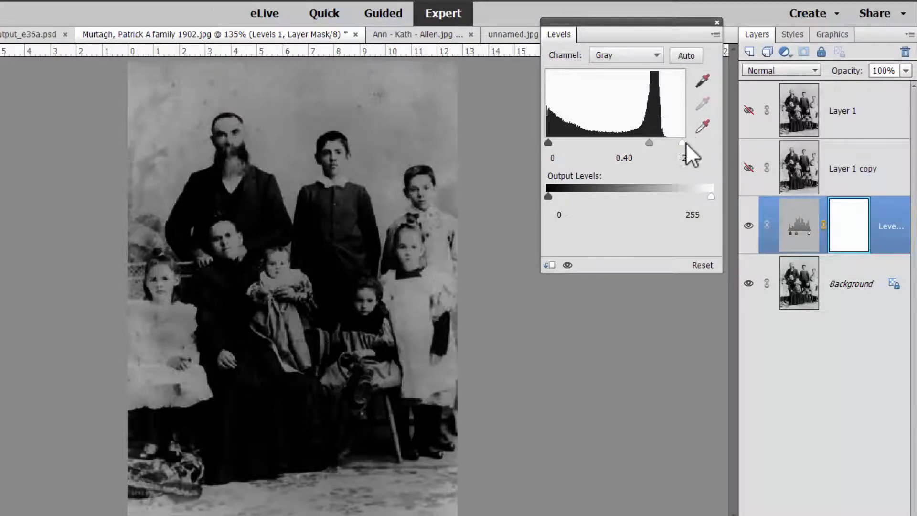
click(695, 160)
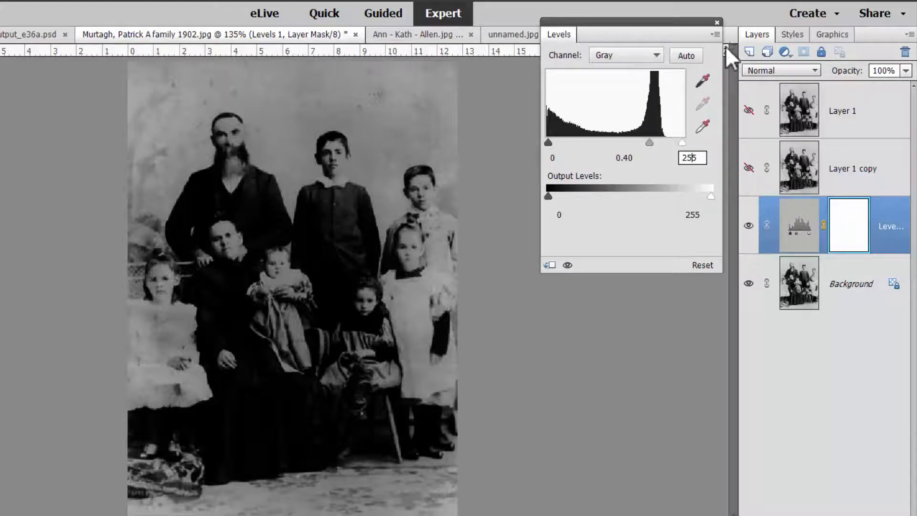
click(717, 23)
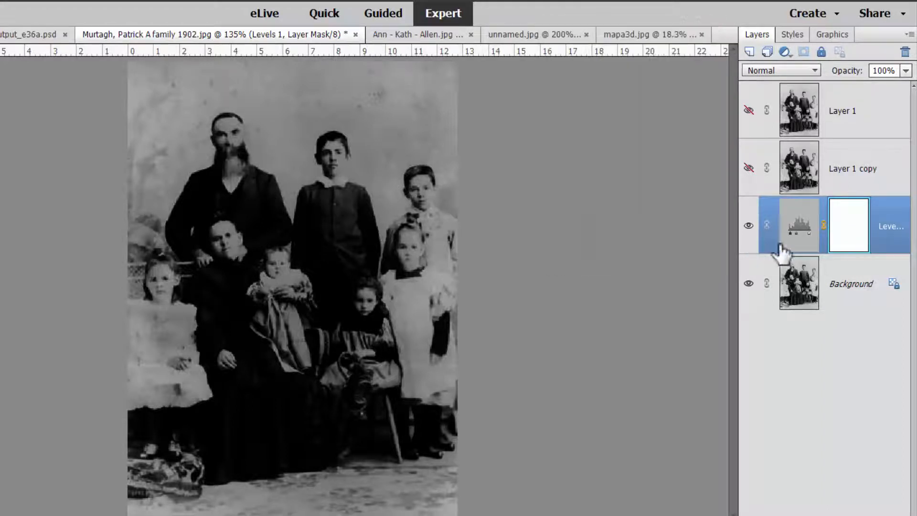
Step: Toggle the visibility of Layer 1 and Layer 1 copy to compare their effect over the Levels adjustment
click(748, 168)
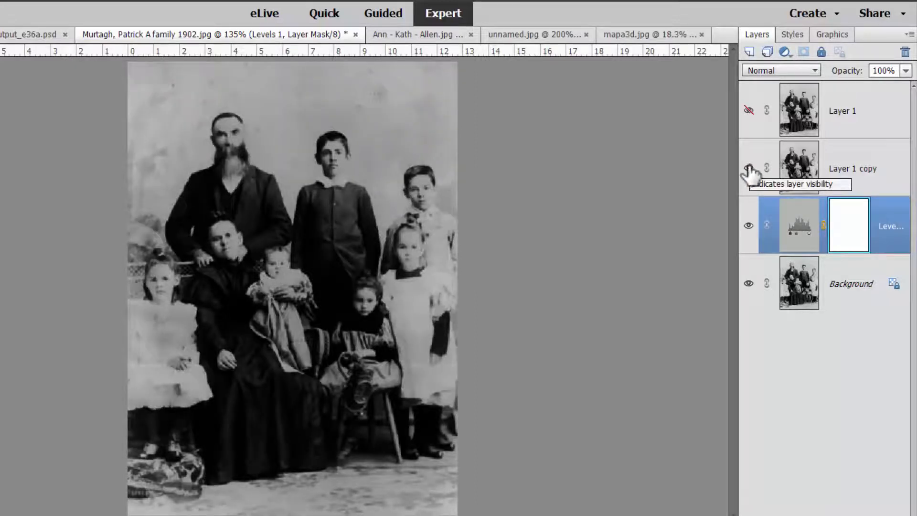
click(749, 111)
click(748, 172)
click(752, 176)
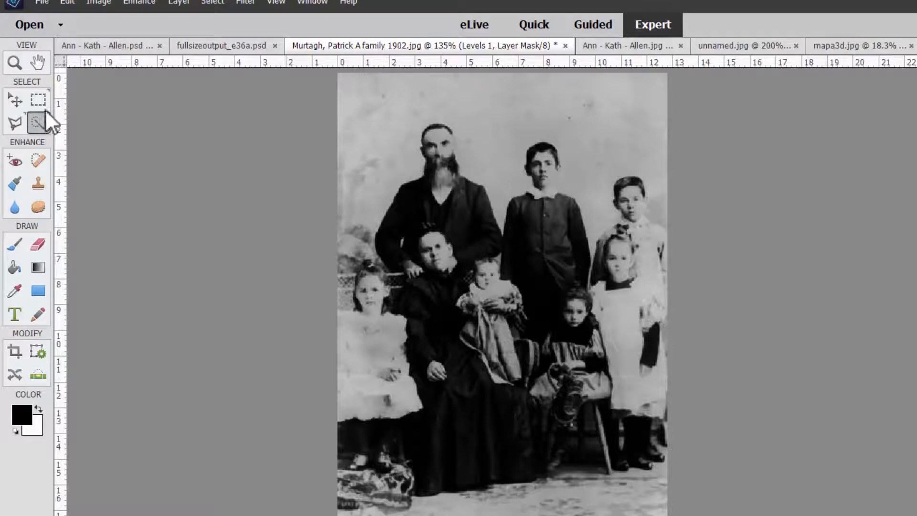
Step: Select the family's faces and the children's light clothing with the Quick Selection tool, subtracting background near the standing girl, and set the selection mode to New
click(371, 356)
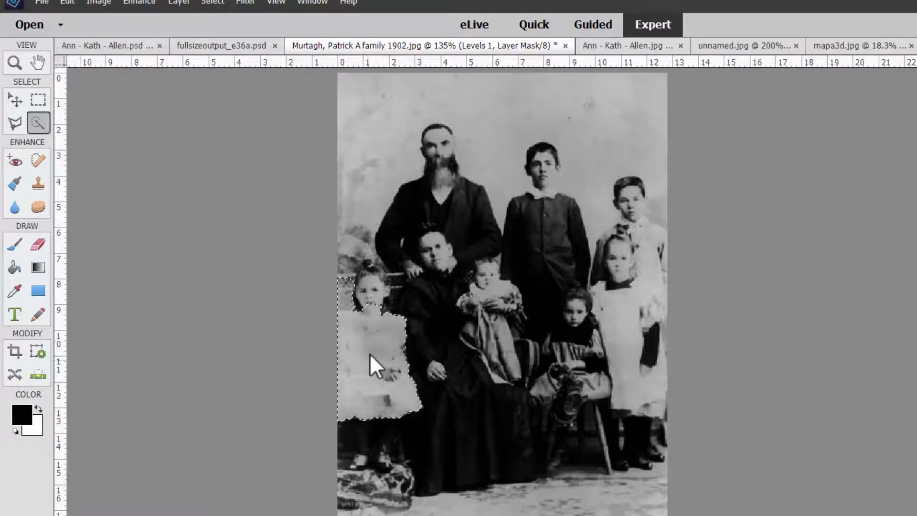
mouse_move(343, 276)
mouse_down()
mouse_move(380, 290)
mouse_move(365, 294)
mouse_move(338, 278)
mouse_move(346, 264)
mouse_move(345, 293)
mouse_move(350, 250)
mouse_move(344, 305)
mouse_up()
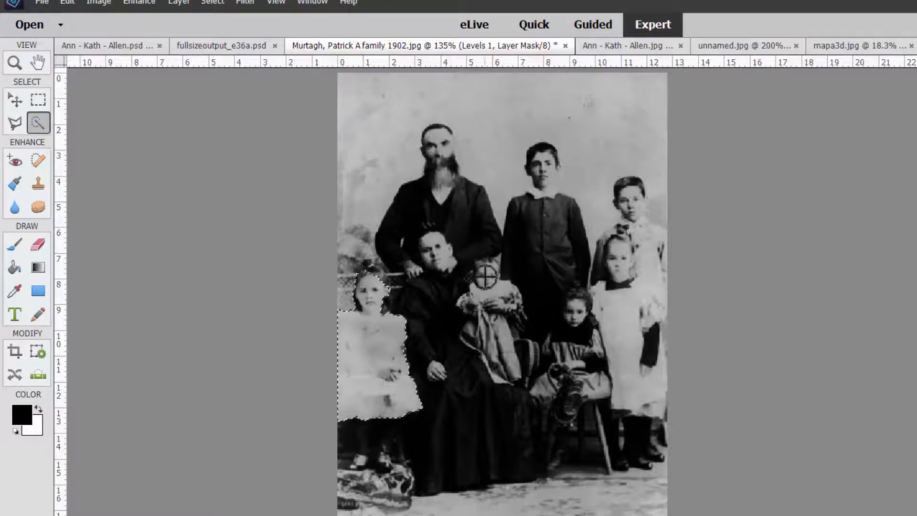
click(485, 291)
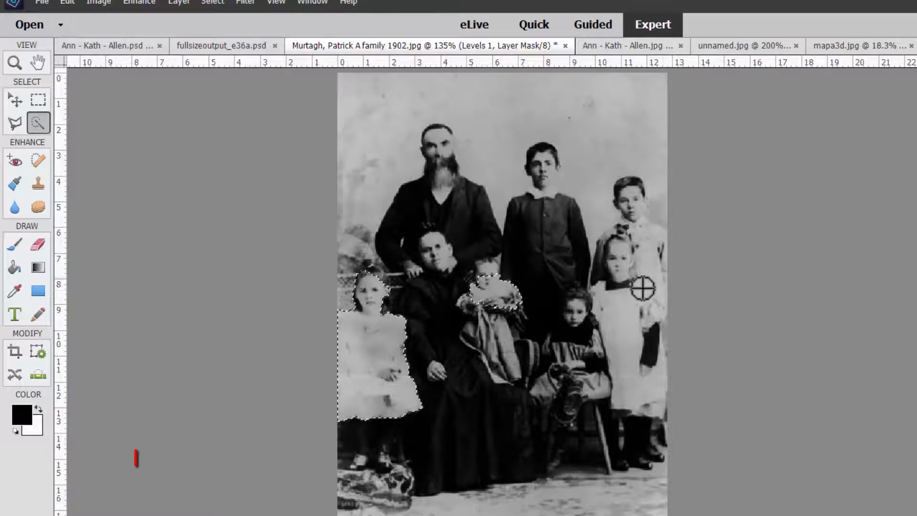
mouse_move(648, 291)
mouse_down()
mouse_move(627, 308)
mouse_move(645, 228)
mouse_move(649, 278)
mouse_move(618, 219)
mouse_move(638, 192)
mouse_up()
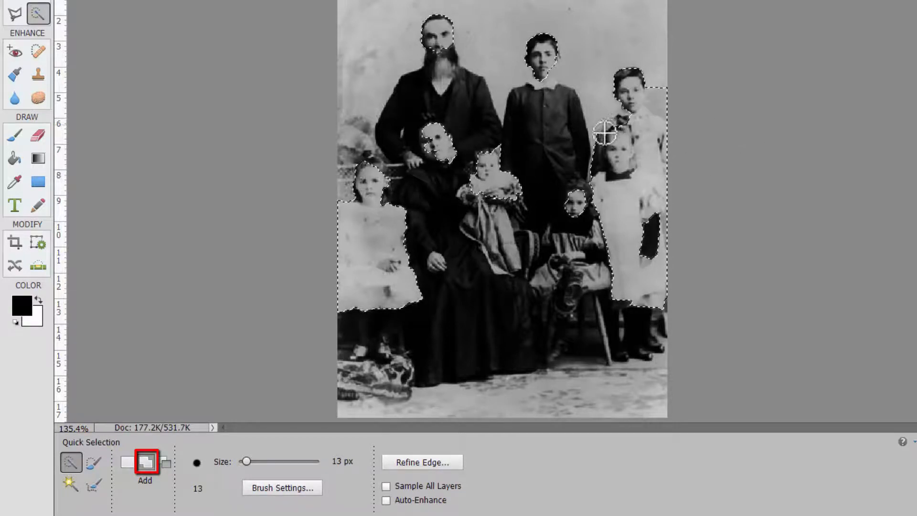
click(127, 462)
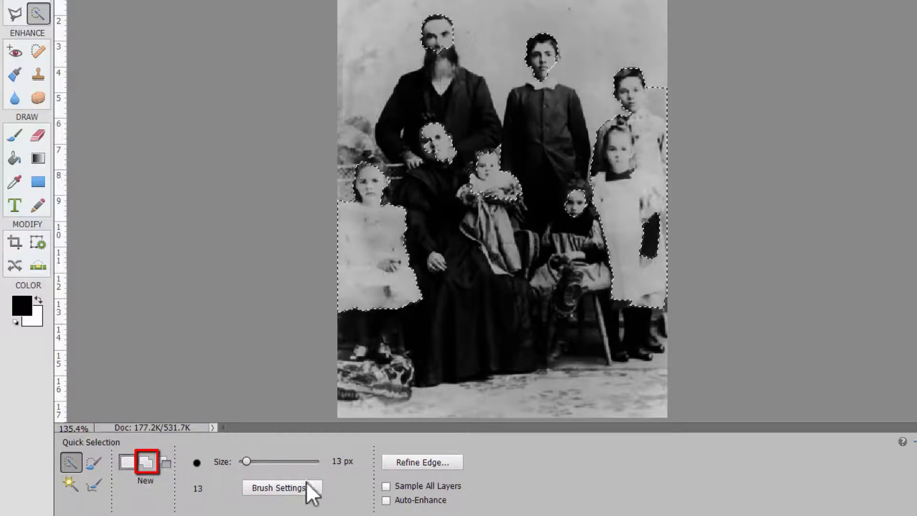
Step: Refine the Quick Selection around the standing girl's head and the seated girl's face, subtracting the dark areas between them
key(alt)
click(609, 177)
drag(655, 222, 651, 253)
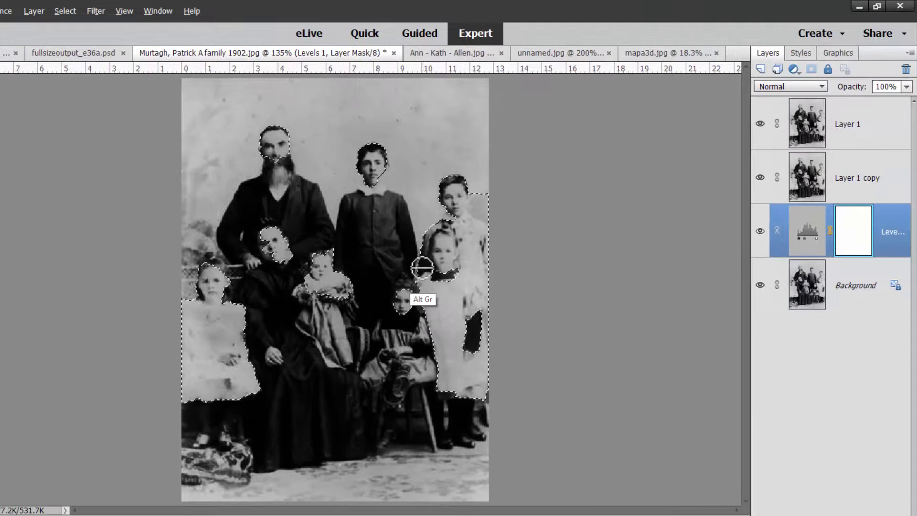
drag(577, 176, 594, 134)
mouse_move(437, 227)
mouse_down()
mouse_move(426, 233)
mouse_move(439, 251)
mouse_up()
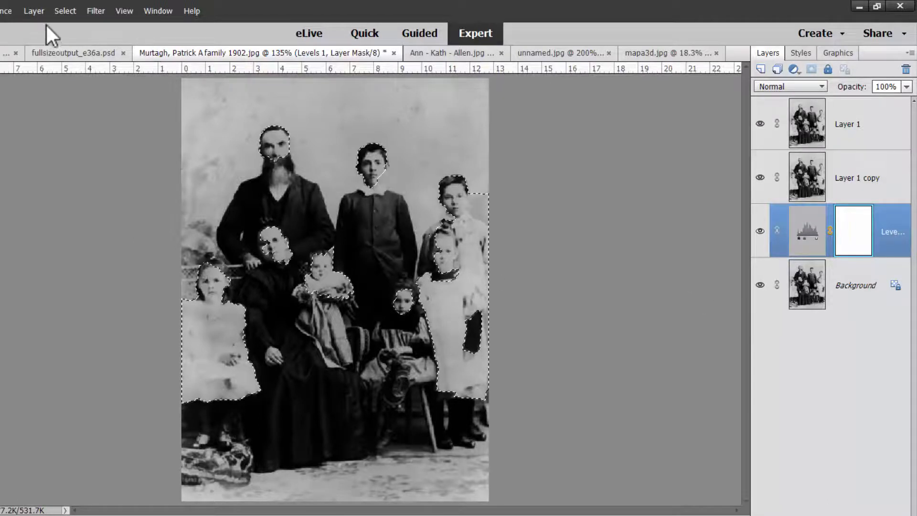
Step: Invert the selection, fill it with black on the Levels layer mask, and deselect
click(60, 10)
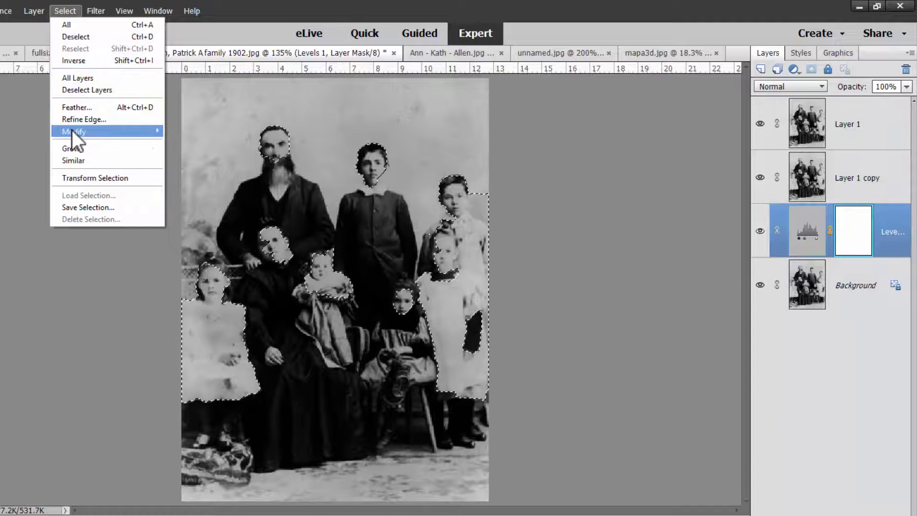
click(72, 60)
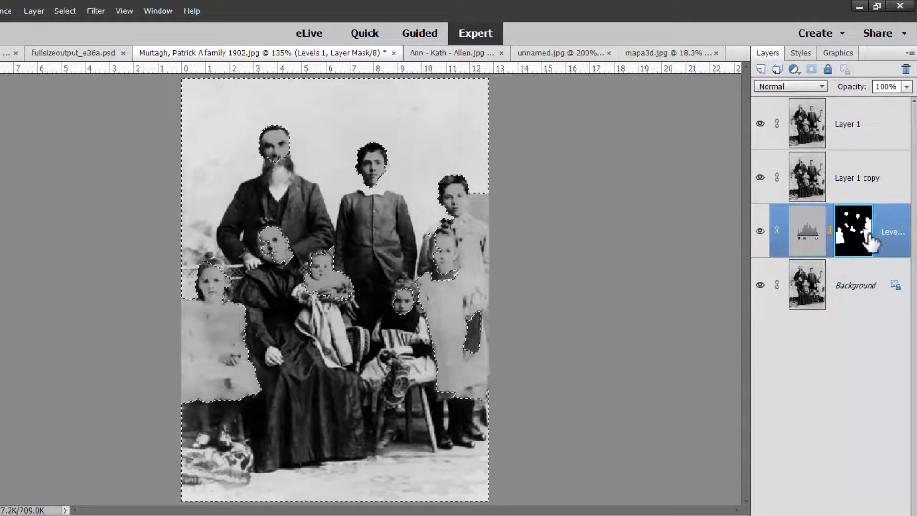
key(ctrl+d)
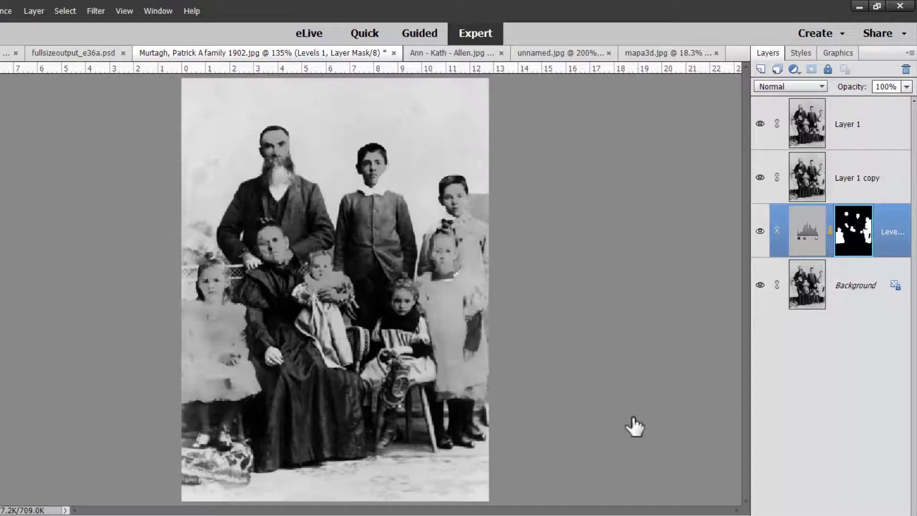
Step: With a smaller brush, paint white on the Levels mask over the standing girl's face and collar, the seated girl's face, and their rough clothing edges
key(ctrl+equal)
key(ctrl+equal)
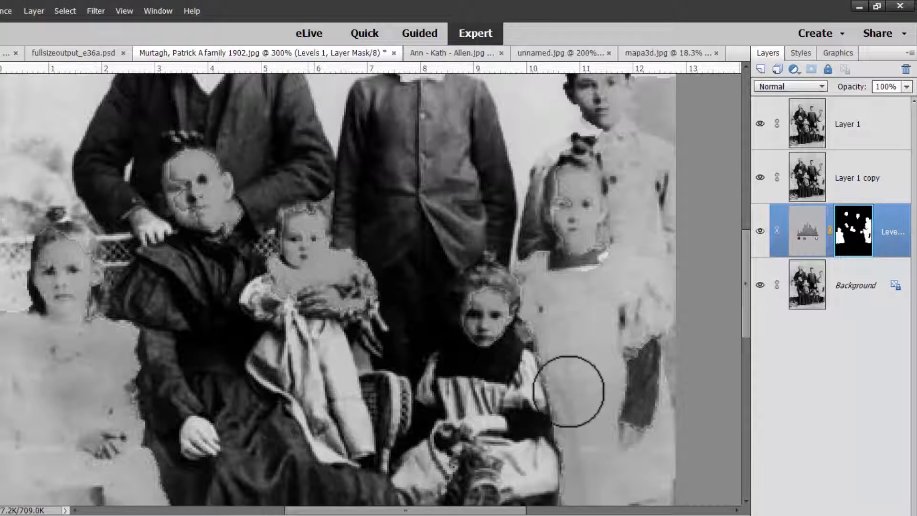
key(bracketleft)
key(bracketleft)
key(bracketleft)
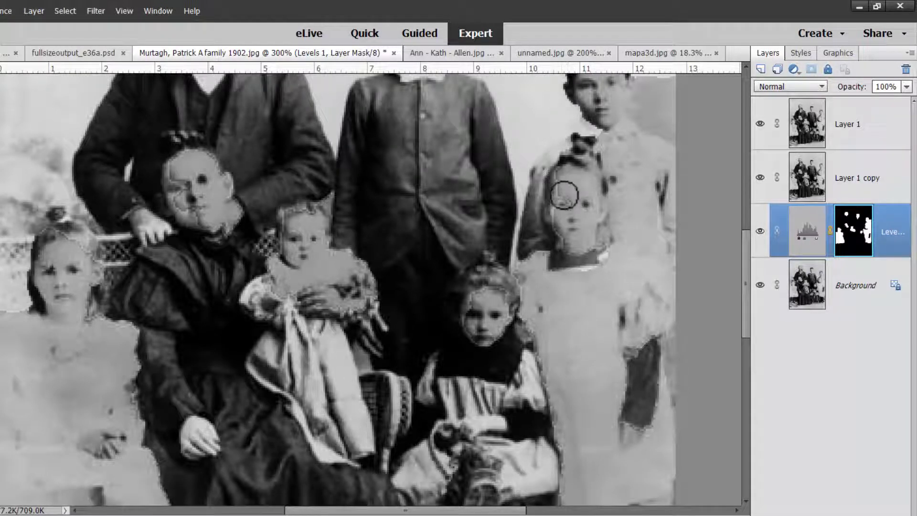
mouse_move(557, 213)
mouse_down()
mouse_move(562, 179)
mouse_move(552, 206)
mouse_move(572, 250)
mouse_move(583, 244)
mouse_move(591, 193)
mouse_move(574, 206)
mouse_up()
drag(608, 250, 550, 273)
drag(490, 301, 501, 327)
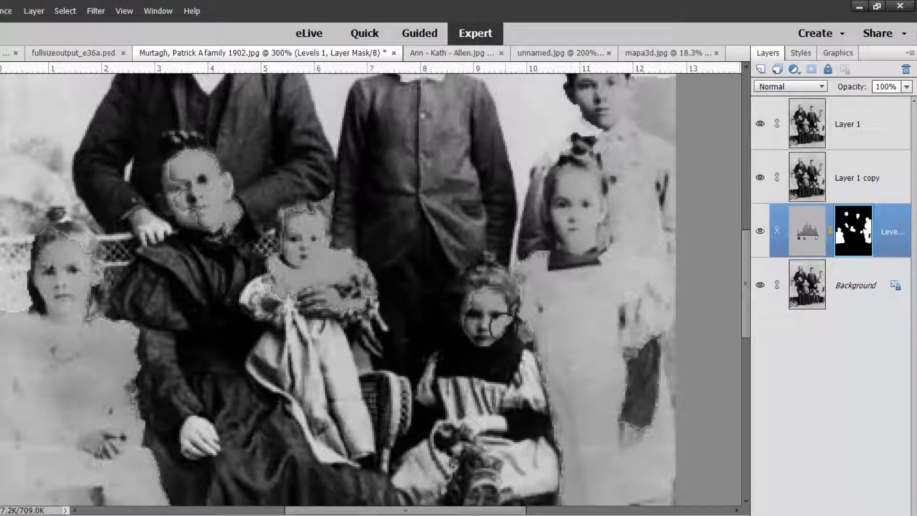
mouse_move(474, 299)
mouse_down()
mouse_move(505, 297)
mouse_move(531, 266)
mouse_move(519, 307)
mouse_move(541, 340)
mouse_move(566, 473)
mouse_up()
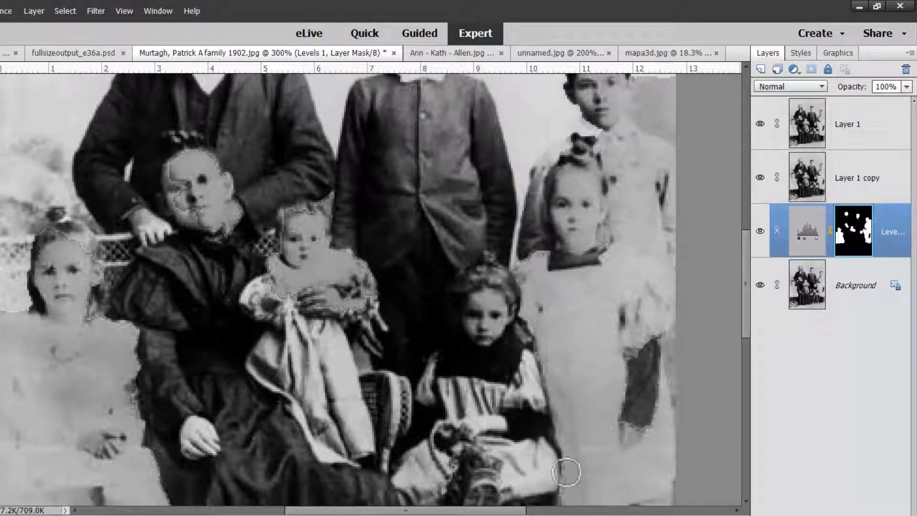
mouse_move(654, 424)
mouse_down()
mouse_move(619, 426)
mouse_move(631, 434)
mouse_move(622, 444)
mouse_move(637, 349)
mouse_move(632, 363)
mouse_move(655, 337)
mouse_move(656, 397)
mouse_move(644, 432)
mouse_up()
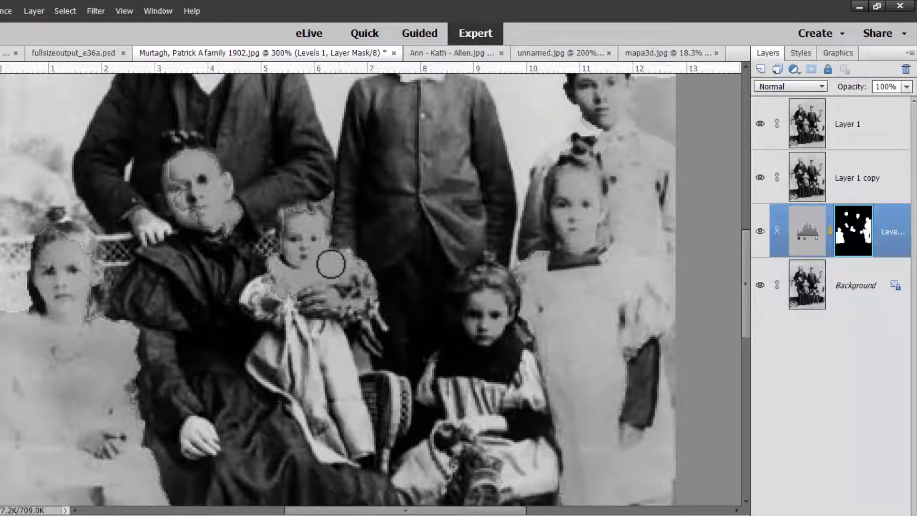
Step: Paint white on the Levels mask around the baby's head and the leftmost girl's hair, dress edge and adjacent fence
mouse_move(320, 206)
mouse_down()
mouse_move(287, 210)
mouse_move(275, 235)
mouse_move(287, 209)
mouse_move(282, 261)
mouse_up()
mouse_move(36, 236)
mouse_down()
mouse_move(54, 228)
mouse_move(95, 263)
mouse_move(101, 274)
mouse_move(84, 311)
mouse_move(120, 325)
mouse_move(137, 349)
mouse_move(131, 402)
mouse_up()
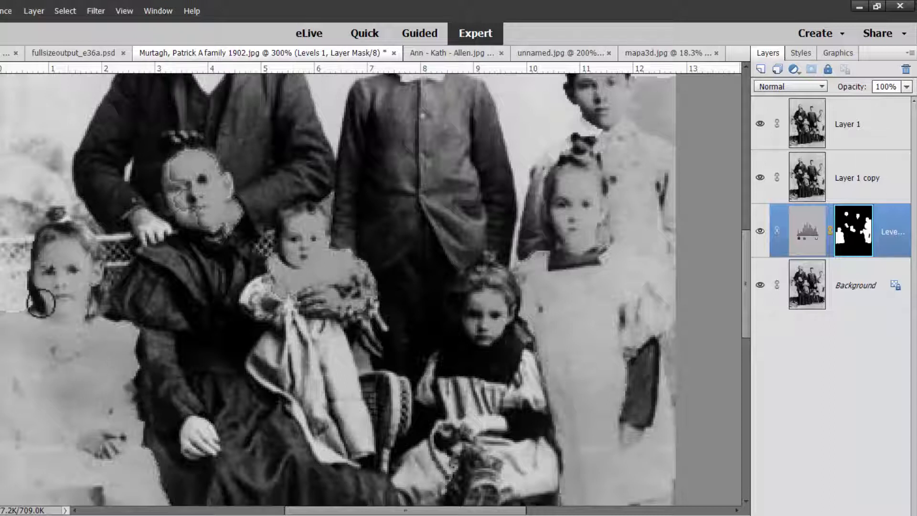
mouse_move(29, 276)
mouse_down()
mouse_move(25, 225)
mouse_move(35, 250)
mouse_move(19, 308)
mouse_up()
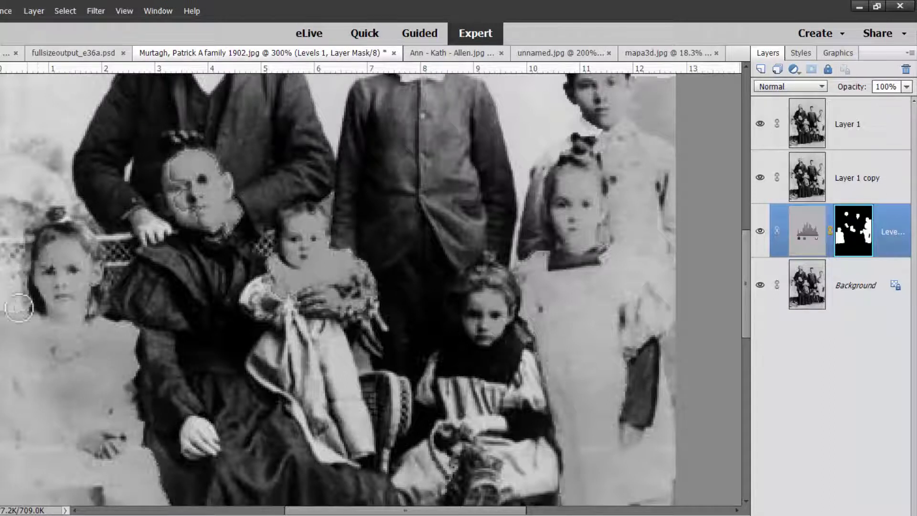
mouse_move(2, 244)
mouse_down()
mouse_move(4, 293)
mouse_move(11, 268)
mouse_move(8, 290)
mouse_up()
Step: Paint white on the Levels mask over the mother's face and neck, the baby's dress, and the rightmost boy's face and collar
drag(173, 169, 180, 180)
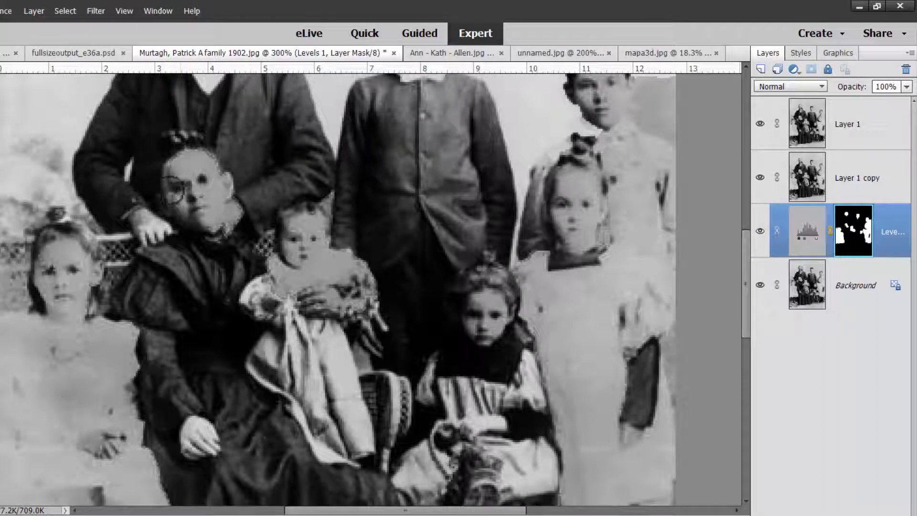
drag(203, 157, 235, 183)
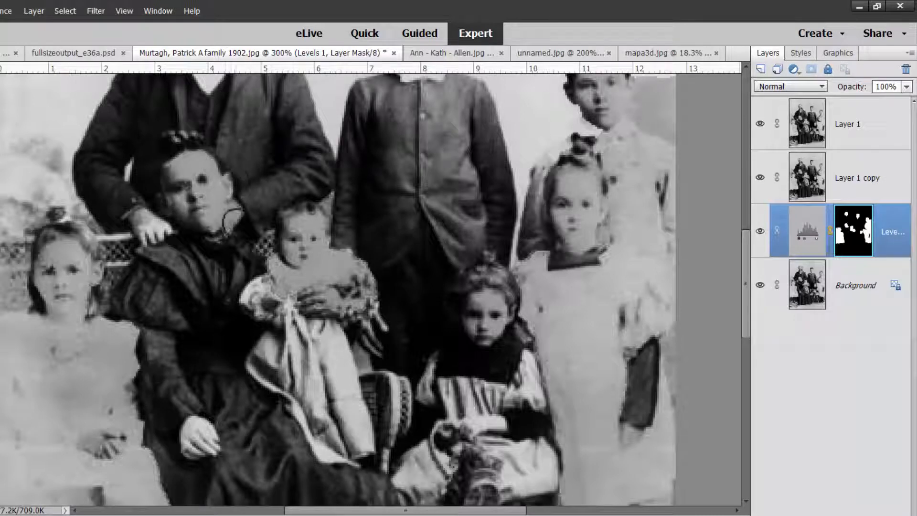
drag(276, 264, 275, 290)
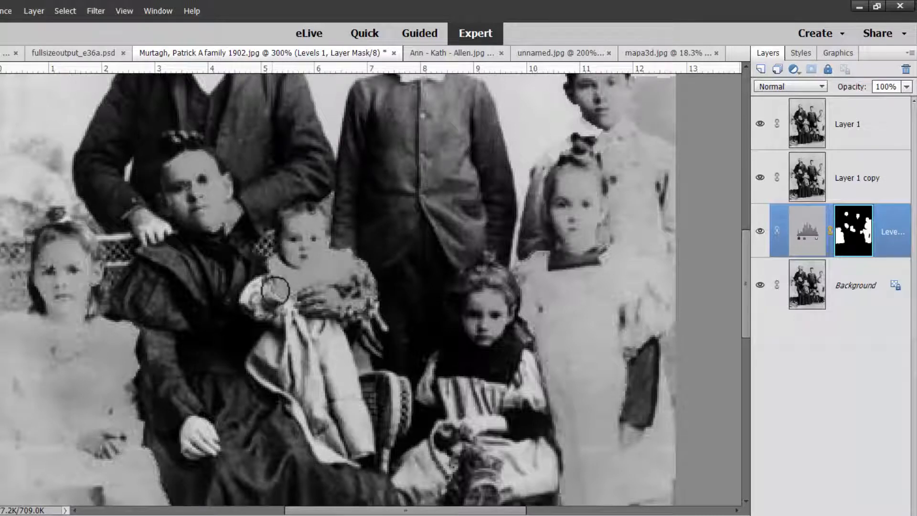
mouse_move(364, 280)
mouse_down()
mouse_move(349, 305)
mouse_move(370, 306)
mouse_move(314, 304)
mouse_up()
mouse_move(571, 150)
mouse_down()
mouse_move(569, 225)
mouse_move(545, 265)
mouse_move(507, 293)
mouse_move(508, 368)
mouse_up()
mouse_move(578, 210)
mouse_down()
mouse_move(572, 254)
mouse_move(606, 190)
mouse_move(614, 243)
mouse_move(616, 184)
mouse_move(639, 197)
mouse_move(641, 263)
mouse_move(607, 243)
mouse_up()
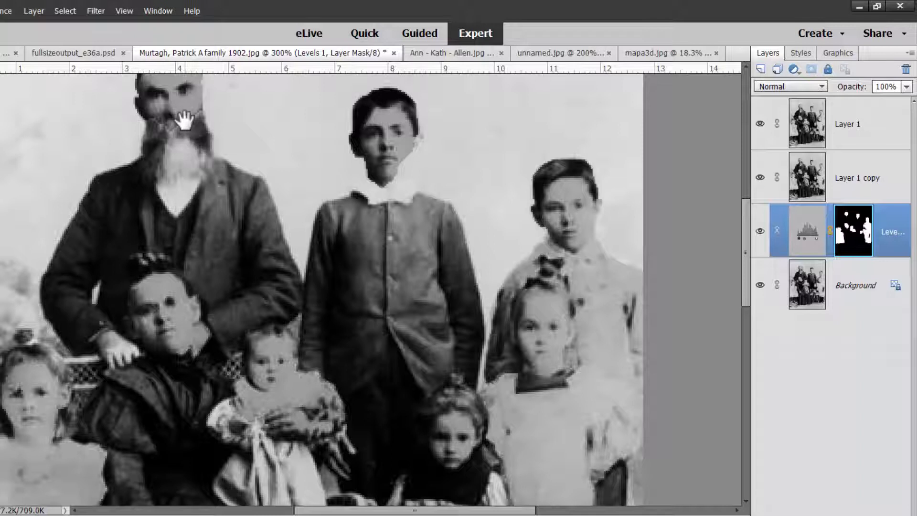
Step: Paint white on the Levels mask over the bearded man's head and beard and the middle boy's face and collar, undoing one stray stroke
drag(182, 119, 208, 224)
mouse_move(219, 174)
mouse_down()
mouse_move(213, 232)
mouse_move(223, 221)
mouse_move(178, 230)
mouse_move(165, 189)
mouse_move(174, 172)
mouse_move(189, 209)
mouse_move(186, 166)
mouse_move(215, 176)
mouse_up()
key(ctrl+z)
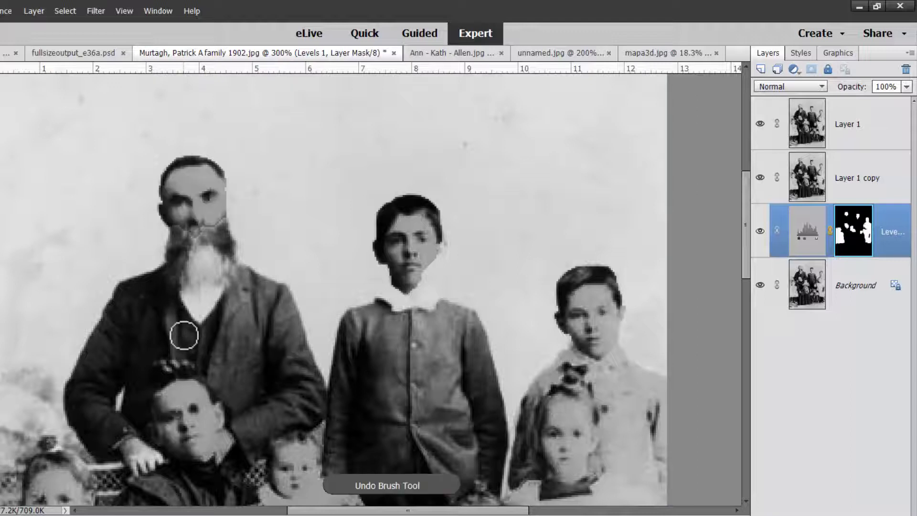
mouse_move(177, 232)
mouse_down()
mouse_move(215, 228)
mouse_move(219, 176)
mouse_move(229, 193)
mouse_move(211, 229)
mouse_move(224, 238)
mouse_up()
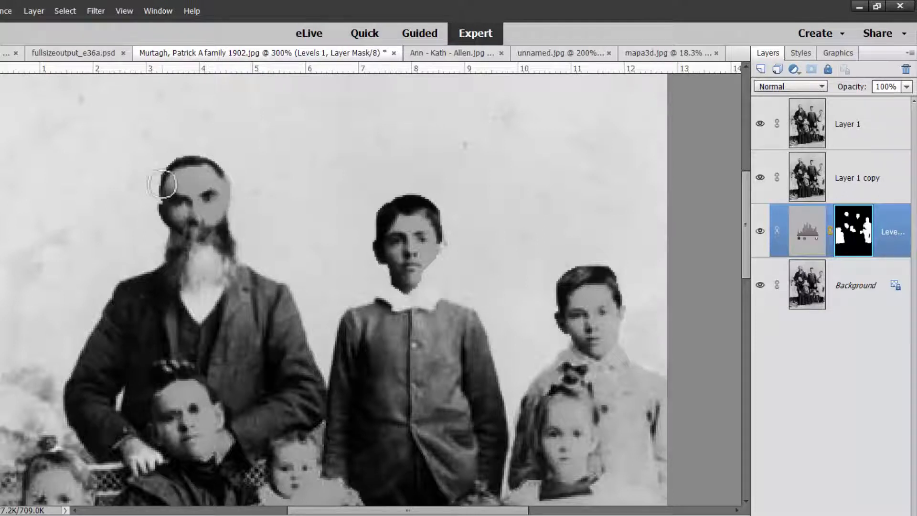
mouse_move(210, 163)
mouse_down()
mouse_move(176, 162)
mouse_move(155, 200)
mouse_move(172, 269)
mouse_up()
drag(393, 258, 409, 280)
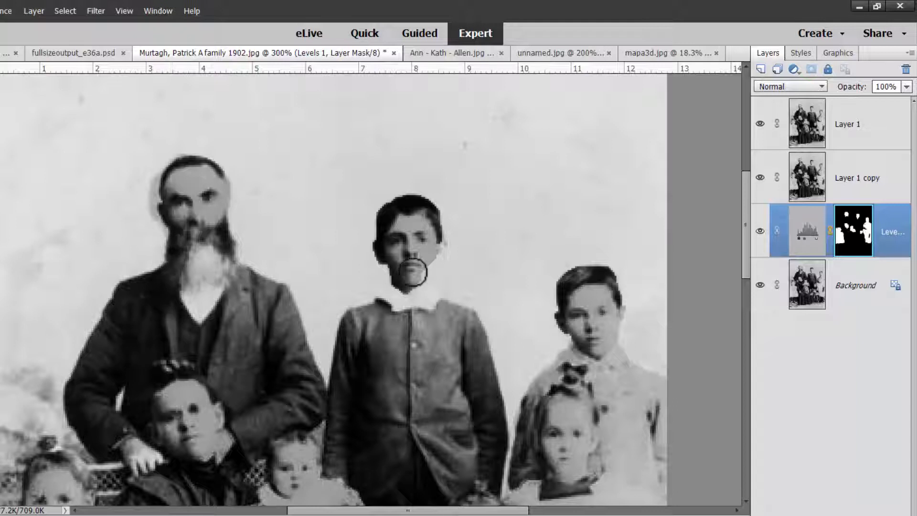
mouse_move(502, 249)
mouse_down()
mouse_move(536, 238)
mouse_move(557, 263)
mouse_move(564, 247)
mouse_move(522, 257)
mouse_move(535, 262)
mouse_move(573, 241)
mouse_move(578, 192)
mouse_move(564, 196)
mouse_move(568, 170)
mouse_move(576, 209)
mouse_move(557, 231)
mouse_move(571, 239)
mouse_move(569, 220)
mouse_up()
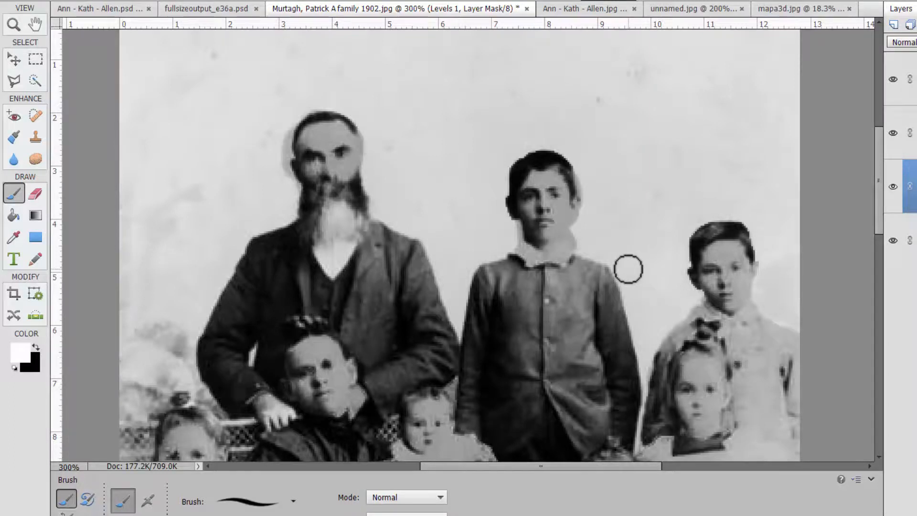
Step: Select the entire backdrop behind the family with an enlarged Quick Selection brush
key(ctrl+0)
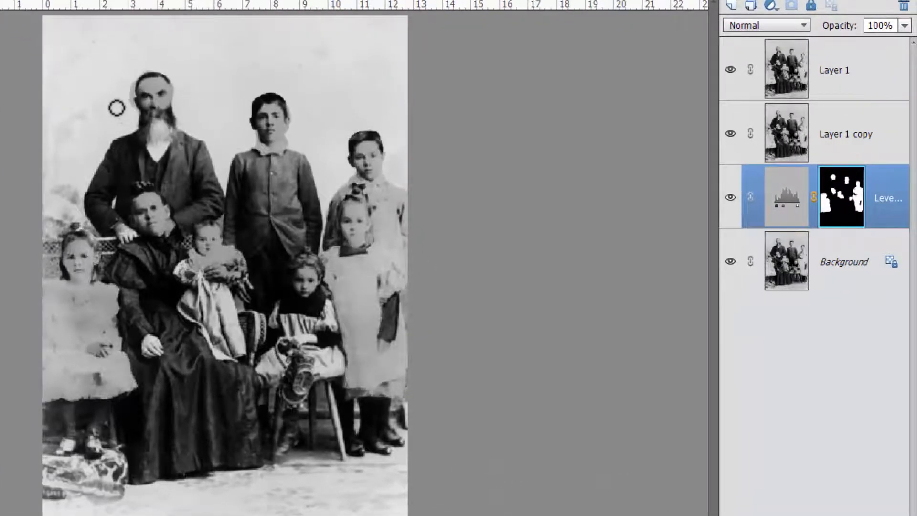
key(bracketright)
key(bracketright)
key(bracketright)
key(bracketright)
key(bracketright)
key(bracketright)
key(bracketright)
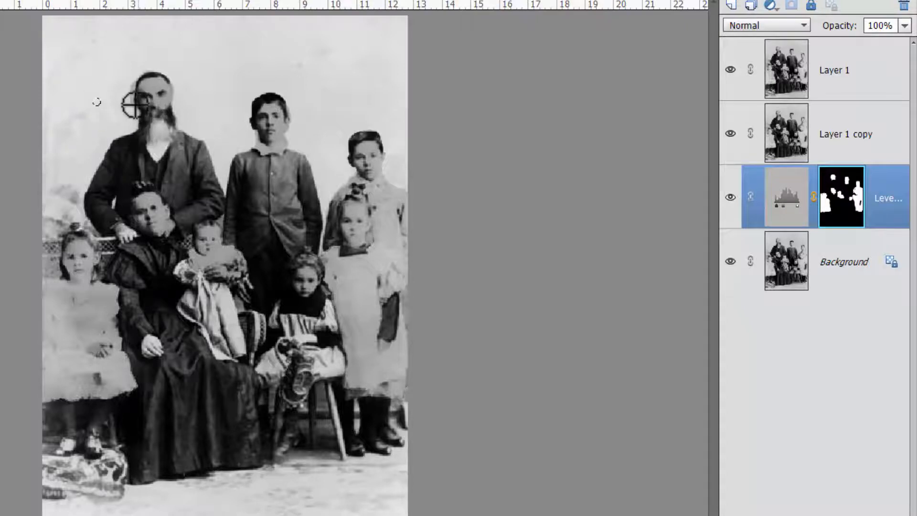
mouse_move(91, 106)
mouse_down()
mouse_move(144, 51)
mouse_move(175, 39)
mouse_move(211, 48)
mouse_move(188, 44)
mouse_move(226, 107)
mouse_move(287, 59)
mouse_move(344, 96)
mouse_up()
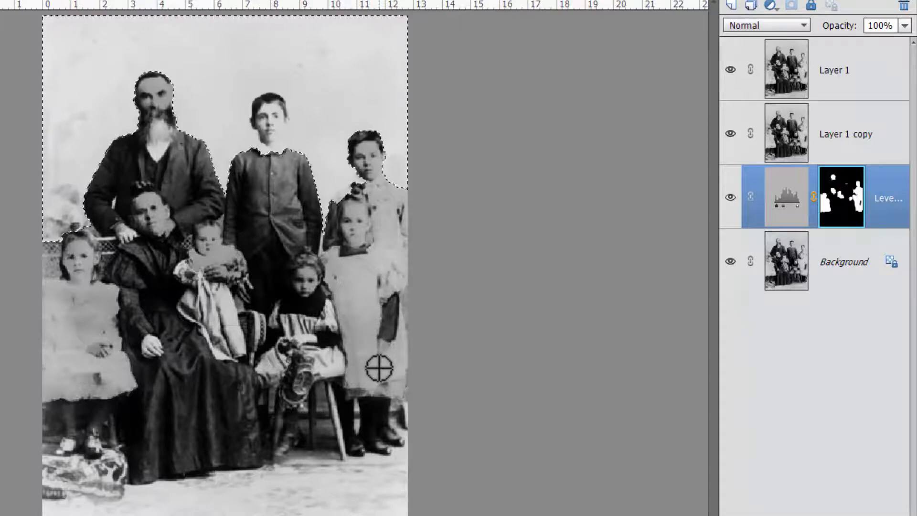
Step: Undo the black fill, fill the selected backdrop with white on the Levels mask, deselect, and undo a stray brush stroke
key(ctrl+z)
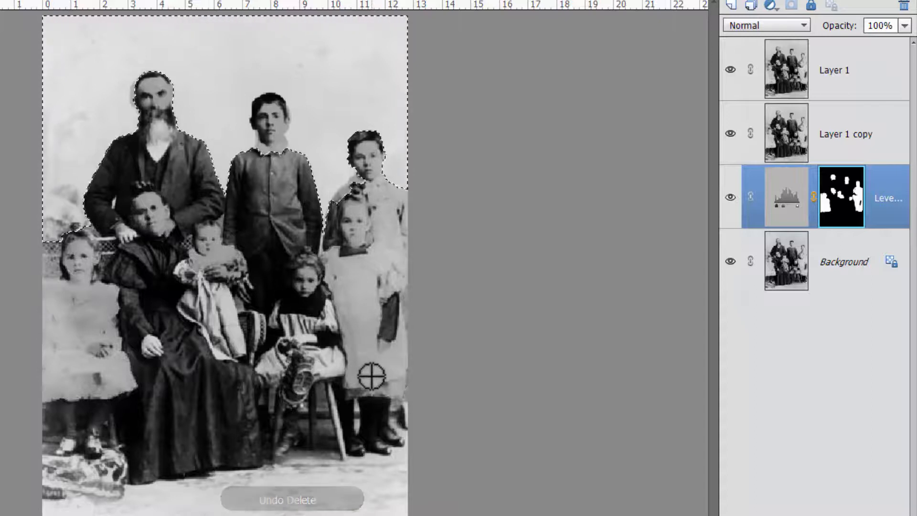
key(Delete)
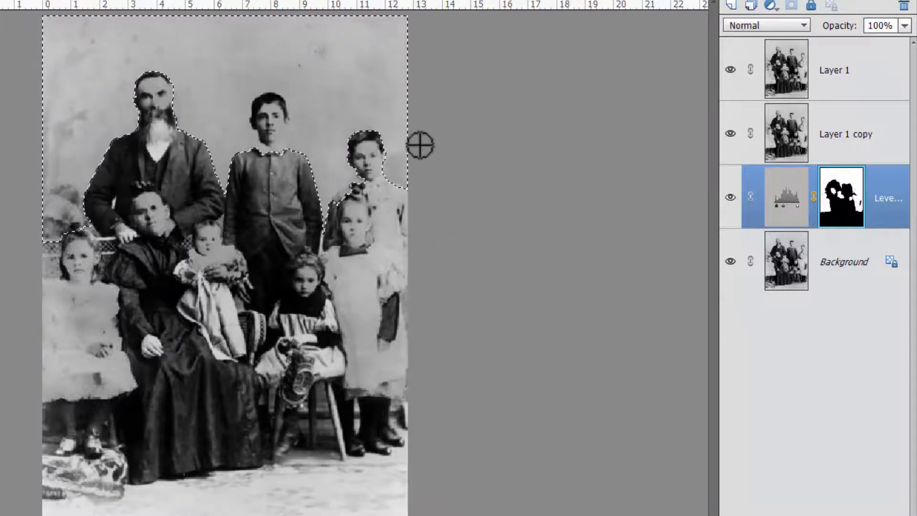
key(ctrl+d)
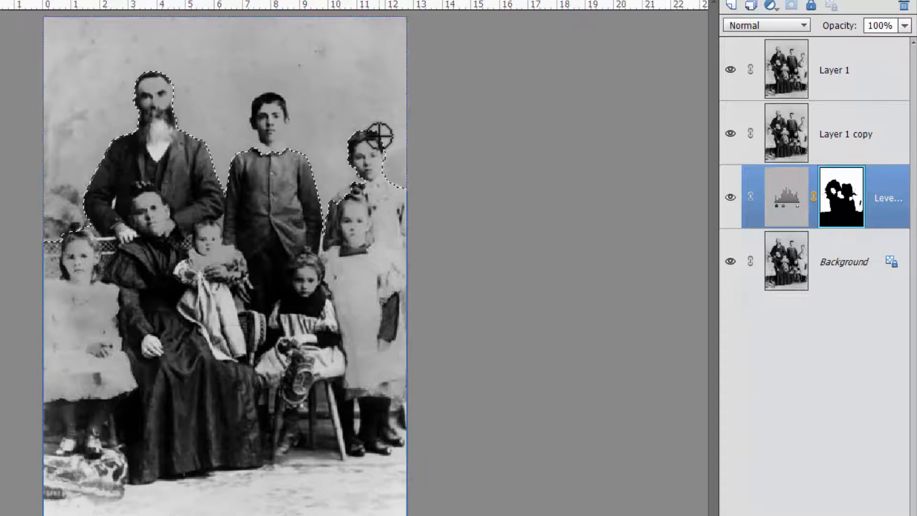
click(208, 246)
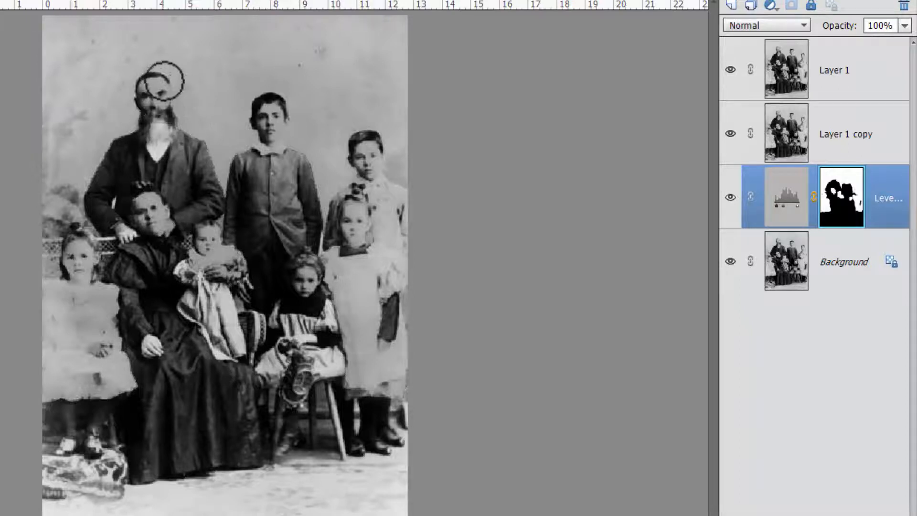
key(ctrl+z)
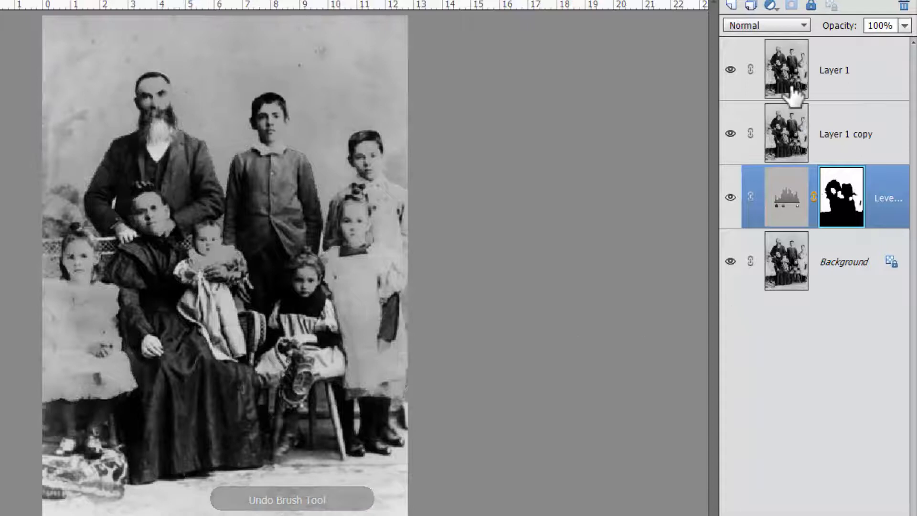
Step: Hide and show Layer 1 and Layer 1 copy to compare the photo with and without them
click(730, 134)
click(732, 70)
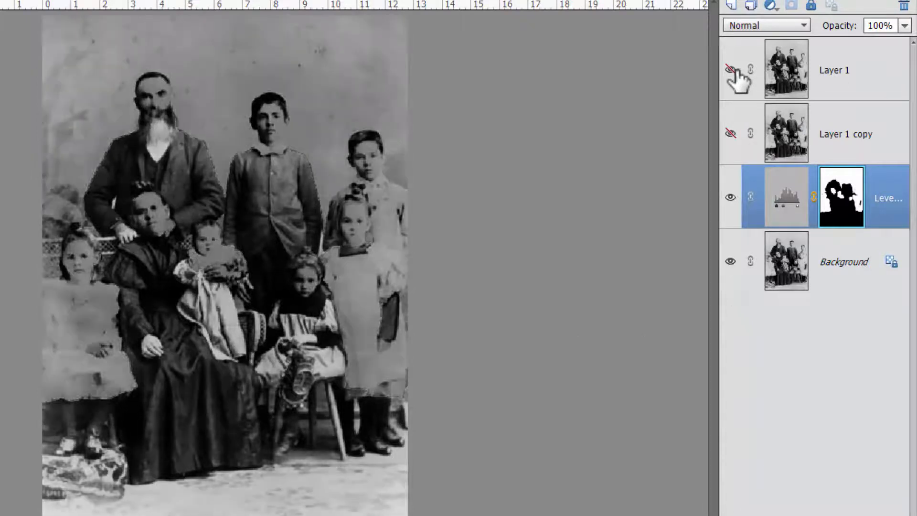
click(731, 70)
click(731, 134)
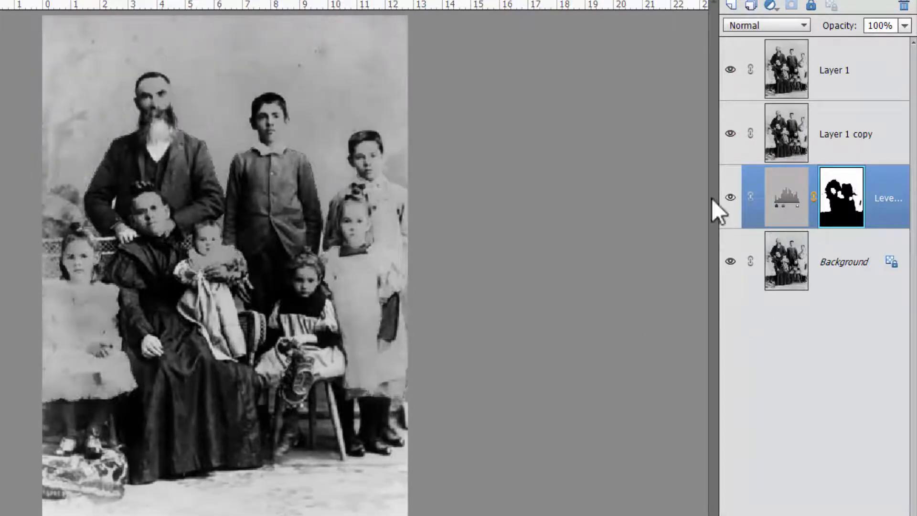
Step: Toggle the masked Levels adjustment layer's visibility to compare the photo before and after
click(731, 197)
click(730, 199)
click(730, 197)
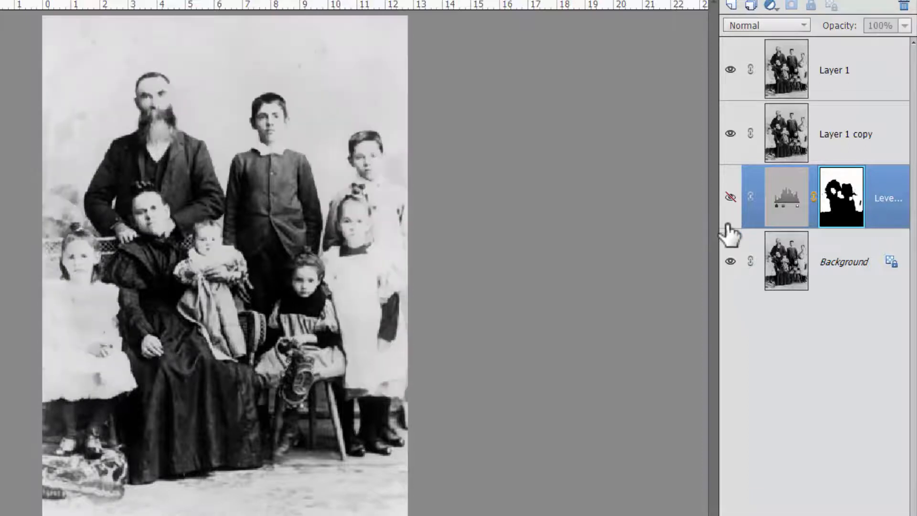
click(731, 198)
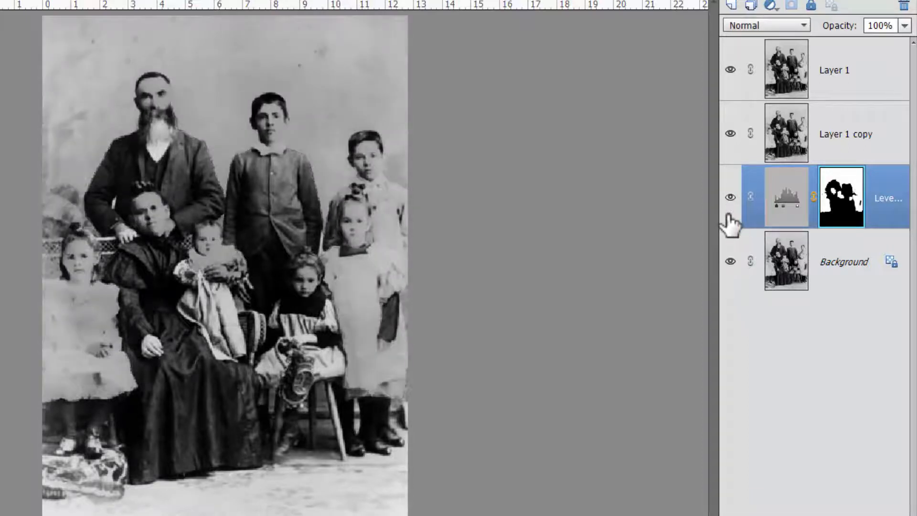
click(731, 197)
click(730, 210)
Step: Hide Layer 1 and Layer 1 copy, and make the Levels adjustment layer active
click(730, 70)
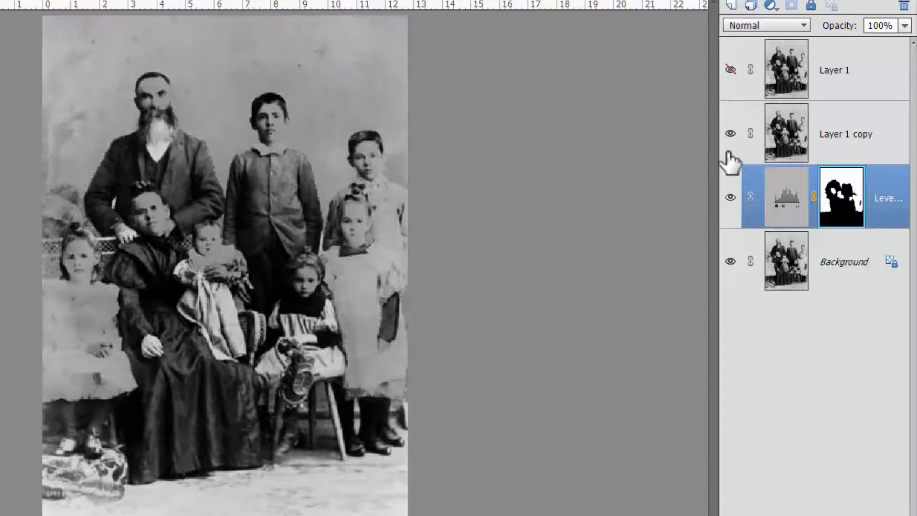
click(730, 133)
click(844, 157)
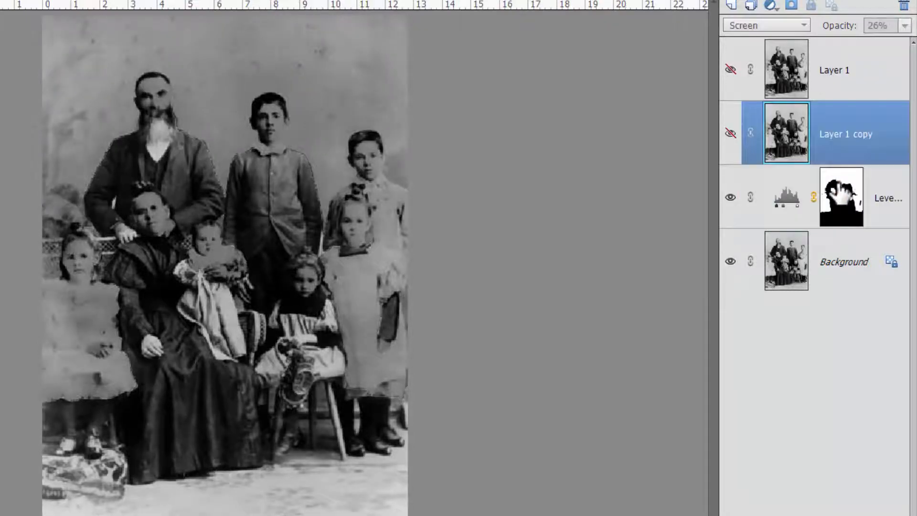
click(783, 198)
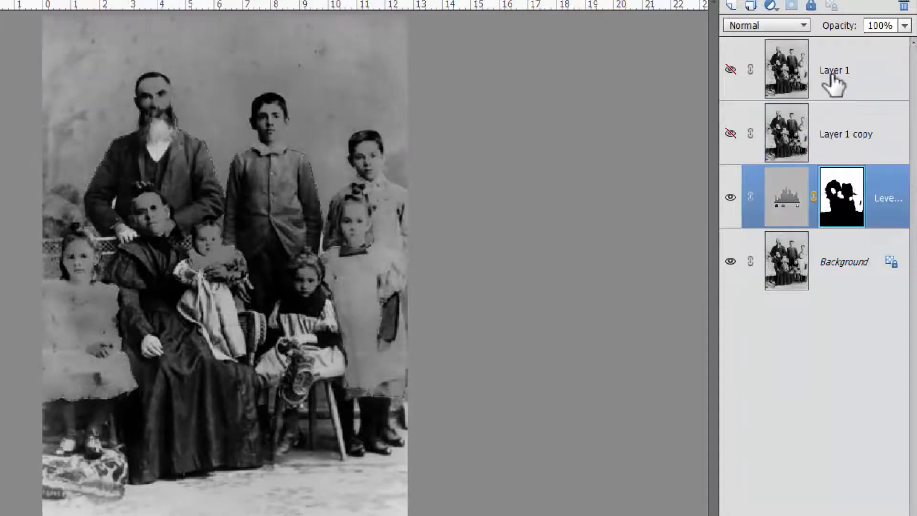
Step: Show Layer 1 copy and Layer 1 again, and stamp all visible layers into a new layer above Layer 1
click(831, 80)
click(730, 70)
click(730, 69)
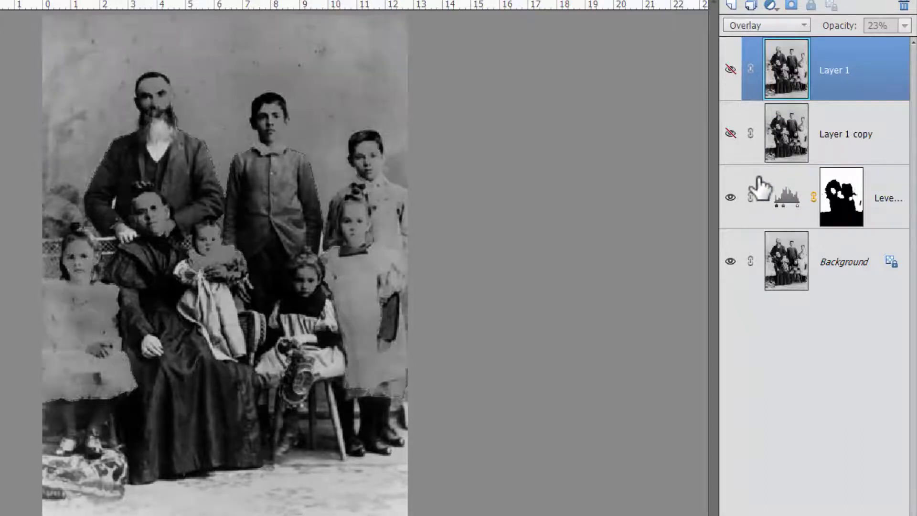
click(838, 144)
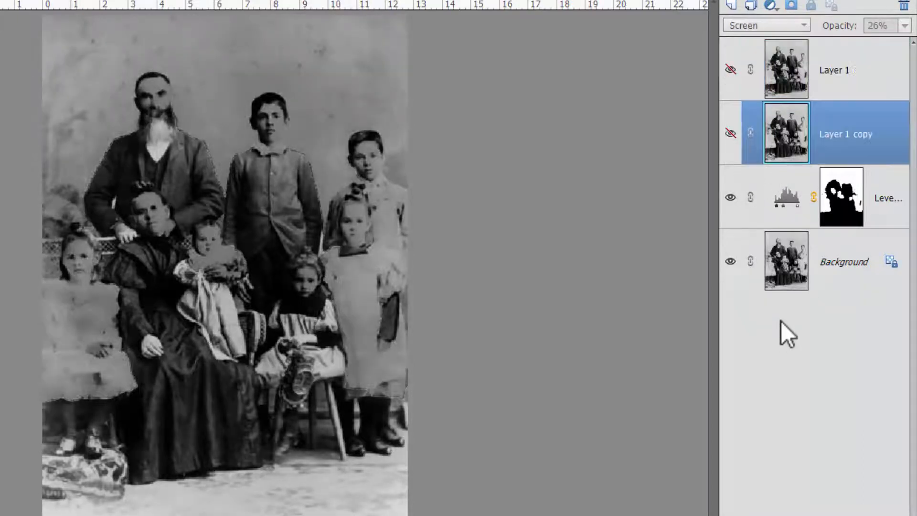
click(730, 134)
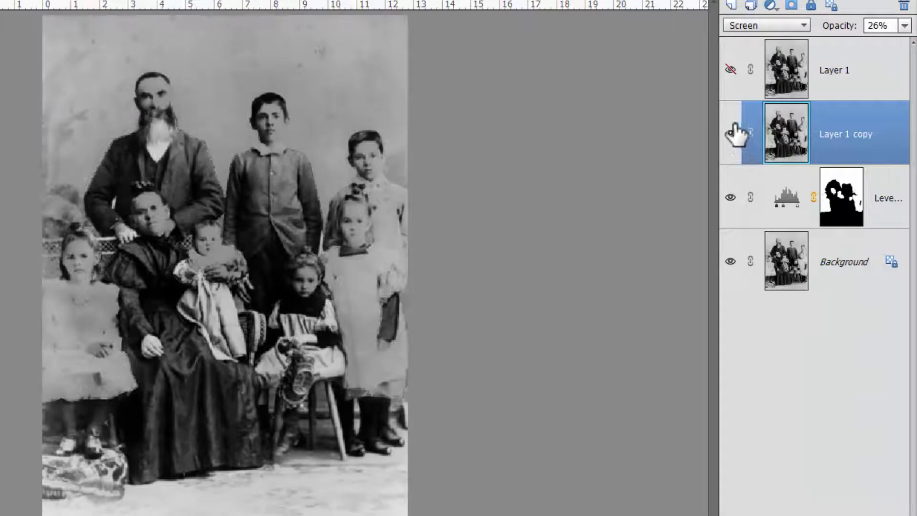
click(730, 70)
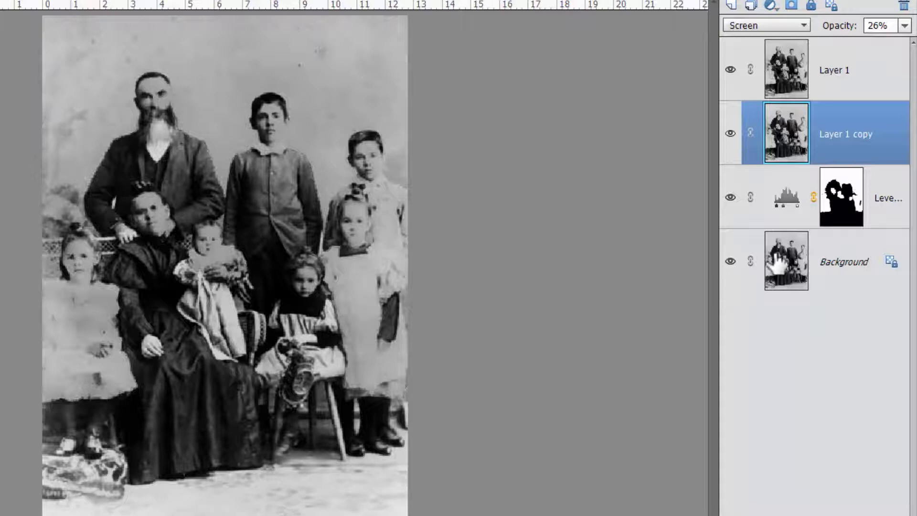
click(786, 82)
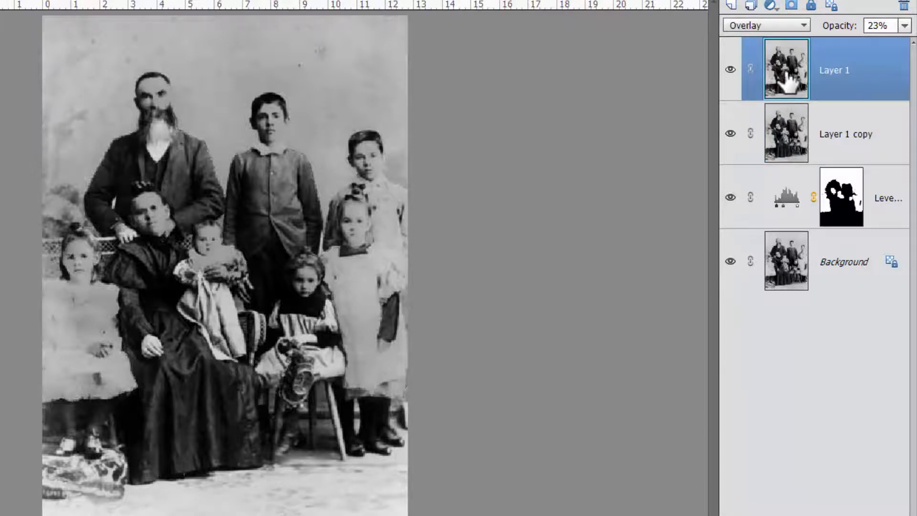
key(ctrl+shift+alt+e)
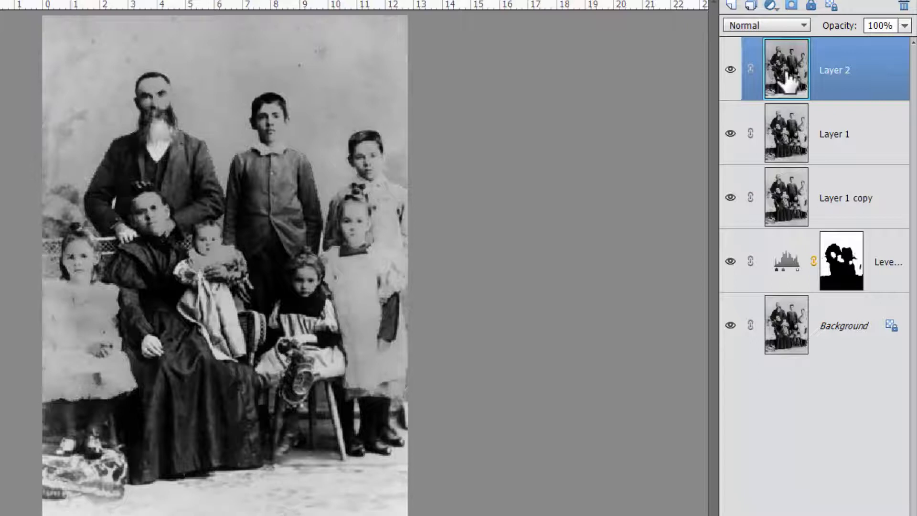
Step: Add a Levels adjustment layer above Layer 2 and brighten the family photo's midtones slightly with the gray input level
click(770, 7)
click(783, 75)
drag(583, 108, 562, 108)
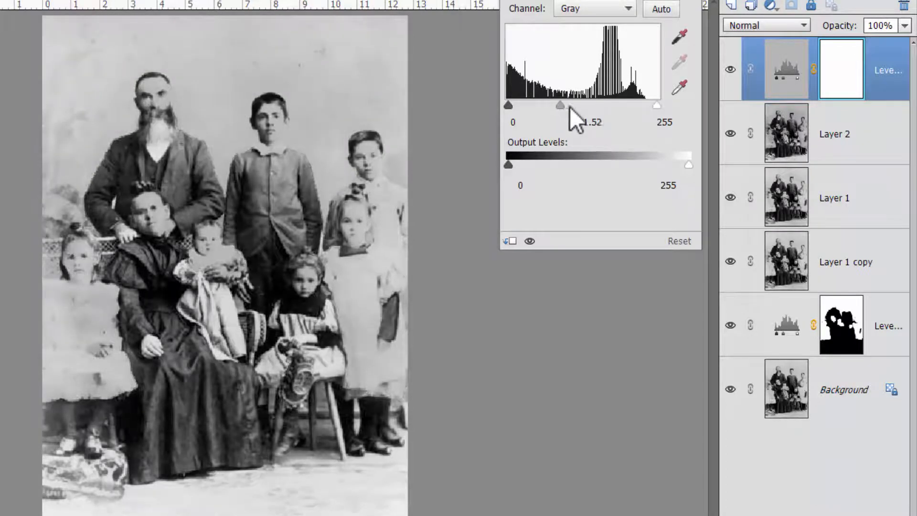
drag(658, 106, 678, 106)
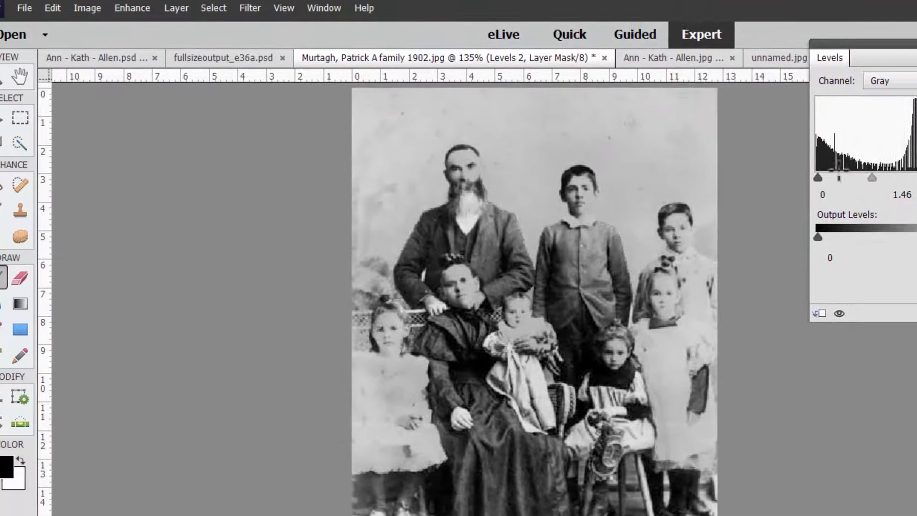
drag(894, 185, 904, 185)
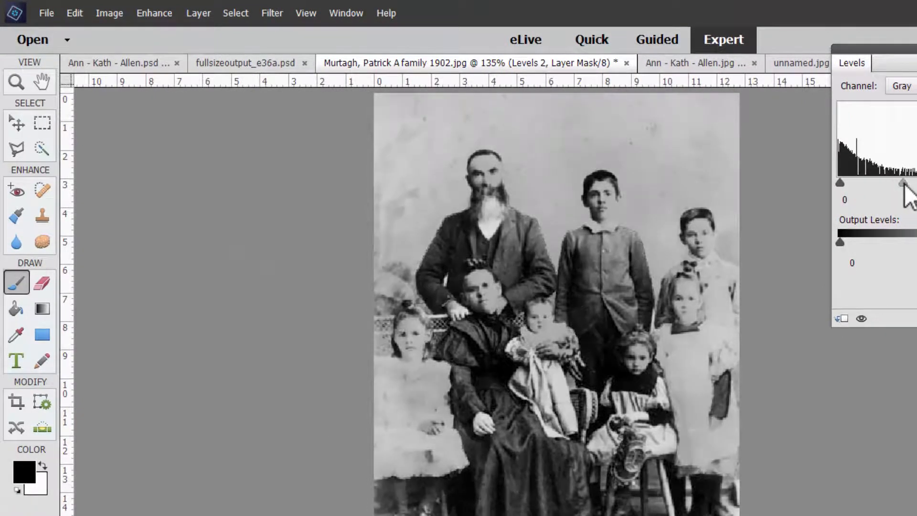
click(916, 49)
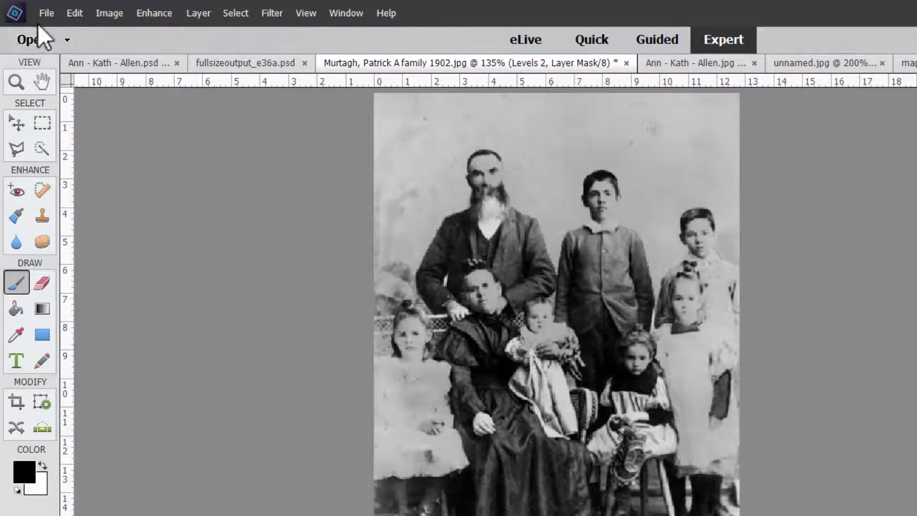
Step: Save the layered 1902 family photo as a PSD file and open the original JPG photo again
key(ctrl+shift+s)
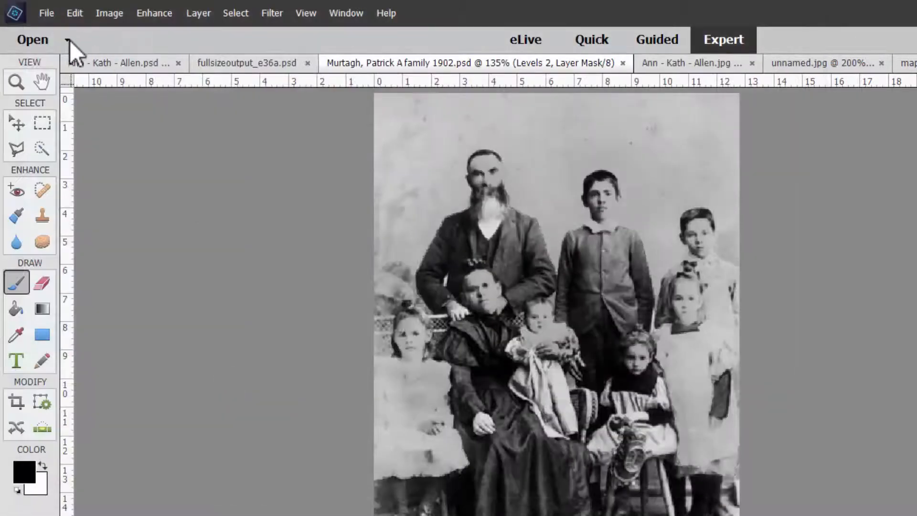
click(46, 12)
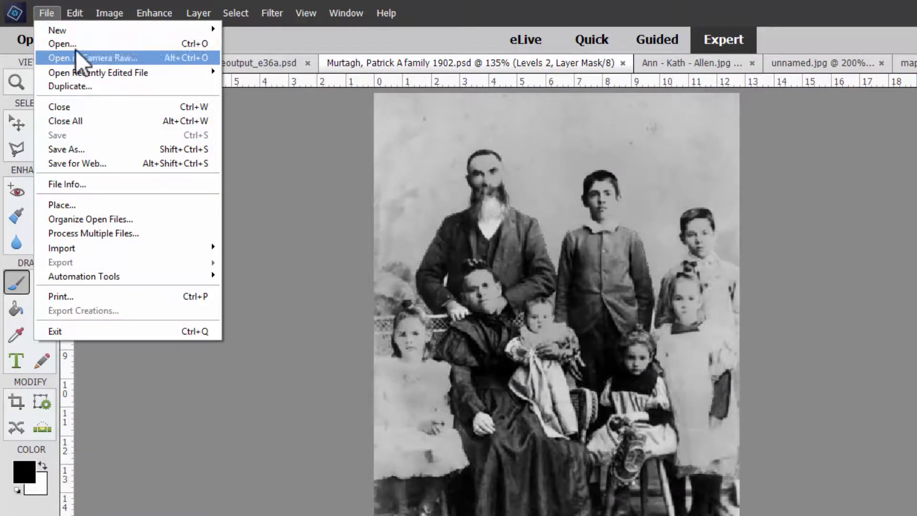
click(58, 43)
double_click(794, 121)
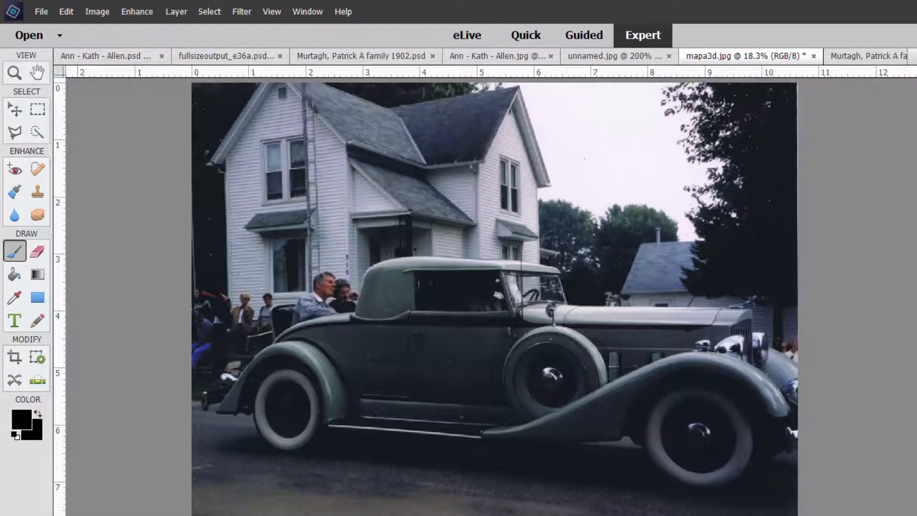
Step: Save the vintage car photo in Photoshop format as mapa3d.psd, in a folder other than Downloads
click(41, 11)
click(68, 134)
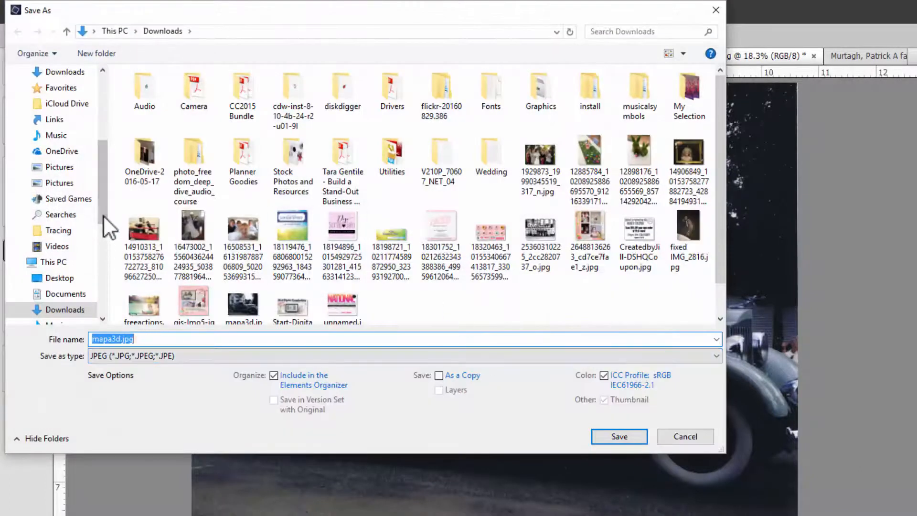
drag(104, 217, 99, 79)
click(59, 100)
click(245, 360)
click(247, 372)
click(615, 437)
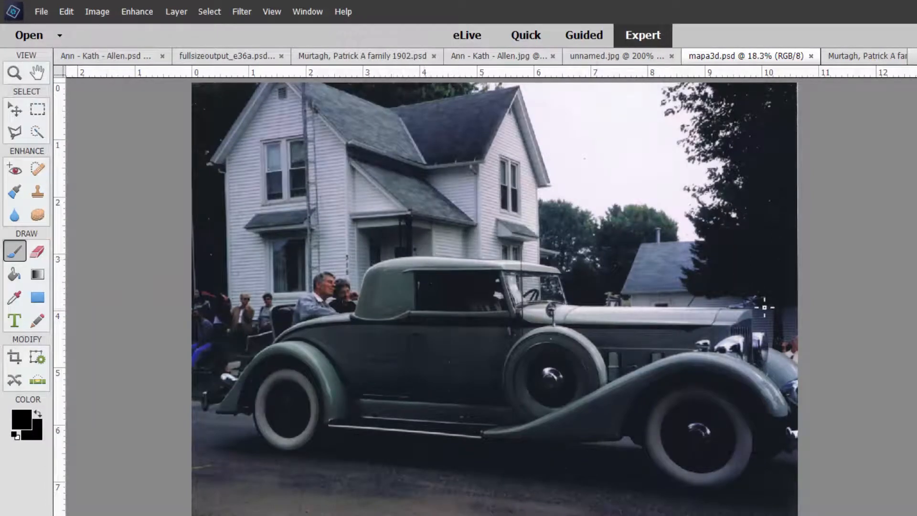
click(251, 337)
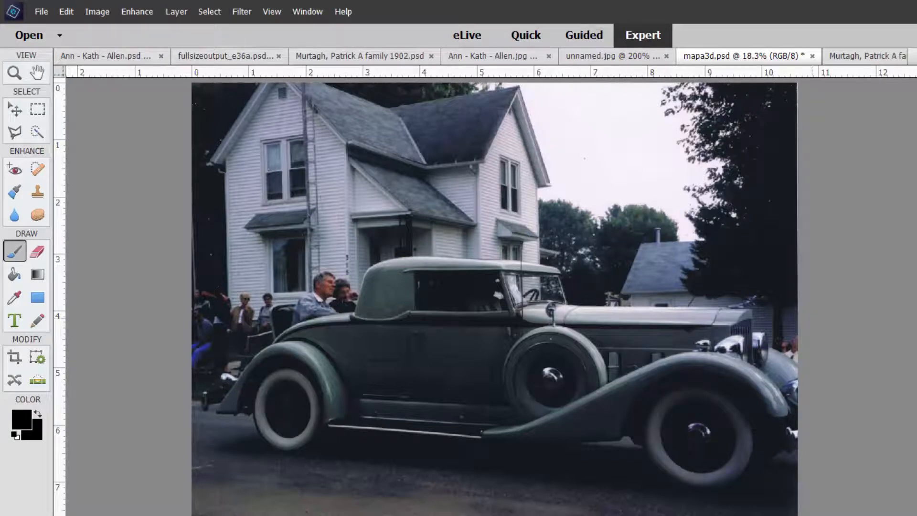
Step: Start the Dust & Scratches filter, preview the dark car body at 67%, and set radius 2 pixels and threshold 5 levels
click(241, 12)
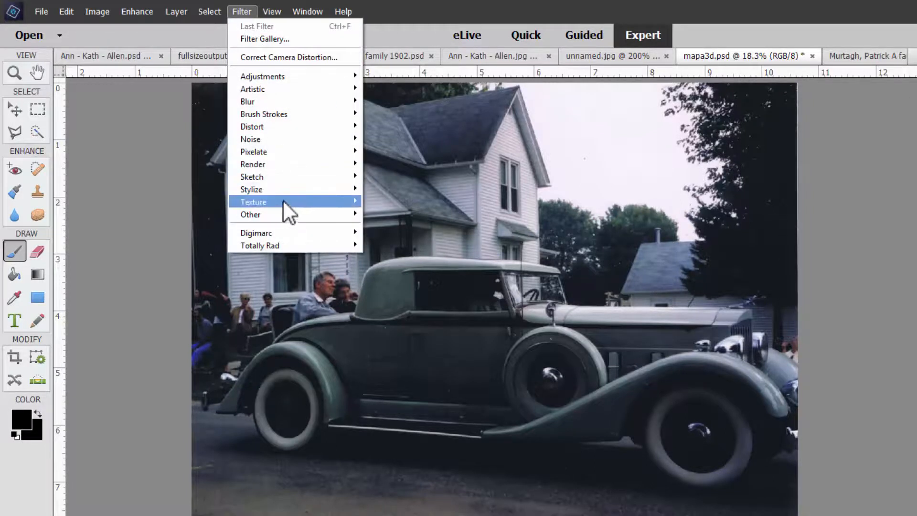
mouse_move(283, 137)
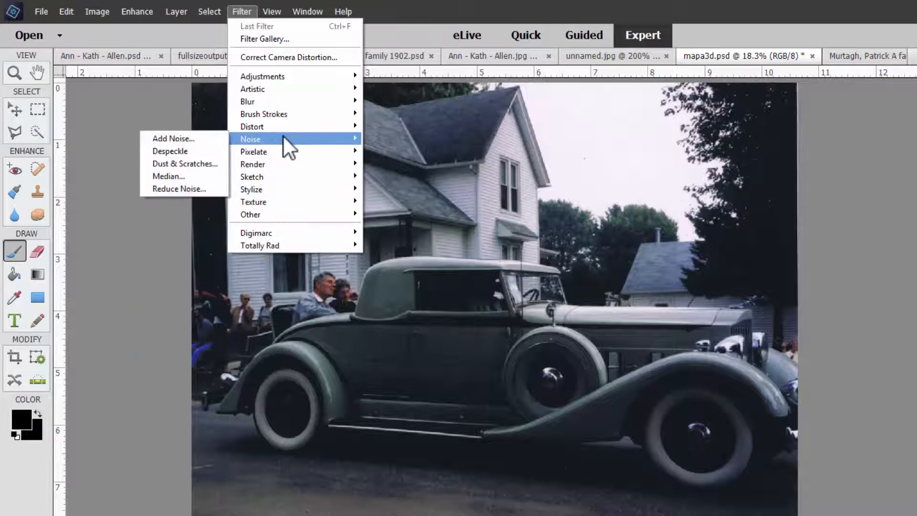
click(203, 163)
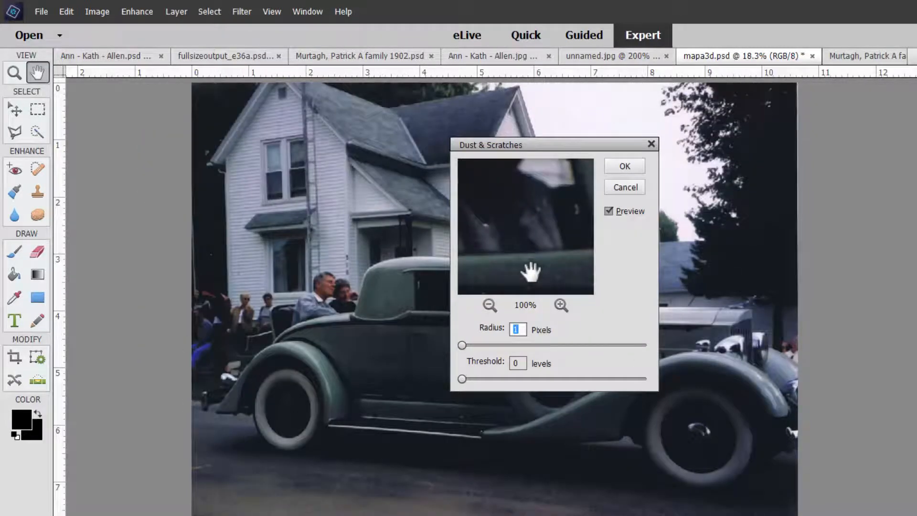
drag(531, 272, 610, 189)
drag(524, 270, 600, 225)
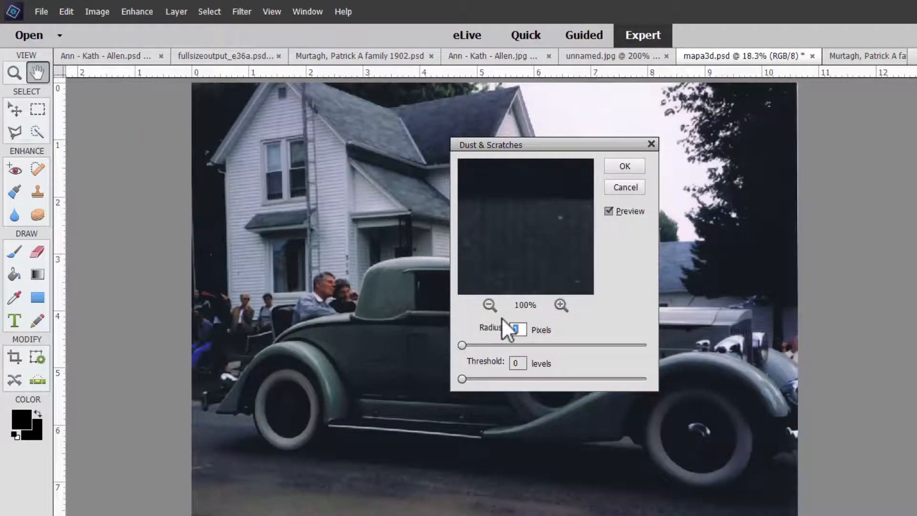
click(490, 305)
drag(509, 266, 526, 233)
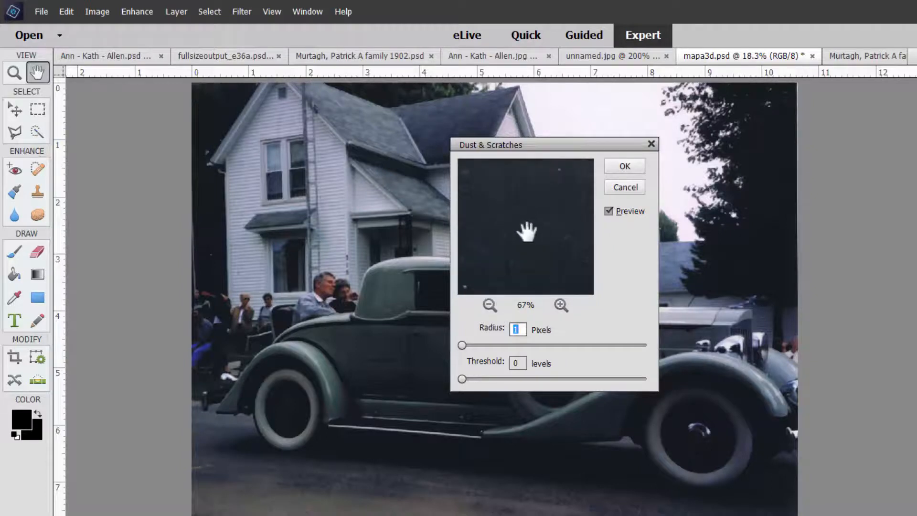
click(469, 344)
text(3)
key(BackSpace)
text(5)
Step: Adjust the Dust & Scratches threshold and apply the filter to the car photo, returning to the Brush tool
drag(521, 365, 509, 364)
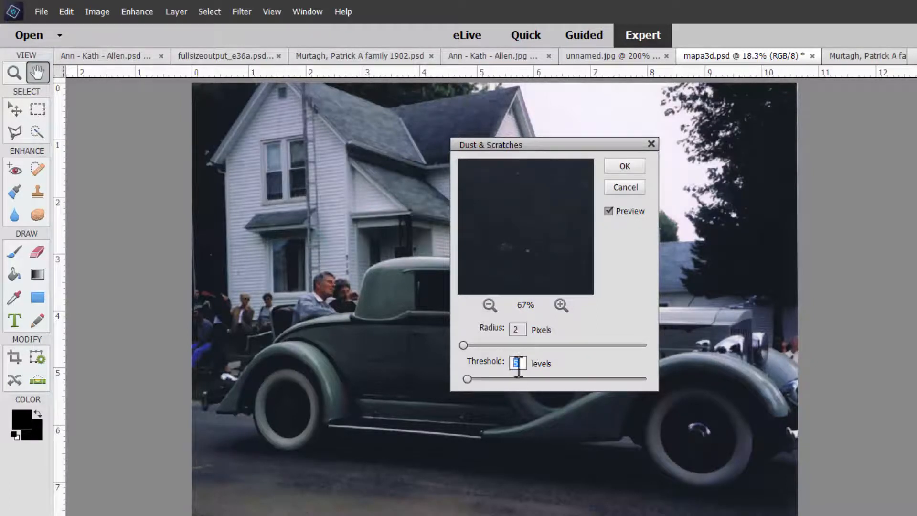
text(1)
text(4)
key(BackSpace)
text(55)
click(624, 167)
key(b)
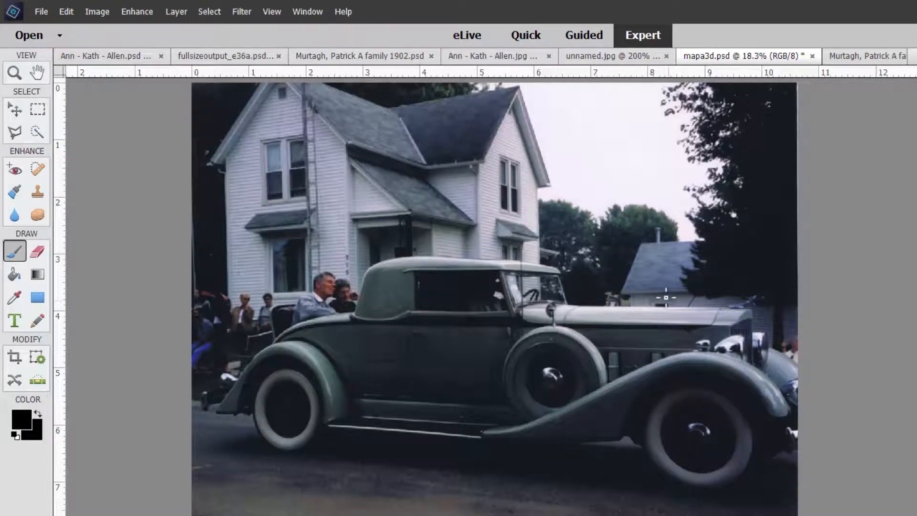
Step: Undo the Dust & Scratches filter on the car photo
click(98, 11)
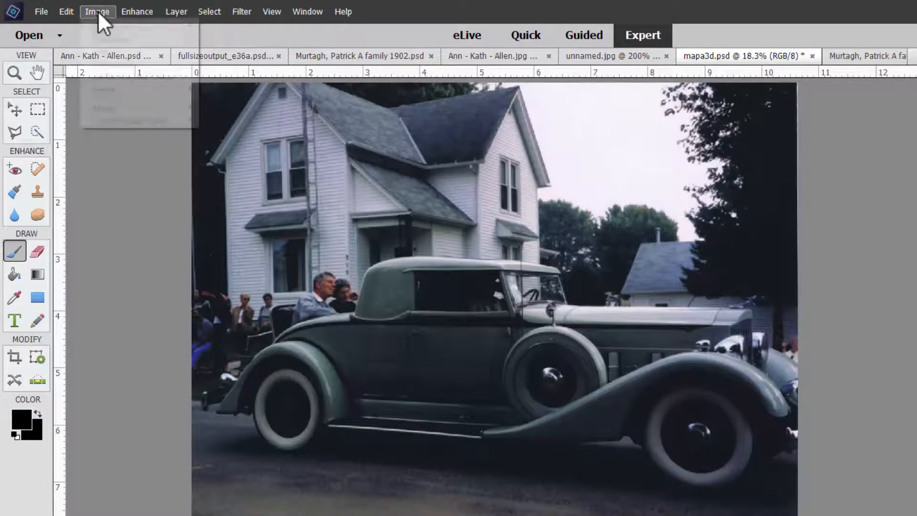
mouse_move(68, 8)
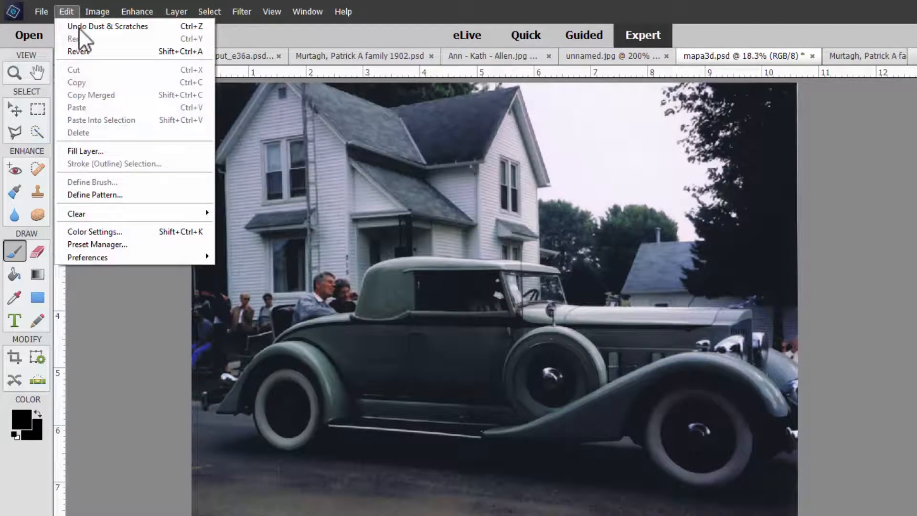
Step: Revert the car photo to its saved version and heal a dust speck below the door with the Spot Healing Brush
click(86, 50)
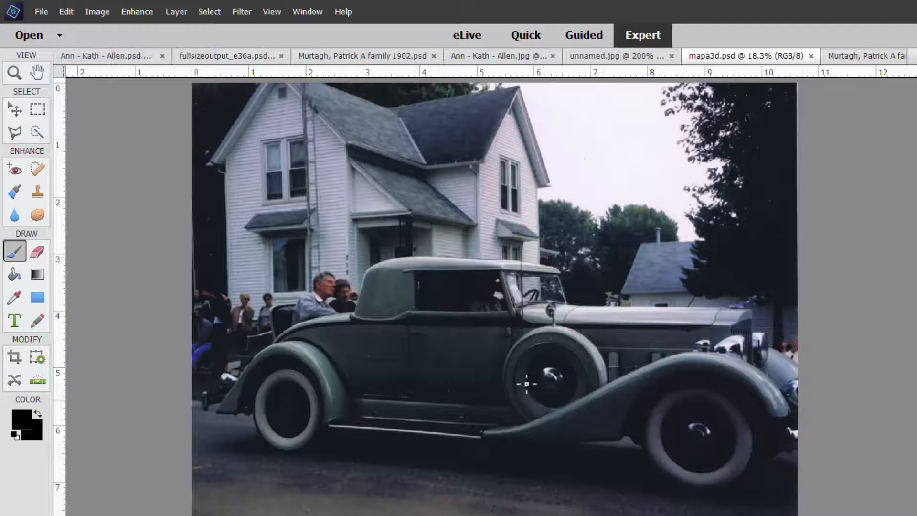
key(ctrl+equal)
key(ctrl+equal)
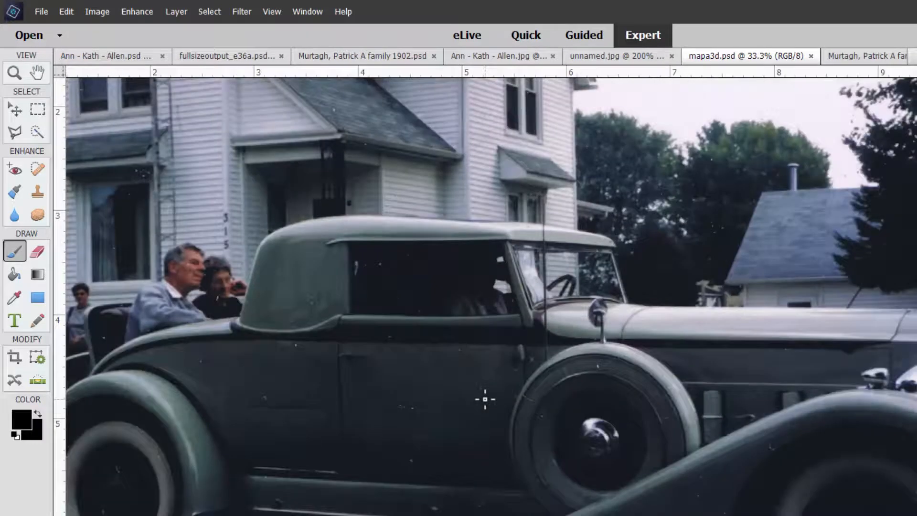
click(37, 168)
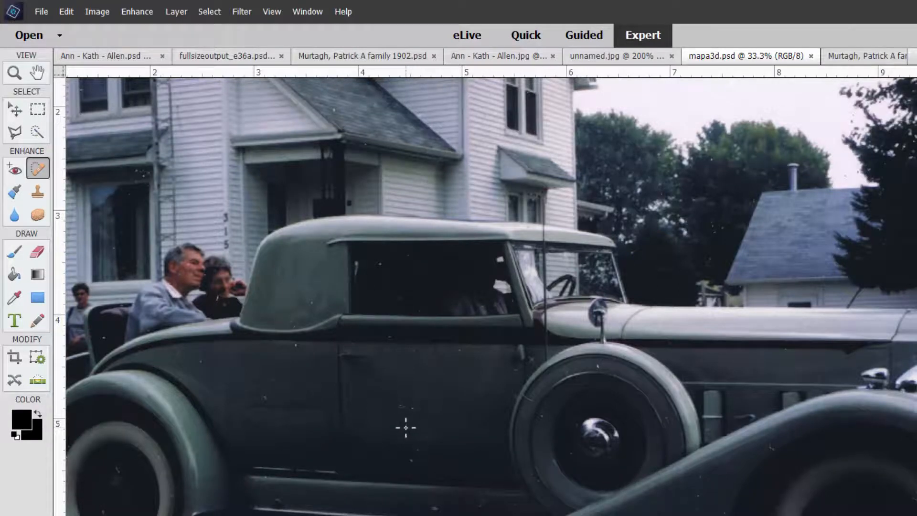
click(434, 509)
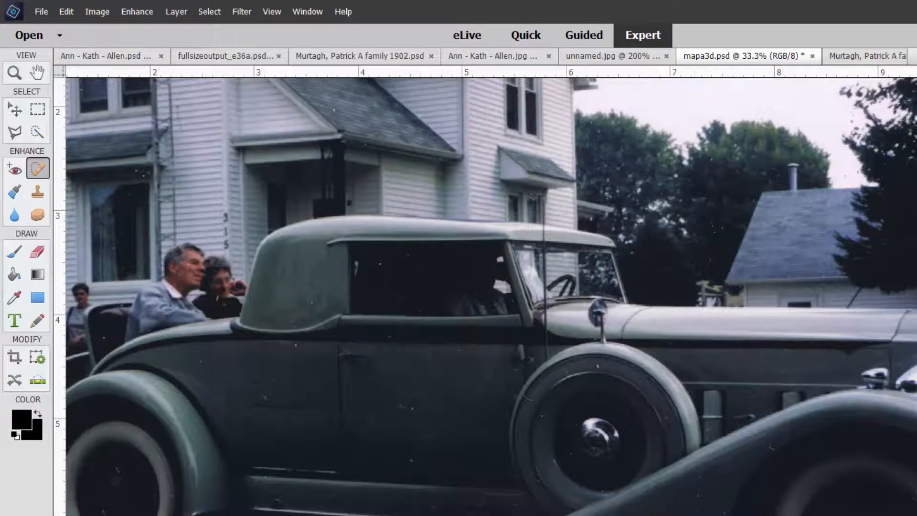
Step: Reapply the Dust & Scratches filter to the whole photo with its last settings
click(242, 13)
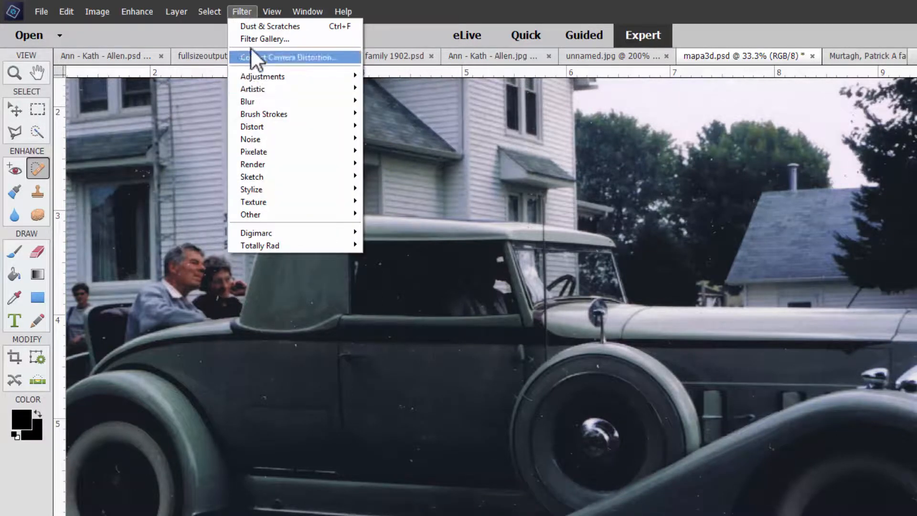
click(271, 28)
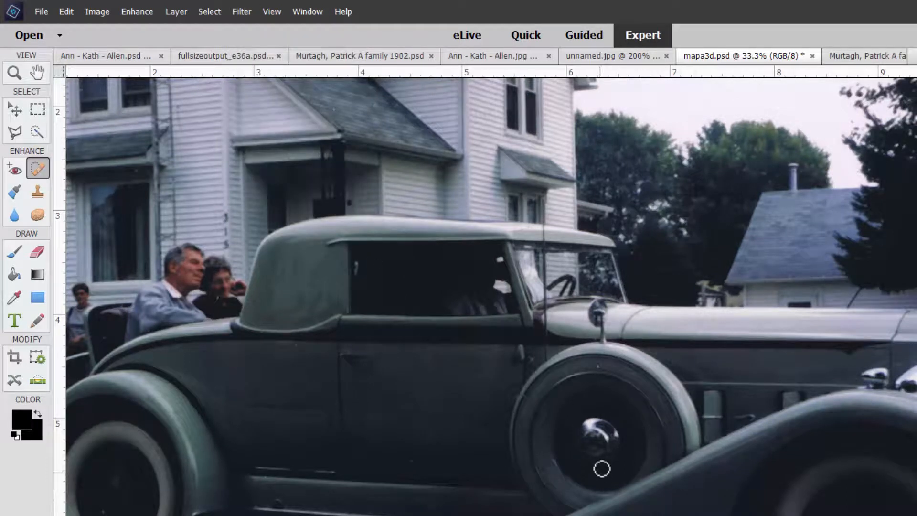
key(ctrl+0)
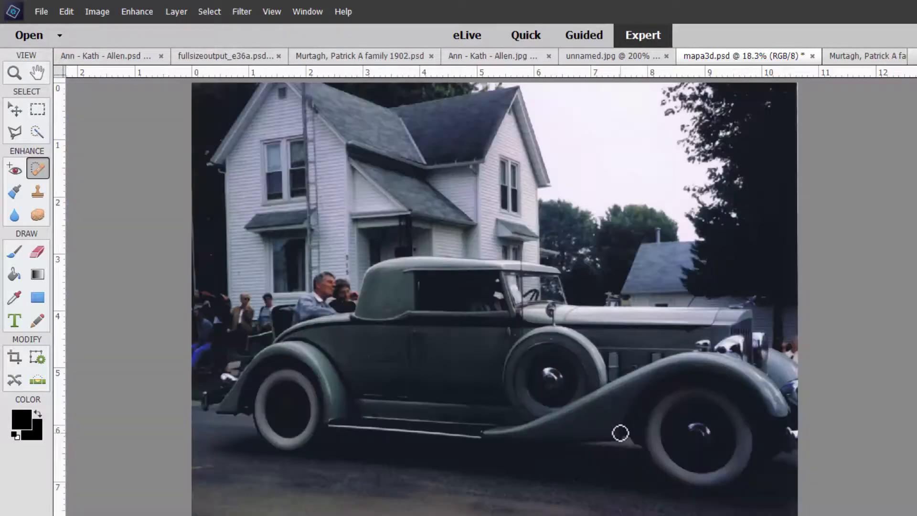
Step: Heal the remaining dust specks on the car's side panels and spare wheel with the Spot Healing Brush
key(ctrl+plus)
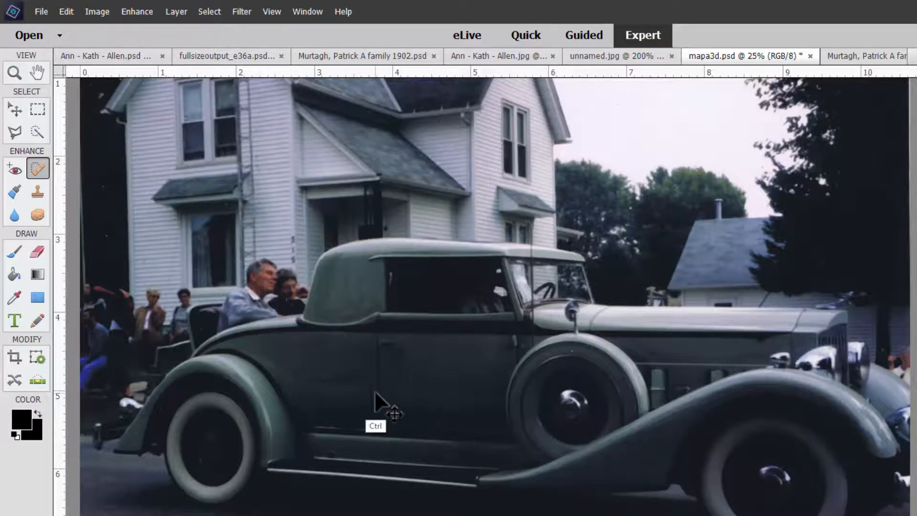
key(ctrl+equal)
drag(389, 479, 487, 313)
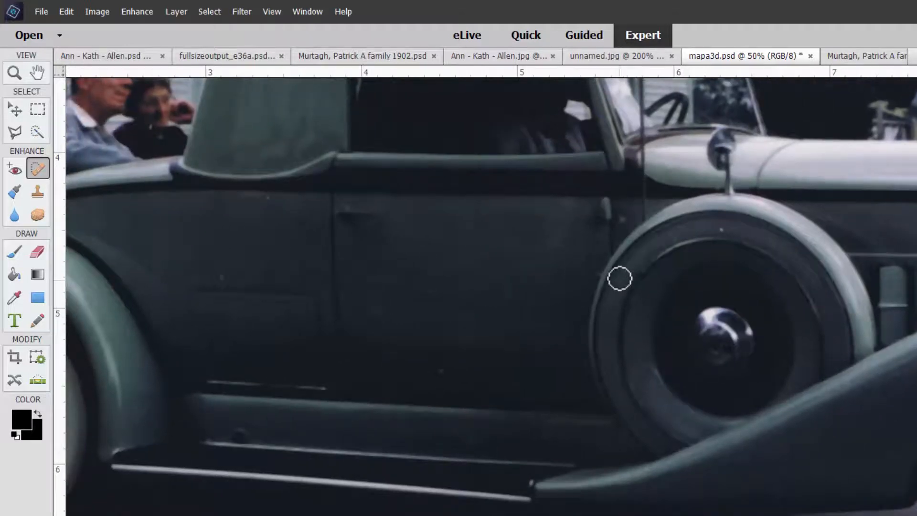
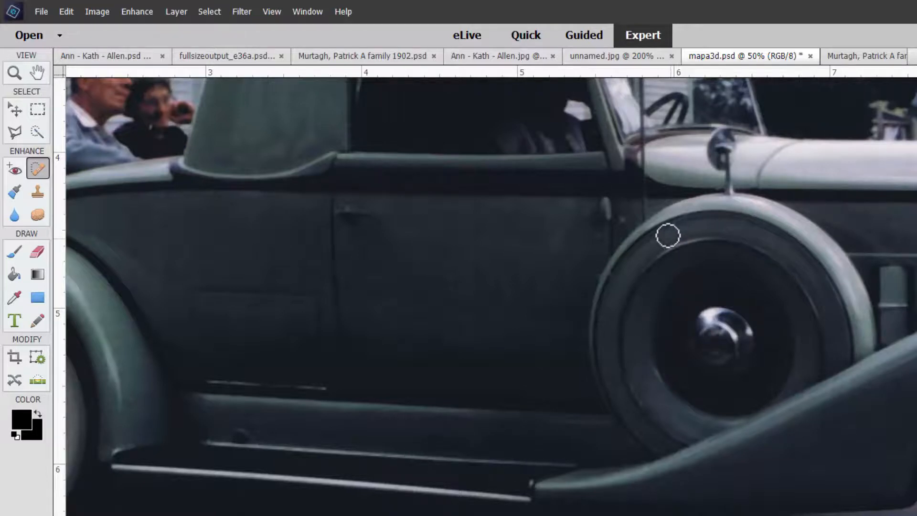
key(ctrl+0)
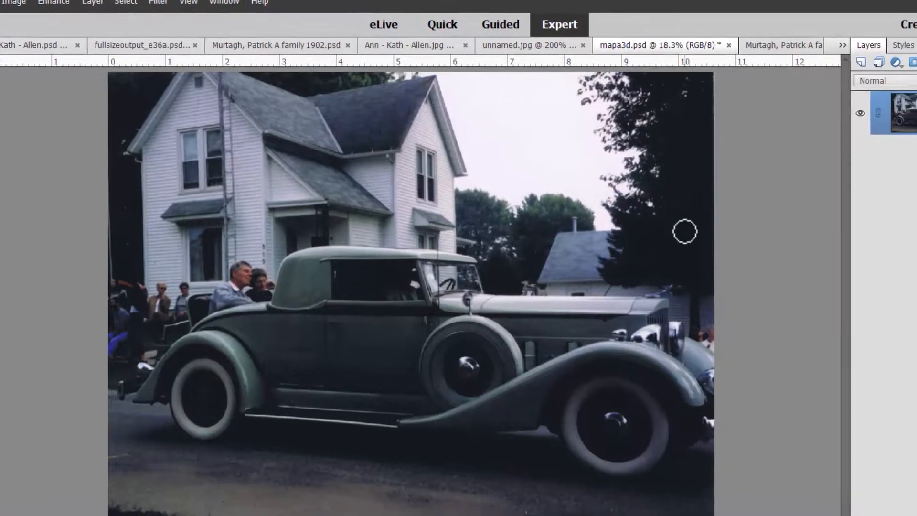
Step: Duplicate the Background layer and copy a rectangular area around the front part of the car's side window onto another new layer
key(ctrl+j)
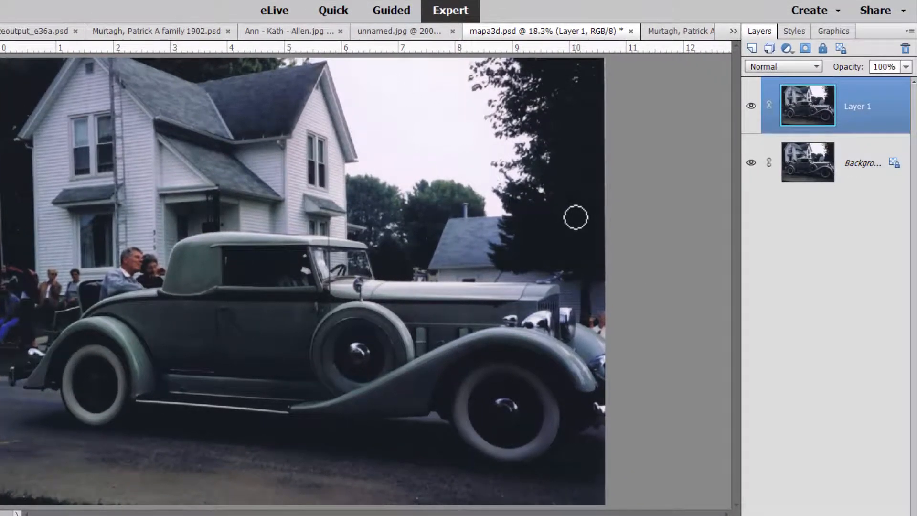
key(ctrl+equal)
key(ctrl+equal)
key(ctrl+equal)
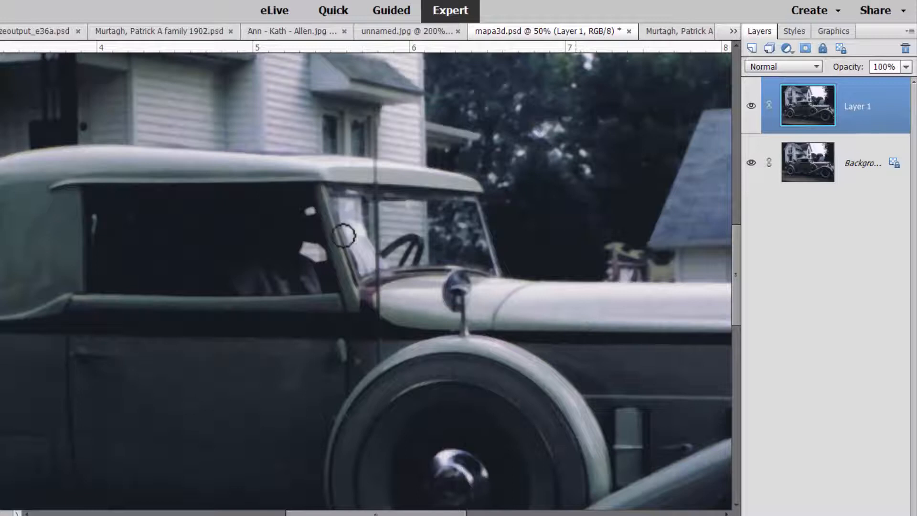
key(ctrl+equal)
key(ctrl+equal)
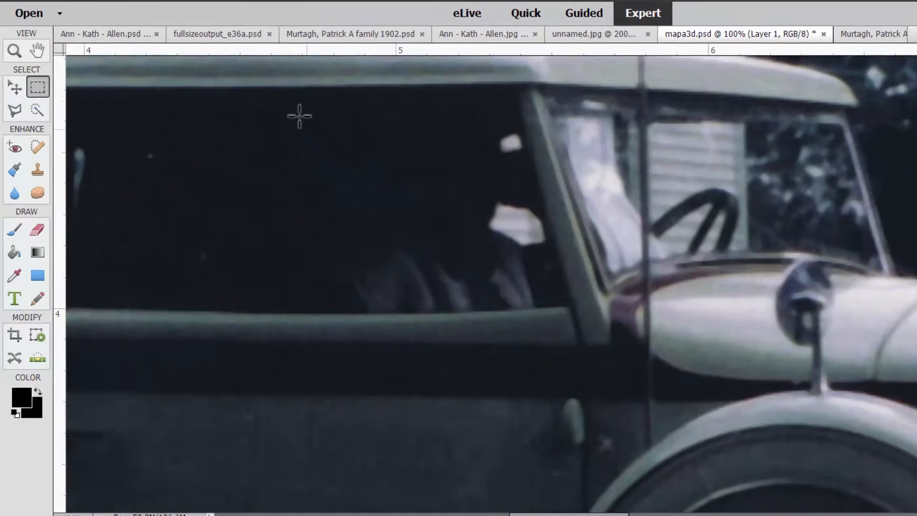
drag(85, 97, 142, 203)
drag(335, 206, 596, 323)
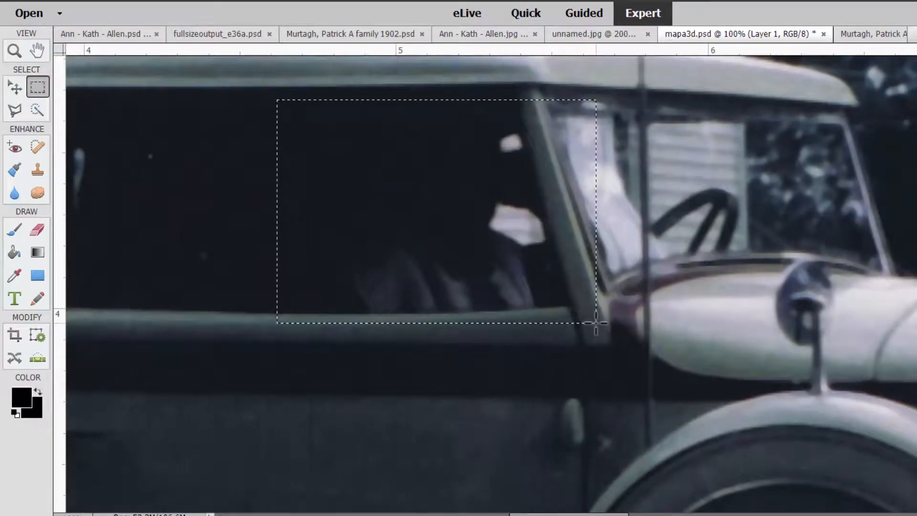
key(ctrl+j)
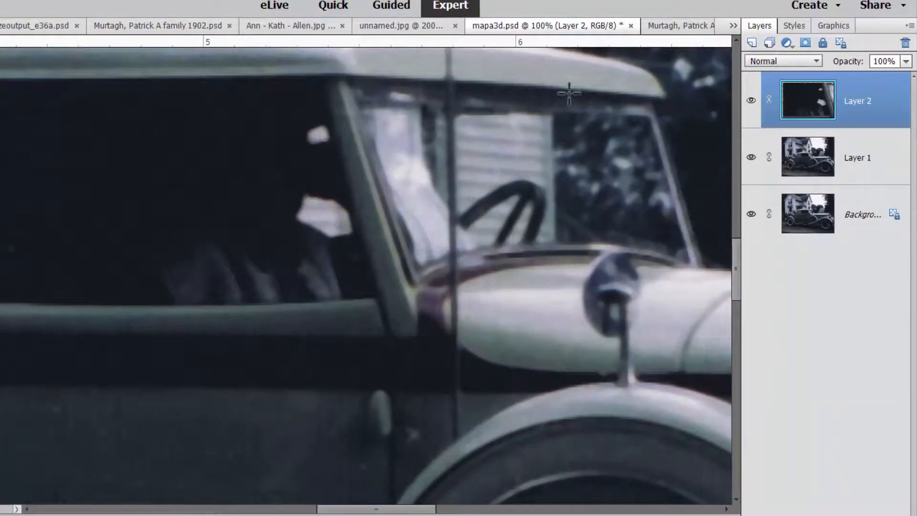
Step: Add a Levels adjustment layer above Layer 2 with input levels 5, 1.69 and 176 to brighten the car's dark interior
click(769, 43)
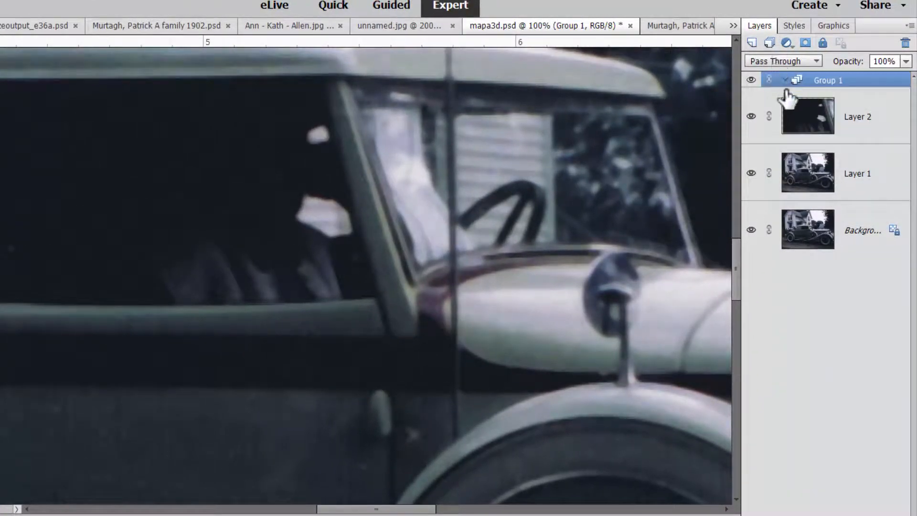
key(ctrl+z)
click(787, 43)
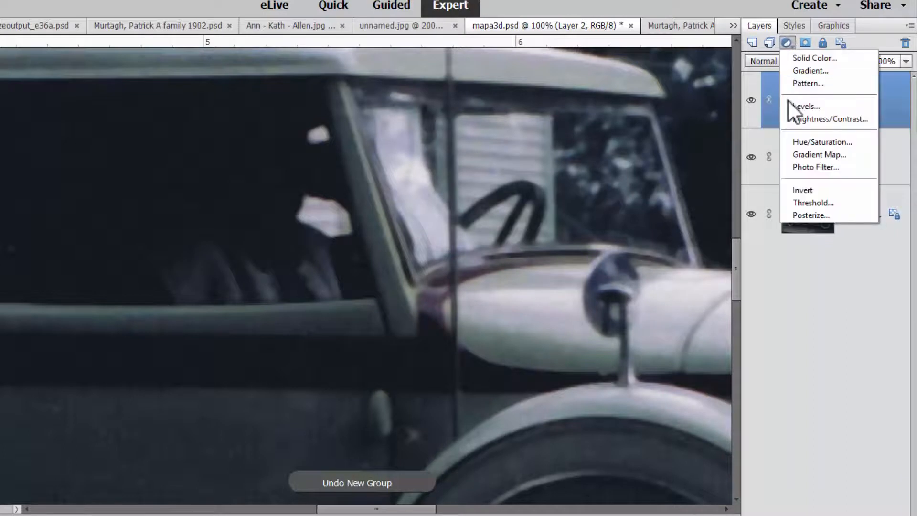
click(791, 104)
mouse_move(553, 132)
mouse_down()
mouse_move(569, 133)
mouse_move(557, 132)
mouse_up()
drag(620, 132, 593, 132)
drag(684, 132, 645, 134)
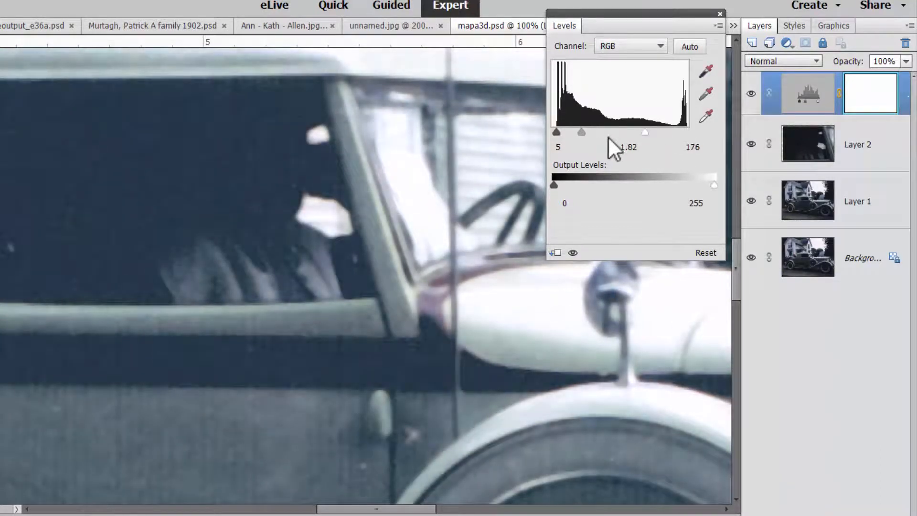
mouse_move(581, 132)
mouse_down()
mouse_move(568, 129)
mouse_move(577, 126)
mouse_up()
mouse_move(589, 119)
mouse_down()
mouse_move(577, 118)
mouse_move(585, 118)
mouse_up()
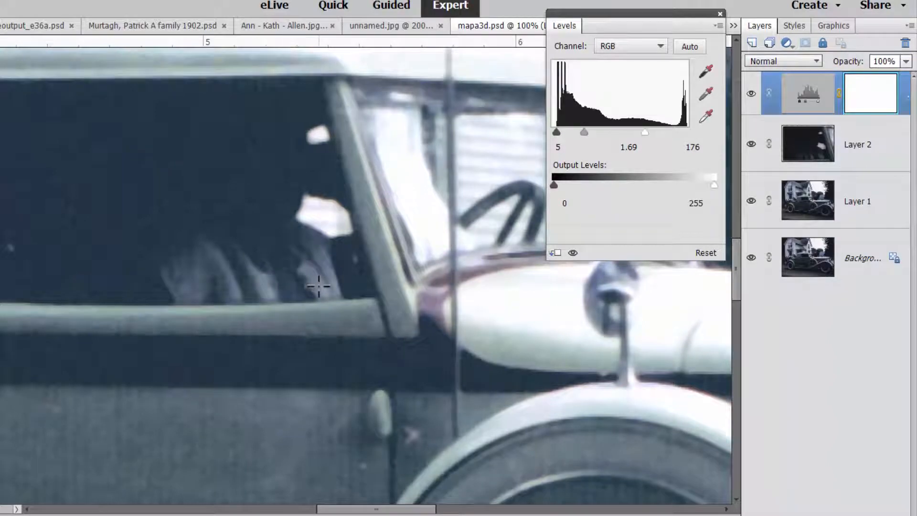
click(720, 14)
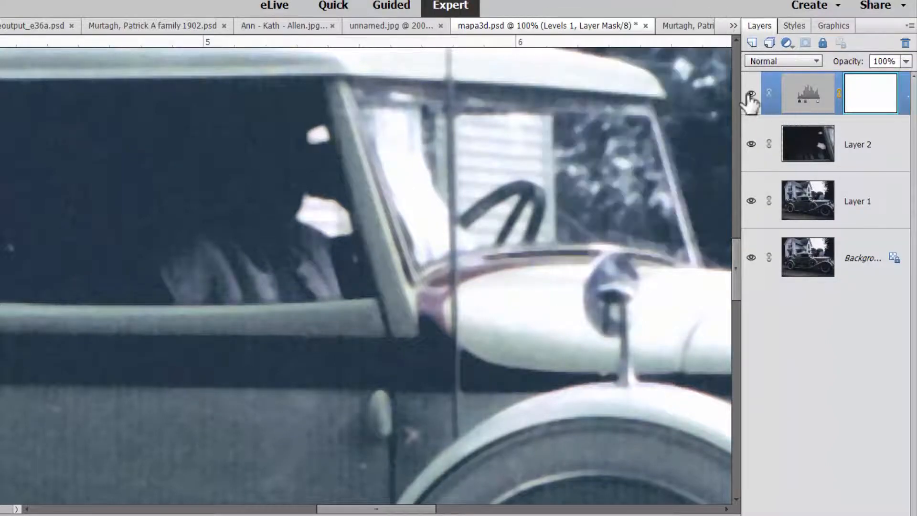
Step: Hide the Levels adjustment layer and Layer 2, and bring the couple behind the car into view
click(751, 94)
click(750, 143)
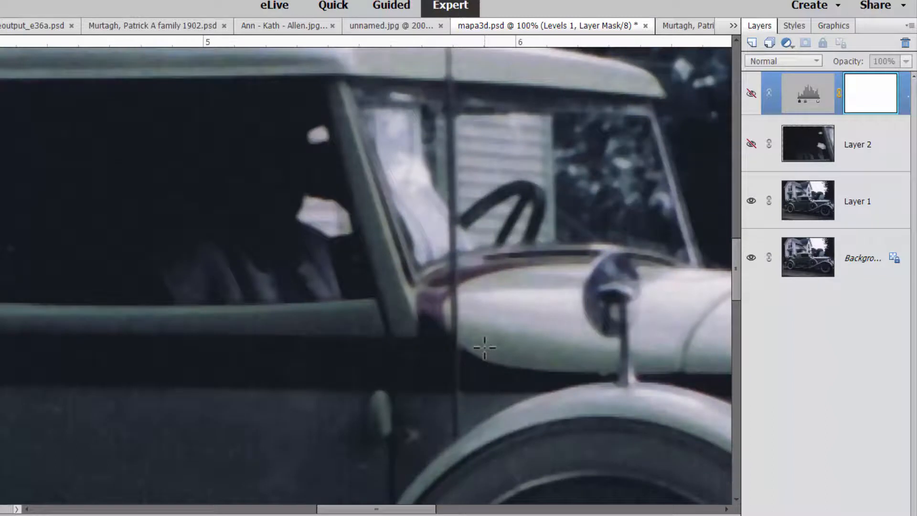
drag(54, 338, 659, 360)
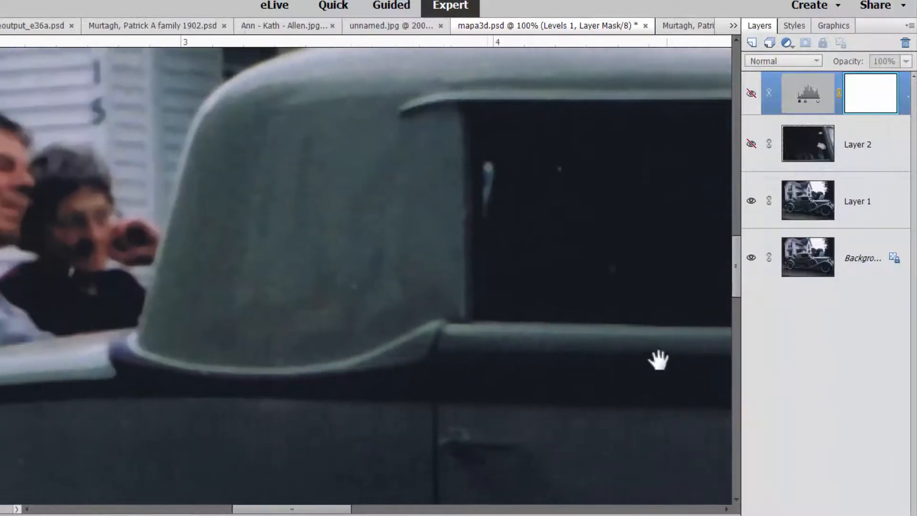
drag(108, 331, 359, 369)
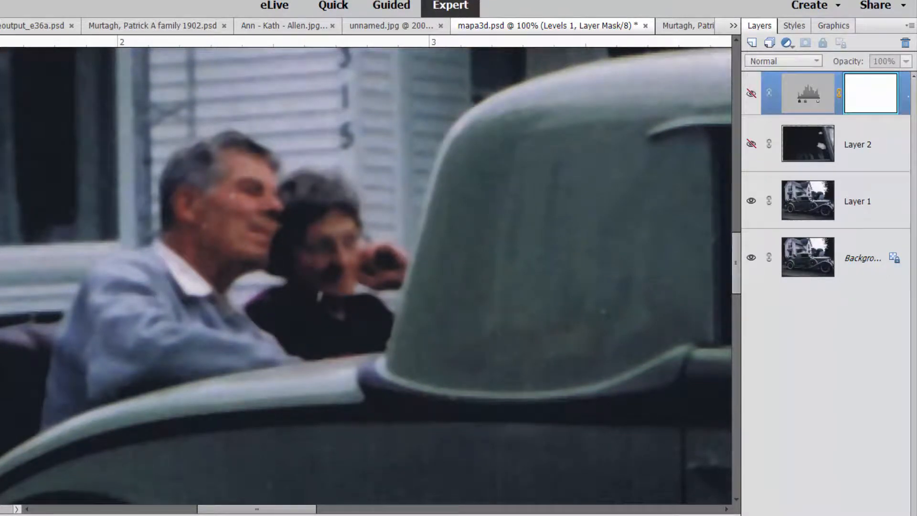
key(ctrl+o)
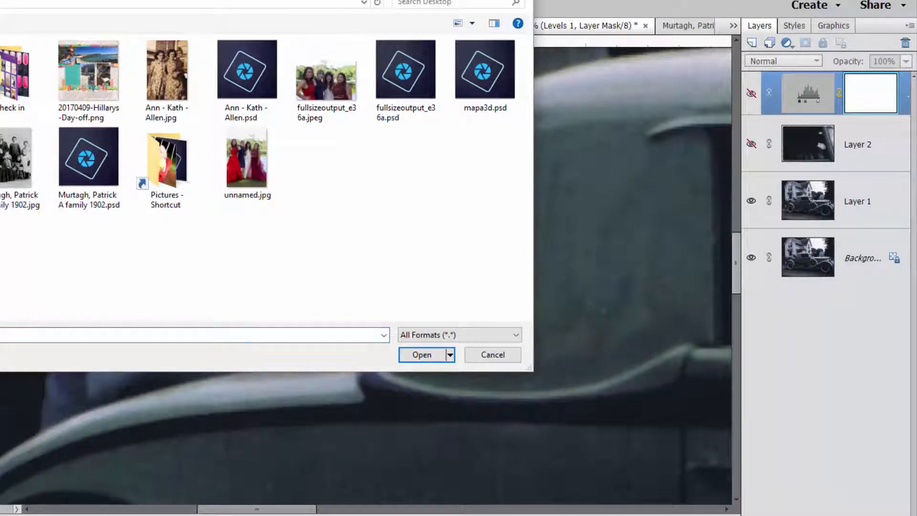
click(1, 268)
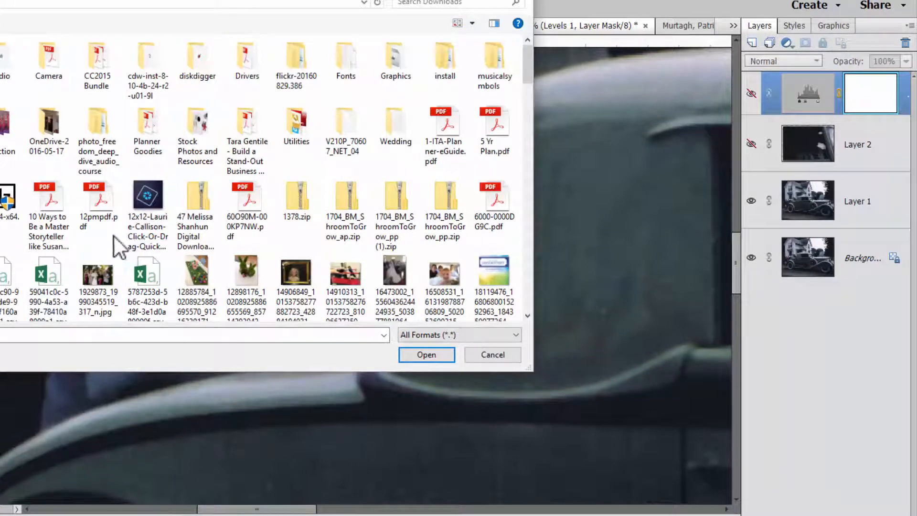
click(400, 274)
key(Down)
key(Down)
key(Down)
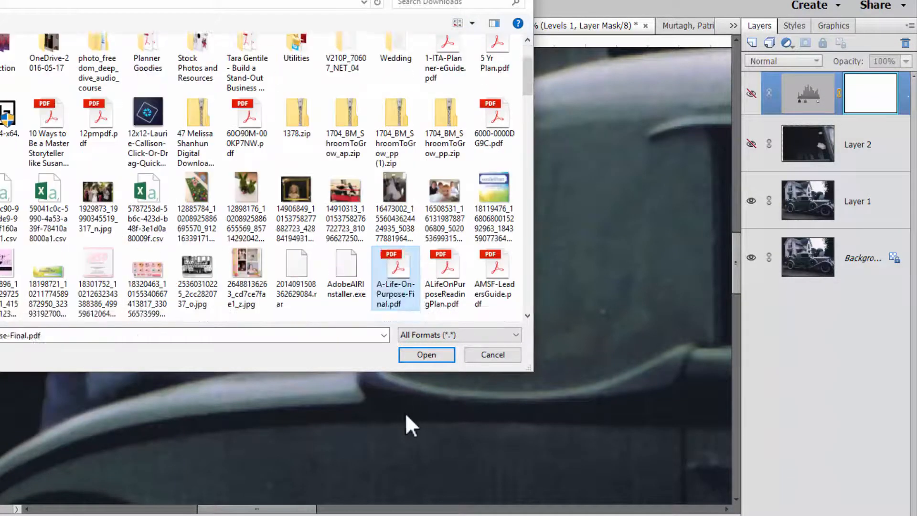
key(Down)
key(Down)
key(Down)
key(Down)
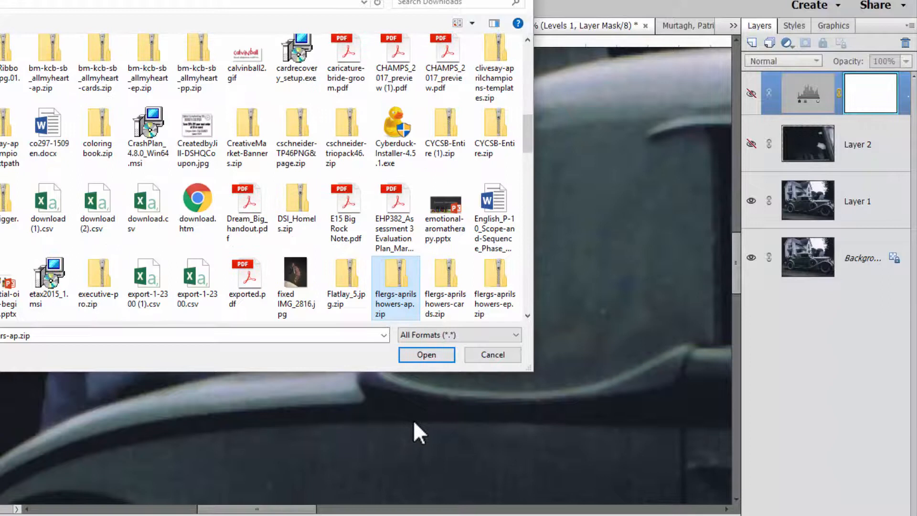
click(492, 354)
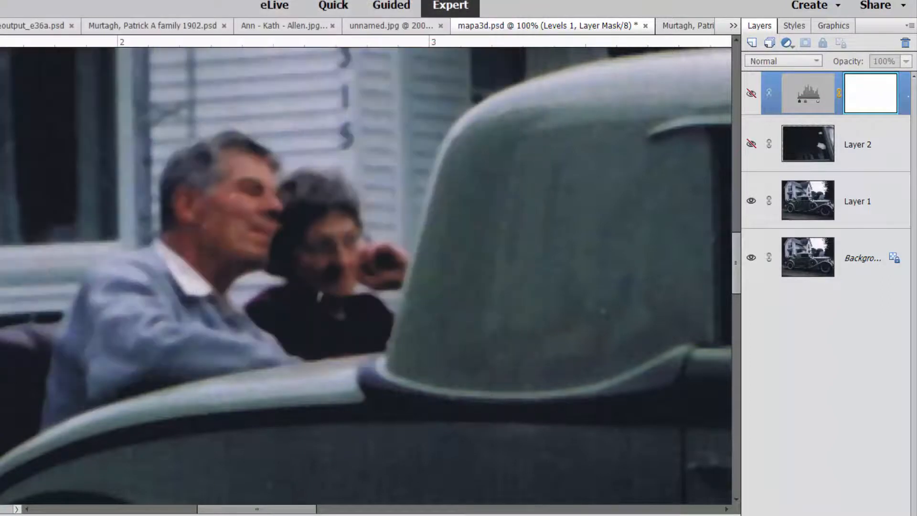
key(alt+f)
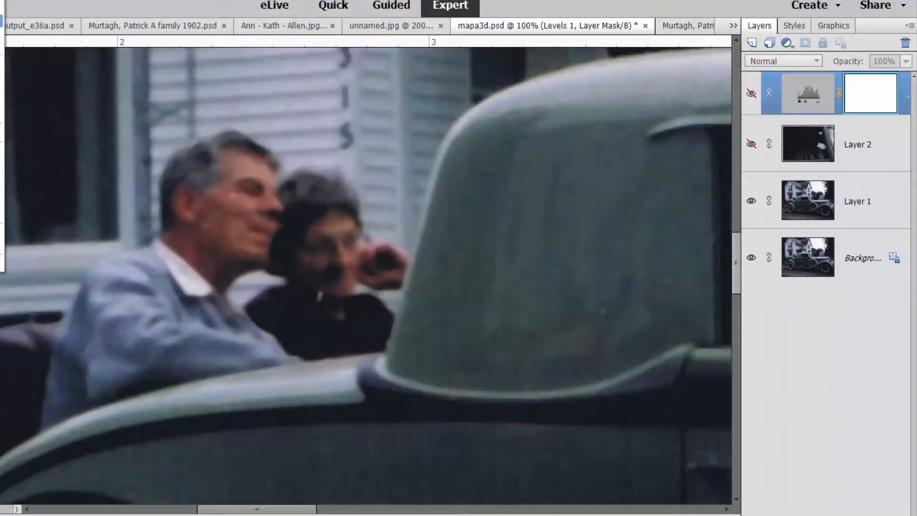
mouse_move(2, 33)
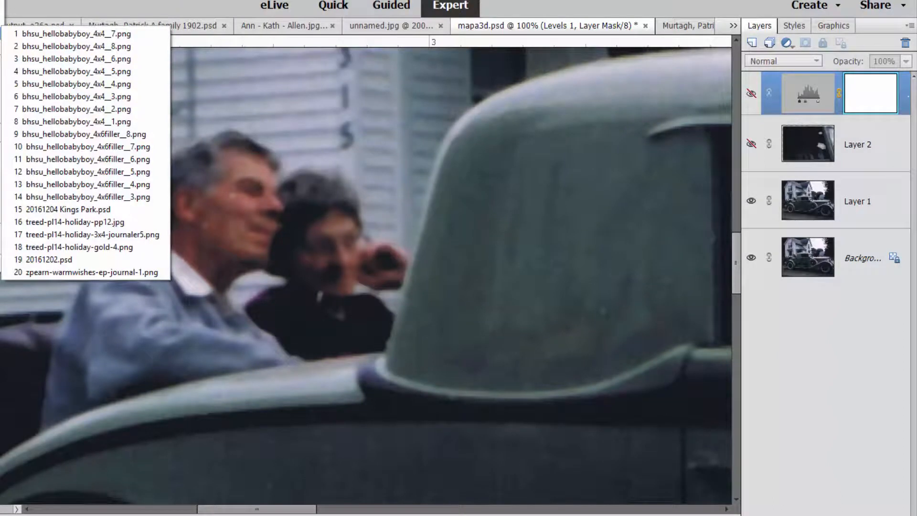
click(254, 1)
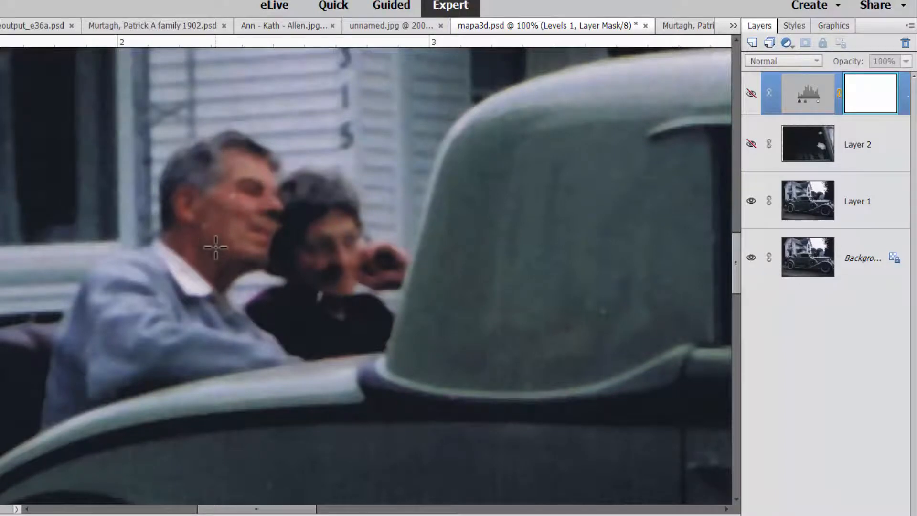
Step: Search the open-file dialog for "mapa" and open the original image mapa3d.jpg
key(ctrl+o)
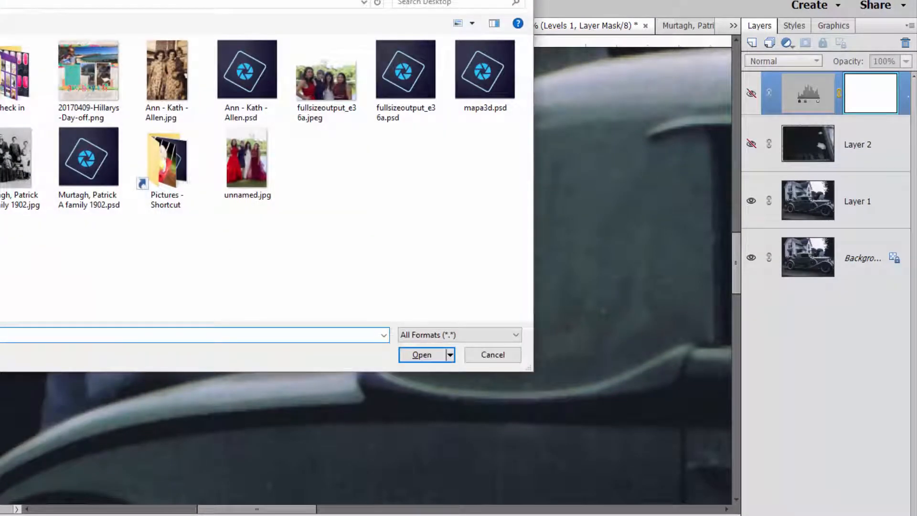
click(450, 2)
text(mapad)
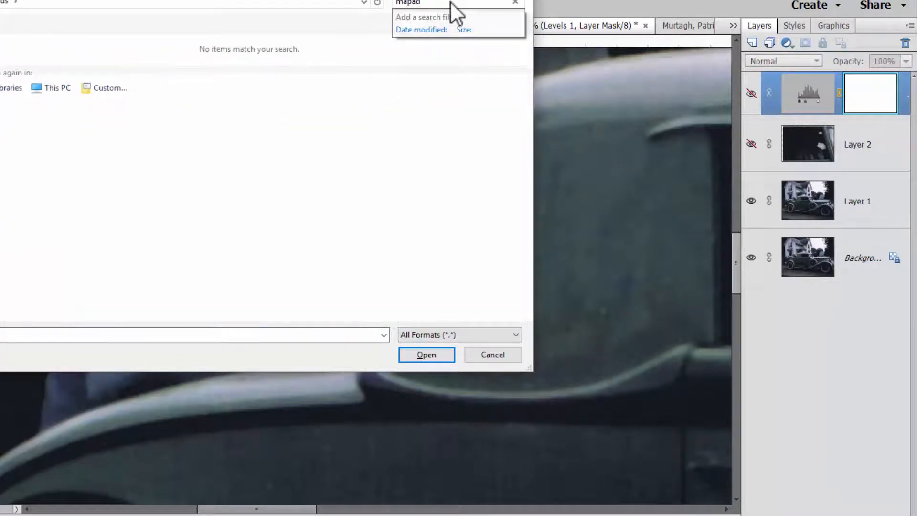
key(BackSpace)
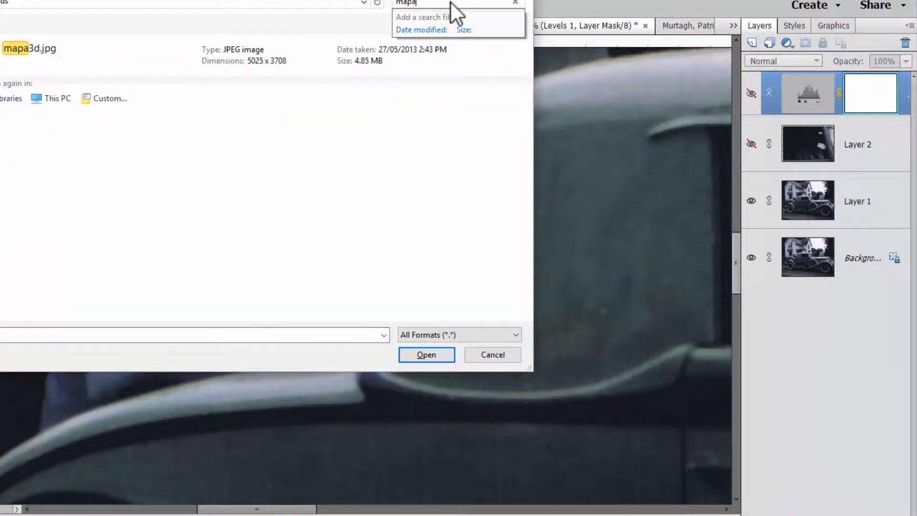
double_click(16, 55)
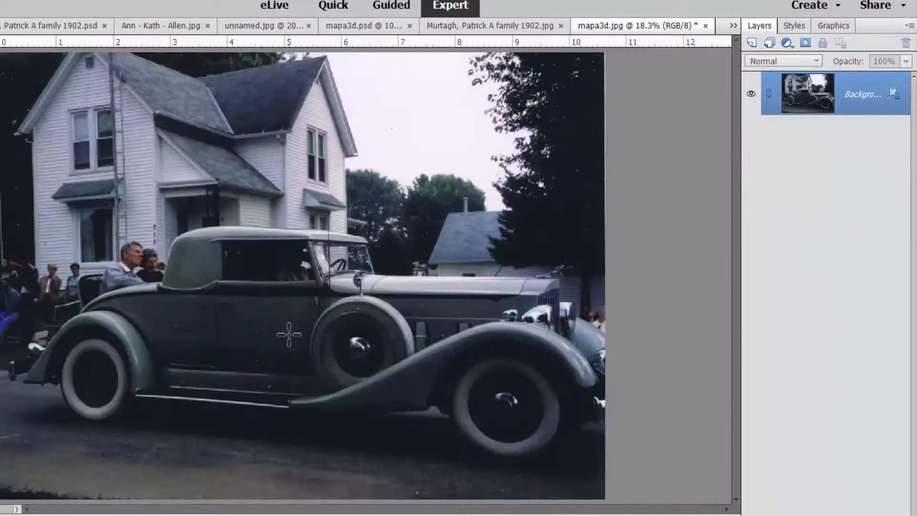
Step: Select a rectangular area around the couple behind the car in mapa3d.jpg and turn it into a layer mask
key(ctrl+equal)
key(ctrl+equal)
key(ctrl+equal)
key(ctrl+equal)
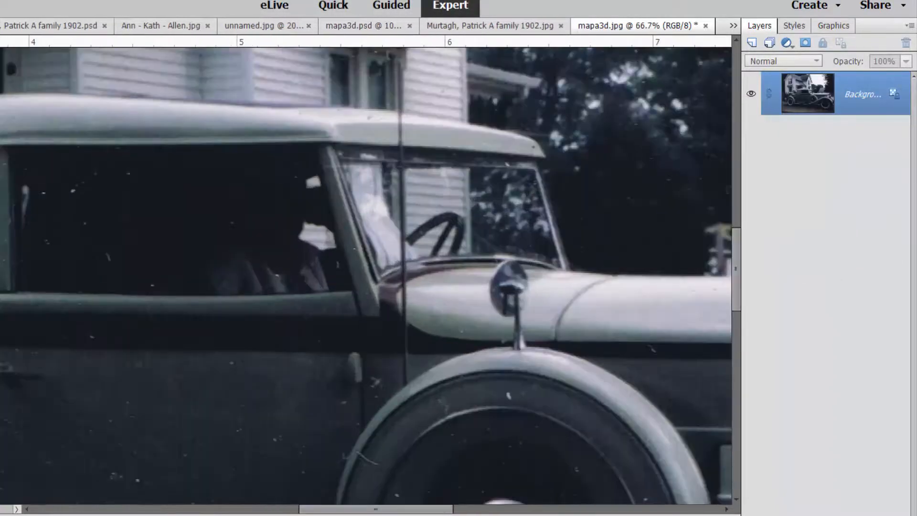
drag(0, 247, 476, 352)
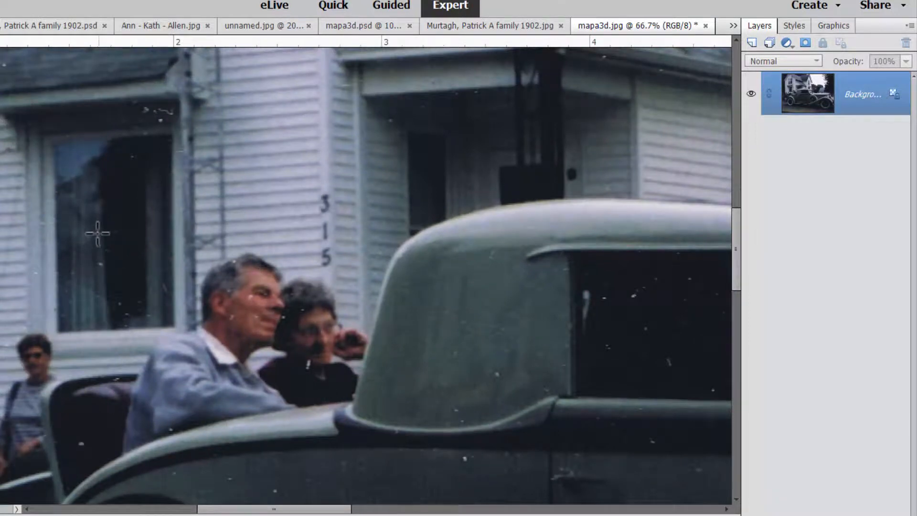
drag(73, 188, 485, 494)
drag(29, 199, 461, 509)
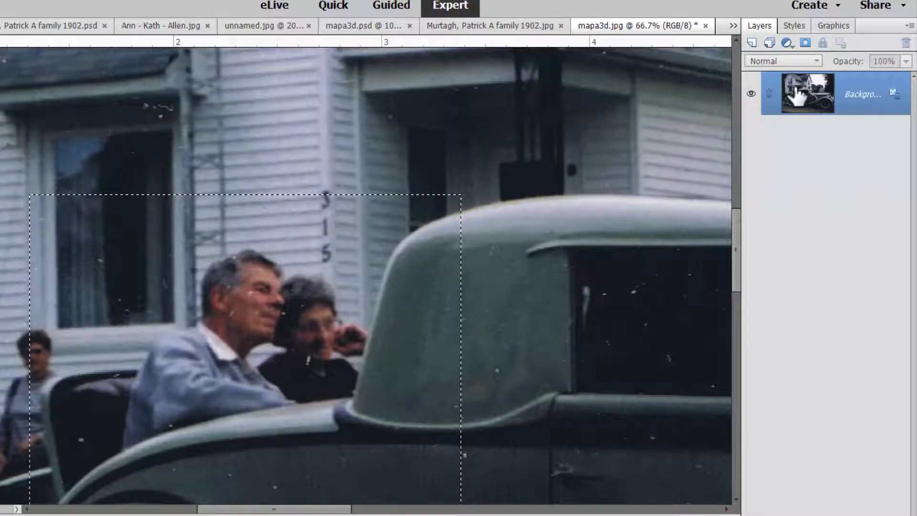
click(806, 43)
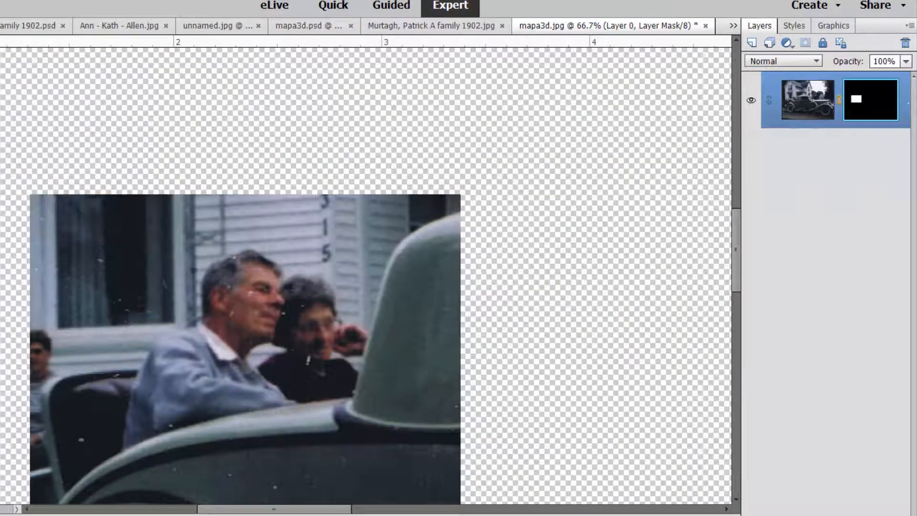
Step: Try to place the mapa3d.jpg photo into the mapa3d.psd document as a layer
click(308, 26)
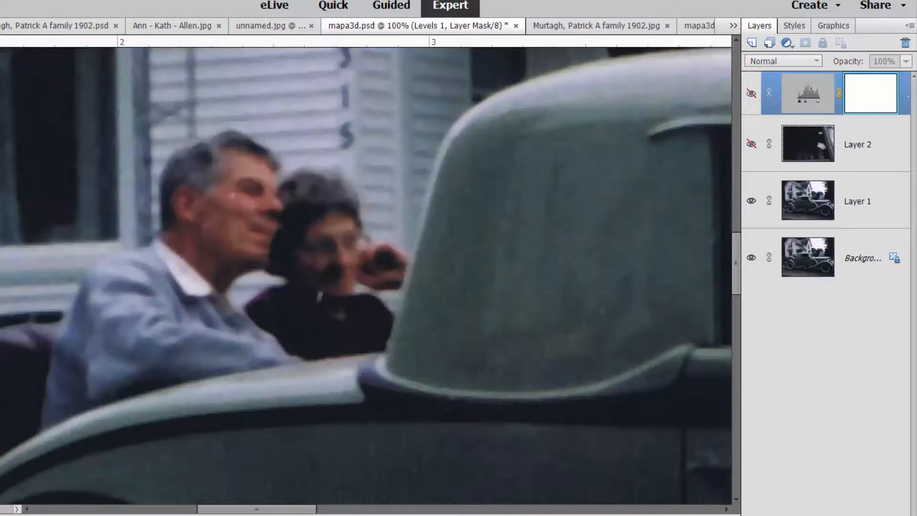
drag(234, 515, 240, 382)
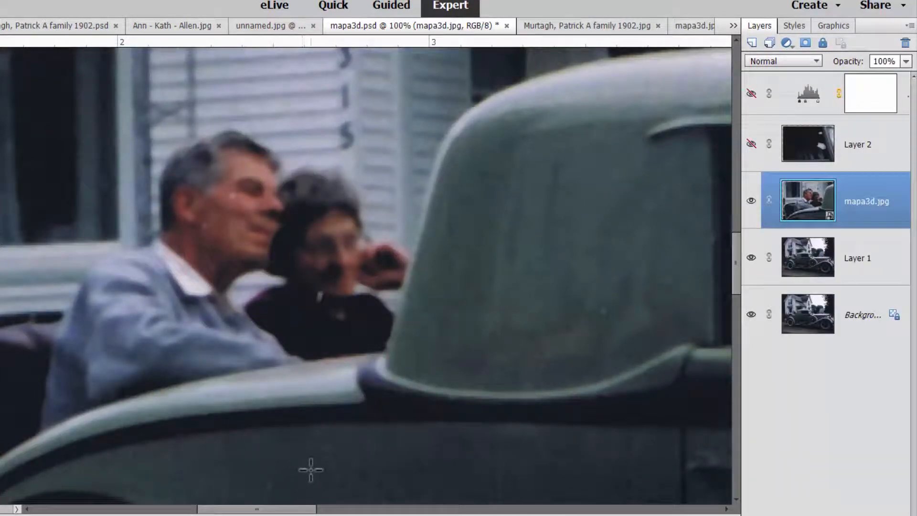
key(ctrl+z)
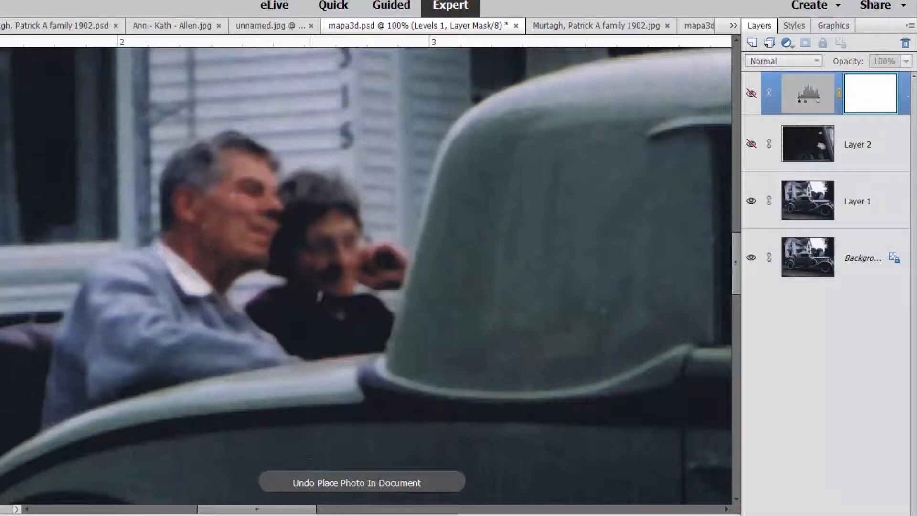
Step: Duplicate the masked layer of mapa3d.jpg into mapa3d.psd as Layer 3 and compare the couple with and without it
click(700, 25)
right_click(817, 106)
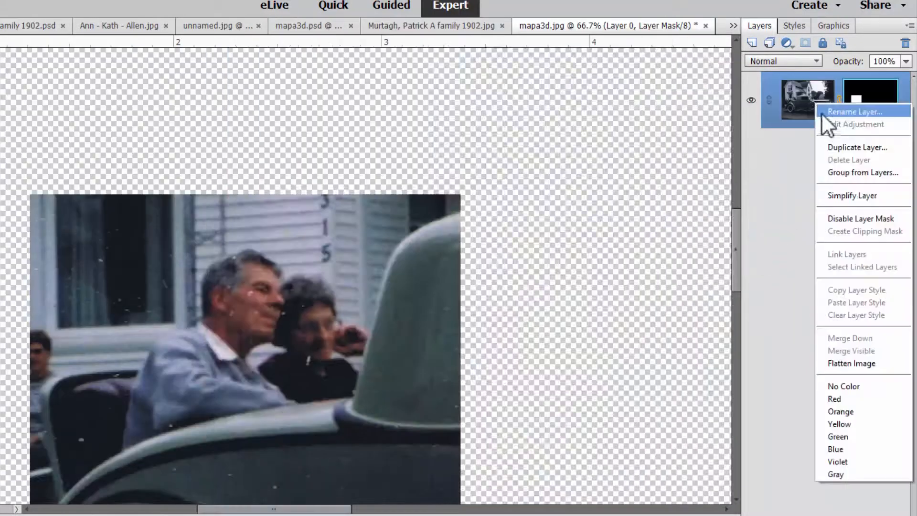
click(824, 148)
click(342, 229)
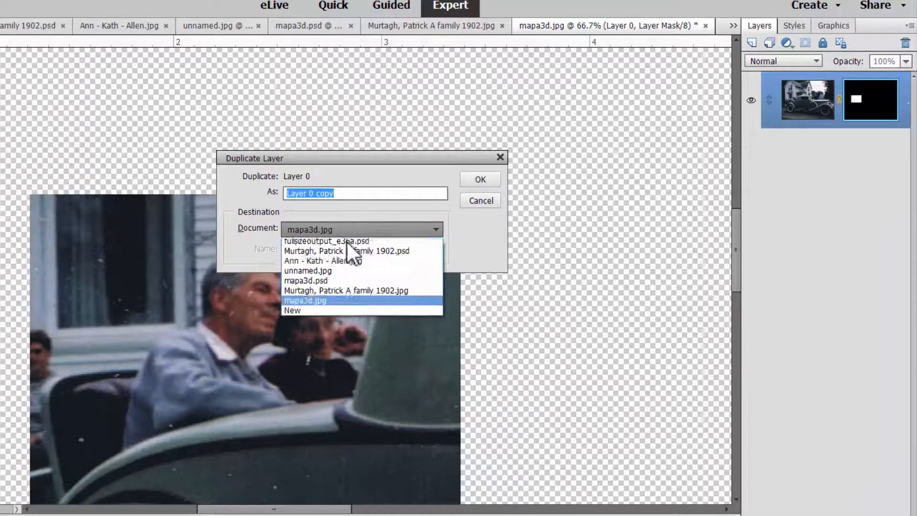
click(334, 292)
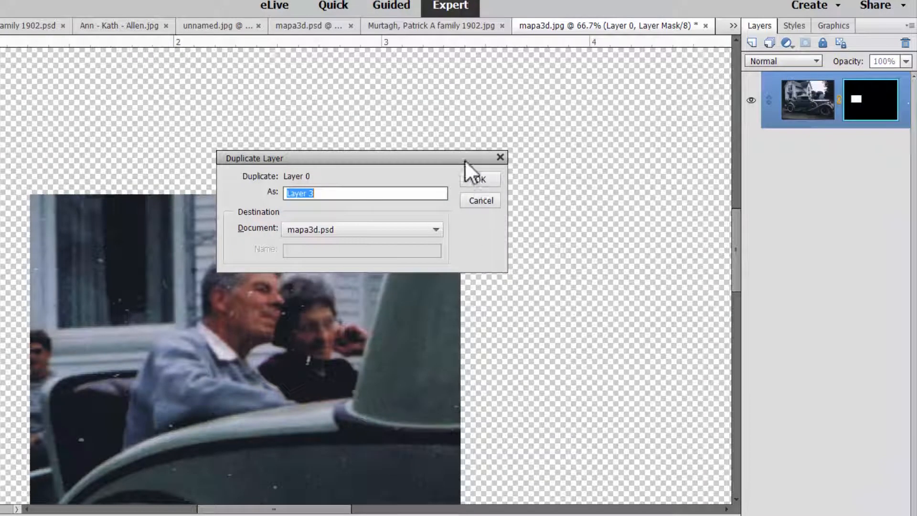
click(480, 180)
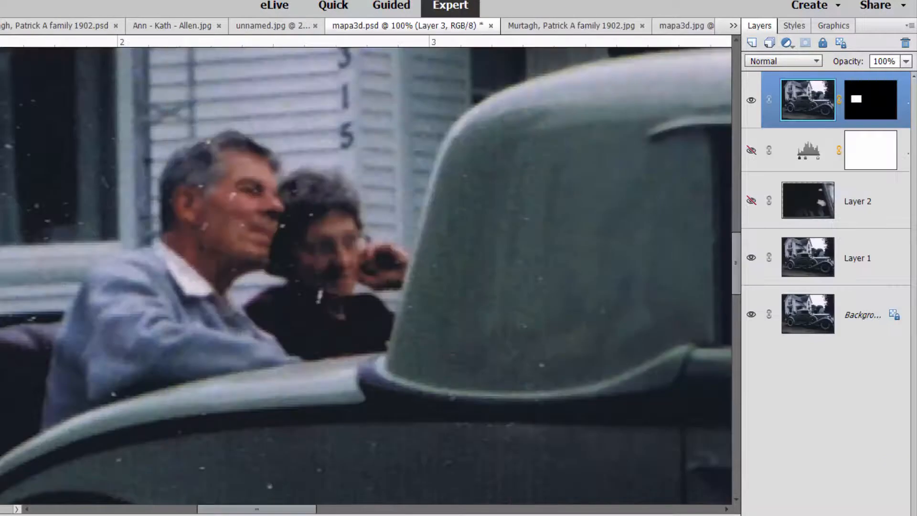
click(752, 100)
click(750, 100)
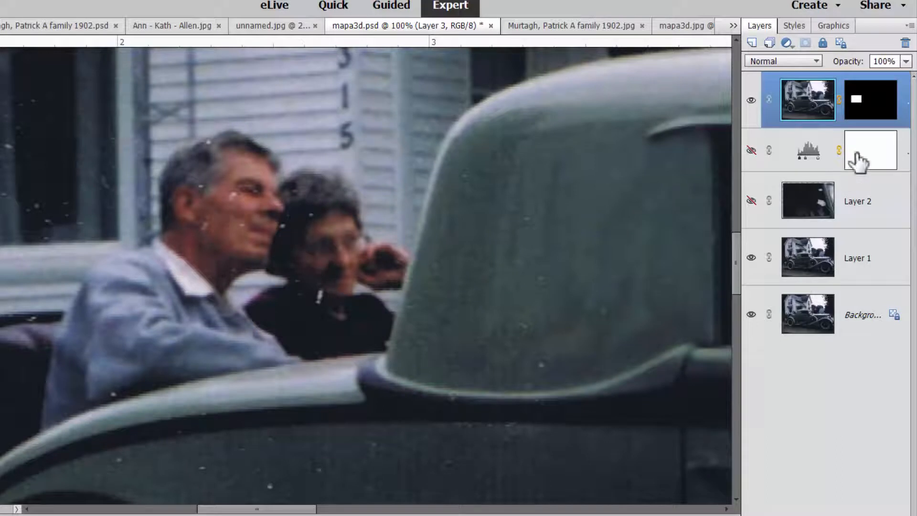
Step: Paint on Layer 3's mask with a much larger brush to hide the dusty surroundings, keeping the couple's faces
click(872, 111)
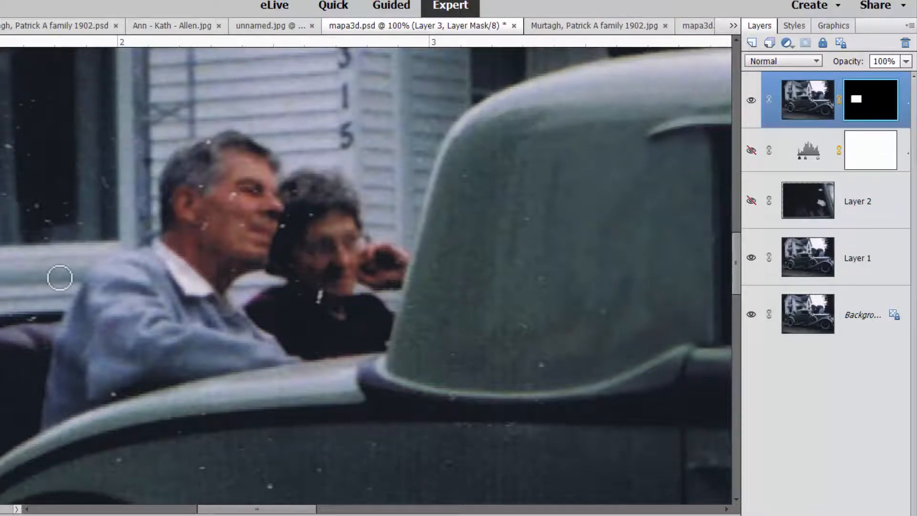
key(bracketright)
key(bracketright)
key(bracketright)
key(bracketright)
key(bracketright)
key(bracketright)
key(bracketright)
key(bracketright)
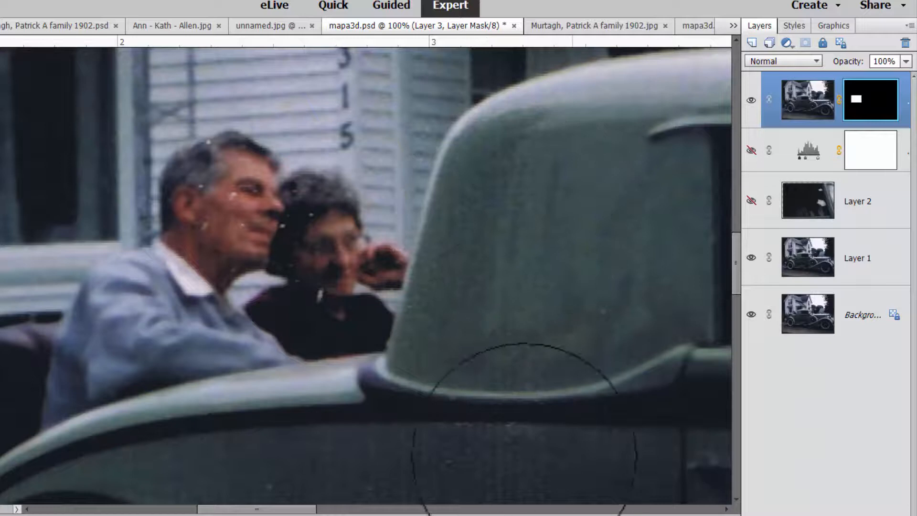
drag(3, 466, 5, 334)
right_click(23, 264)
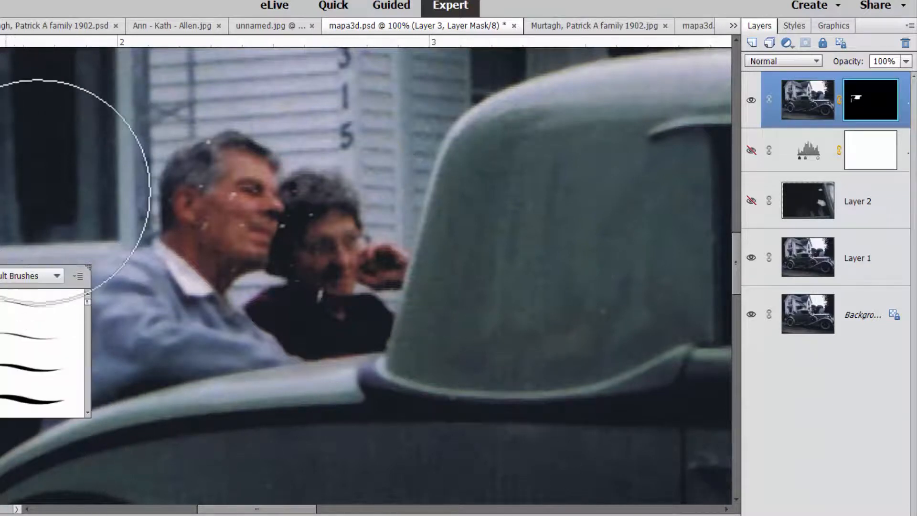
click(47, 167)
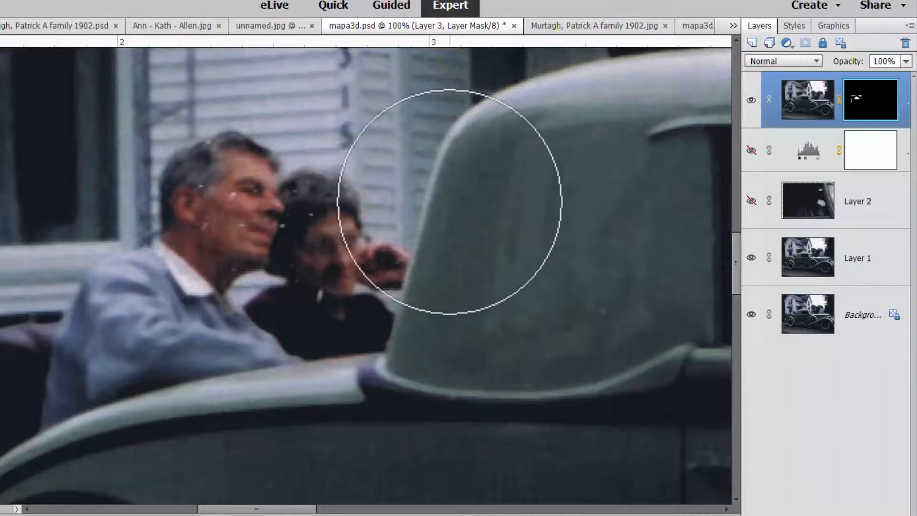
Step: Heal the dust specks on the man's face and hair on Layer 3's image with a smaller Spot Healing Brush, undoing unwanted strokes
key(bracketleft)
key(bracketleft)
key(bracketleft)
key(bracketleft)
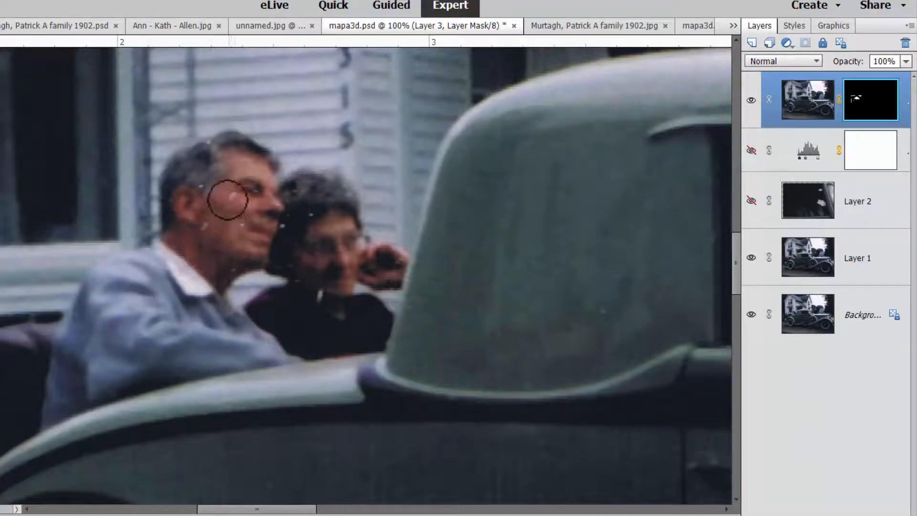
click(834, 132)
click(819, 97)
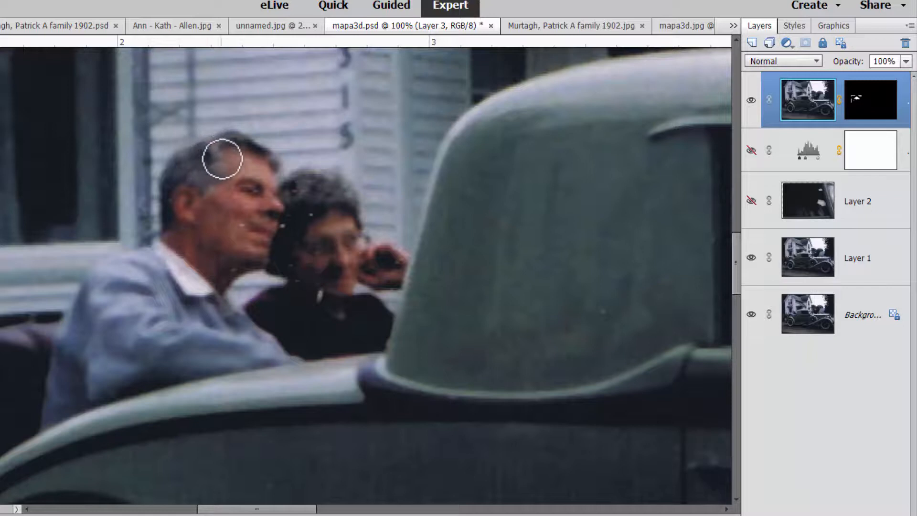
key(ctrl+z)
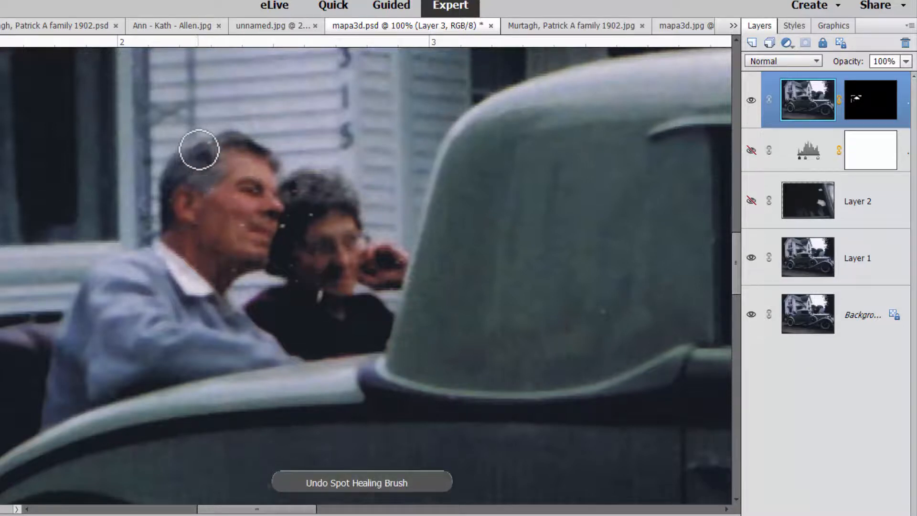
key(ctrl+z)
key(alt)
alt+click(211, 146)
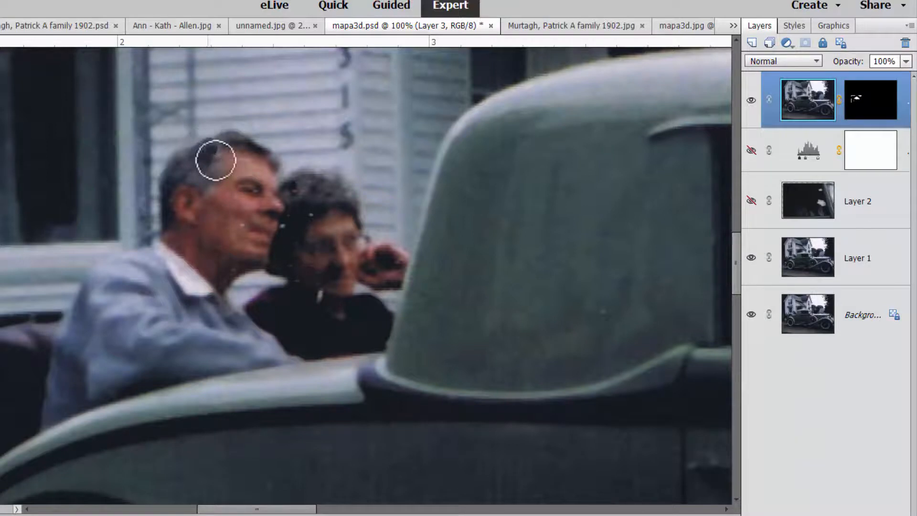
Step: Heal the specks in the woman's dark hair and on the man's cheek, and undo the last healing stroke
click(285, 226)
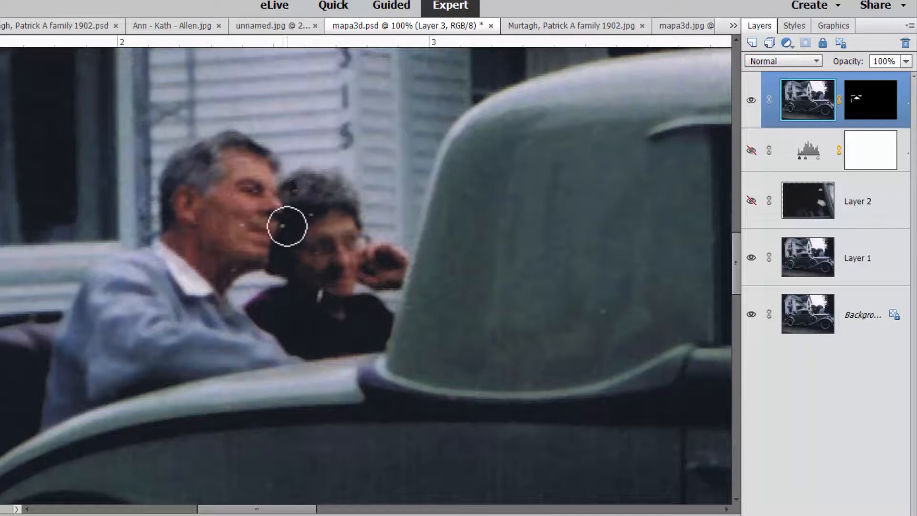
click(311, 214)
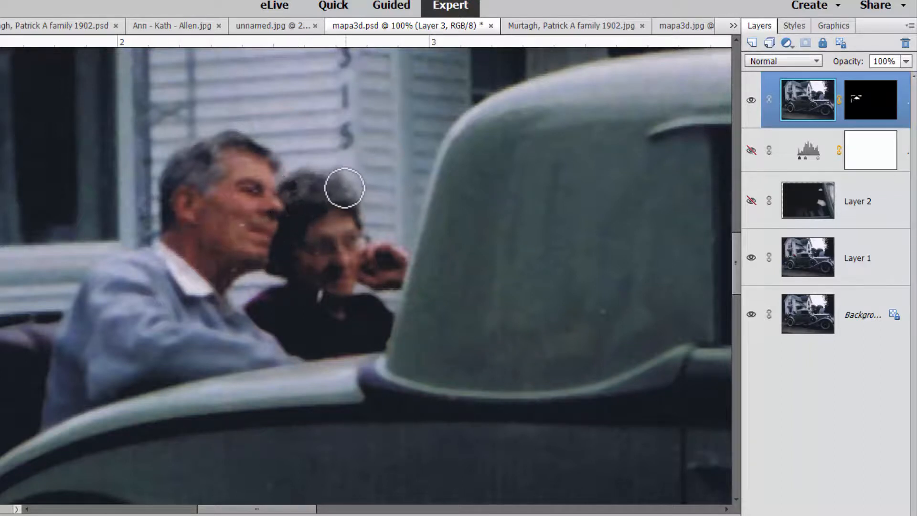
click(241, 229)
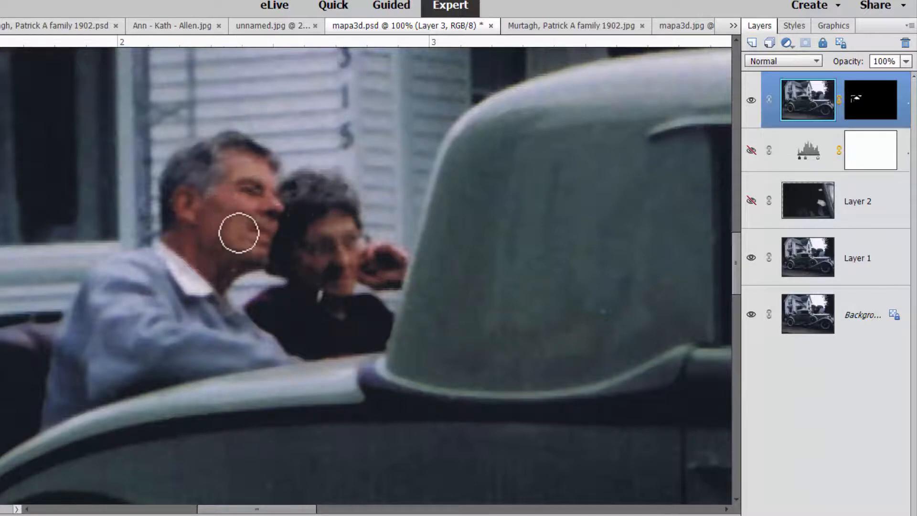
key(ctrl+z)
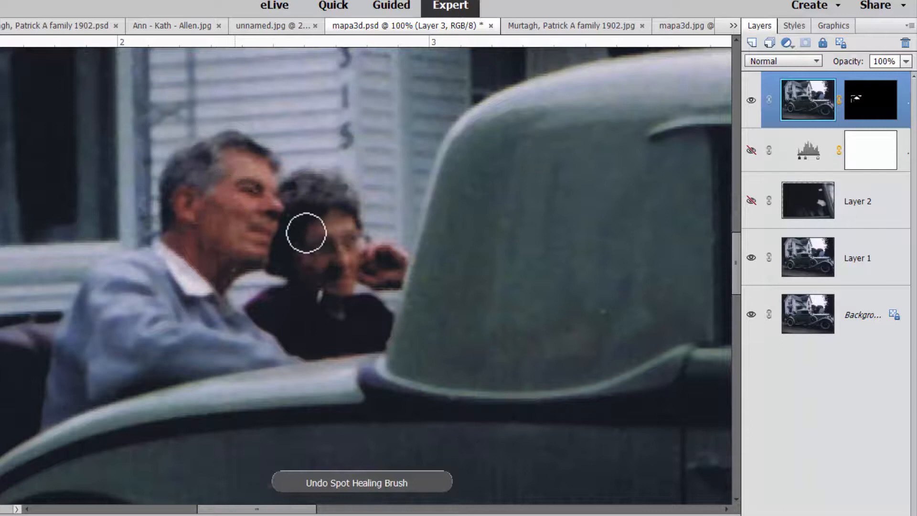
Step: Check the woman's face up close, and compare the whole photo with Layer 3 hidden and shown
scroll(304, 231, up, 2)
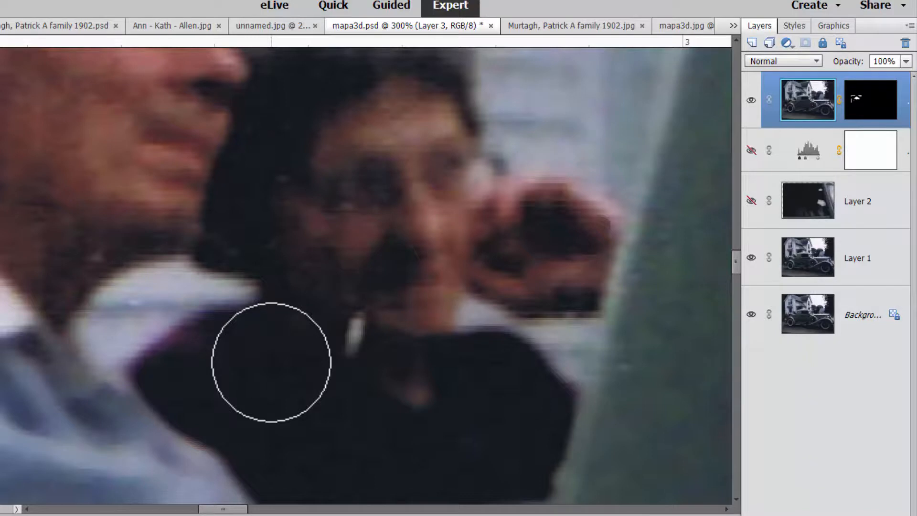
key(ctrl+0)
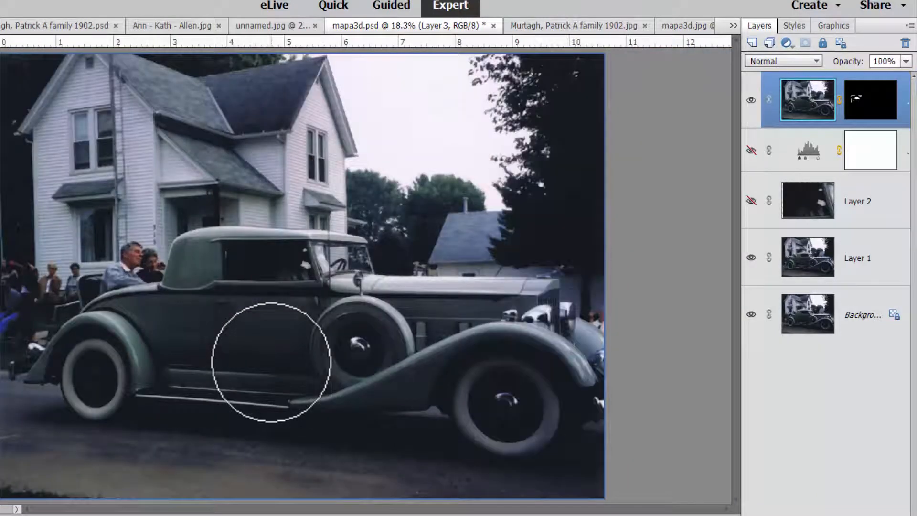
click(751, 101)
click(751, 101)
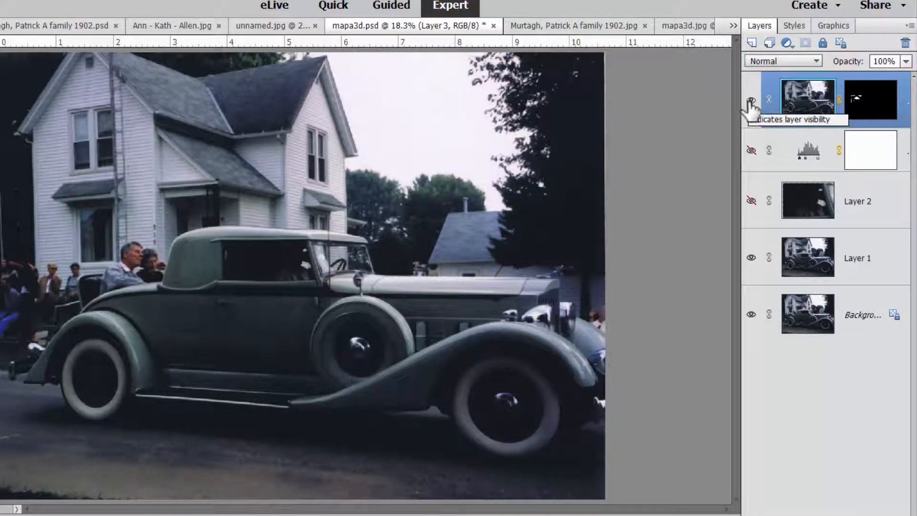
click(750, 101)
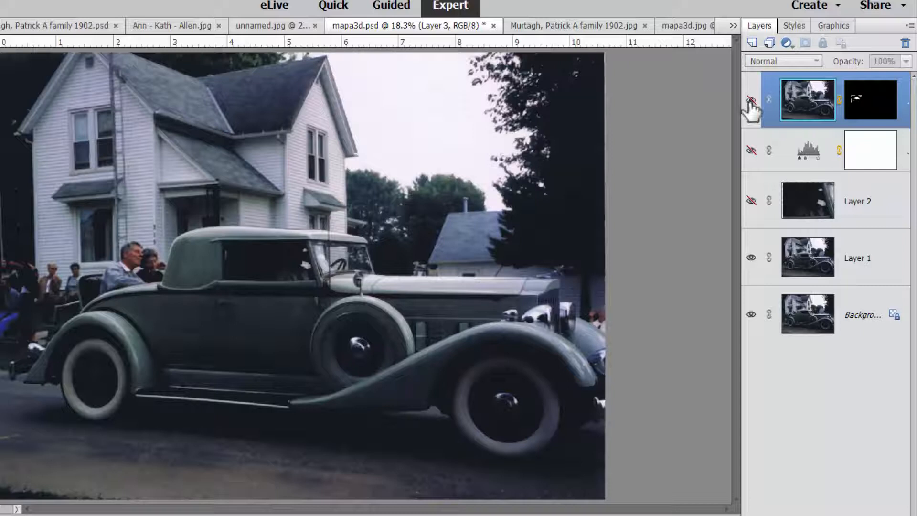
click(751, 101)
click(750, 100)
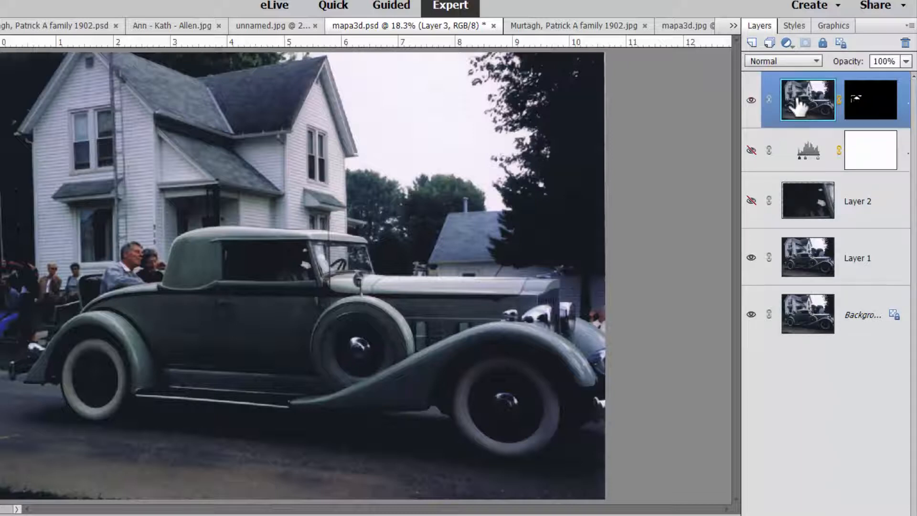
Step: Merge a copy of all visible layers into a new layer at the top of the stack
key(ctrl+shift+alt+e)
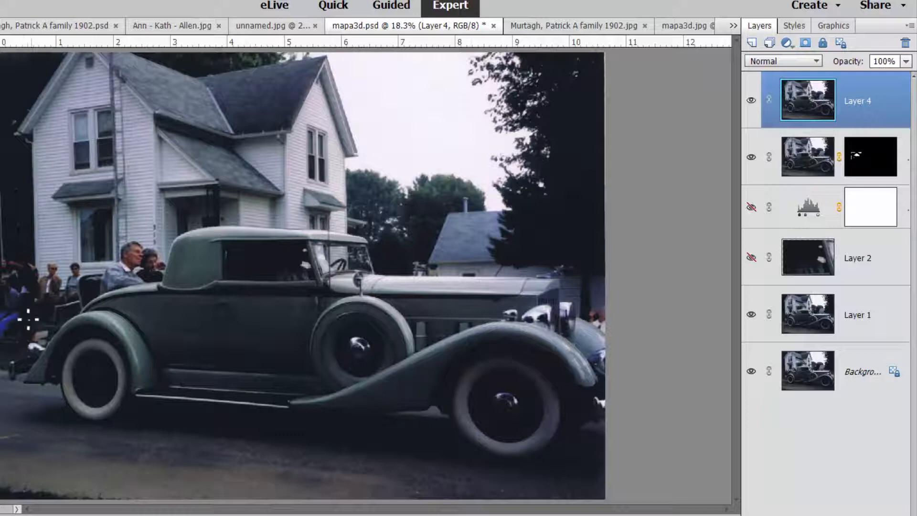
Step: Select the white house and the small building behind the car's hood with Quick Selection, declining the Filter Keys prompt
mouse_move(65, 156)
mouse_down()
mouse_move(112, 147)
mouse_move(209, 155)
mouse_move(254, 166)
mouse_up()
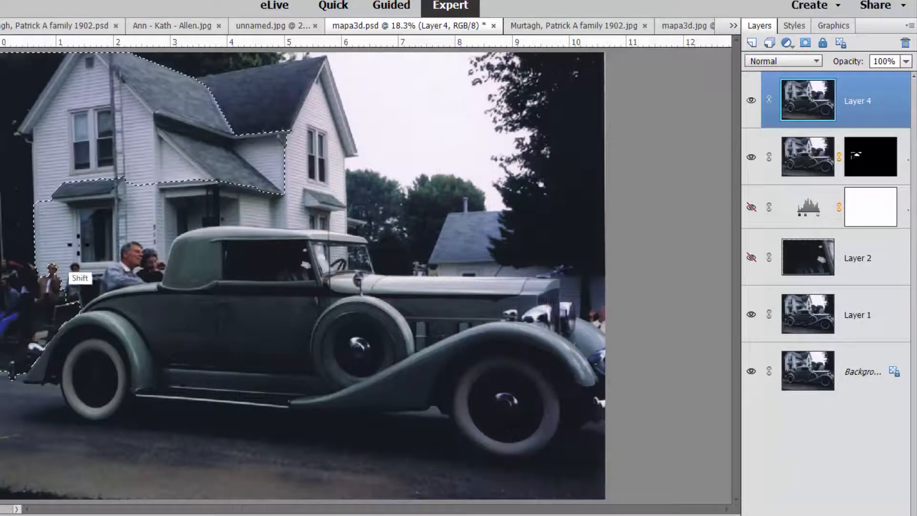
mouse_move(66, 271)
mouse_down()
mouse_move(174, 207)
mouse_move(168, 222)
mouse_move(289, 226)
mouse_move(347, 191)
mouse_move(334, 96)
mouse_move(360, 205)
mouse_up()
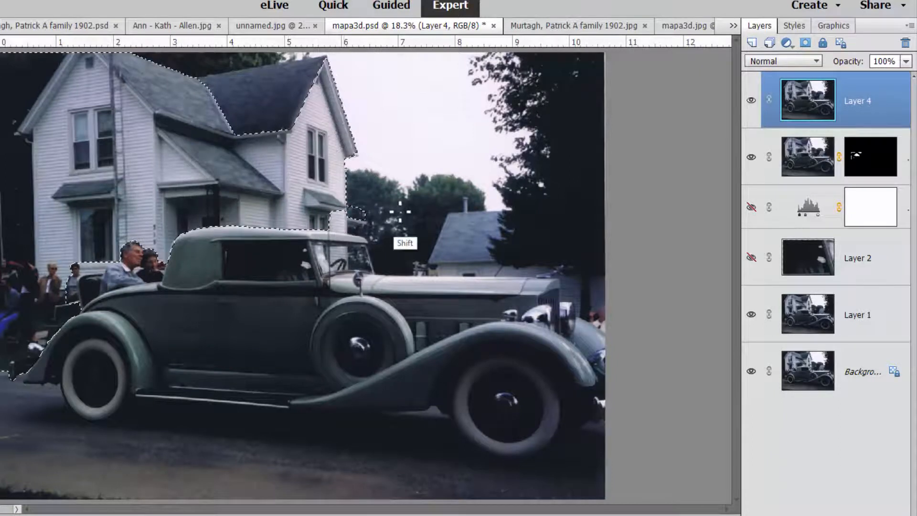
shift+click(450, 235)
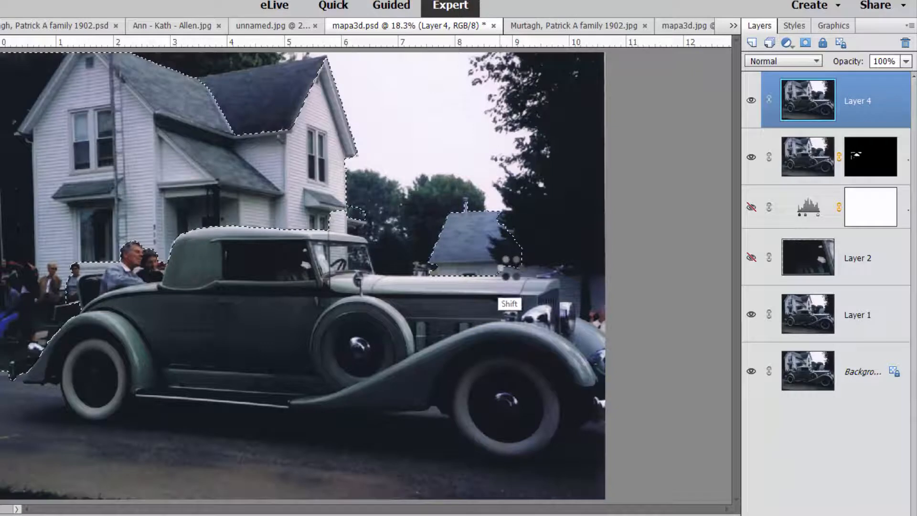
key(shift)
key(shift)
key(shift)
key(shift)
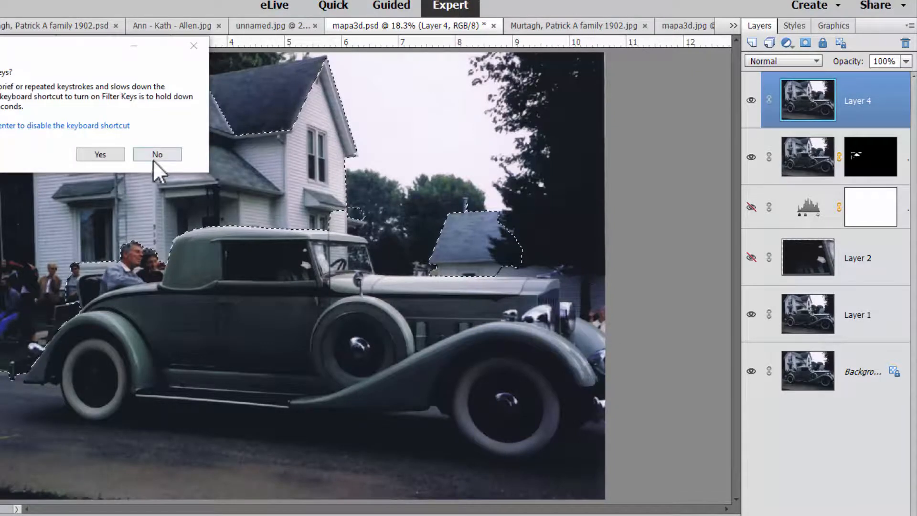
click(156, 153)
Step: Refine the background selection around the small building's tree edge, and subtract the dark area beside the house and the trees above its roof
shift+click(536, 273)
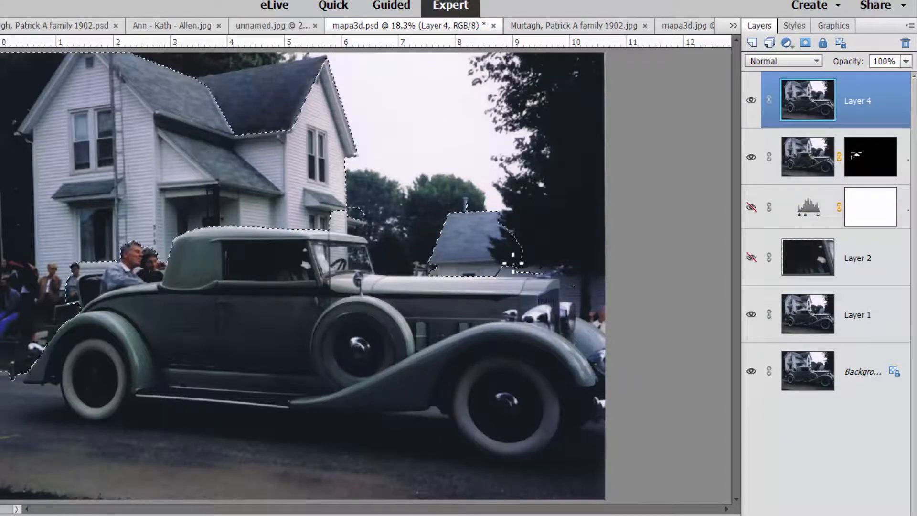
mouse_move(508, 257)
mouse_down()
mouse_move(499, 237)
mouse_move(496, 255)
mouse_move(520, 244)
mouse_up()
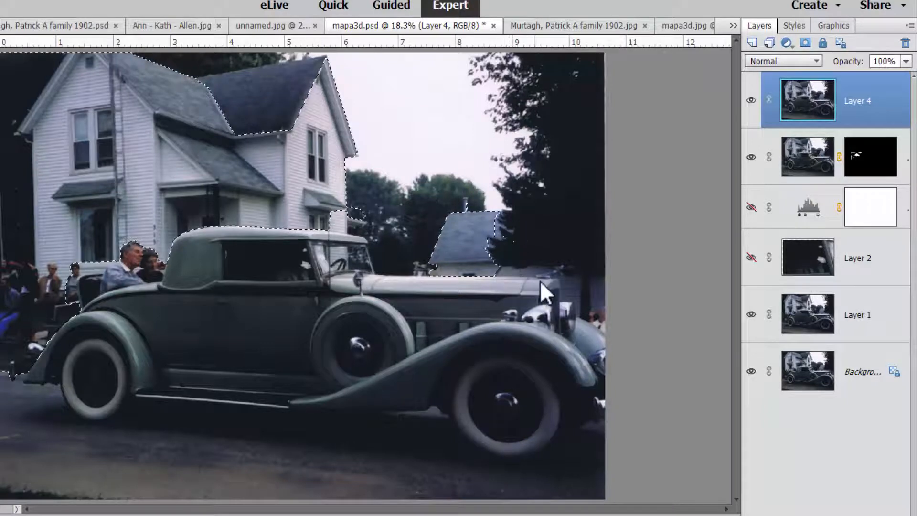
drag(508, 239, 528, 248)
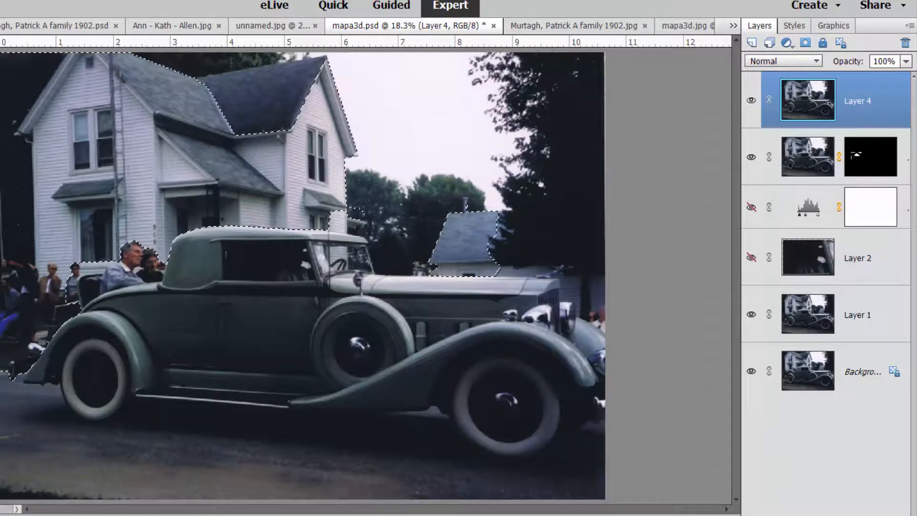
drag(9, 153, 17, 151)
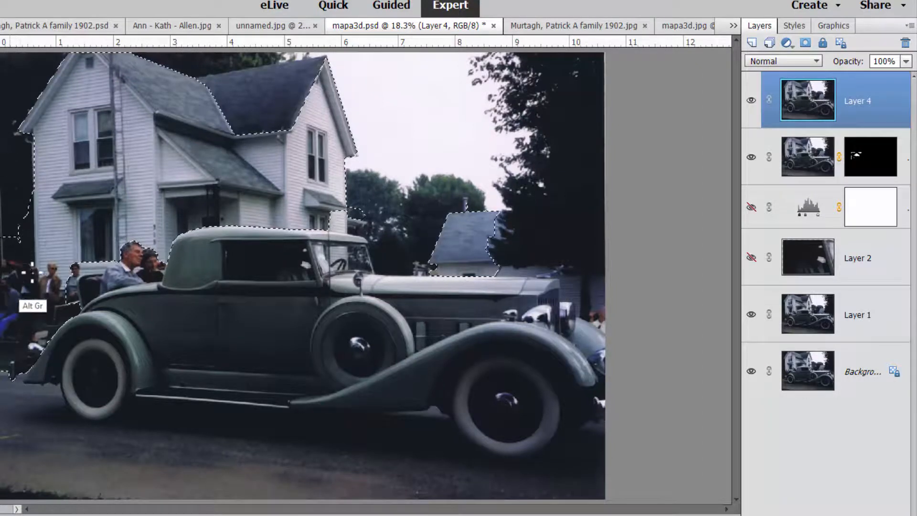
drag(13, 240, 12, 252)
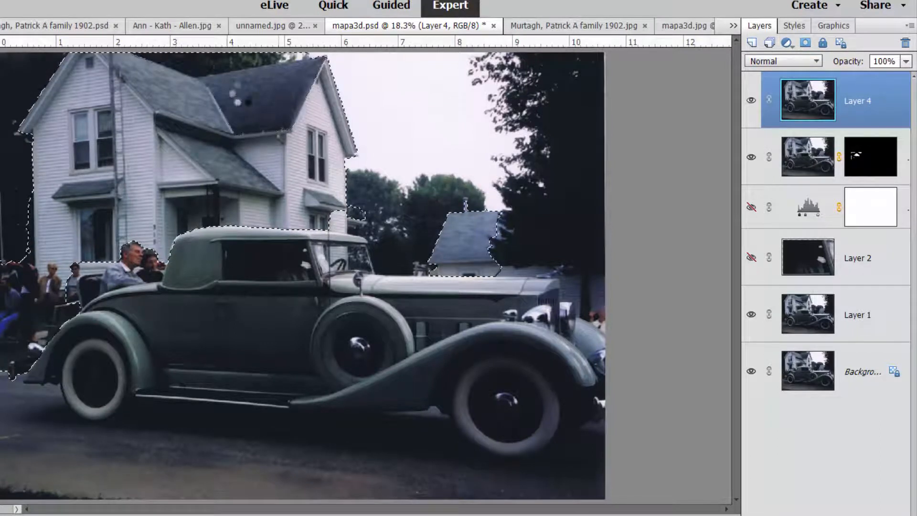
mouse_move(260, 58)
mouse_down()
mouse_move(173, 63)
mouse_move(142, 55)
mouse_move(162, 58)
mouse_up()
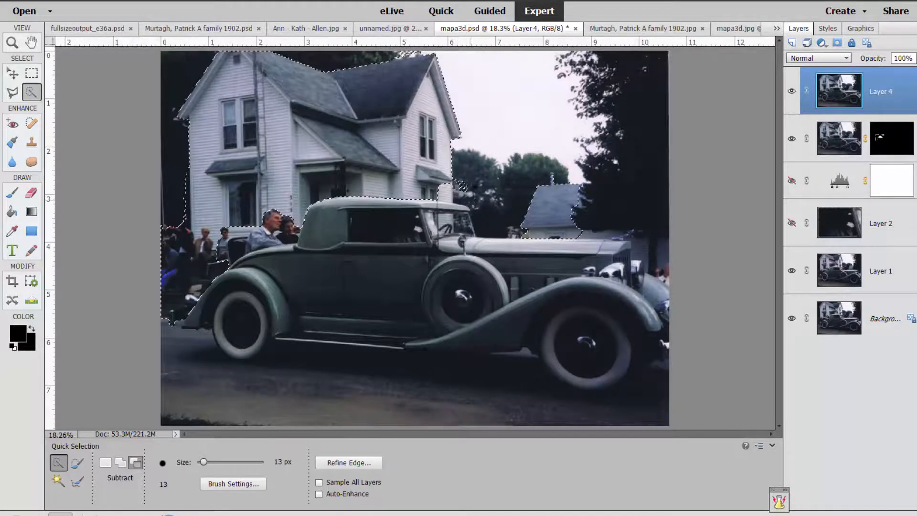
key(alt)
key(alt)
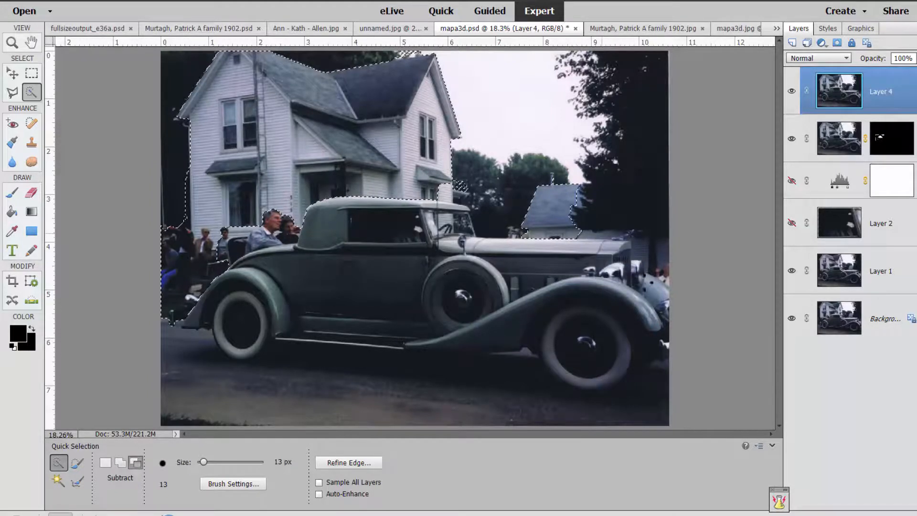
Step: Try a Content-Aware fill on the selected background with Normal mode and 100% opacity, and discard the fill and the selection
key(alt+e)
click(64, 107)
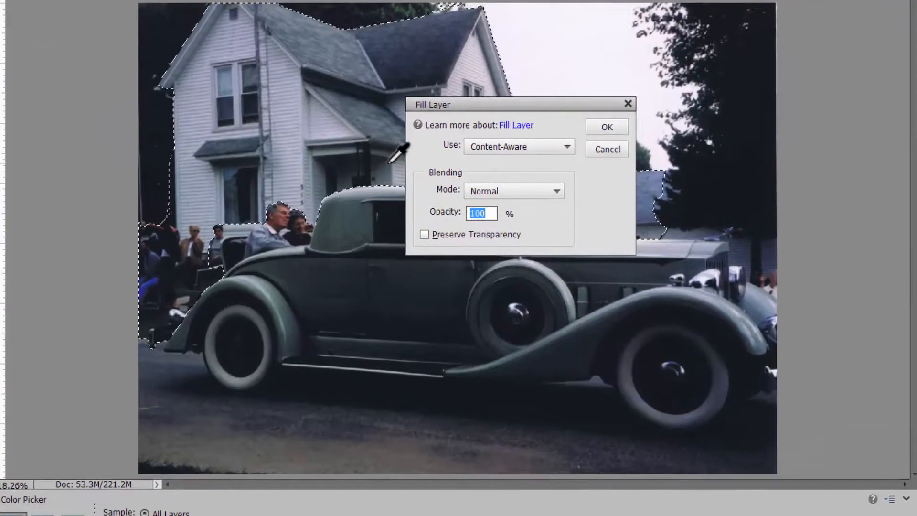
click(602, 132)
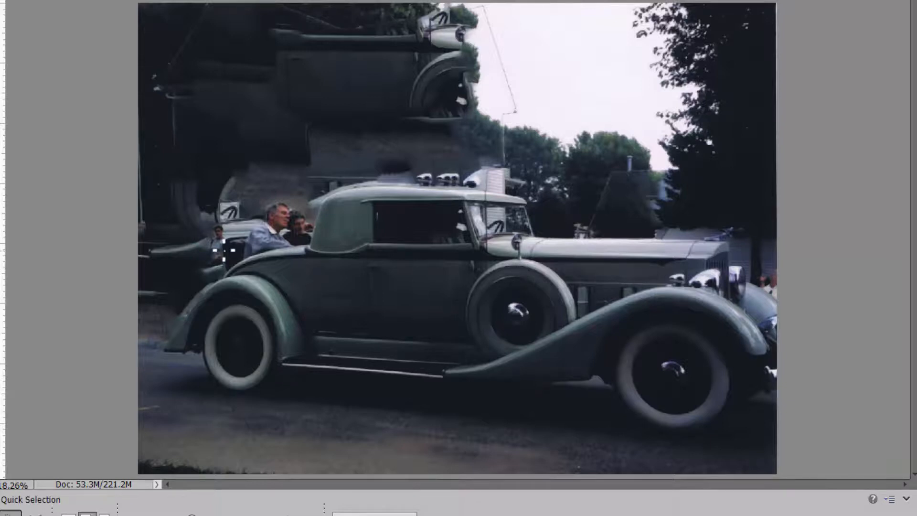
key(ctrl+z)
key(ctrl+z)
key(ctrl+z)
key(ctrl+z)
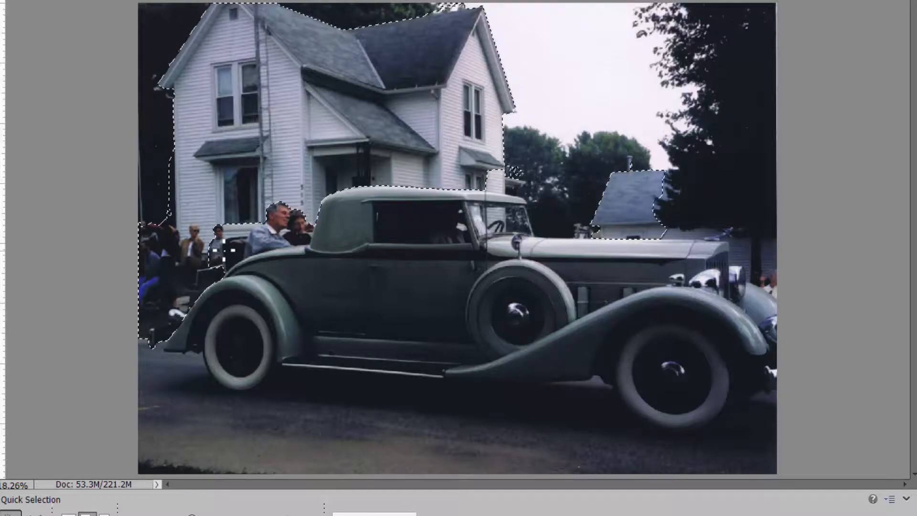
key(alt)
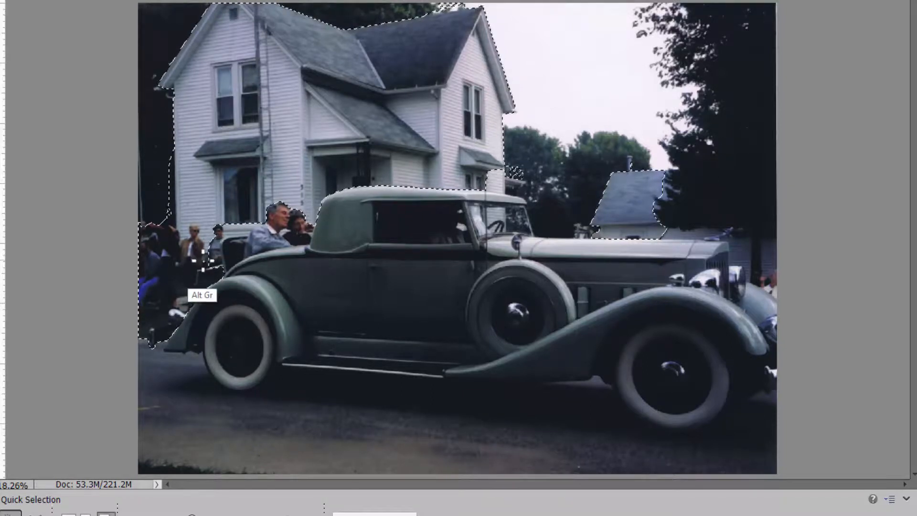
key(ctrl+d)
Step: Select the road, the car and the couple in the back seat with Quick Selection, leaving the bystanders out
mouse_move(256, 304)
mouse_down()
mouse_move(709, 449)
mouse_move(710, 477)
mouse_up()
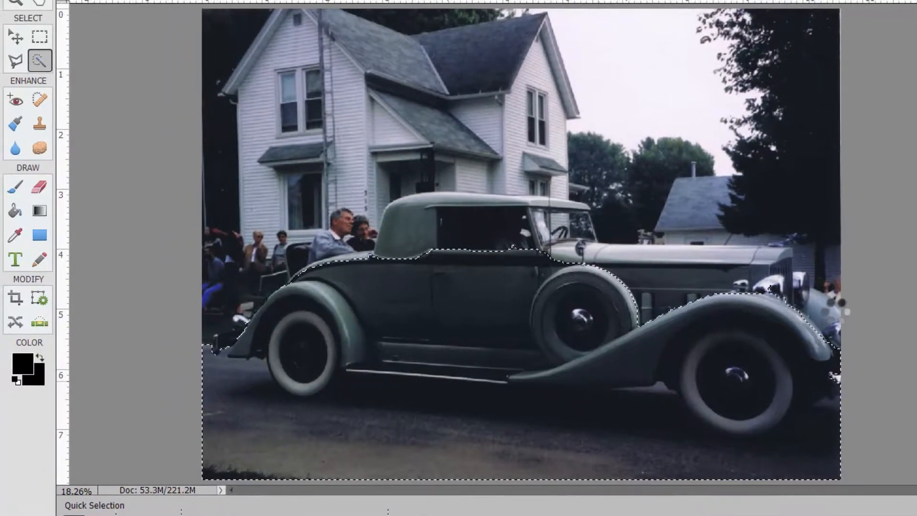
mouse_move(829, 311)
mouse_down()
mouse_move(717, 268)
mouse_move(597, 287)
mouse_up()
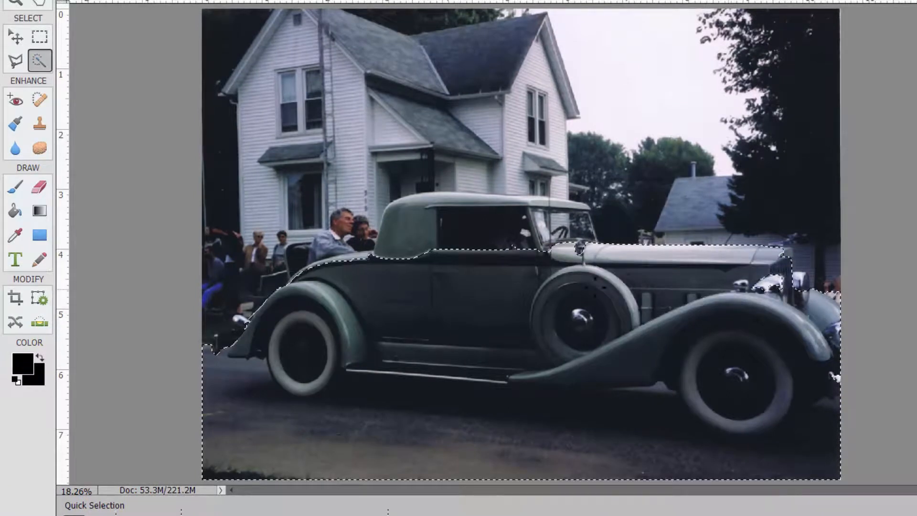
mouse_move(328, 241)
mouse_down()
mouse_move(334, 248)
mouse_move(324, 260)
mouse_move(325, 245)
mouse_move(304, 250)
mouse_move(304, 279)
mouse_move(290, 253)
mouse_move(293, 274)
mouse_up()
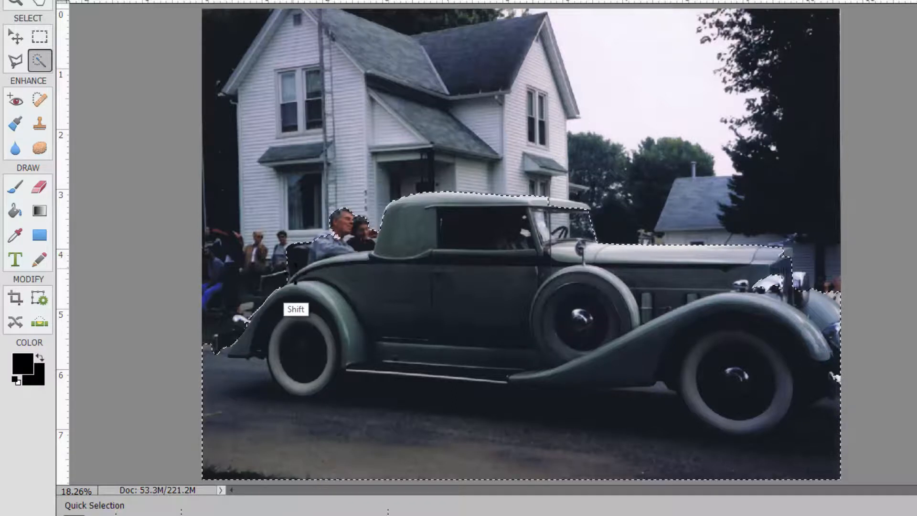
mouse_move(234, 335)
mouse_down()
mouse_move(254, 338)
mouse_move(242, 344)
mouse_move(241, 320)
mouse_move(227, 341)
mouse_up()
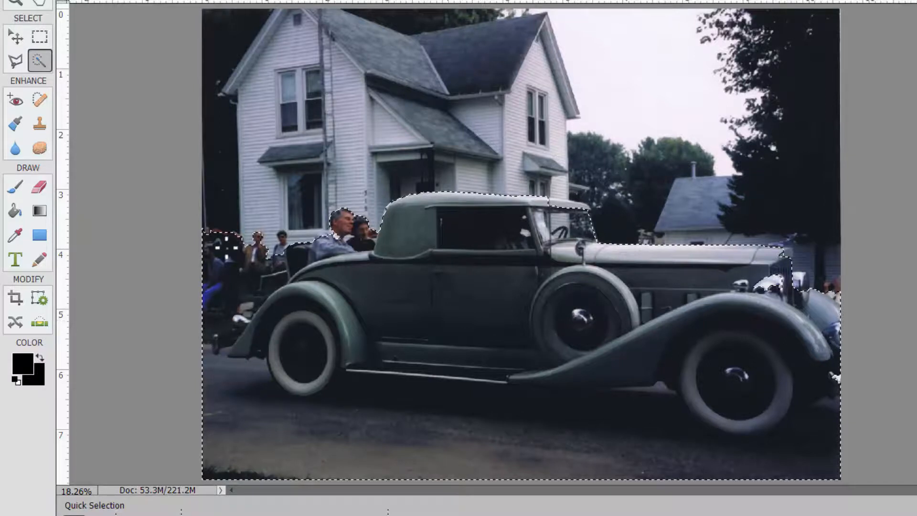
mouse_move(216, 219)
mouse_down()
mouse_move(217, 339)
mouse_move(264, 295)
mouse_move(278, 261)
mouse_up()
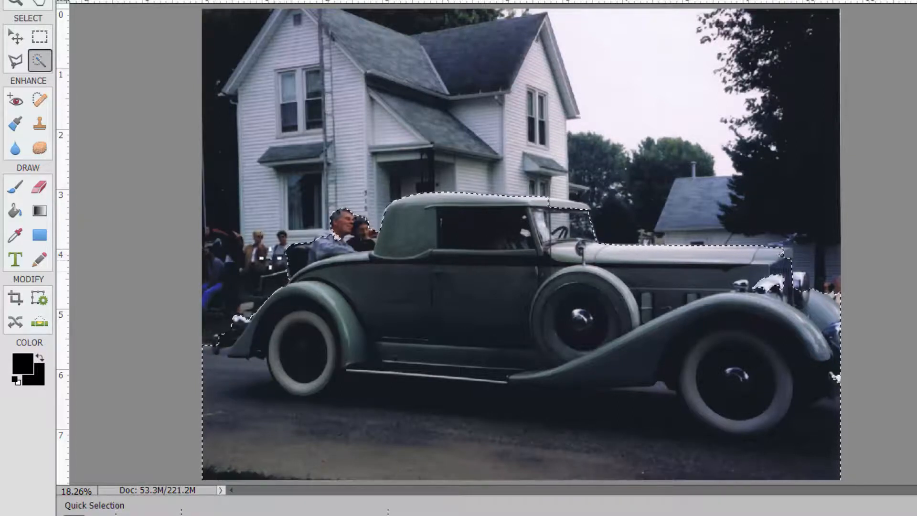
Step: Add the hood ornament and the far headlight at the car's front to the selection, working up close
key(ctrl+plus)
key(ctrl+plus)
drag(865, 308, 417, 291)
mouse_move(531, 295)
mouse_down()
mouse_move(504, 313)
mouse_move(516, 246)
mouse_move(565, 227)
mouse_up()
drag(594, 288, 583, 245)
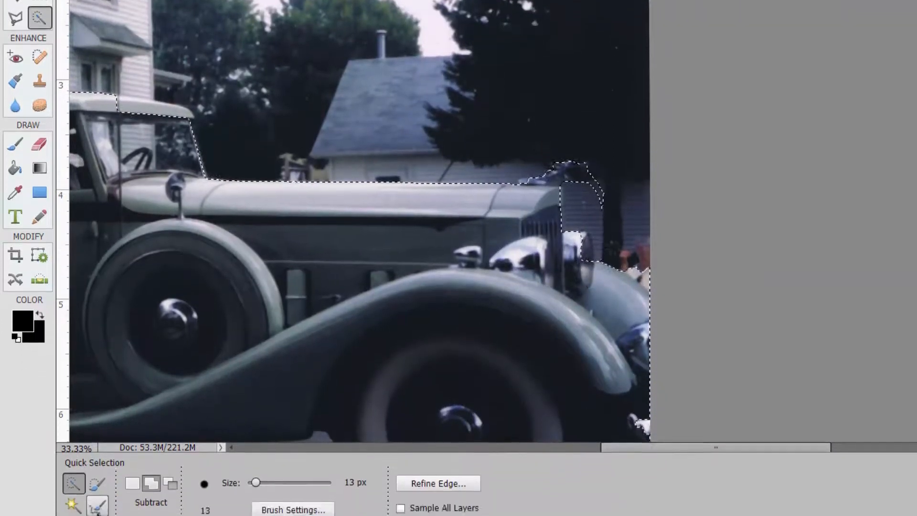
Step: Clean the selection around the front grille and headlight and extend it over the windshield roof with the 80 px Refine Selection Brush in Push mode
click(98, 504)
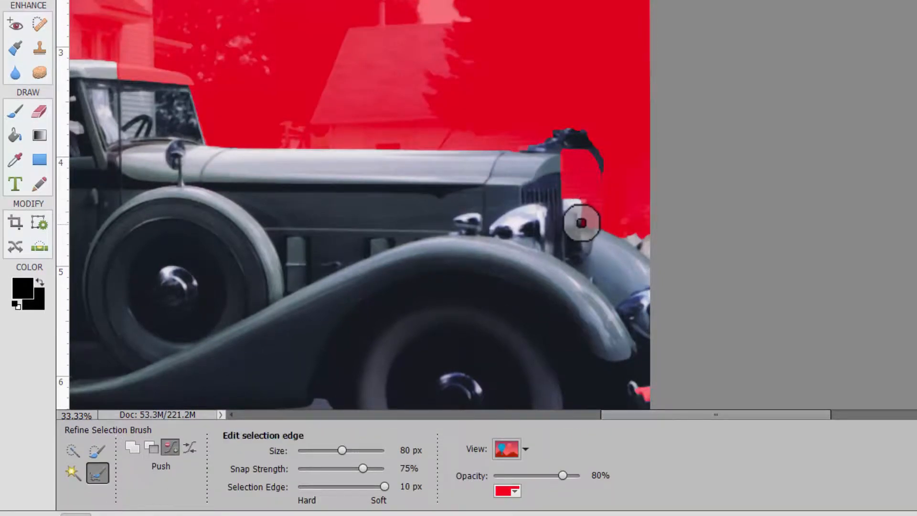
drag(594, 147, 557, 148)
drag(602, 168, 589, 233)
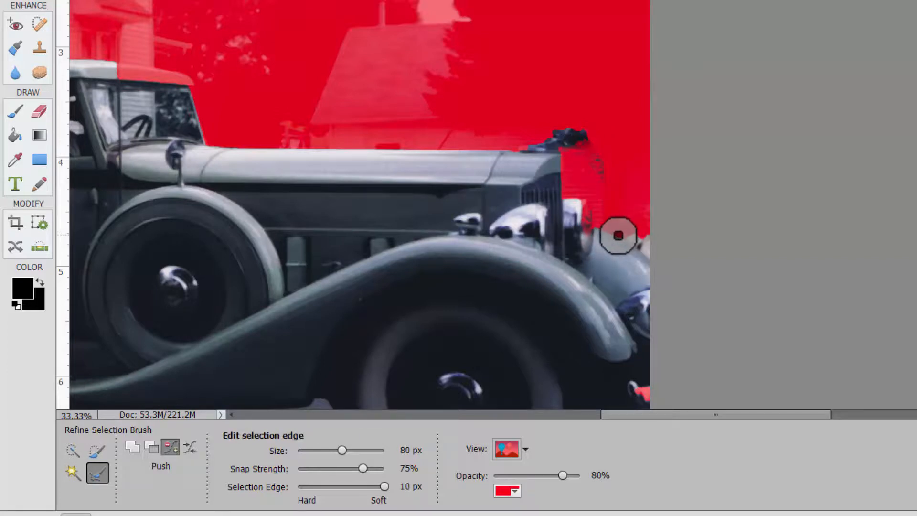
mouse_move(604, 167)
mouse_down()
mouse_move(606, 185)
mouse_move(609, 174)
mouse_up()
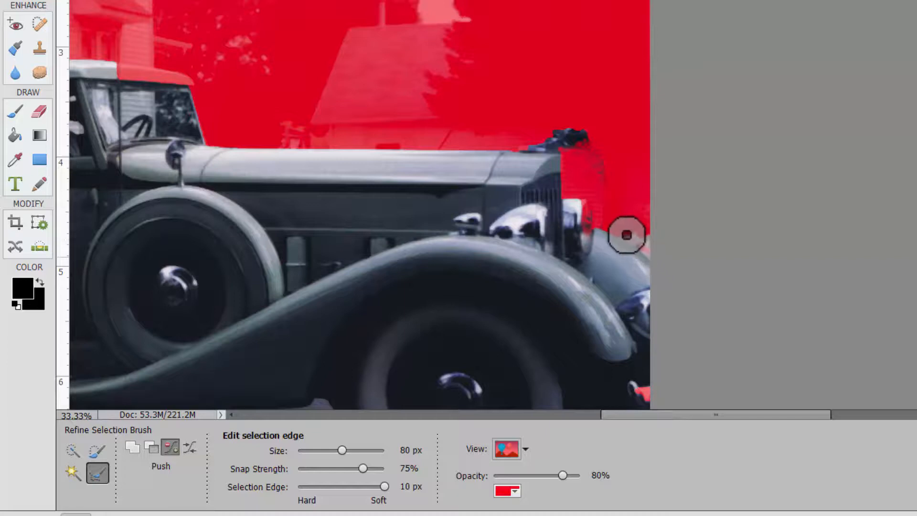
drag(646, 210, 646, 231)
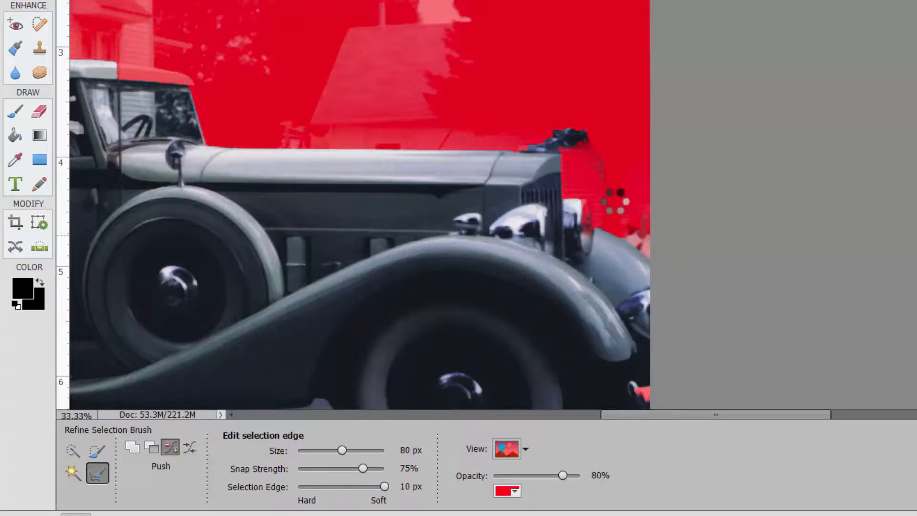
drag(168, 128, 504, 176)
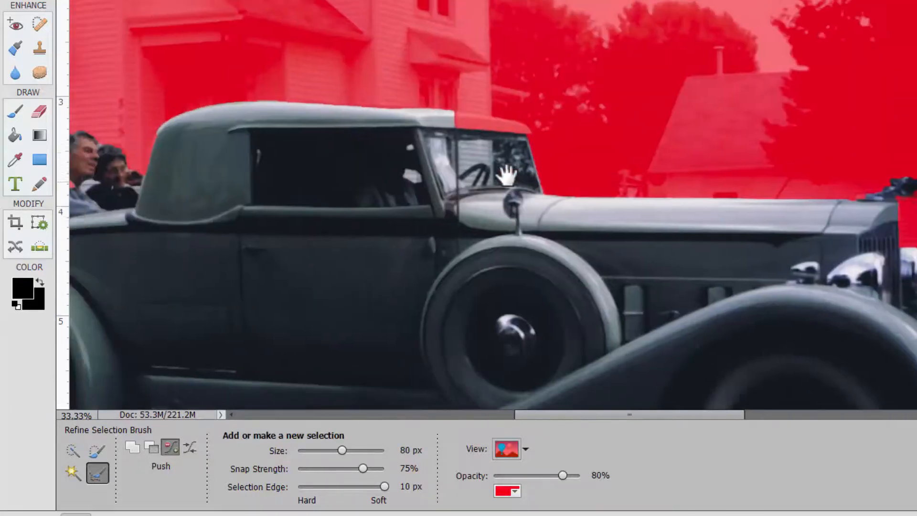
mouse_move(440, 123)
mouse_down()
mouse_move(488, 125)
mouse_move(448, 127)
mouse_move(470, 120)
mouse_move(456, 116)
mouse_move(525, 128)
mouse_move(466, 115)
mouse_move(425, 120)
mouse_move(512, 138)
mouse_up()
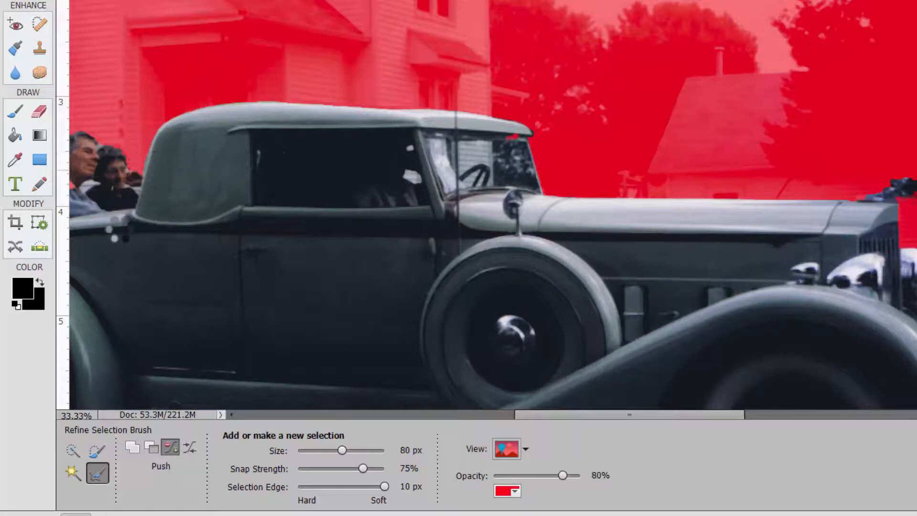
Step: Push the selection edge around the rear seat back, the man's shoulder and the top of the rear fender
drag(160, 221, 462, 274)
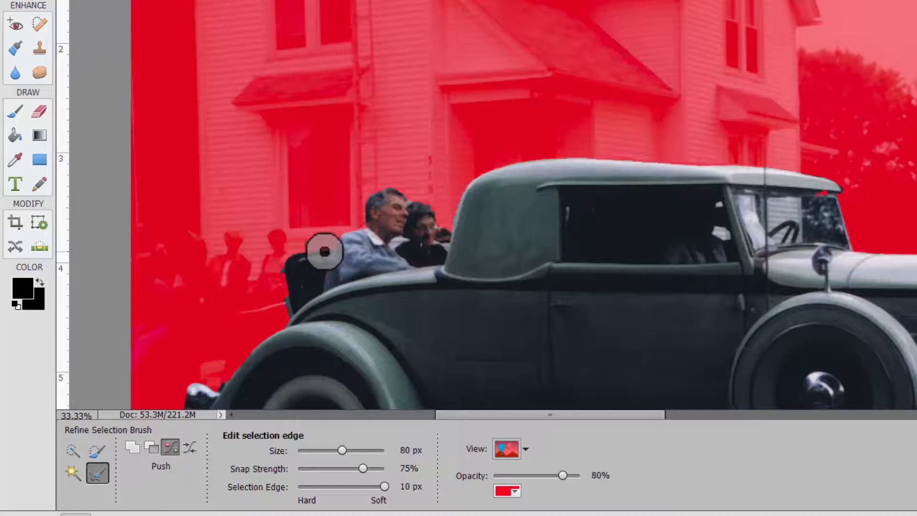
mouse_move(325, 252)
mouse_down()
mouse_move(286, 262)
mouse_move(289, 313)
mouse_move(291, 262)
mouse_move(348, 249)
mouse_up()
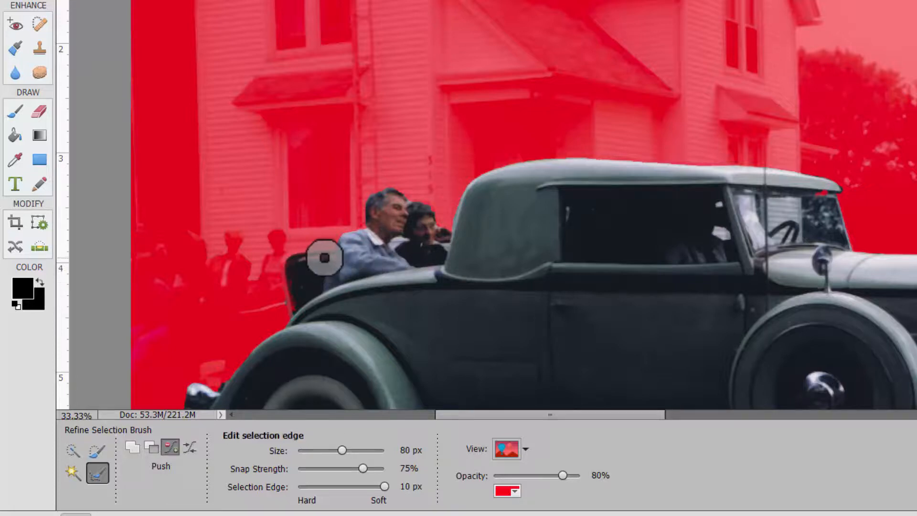
drag(303, 282, 295, 306)
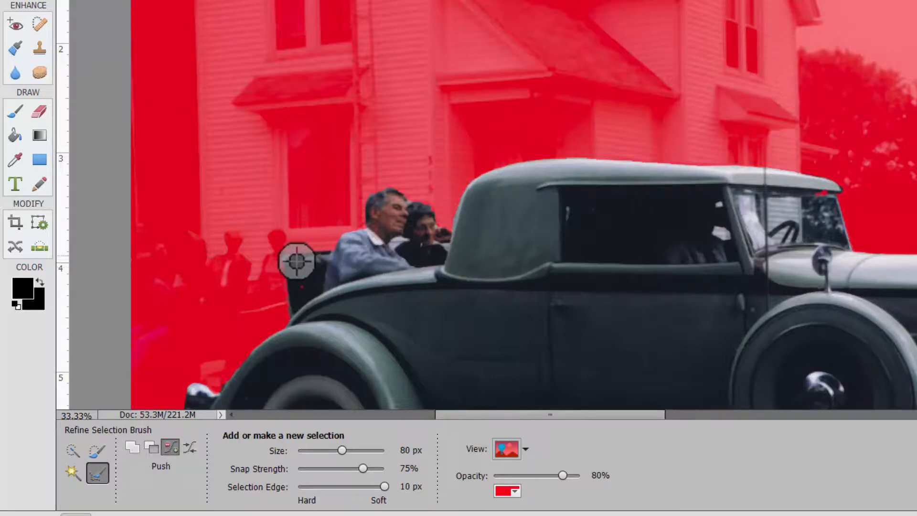
click(302, 294)
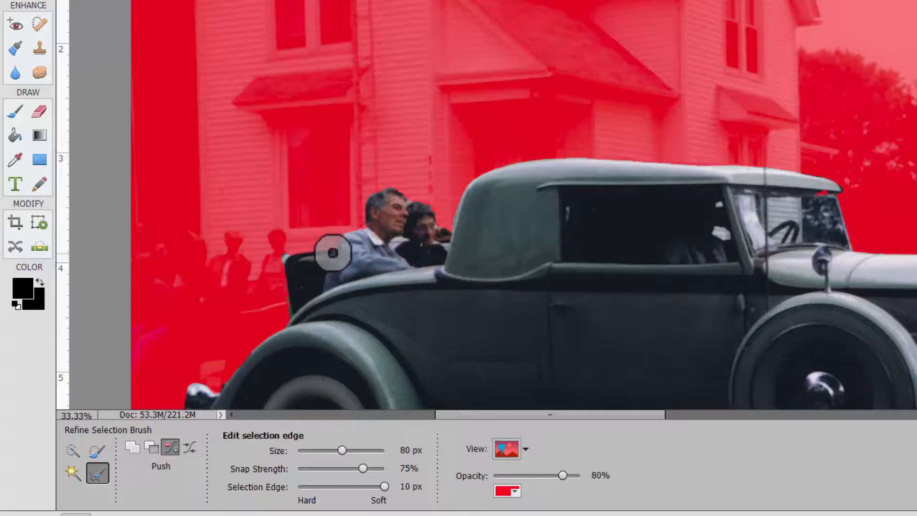
mouse_move(333, 252)
mouse_down()
mouse_move(309, 251)
mouse_move(280, 267)
mouse_move(291, 325)
mouse_move(323, 318)
mouse_up()
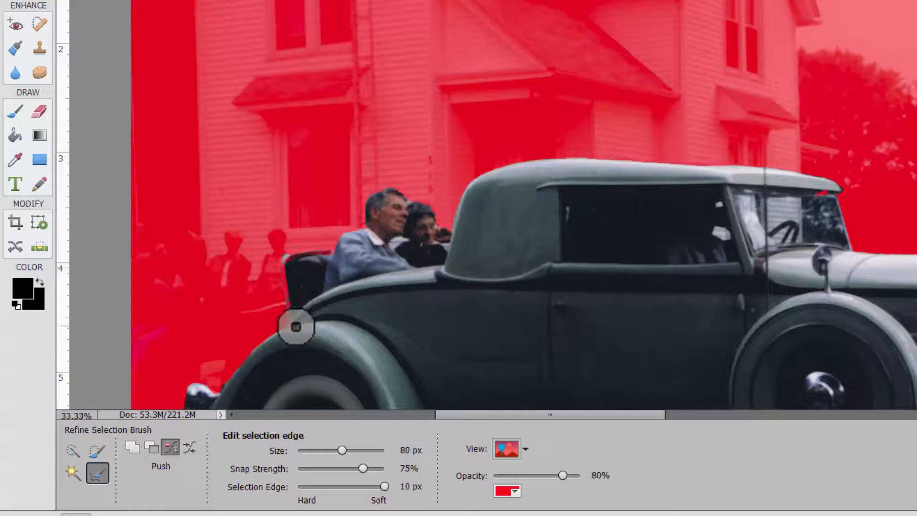
mouse_move(297, 327)
mouse_down()
mouse_move(286, 262)
mouse_move(293, 317)
mouse_move(363, 354)
mouse_up()
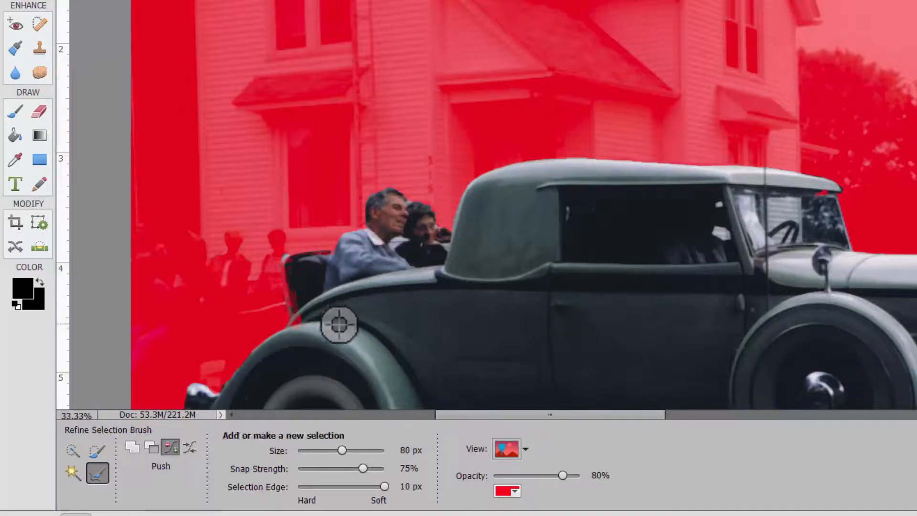
Step: Enlarge the Refine Selection Brush to 150 px and push the selection edge around the rear seat back and rear fender
key(bracketright)
key(bracketright)
key(bracketright)
key(bracketright)
key(bracketright)
key(bracketright)
key(bracketright)
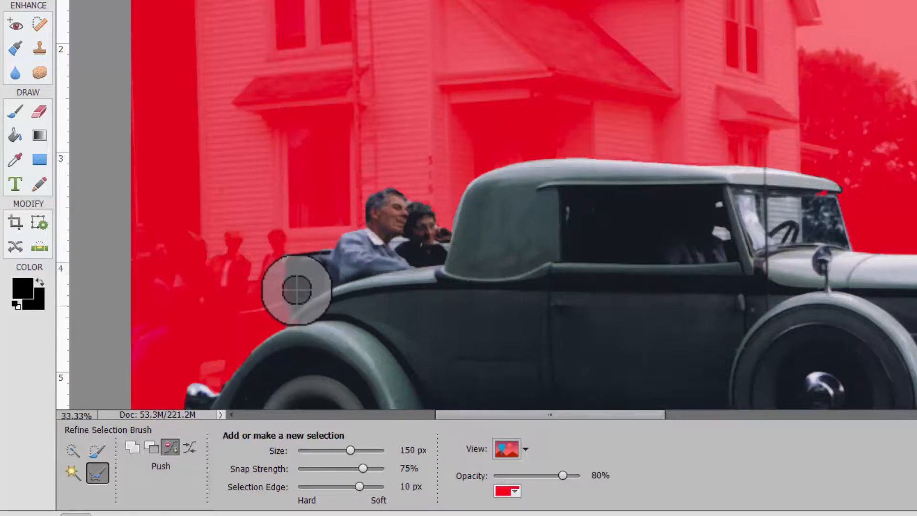
click(298, 319)
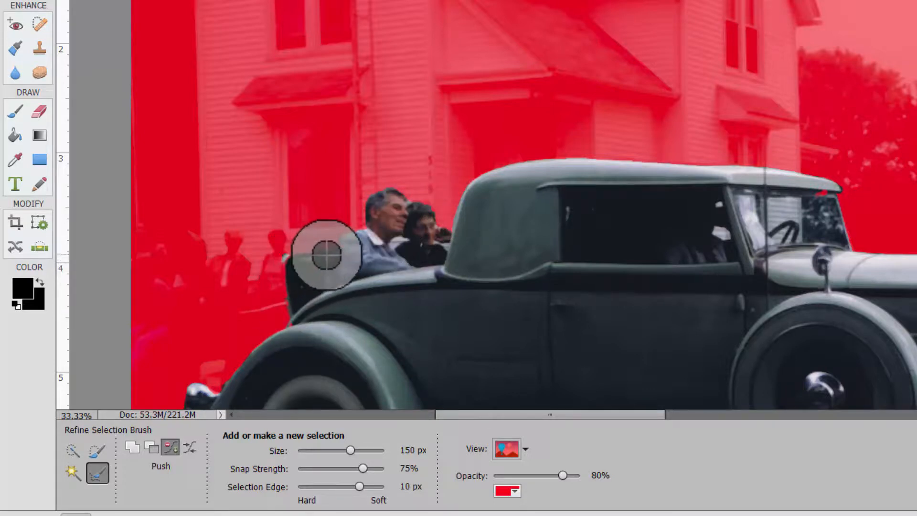
click(356, 376)
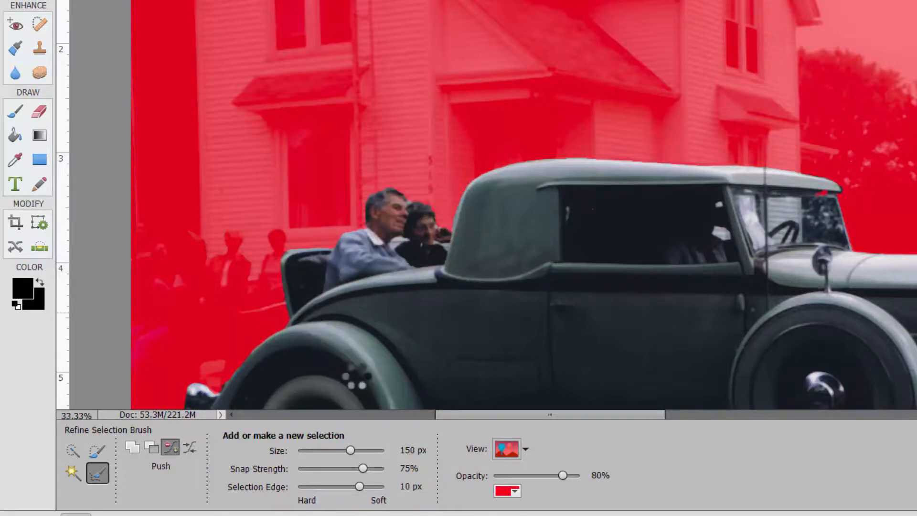
drag(327, 326, 401, 223)
mouse_move(272, 290)
mouse_down()
mouse_move(358, 238)
mouse_move(321, 244)
mouse_move(285, 270)
mouse_move(276, 280)
mouse_move(279, 310)
mouse_move(288, 274)
mouse_move(286, 315)
mouse_up()
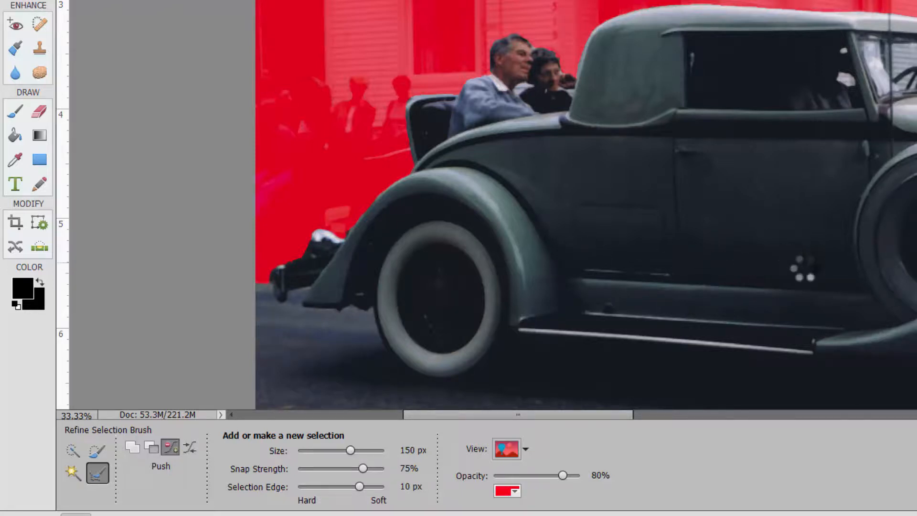
Step: Push the selection edge around the front bumper and along the front fender beside the headlight
drag(819, 276, 229, 237)
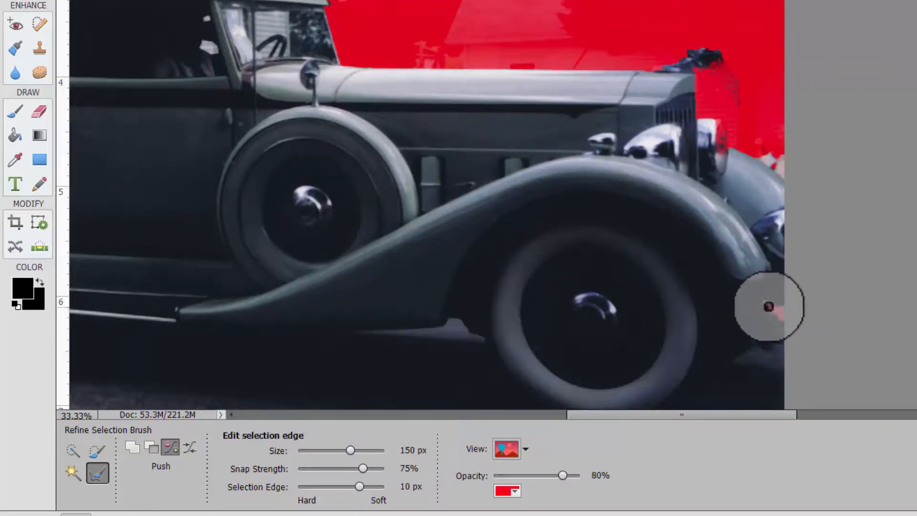
click(747, 125)
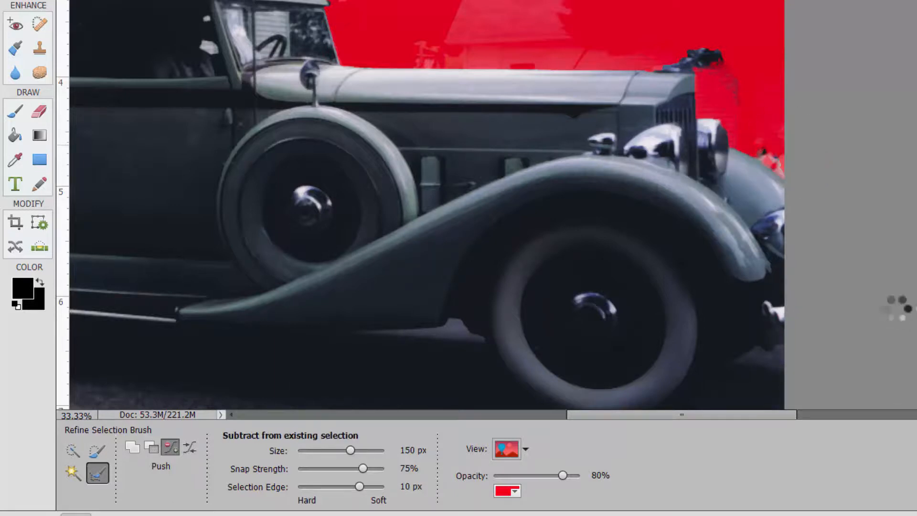
click(749, 147)
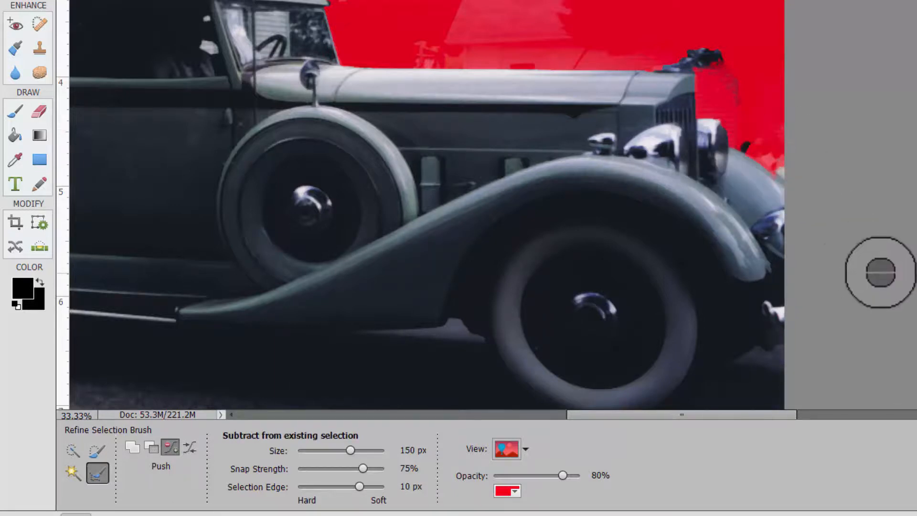
mouse_move(741, 120)
mouse_down()
mouse_move(717, 50)
mouse_move(740, 136)
mouse_up()
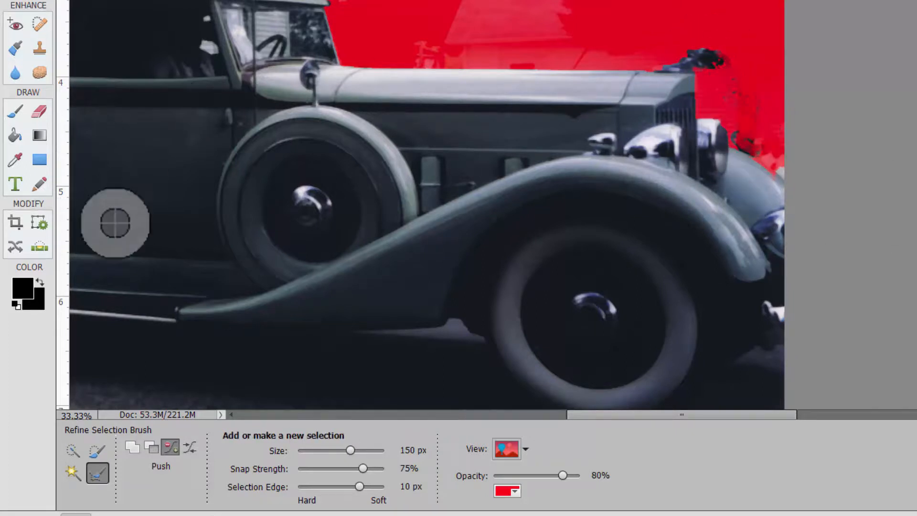
Step: Subtract the stray selected specks between the hood ornament and the front fender with an enlarged 326 px Selection Brush
click(72, 452)
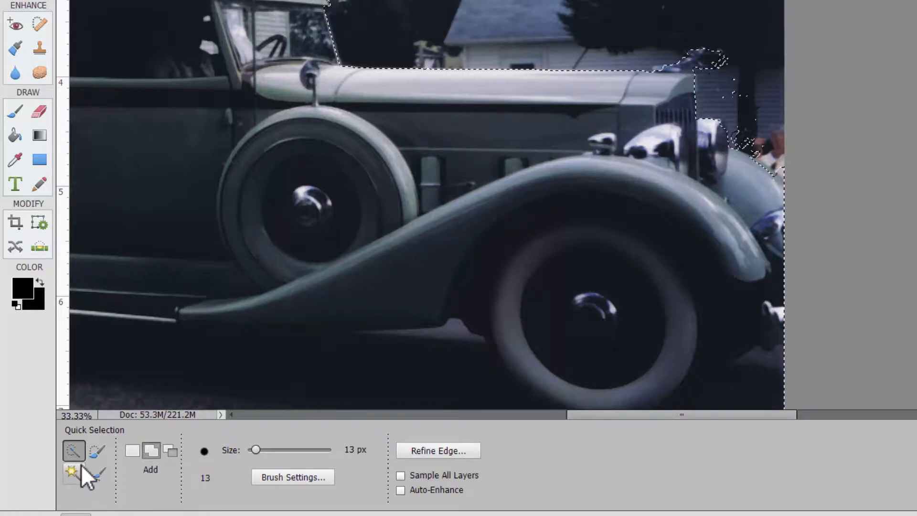
click(97, 452)
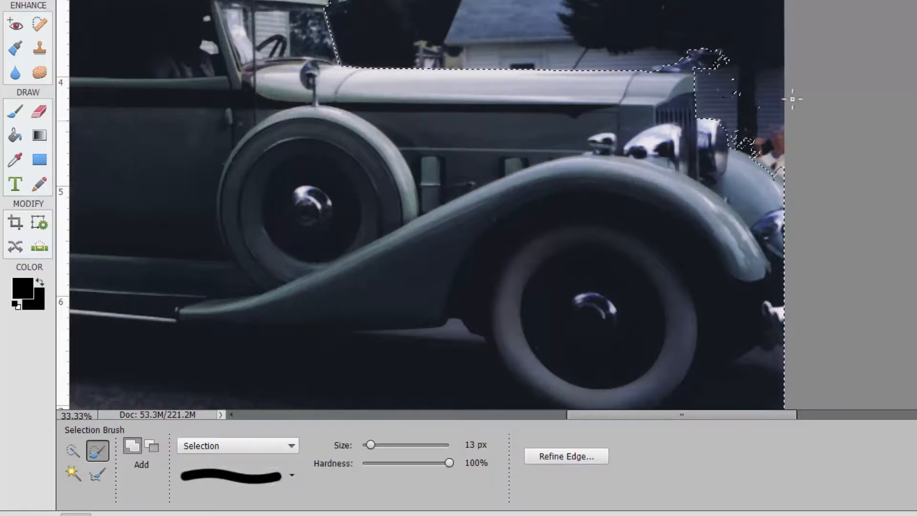
key(alt)
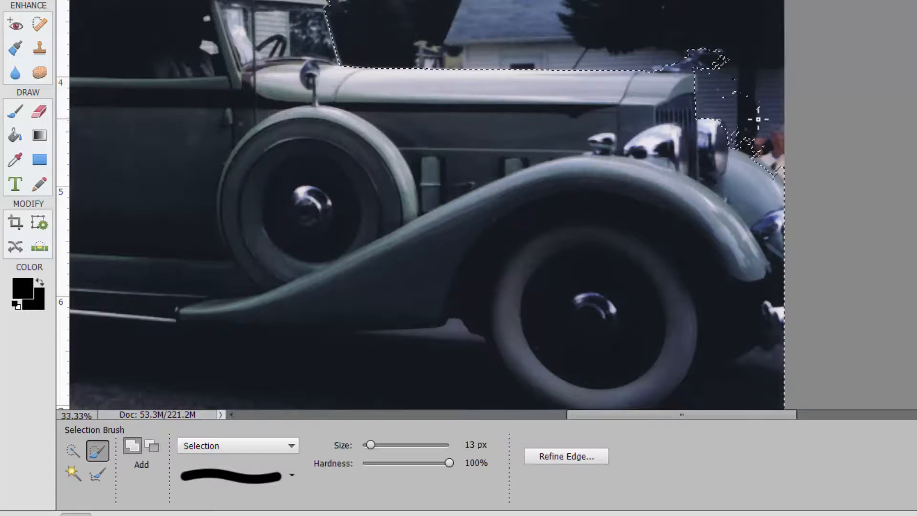
key(bracketright)
key(bracketright)
key(bracketright)
key(bracketright)
key(bracketright)
key(bracketright)
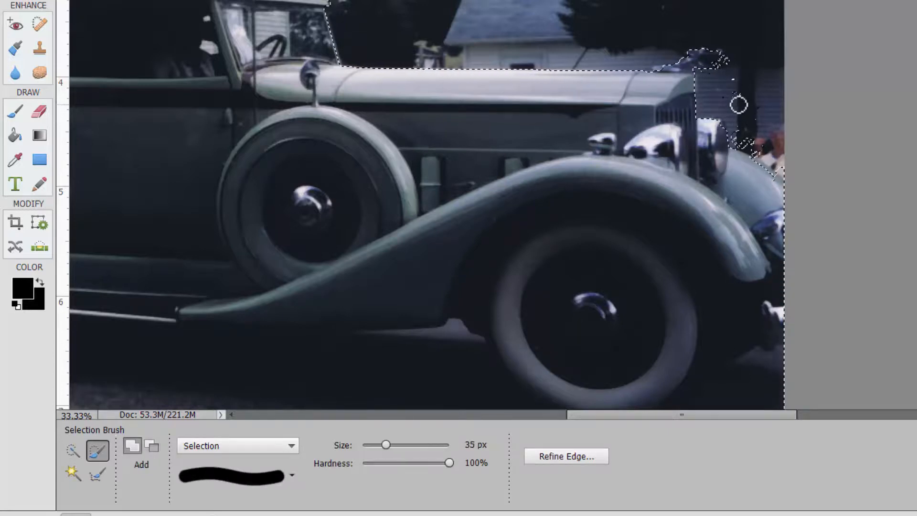
drag(406, 445, 419, 444)
alt+drag(754, 104, 772, 59)
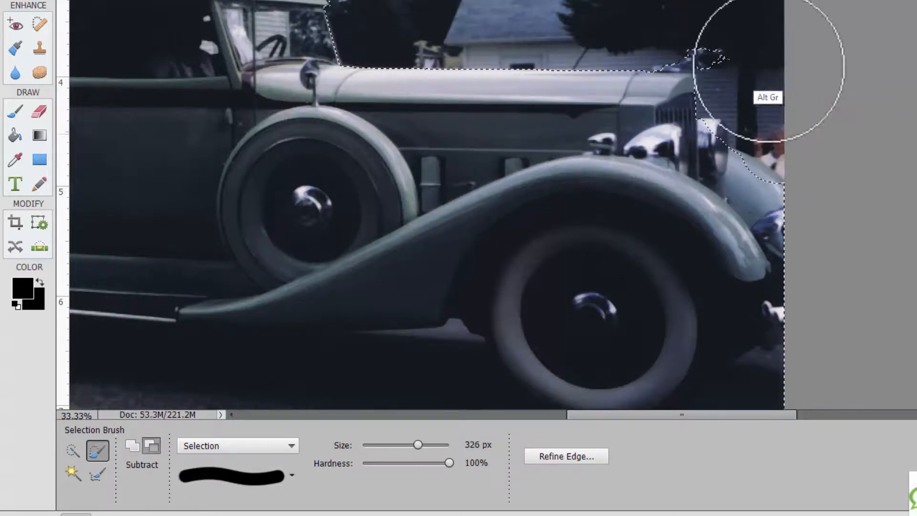
Step: Rebuild the selection around the front headlight and far fender with the Selection Brush, reducing it to 150 px
drag(719, 186, 760, 209)
drag(698, 161, 709, 156)
key(bracketleft)
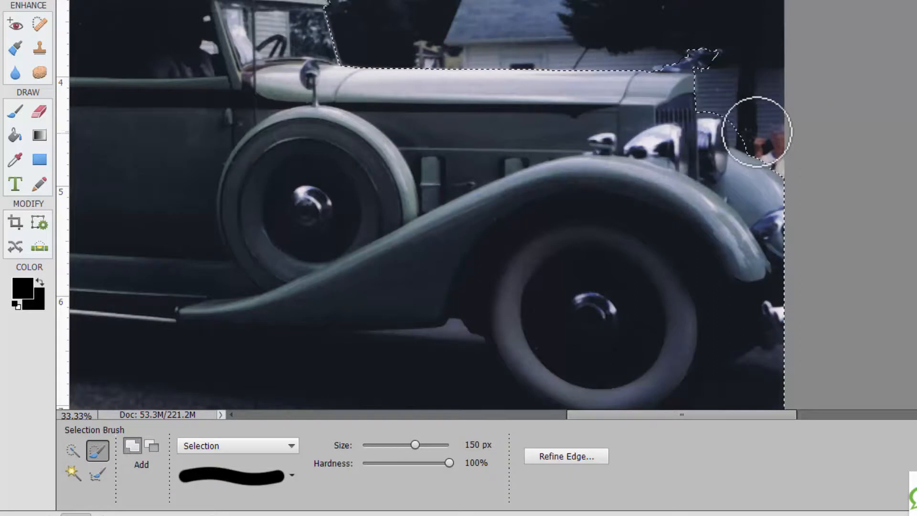
click(151, 445)
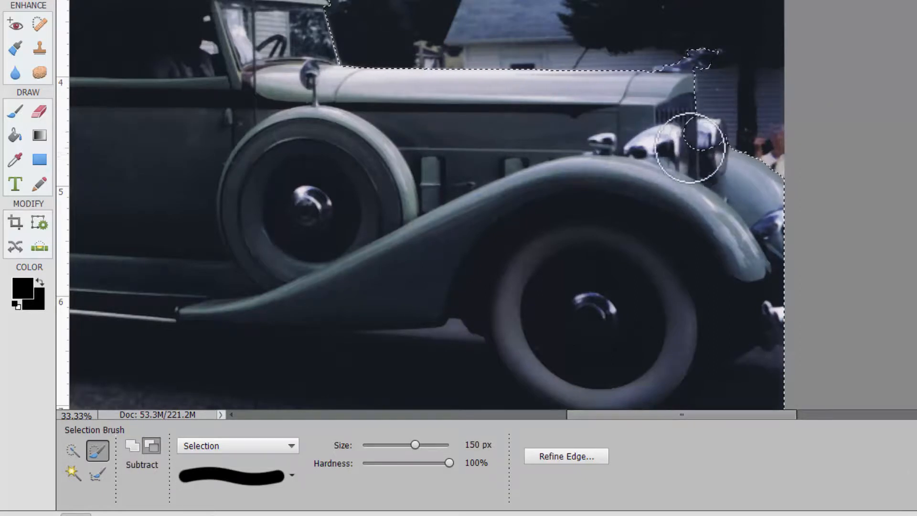
mouse_move(691, 173)
mouse_down()
mouse_move(711, 127)
mouse_move(712, 156)
mouse_up()
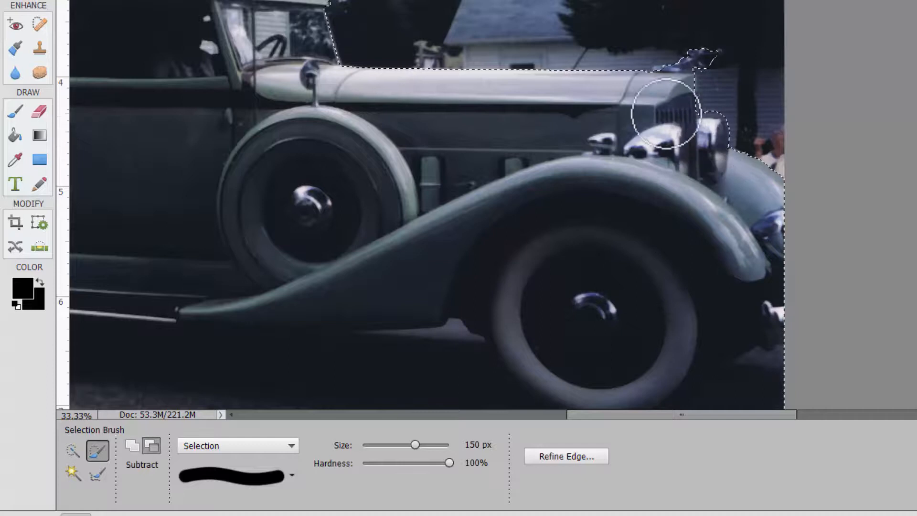
Step: Push the selection edge out to the front grille with the Refine Selection Brush and check the whole car
click(98, 474)
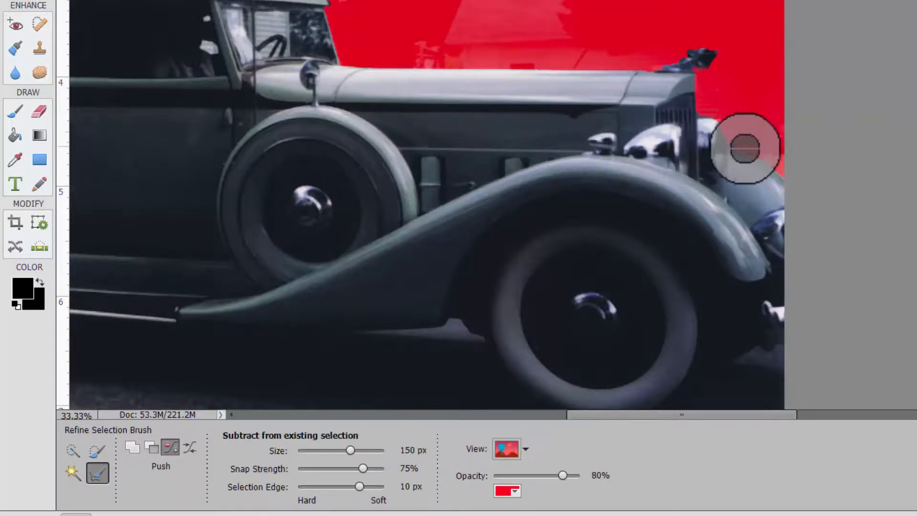
drag(684, 82, 693, 88)
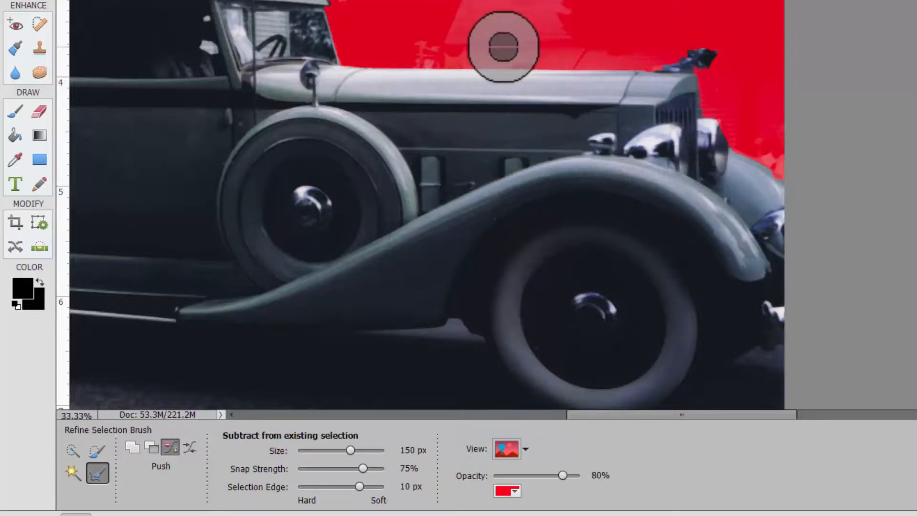
key(ctrl+0)
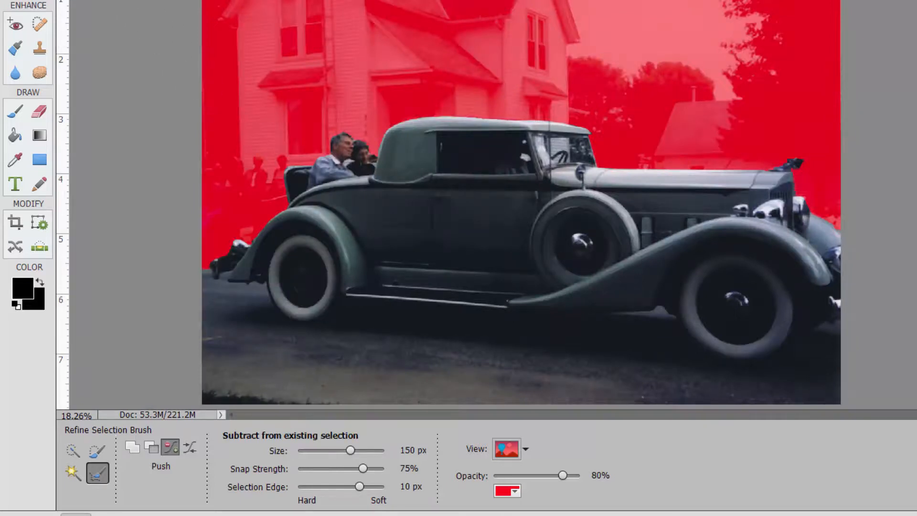
Step: Close the Untitled-1 document without saving and add a layer mask to Layer 4 from the car selection
key(v)
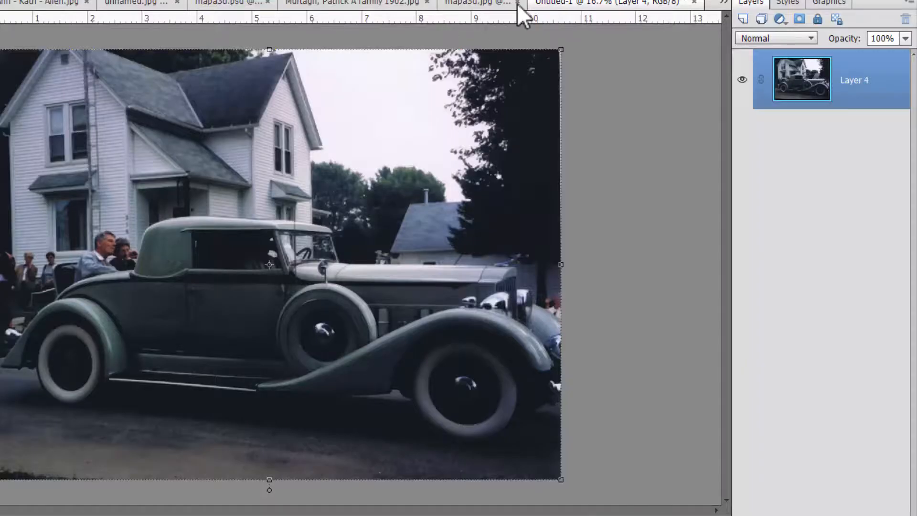
click(694, 3)
click(351, 213)
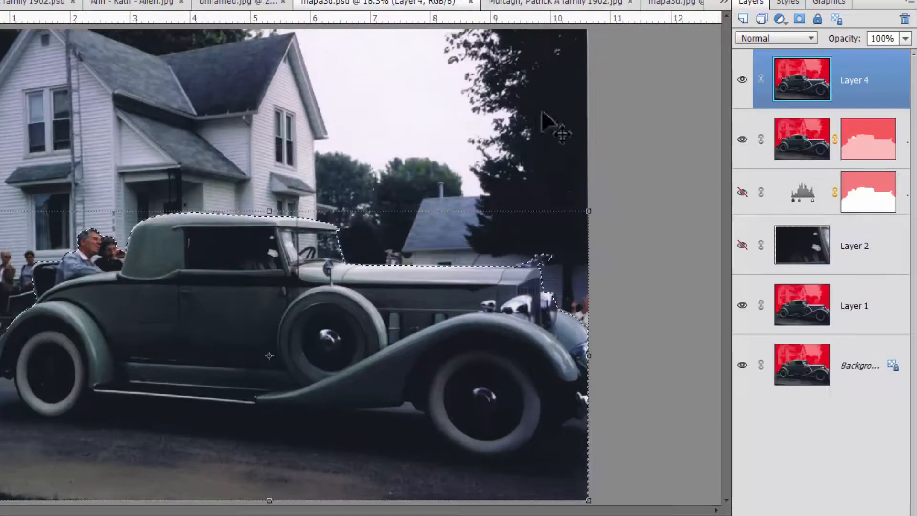
click(800, 19)
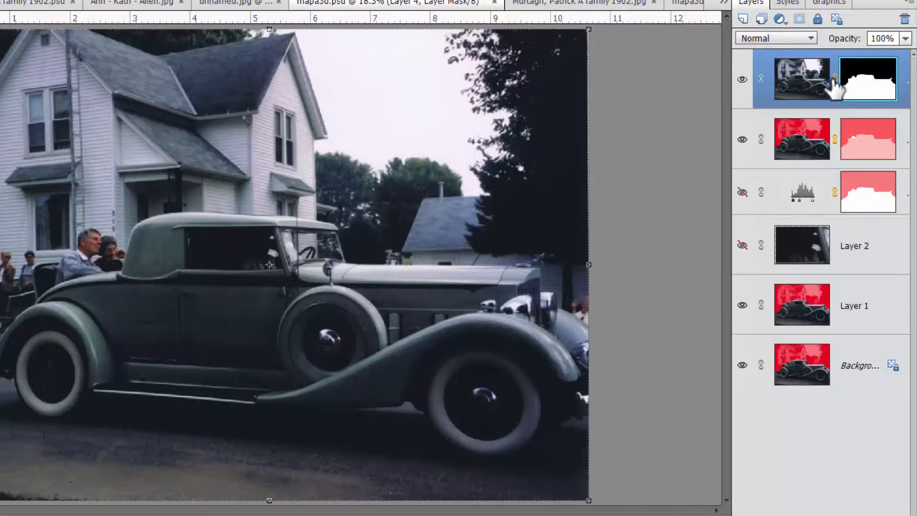
Step: Duplicate the masked Layer 4 into a new document
right_click(814, 94)
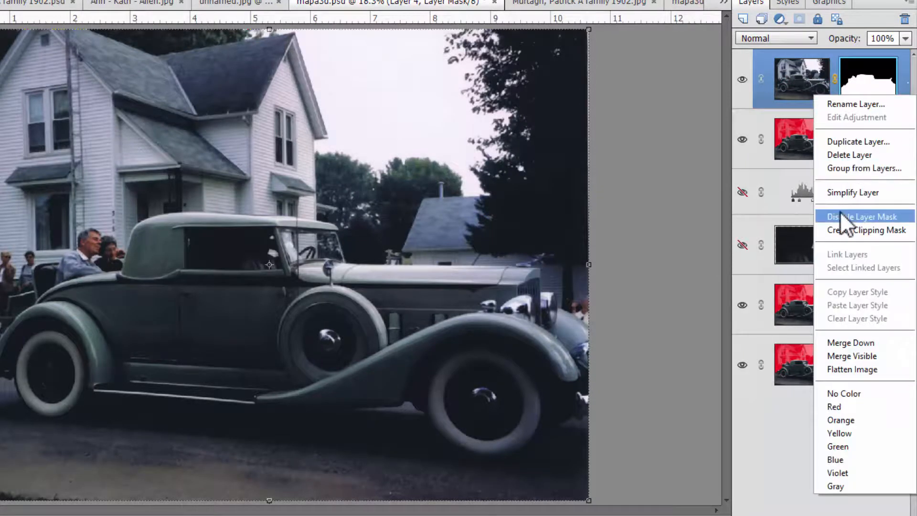
click(841, 142)
click(368, 214)
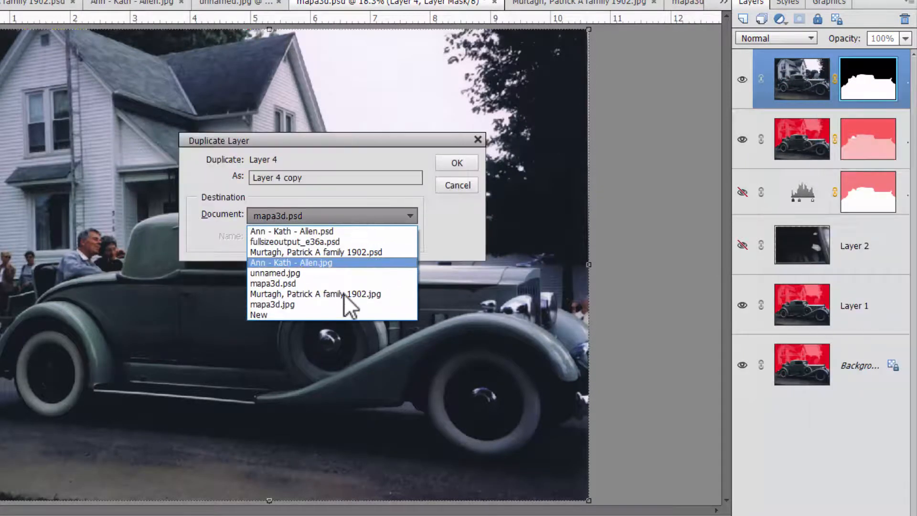
click(336, 314)
click(438, 165)
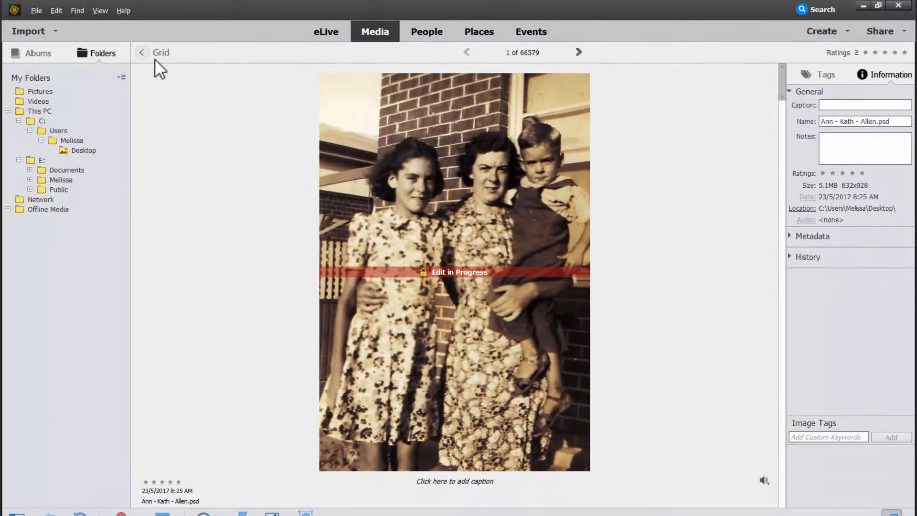
Step: Switch to the Elements Organizer and search the media for "trees"
key(ctrl+shift+k)
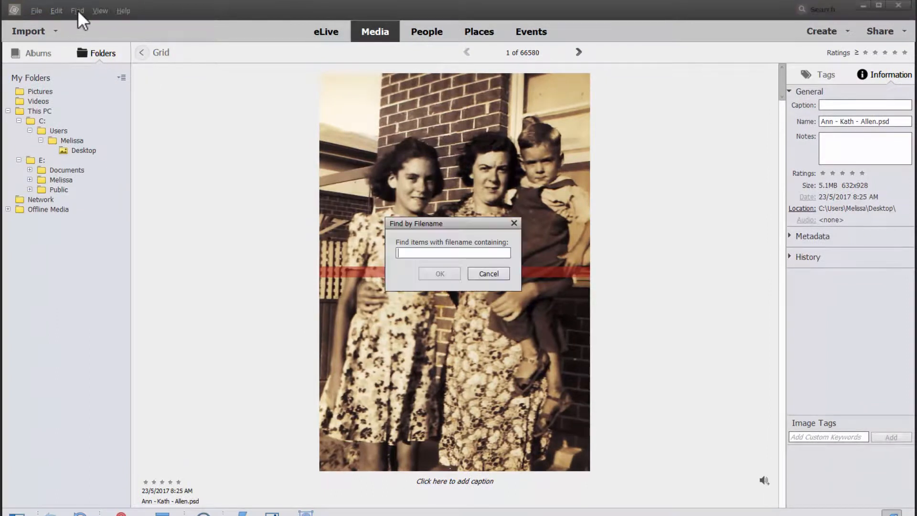
click(507, 271)
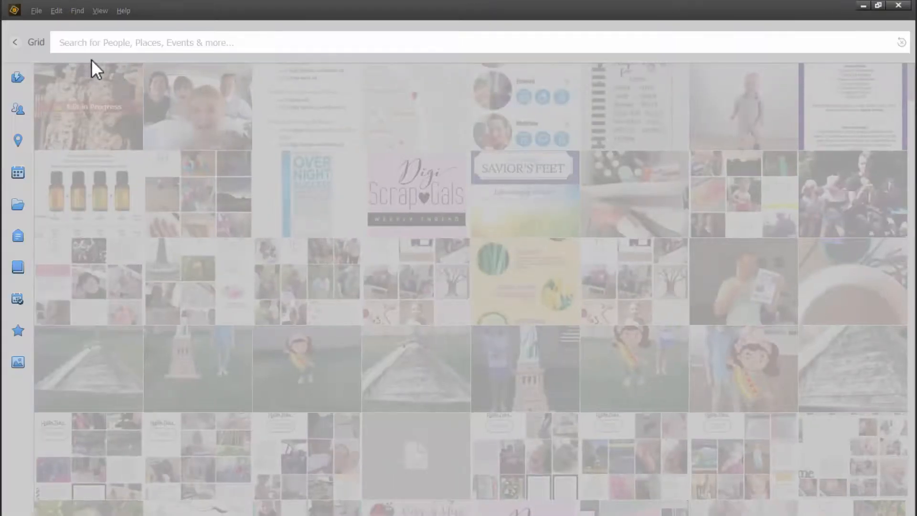
click(113, 42)
text(t)
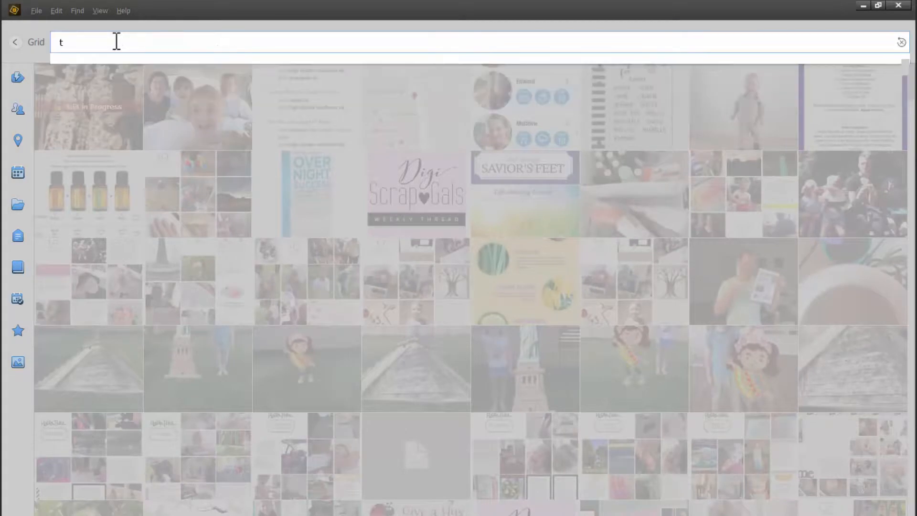
text(rees)
key(Return)
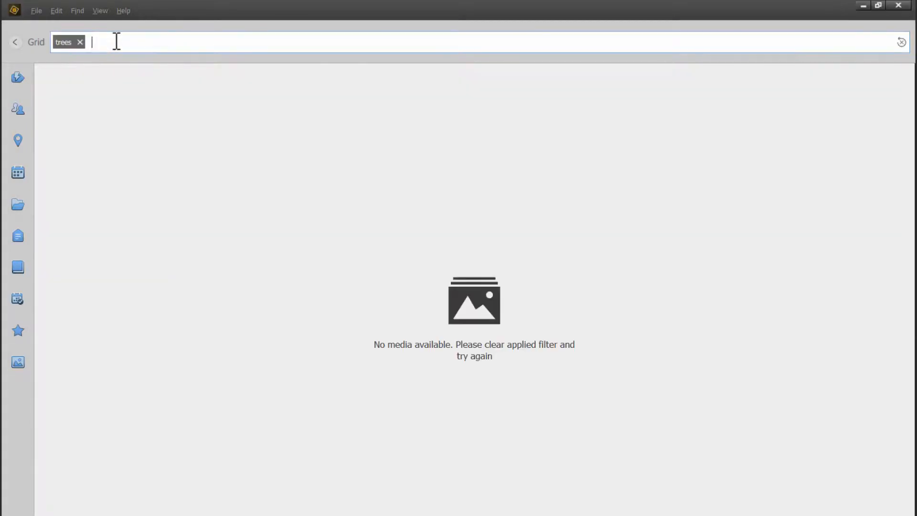
Step: Replace the search term with "bush" to look for background photos
click(80, 42)
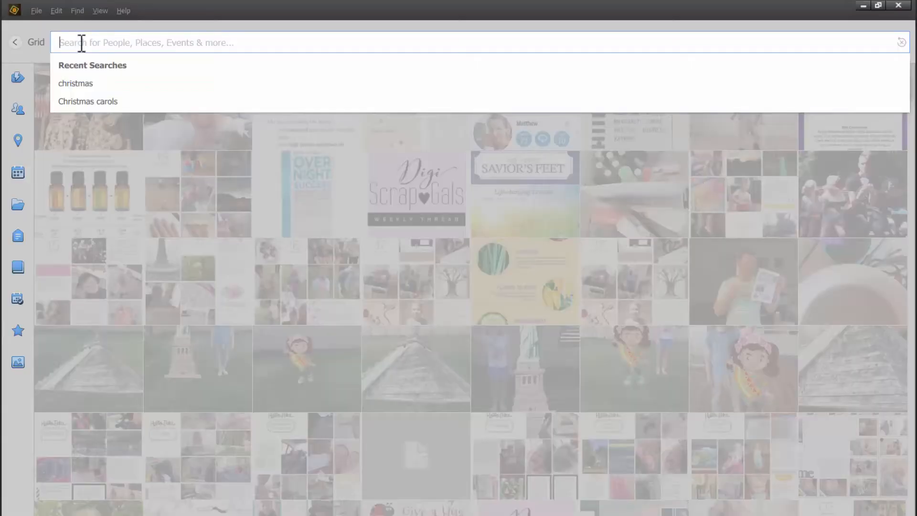
text(bush)
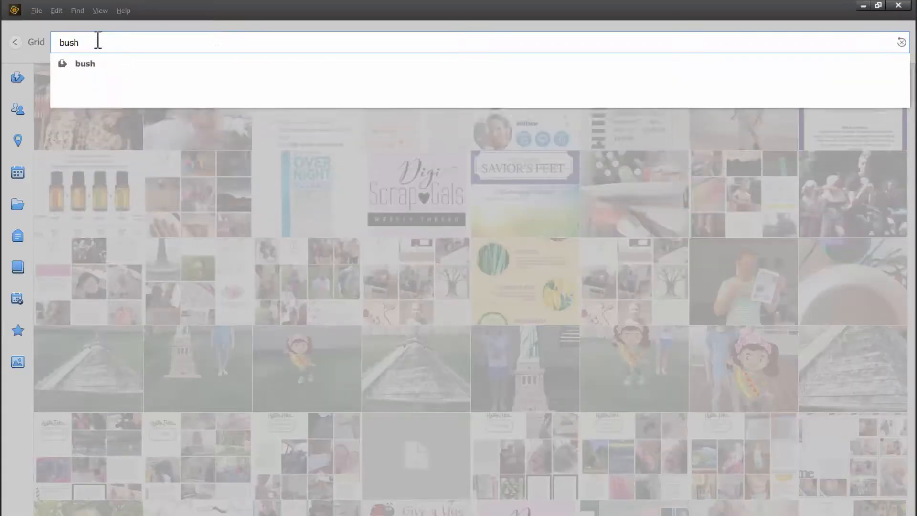
click(92, 64)
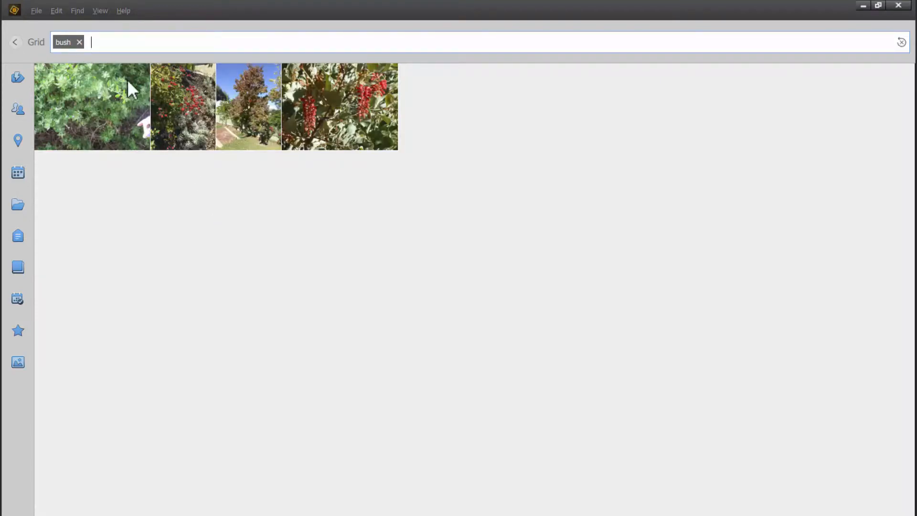
Step: Search the media for "forest" instead and select the wide panorama with the green lawn and trees
key(BackSpace)
text(for)
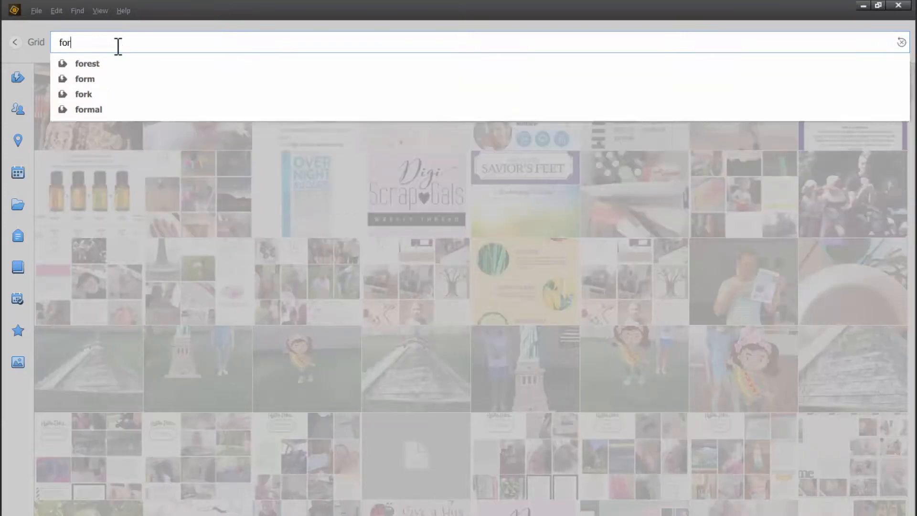
text(e)
click(102, 59)
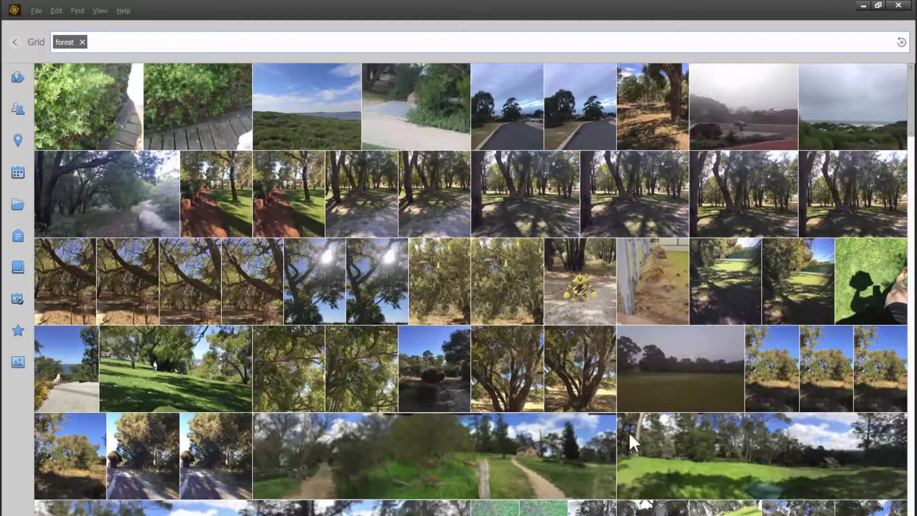
click(666, 491)
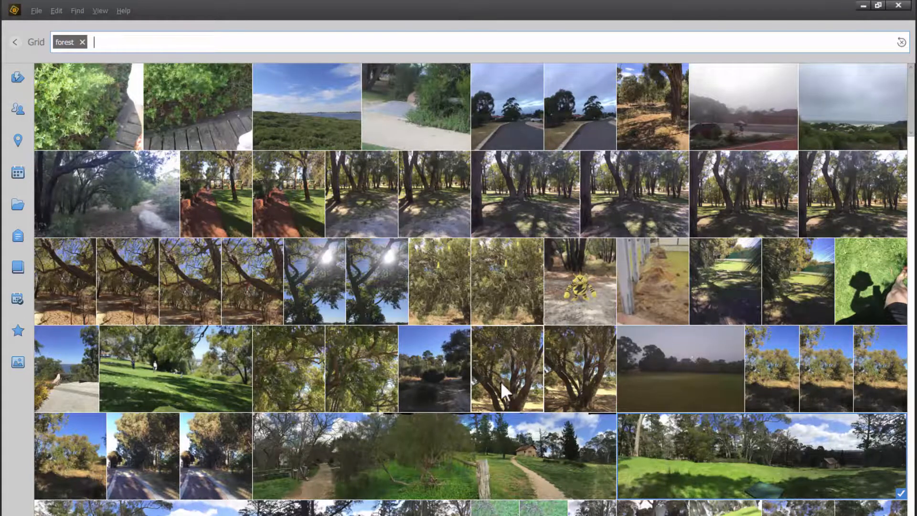
Step: Look through the forest search results and open the autumn park photo box 8010.jpg for editing
click(476, 235)
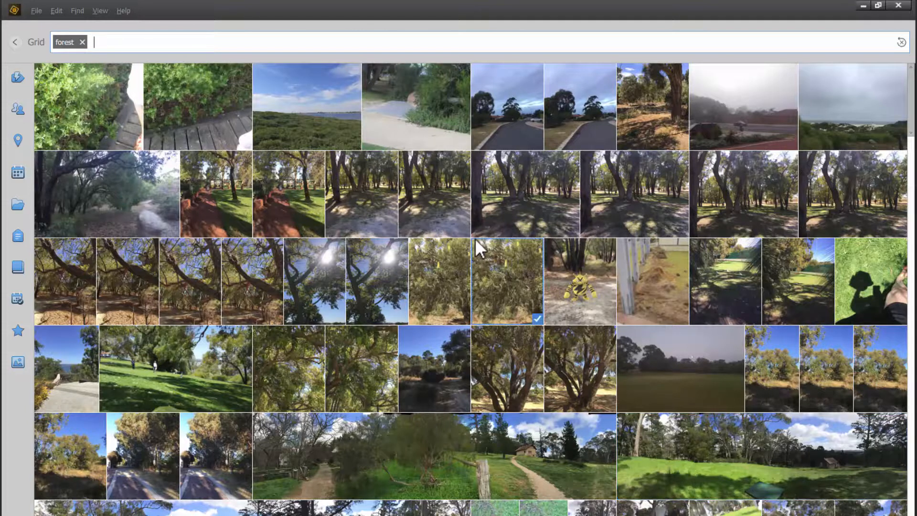
click(537, 433)
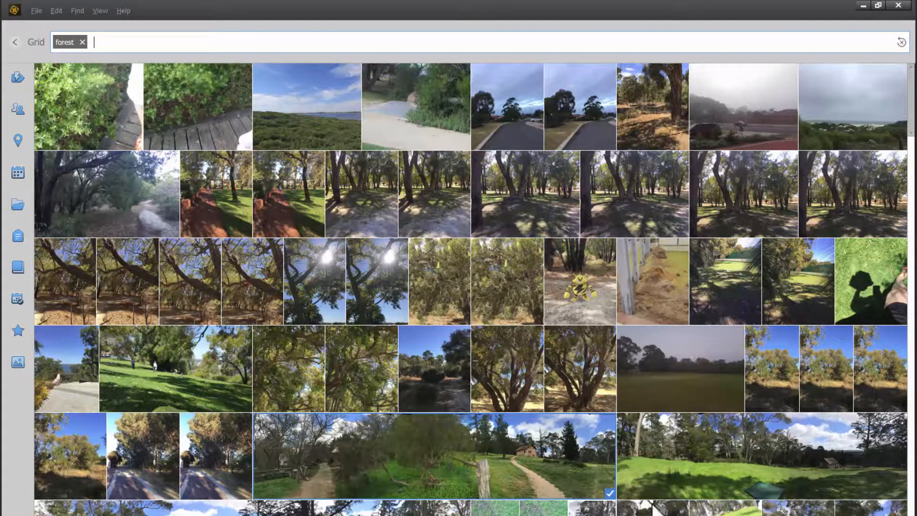
scroll(475, 289, down, 5)
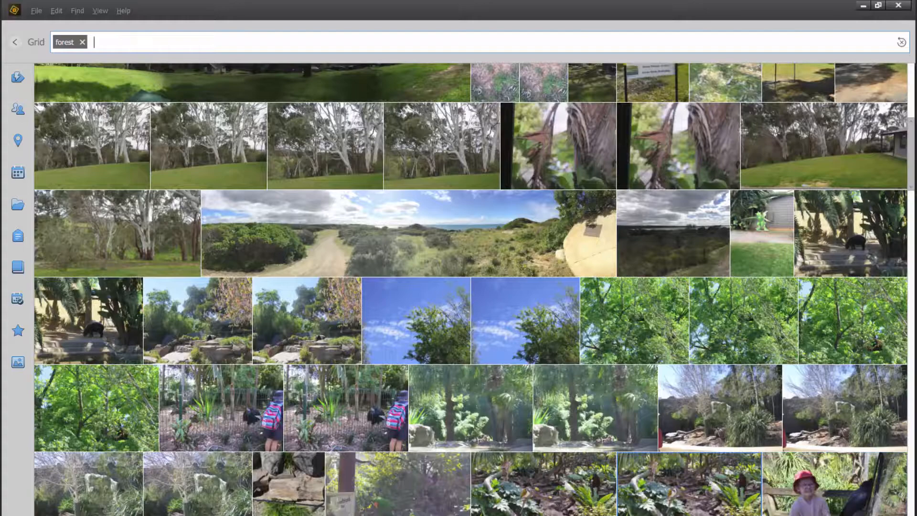
click(39, 44)
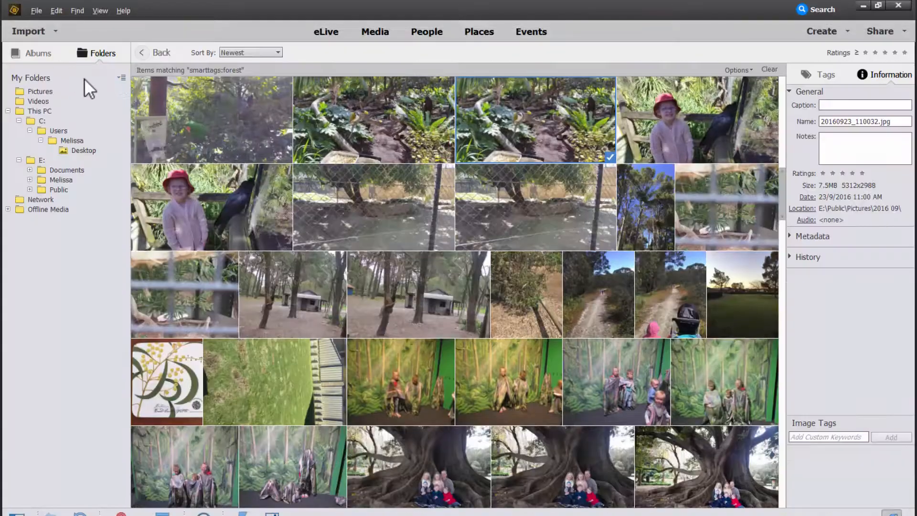
scroll(634, 471, down, 5)
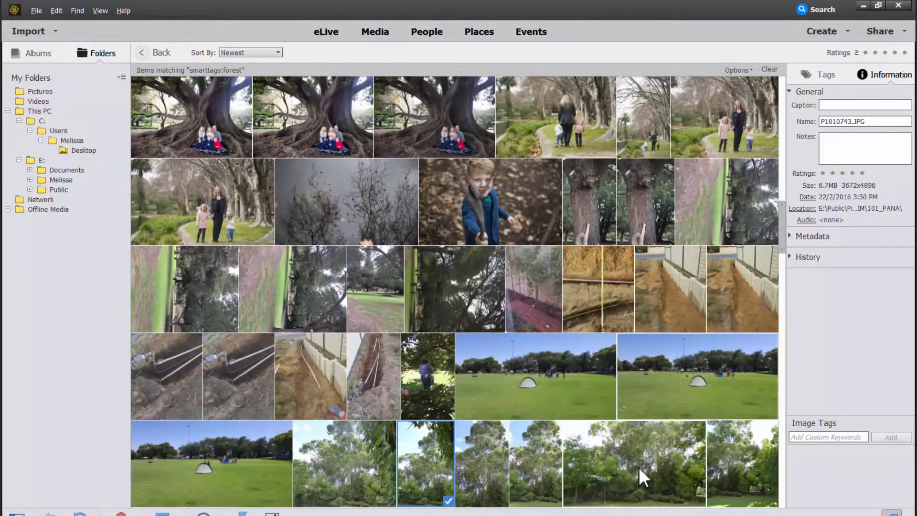
scroll(638, 466, down, 5)
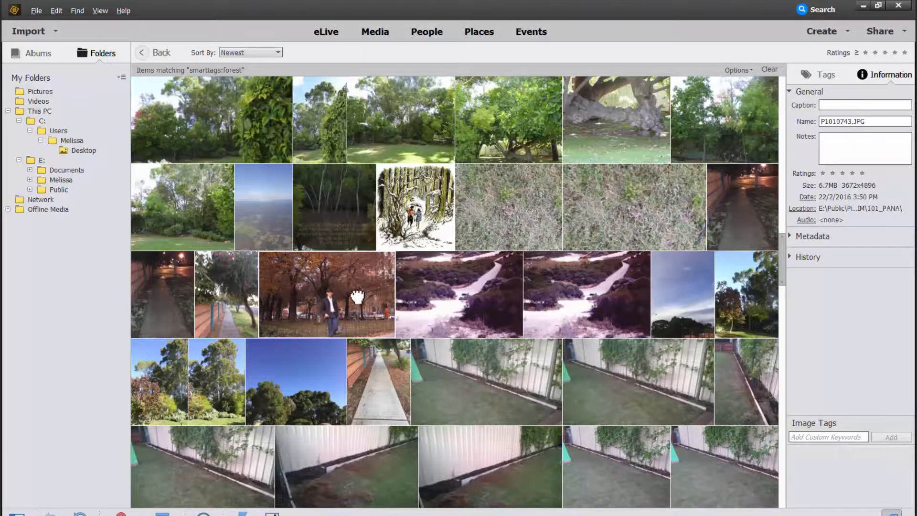
right_click(372, 289)
click(393, 335)
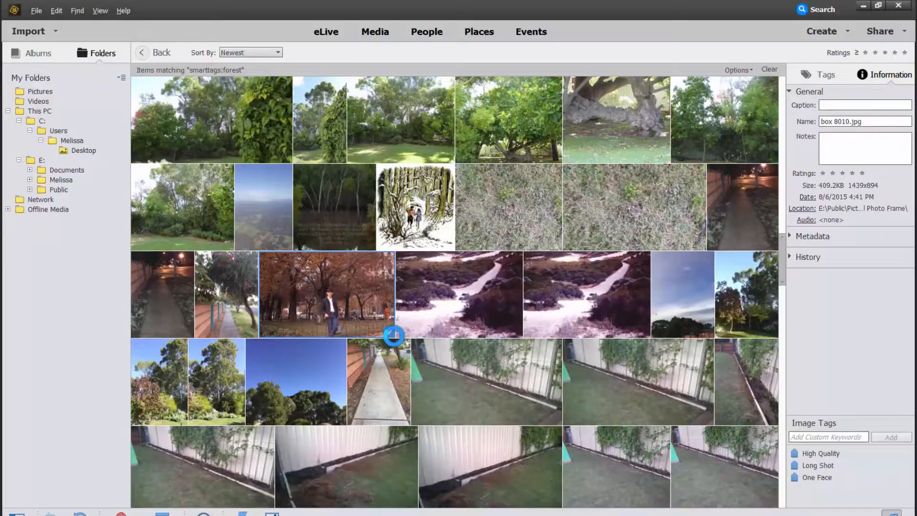
Step: Find the golf course photo with a row of trees under a grey sky and open it for editing
scroll(437, 405, down, 5)
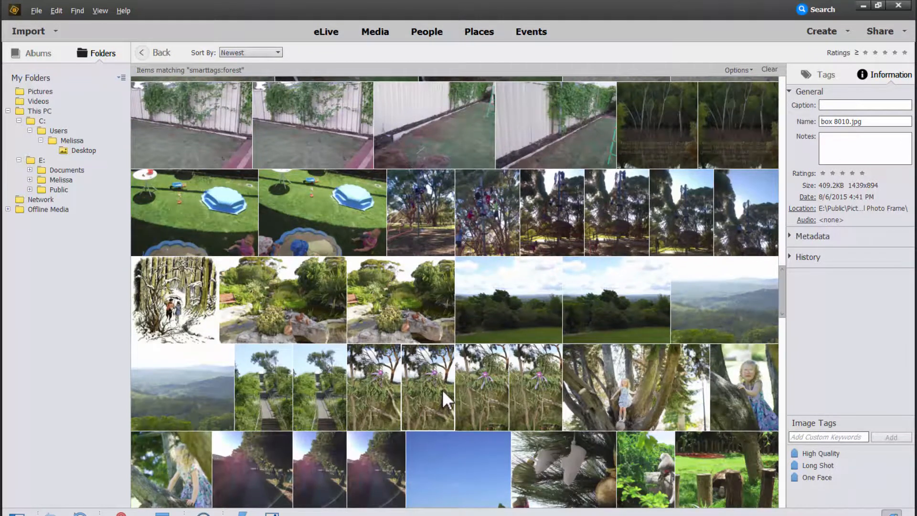
scroll(443, 387, down, 5)
scroll(444, 384, down, 5)
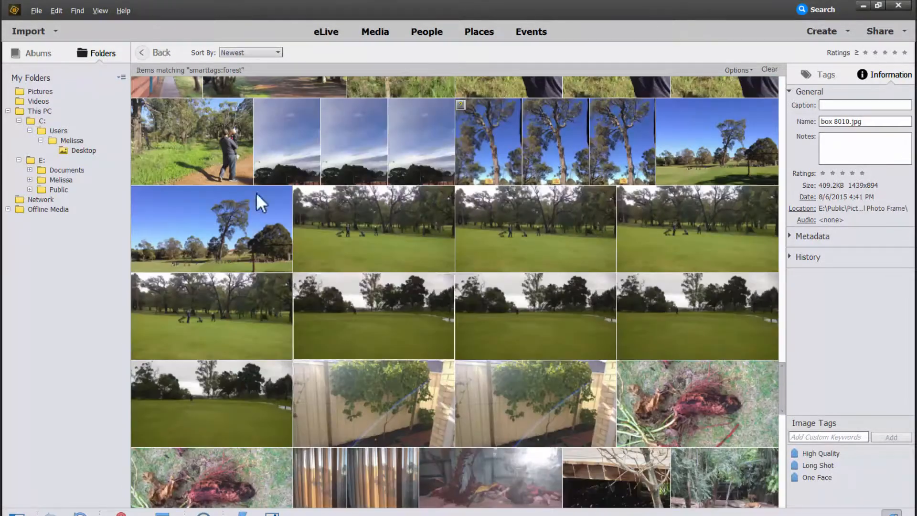
right_click(210, 158)
click(244, 206)
click(536, 270)
key(alt+Tab)
click(484, 261)
key(alt+Tab)
click(534, 222)
click(401, 325)
click(516, 340)
right_click(517, 340)
click(589, 125)
key(alt+Tab)
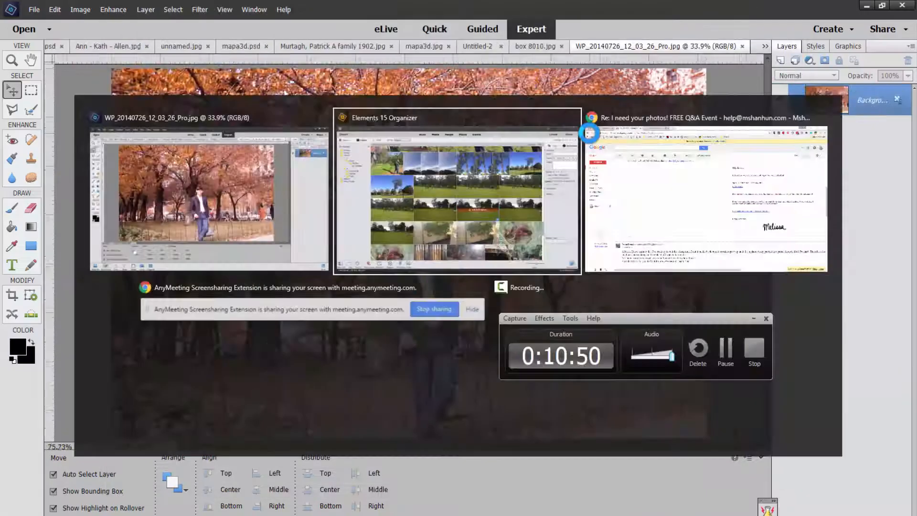
Step: Check the remaining forest results in the Organizer for other background photos and return to the Photo Editor
scroll(432, 400, down, 5)
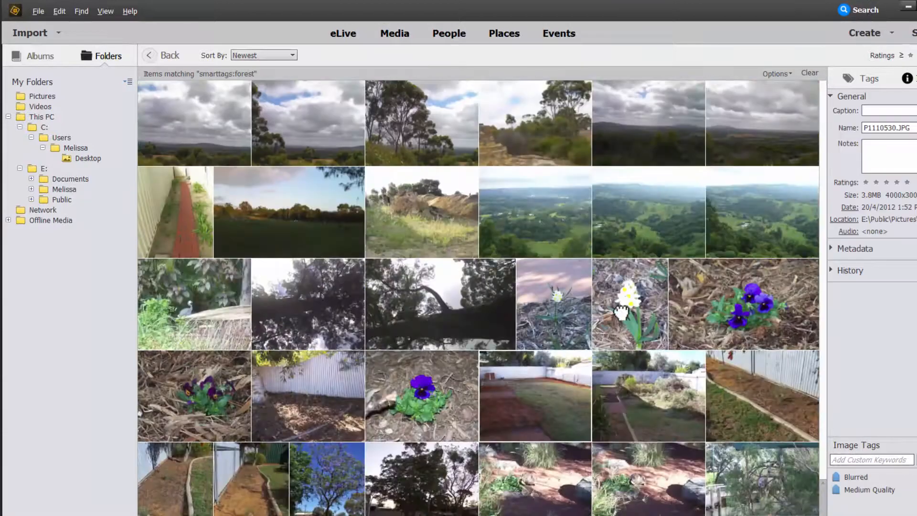
click(555, 358)
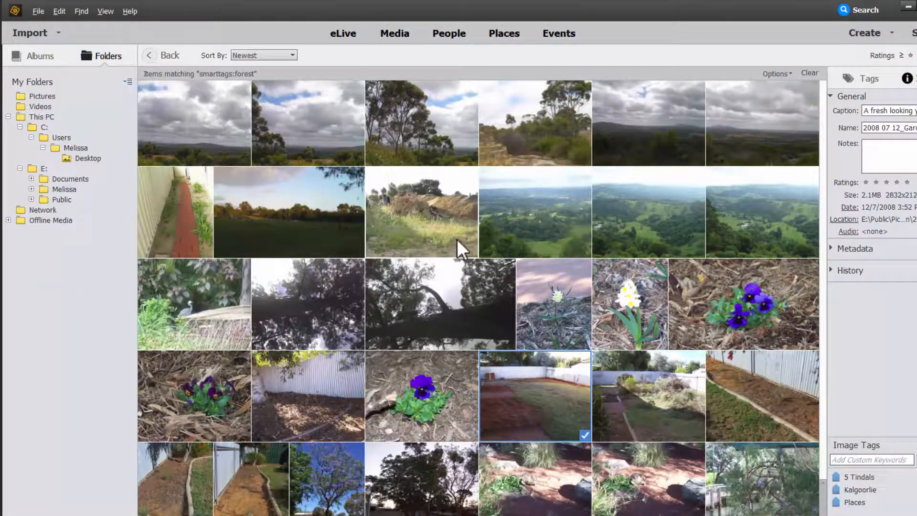
click(480, 269)
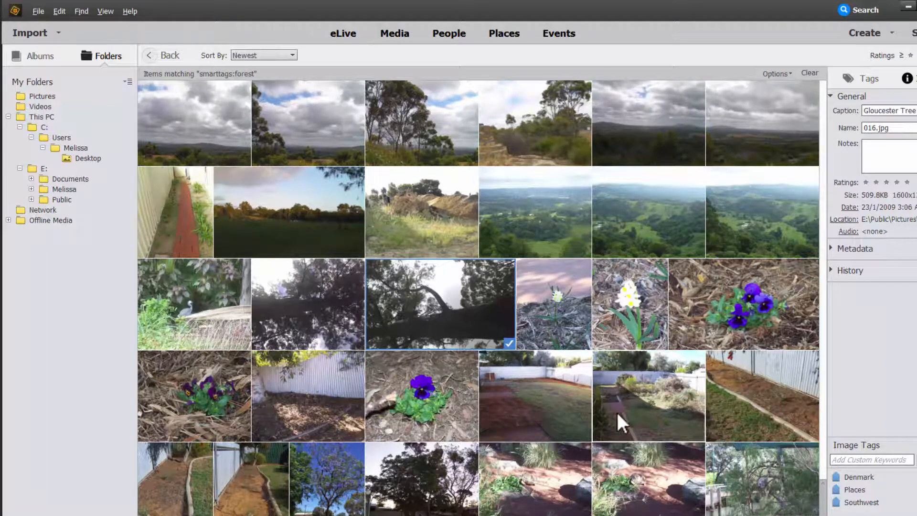
click(661, 486)
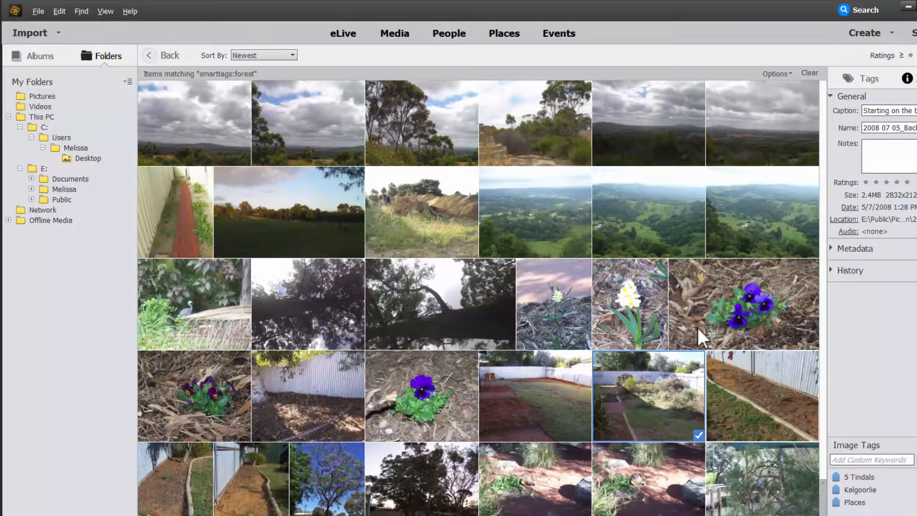
scroll(655, 244, up, 3)
scroll(650, 237, up, 2)
key(alt+Tab)
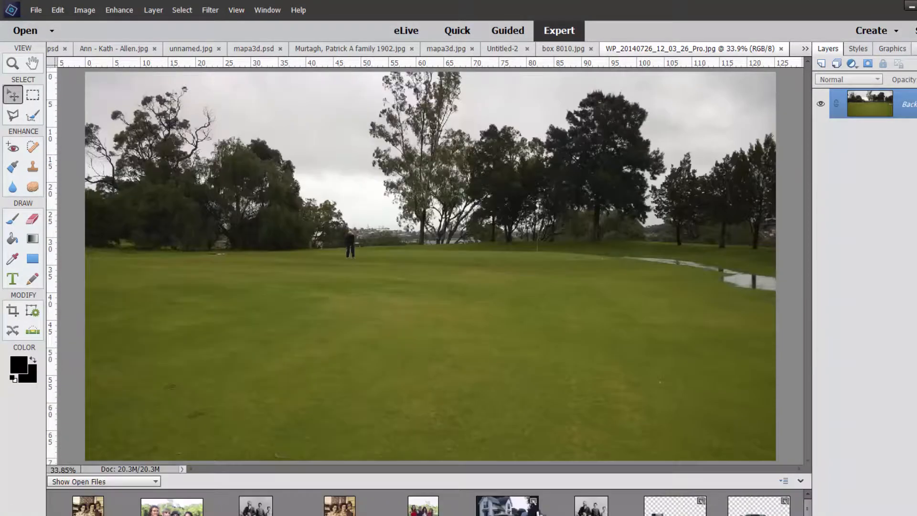
Step: Place the golf course photo into the masked car document, scale it to the canvas width and move its layer below the car
double_click(759, 510)
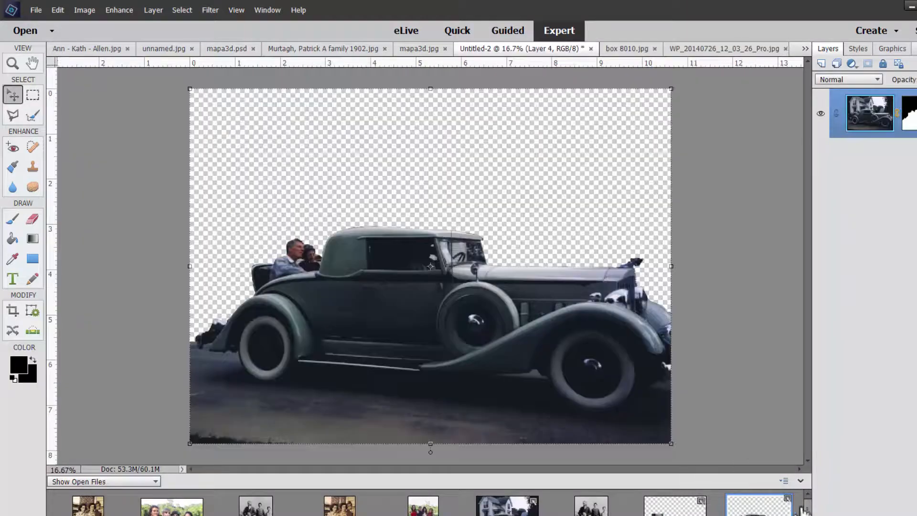
scroll(802, 511, down, 1)
drag(172, 511, 305, 182)
drag(531, 280, 632, 438)
drag(883, 181, 874, 96)
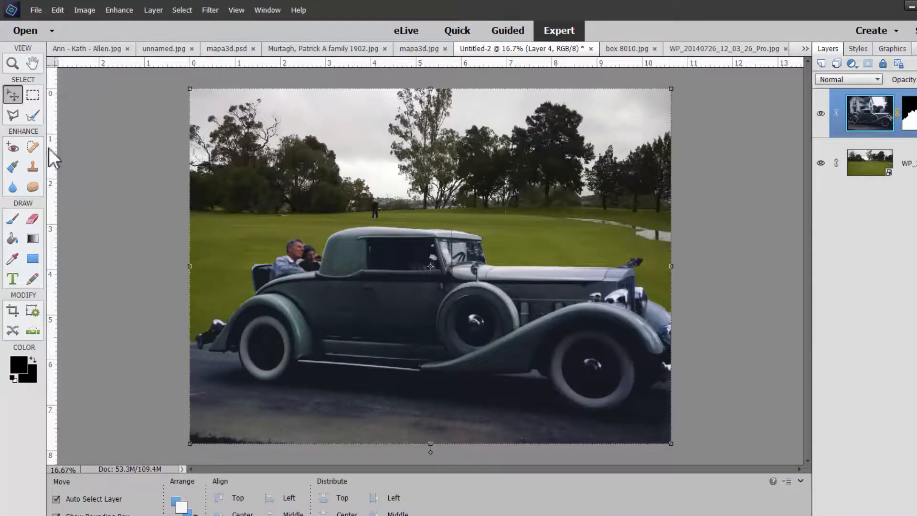
Step: Remove the small standing figure from the golf course layer with the Spot Healing Brush
click(858, 164)
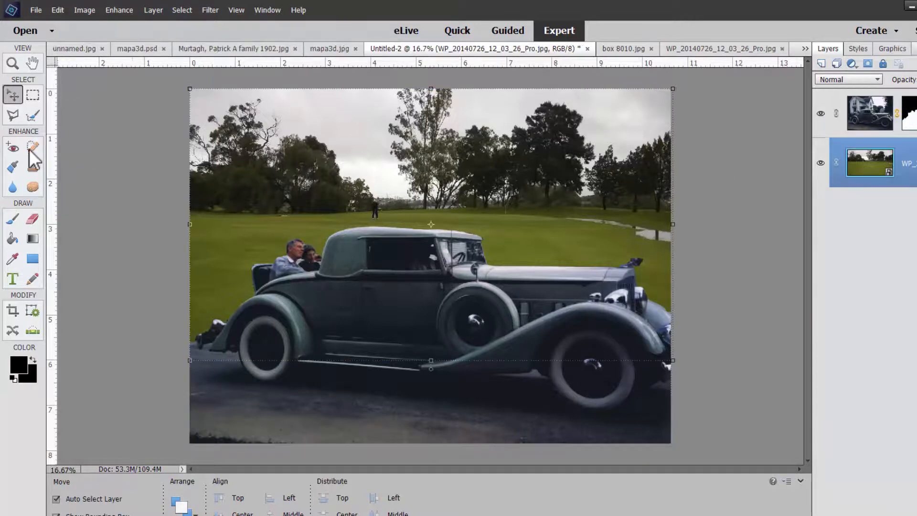
click(32, 123)
click(33, 146)
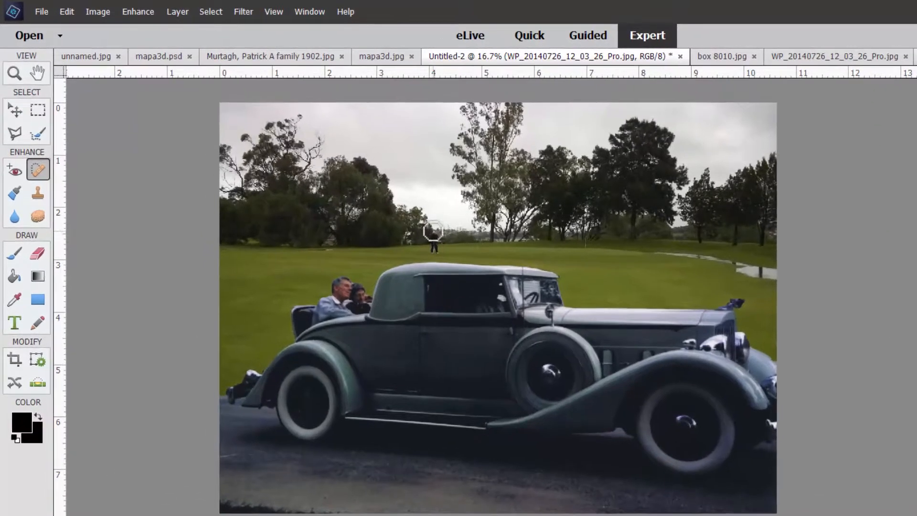
click(433, 232)
click(535, 261)
drag(428, 236, 432, 248)
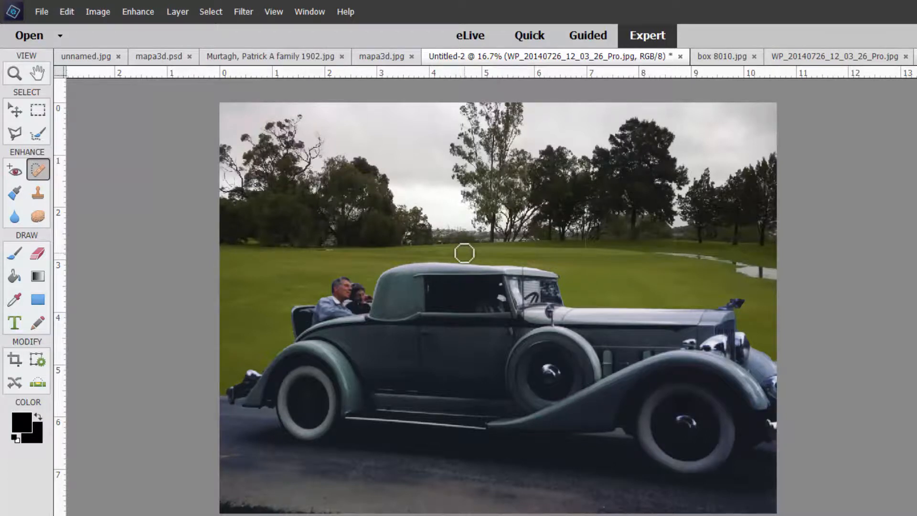
Step: Save the composite as Untitled-2.psd in the Downloads folder with its layers kept
click(42, 12)
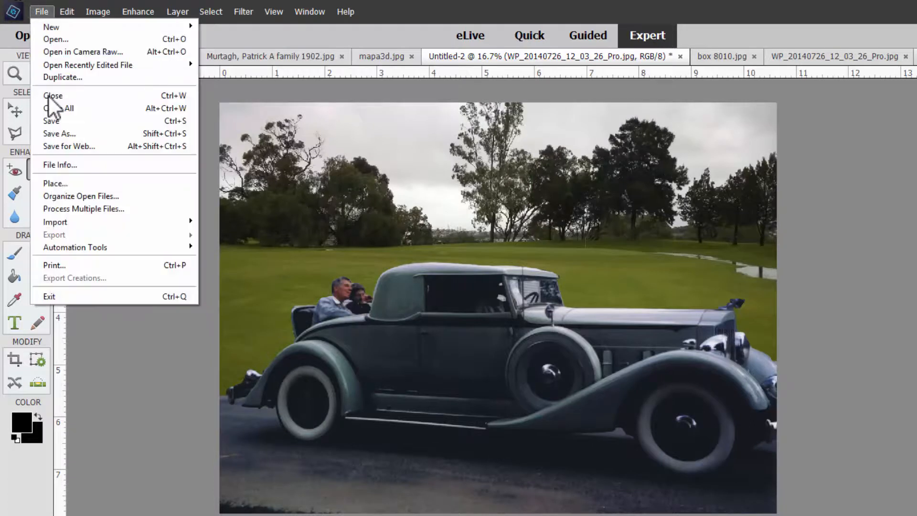
click(55, 136)
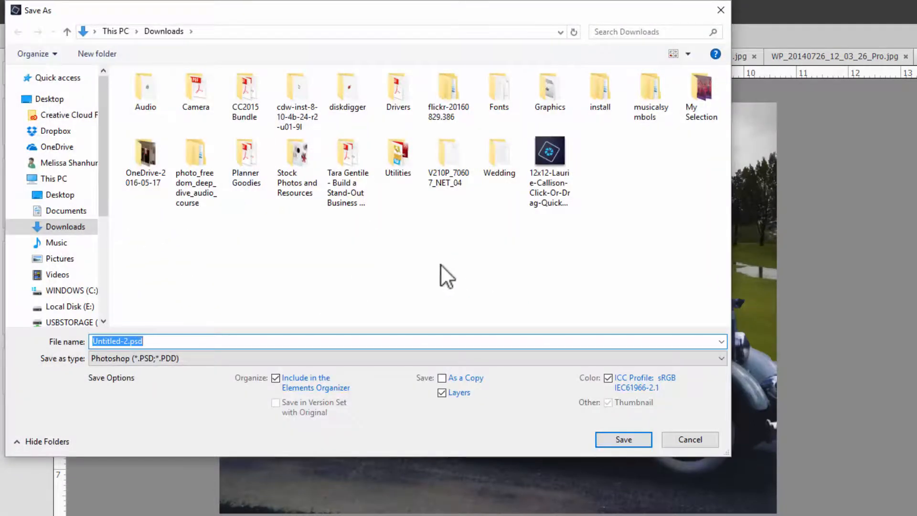
click(608, 437)
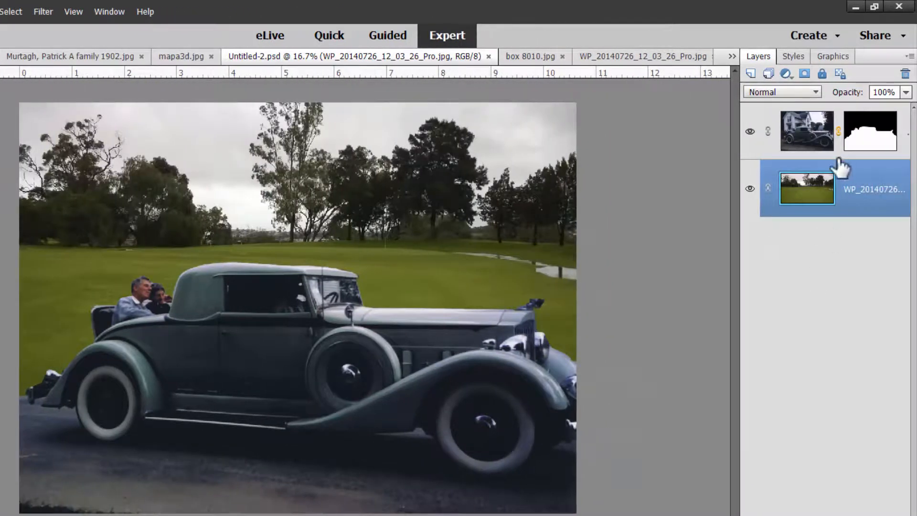
Step: Add a Levels adjustment layer above the car with input levels 23, 1.28 and 237, and save the file
click(812, 138)
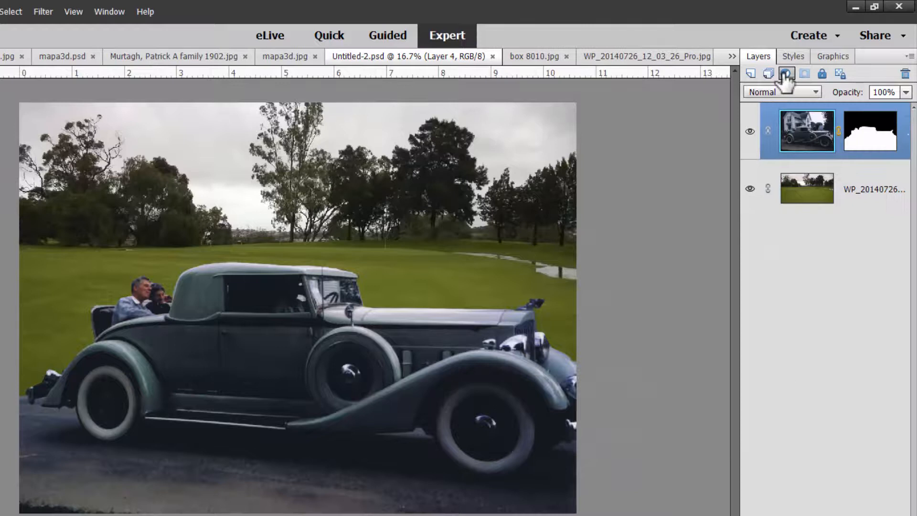
click(786, 74)
click(800, 136)
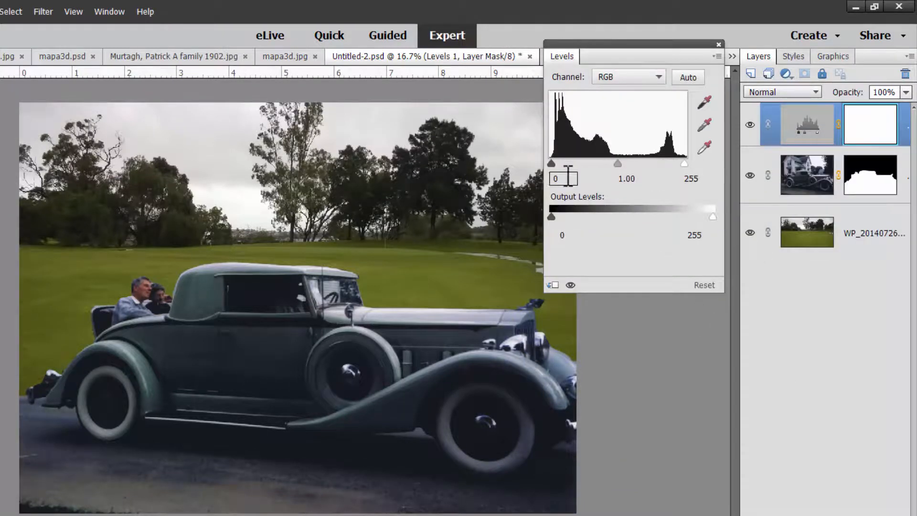
drag(621, 163, 602, 164)
drag(684, 165, 676, 165)
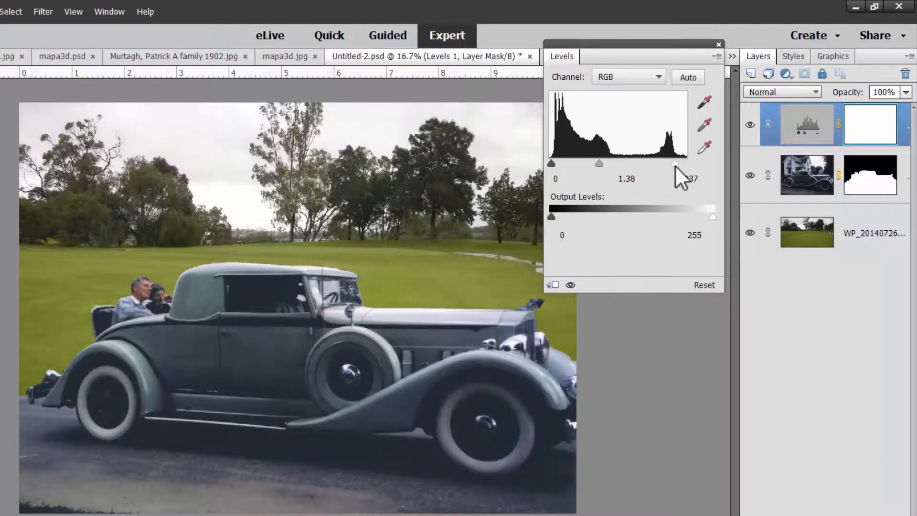
drag(601, 164, 564, 163)
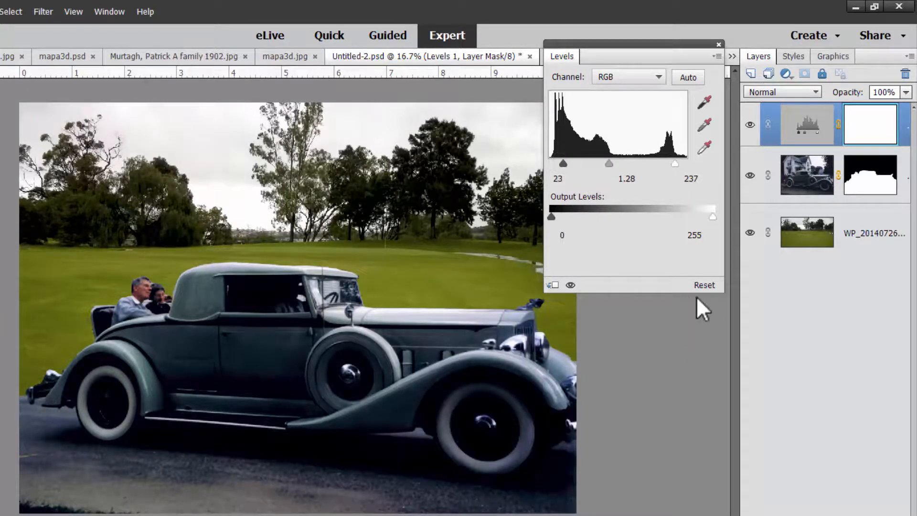
click(719, 45)
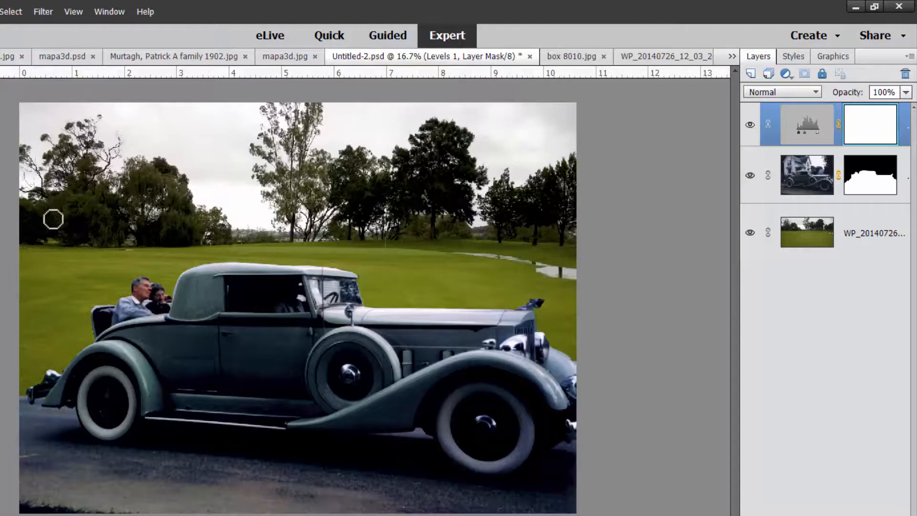
key(ctrl+s)
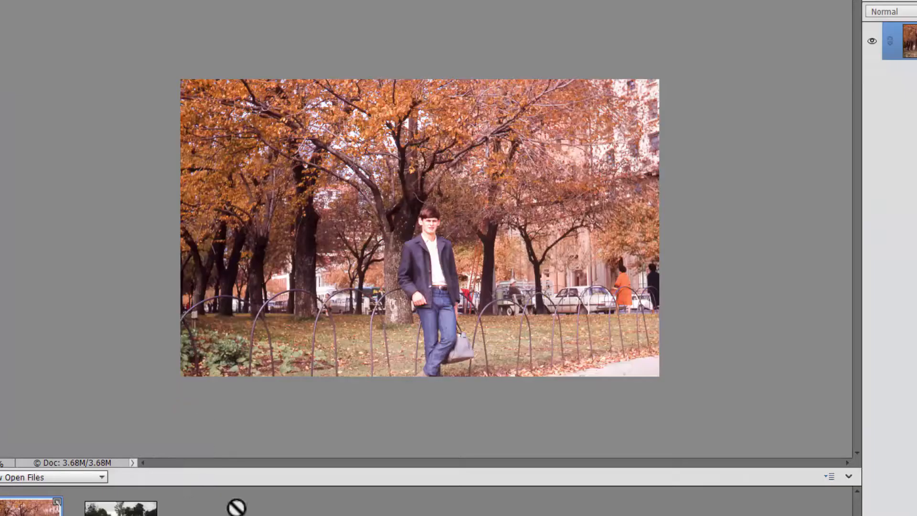
Step: Bring Untitled-2.psd back to the front and place the autumn park photo box 8010.jpg into it
drag(857, 515, 858, 502)
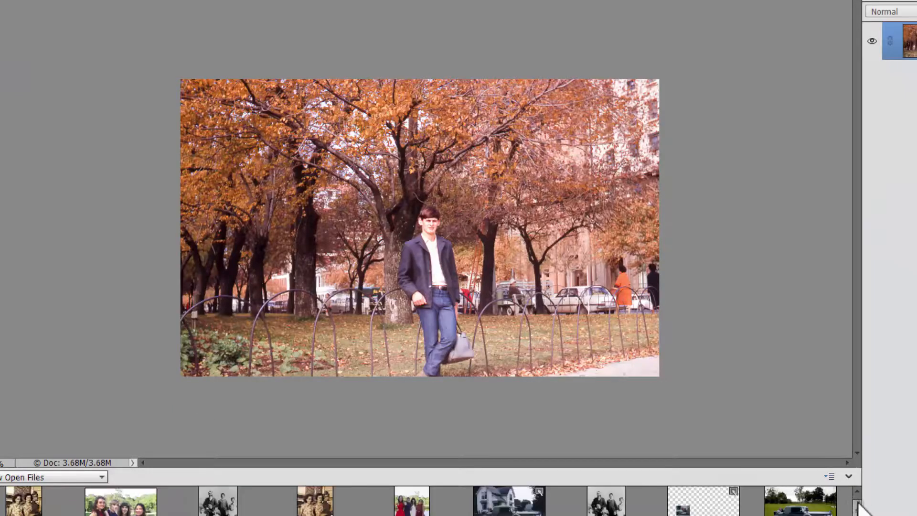
click(783, 508)
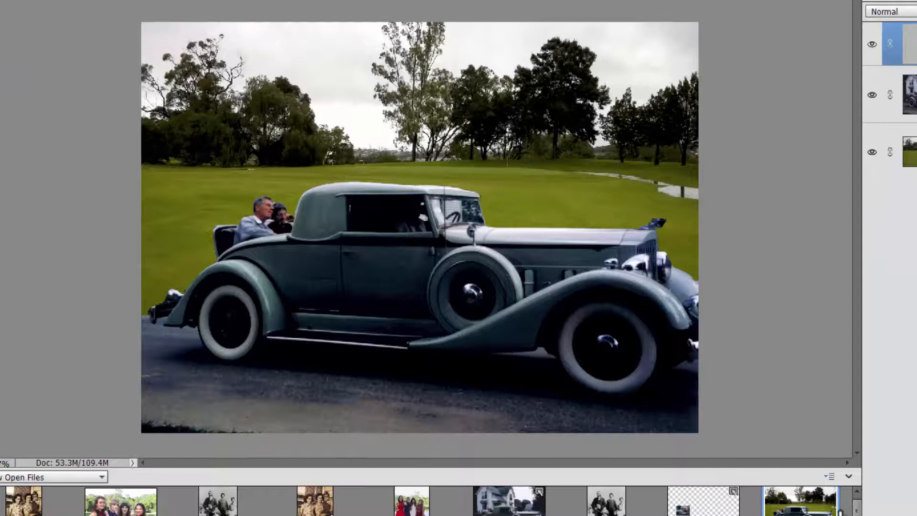
drag(858, 508, 859, 515)
drag(12, 512, 183, 345)
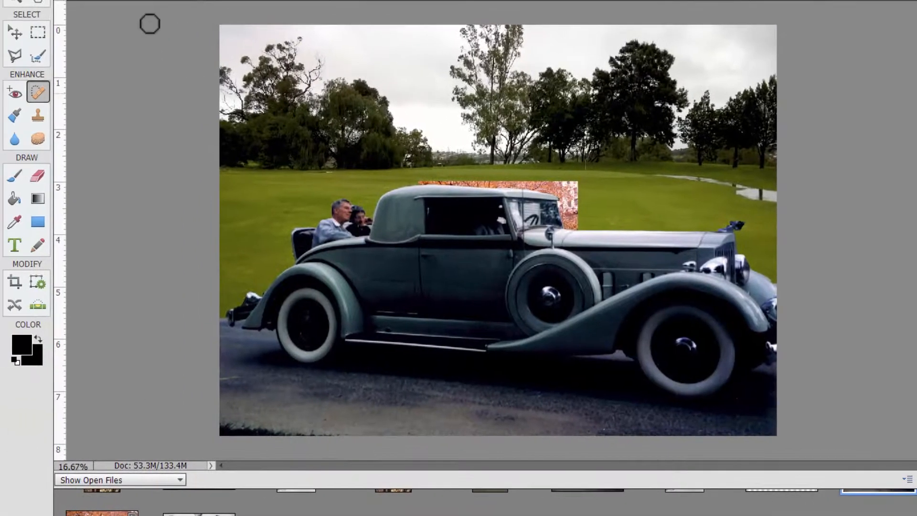
Step: Enlarge the autumn park photo to cover the canvas behind the car, and switch the background back to the golf course
click(15, 32)
drag(568, 200, 370, 45)
drag(381, 125, 804, 324)
click(727, 382)
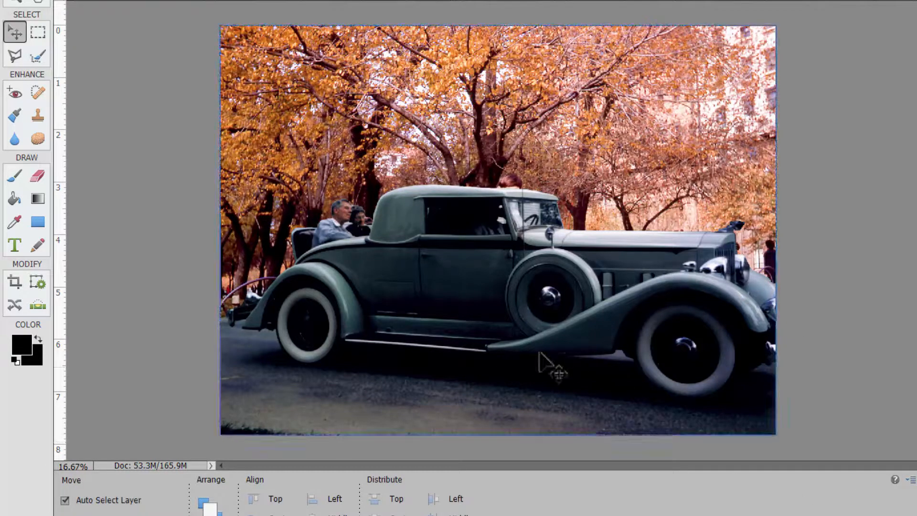
mouse_move(486, 289)
mouse_down()
mouse_move(473, 420)
mouse_move(481, 272)
mouse_move(485, 288)
mouse_up()
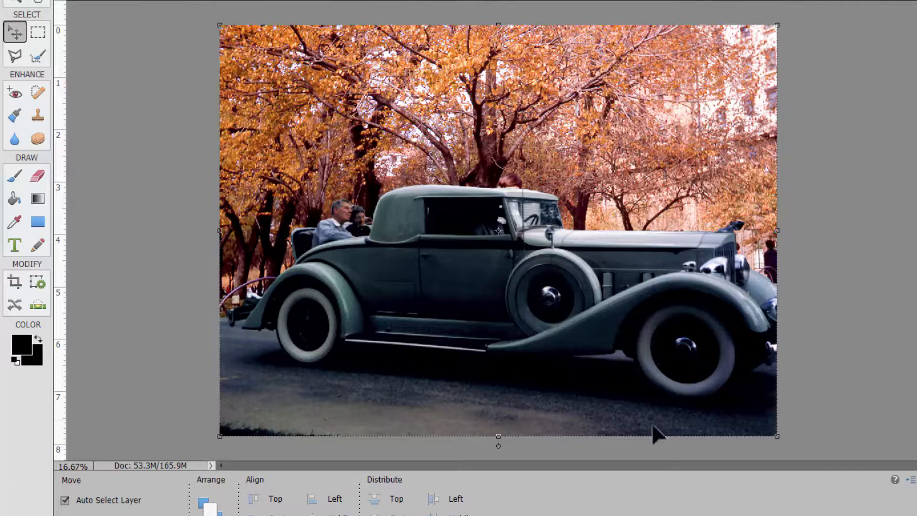
click(837, 406)
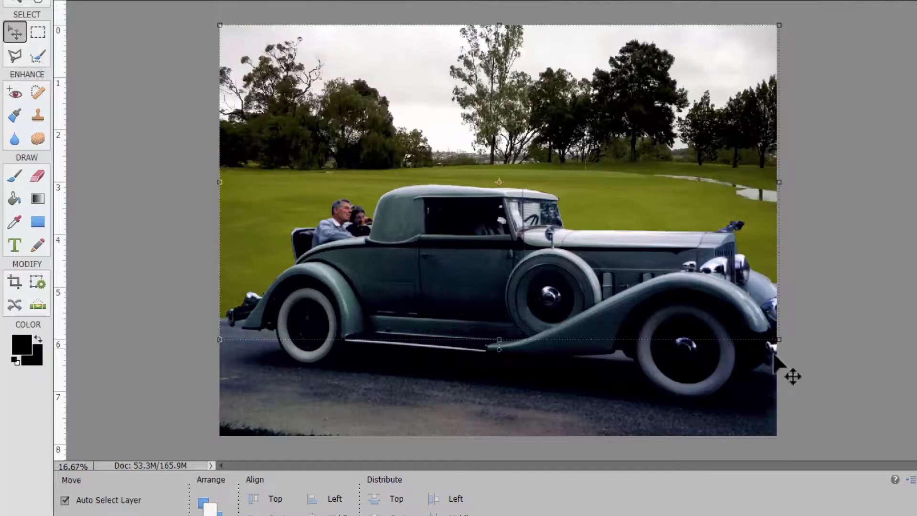
Step: Try enlarging the golf course background well beyond the canvas edges, and undo the transform
drag(784, 344, 916, 473)
key(Return)
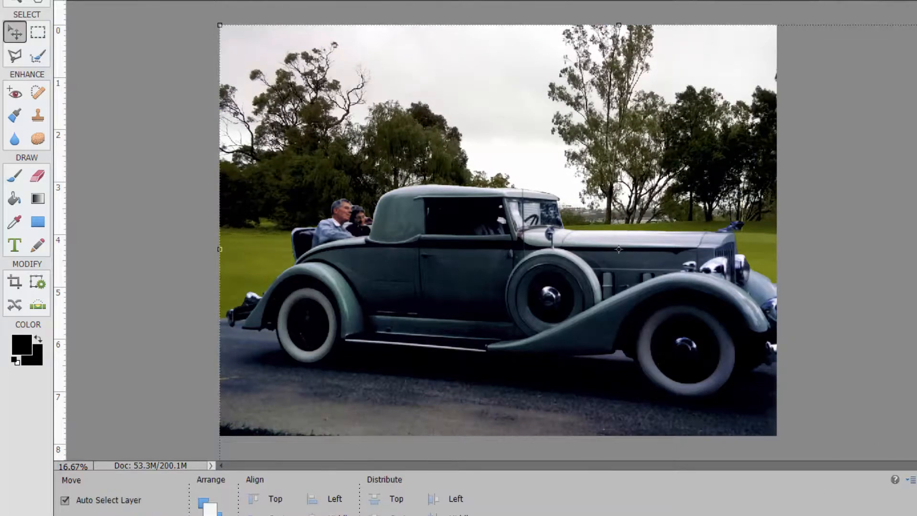
key(ctrl+z)
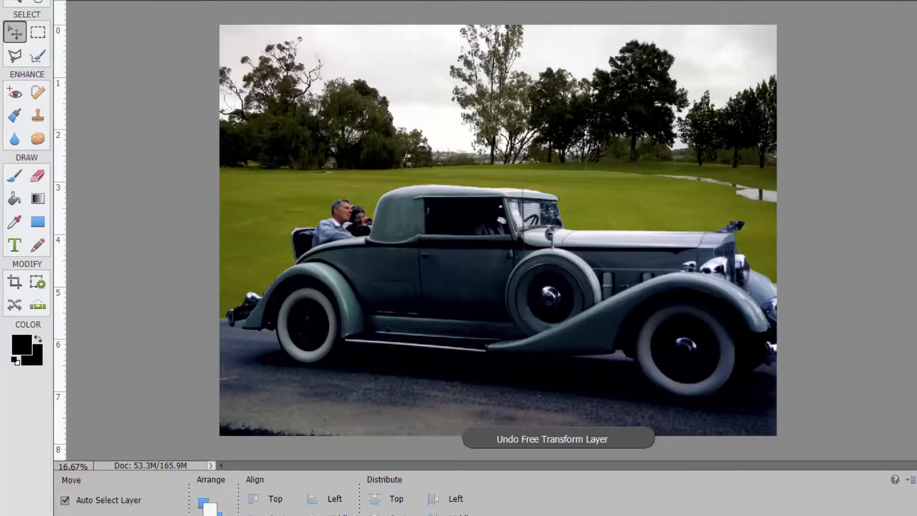
Step: Look through the other open photos and return to mapa3d.psd
click(17, 515)
double_click(588, 509)
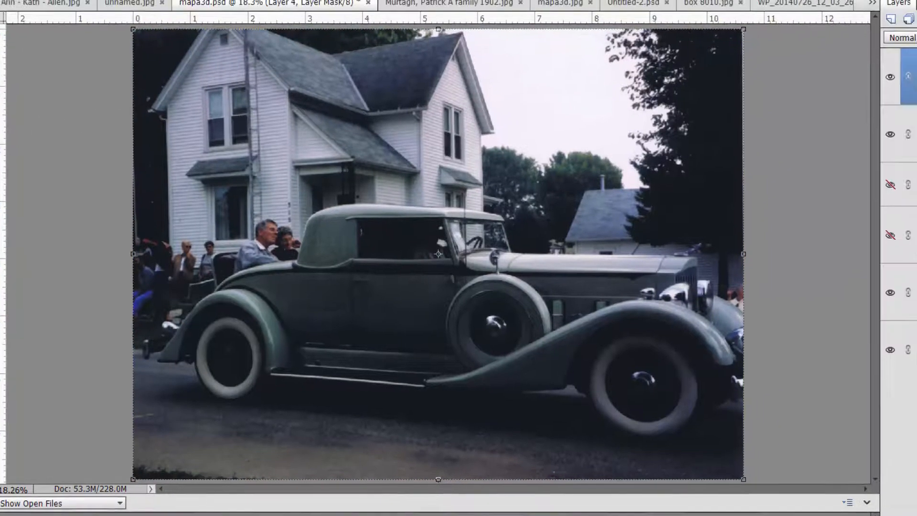
click(14, 176)
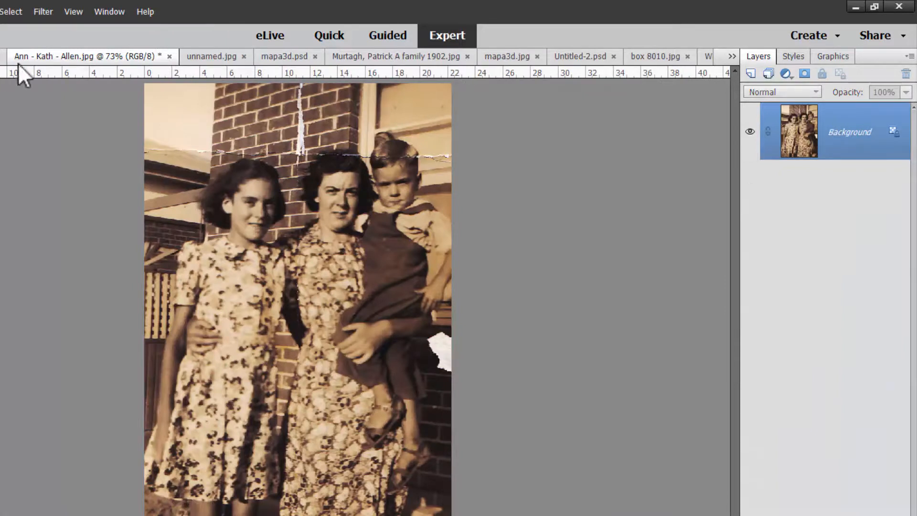
click(218, 56)
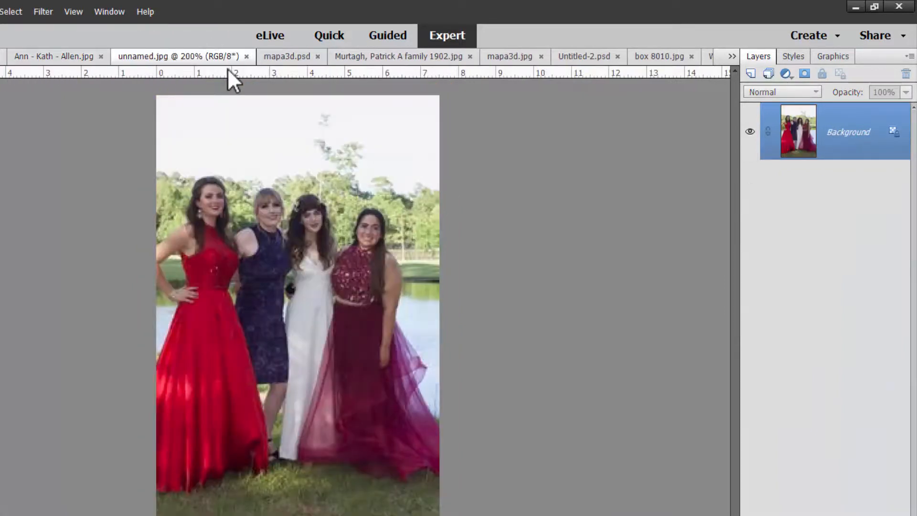
click(287, 60)
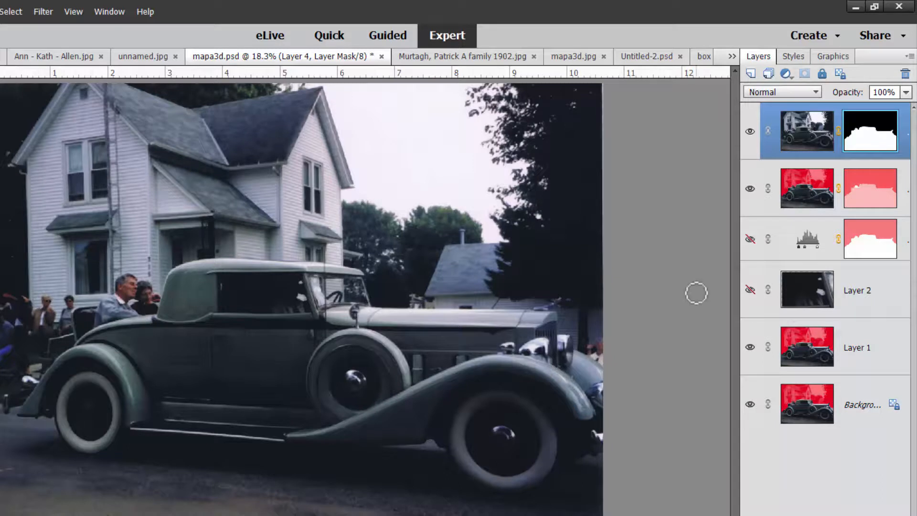
Step: Try a rectangular selection around the couple on the Background layer, and return to the mask of Layer 4
click(816, 427)
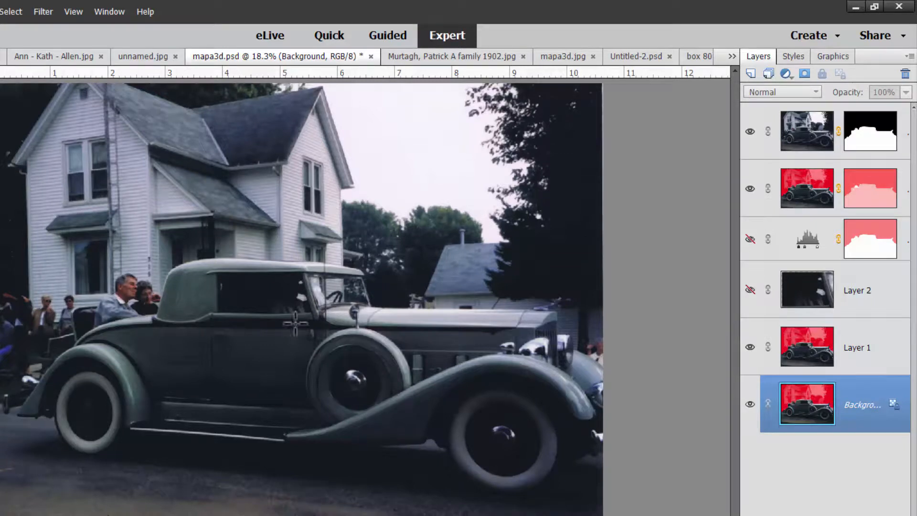
drag(66, 245, 213, 361)
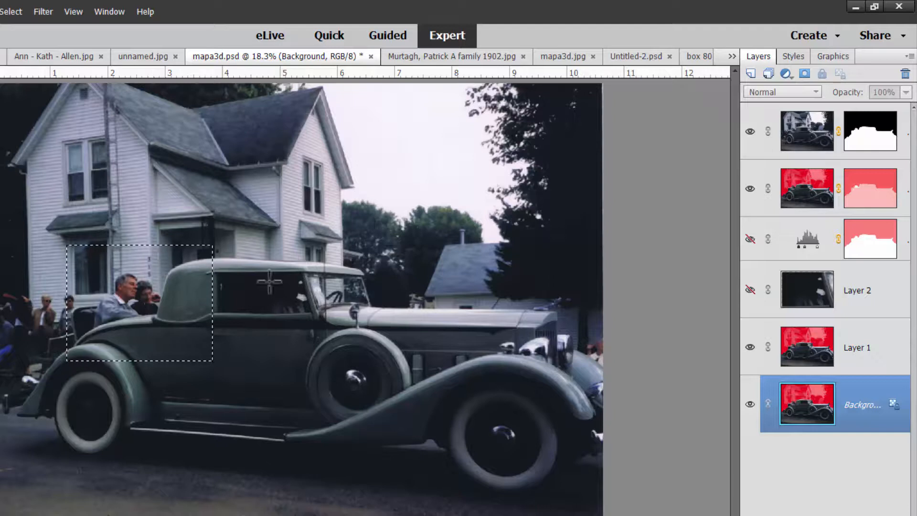
click(809, 145)
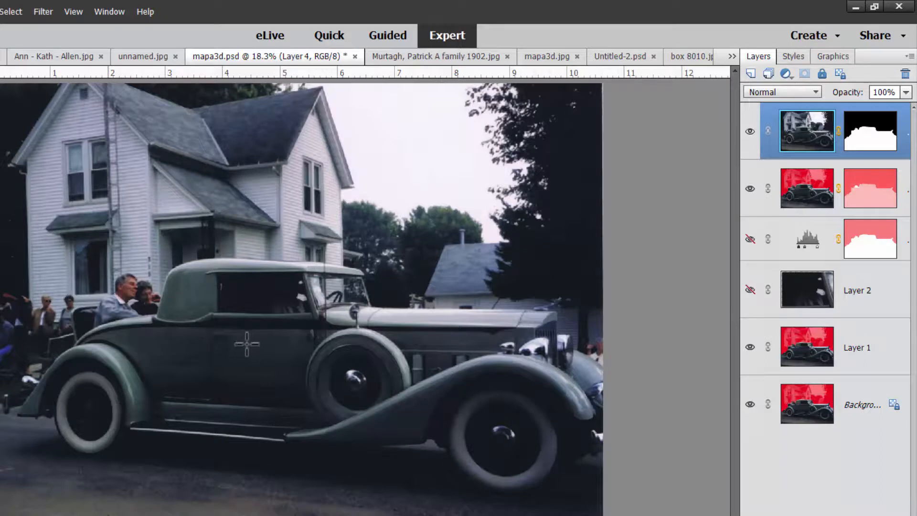
click(884, 146)
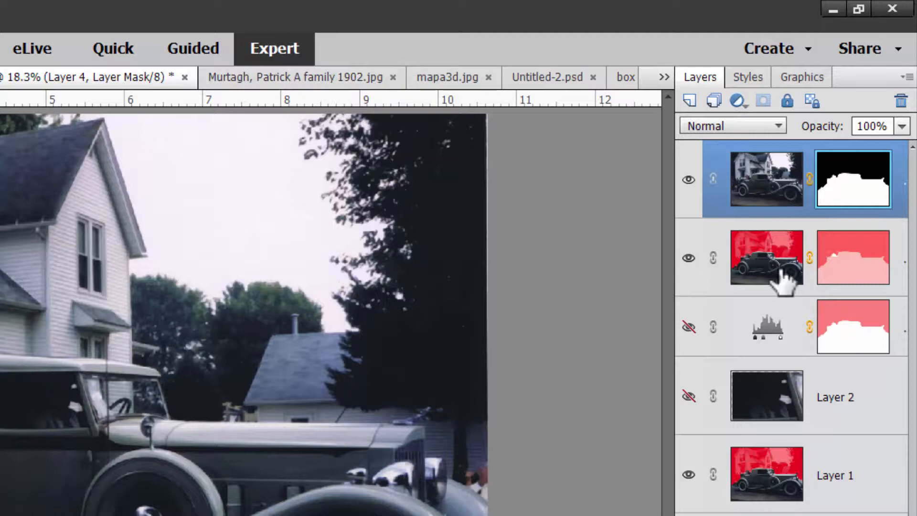
Step: Duplicate the masked car layer, Layer 4, into a new document
right_click(757, 191)
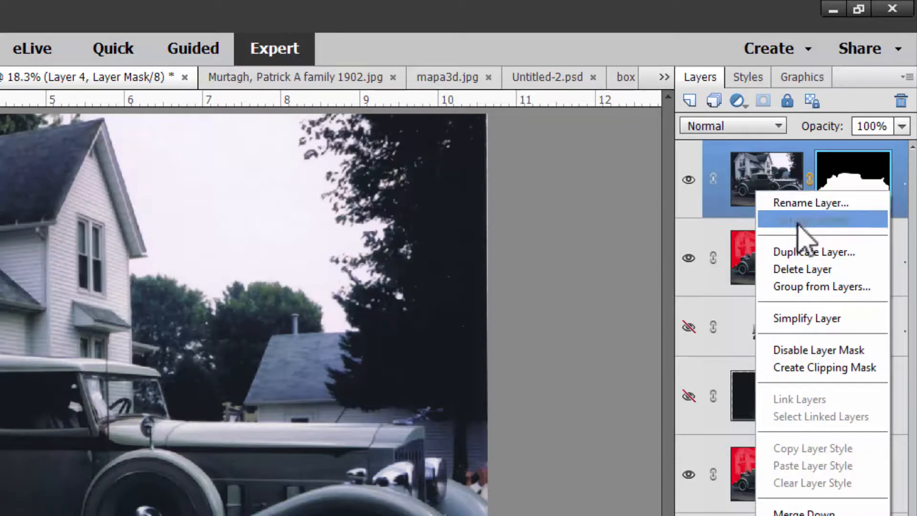
click(815, 253)
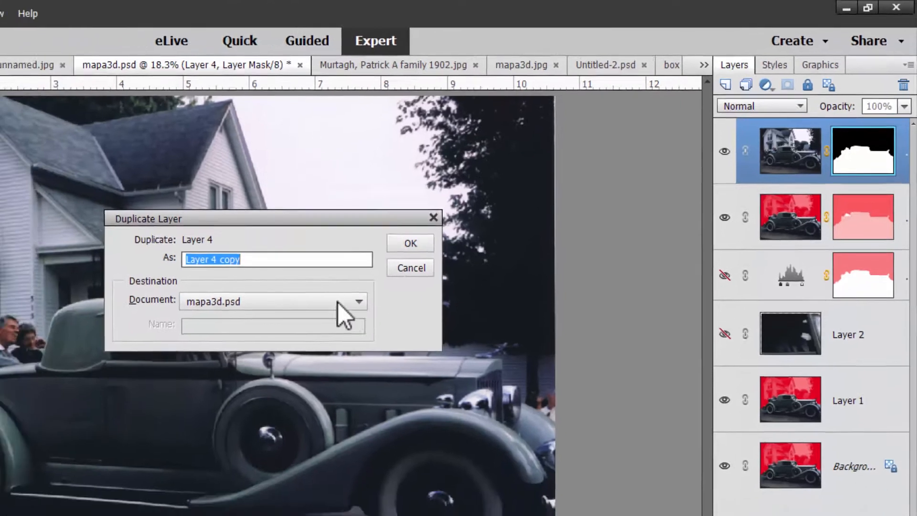
click(339, 303)
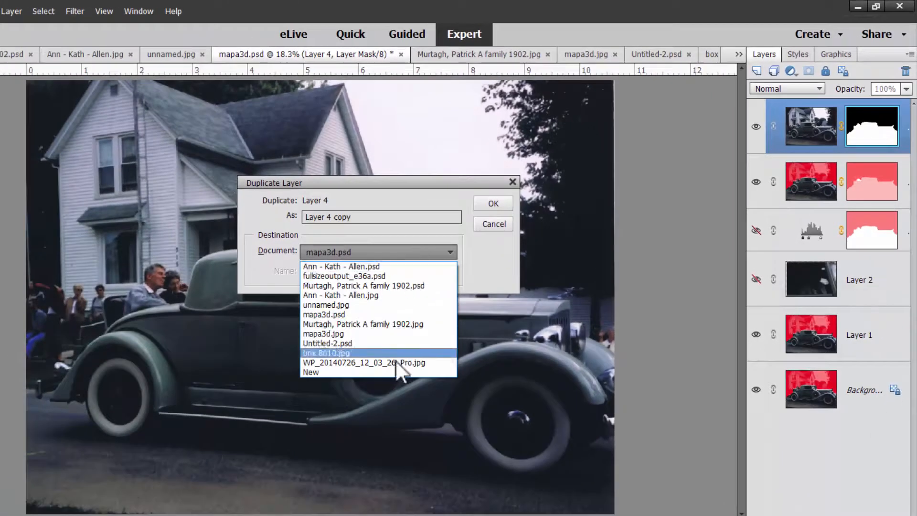
click(393, 372)
click(491, 202)
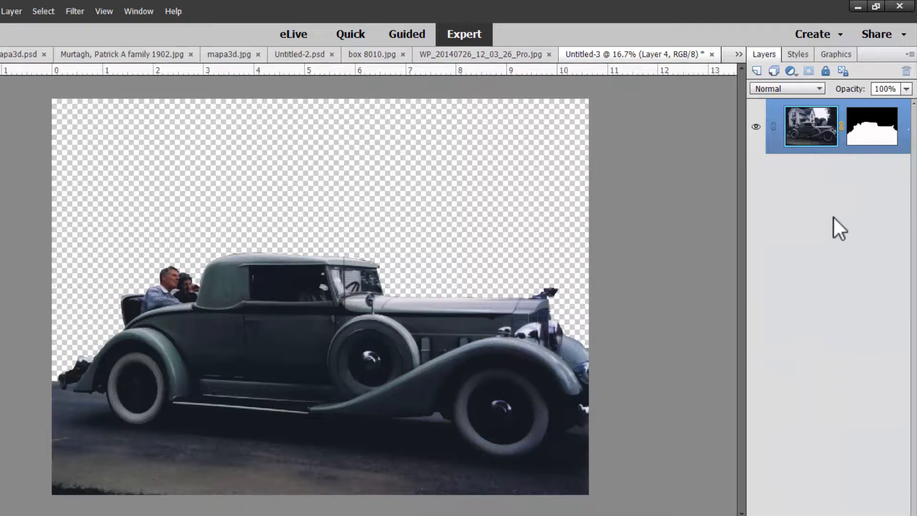
Step: Toggle the duplicated layer's mask to compare the full photo with the cut-out car
shift+click(882, 144)
shift+click(872, 140)
shift+click(876, 133)
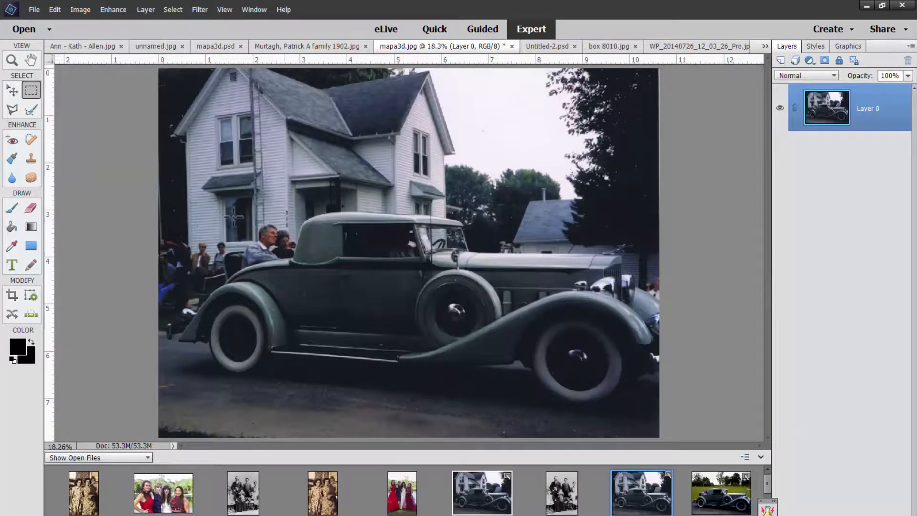
Step: Try a Spot Healing Brush stroke across the car in mapa3d.jpg, and undo it
click(31, 139)
mouse_move(208, 344)
mouse_down()
mouse_move(256, 299)
mouse_move(535, 306)
mouse_move(563, 347)
mouse_up()
key(ctrl+z)
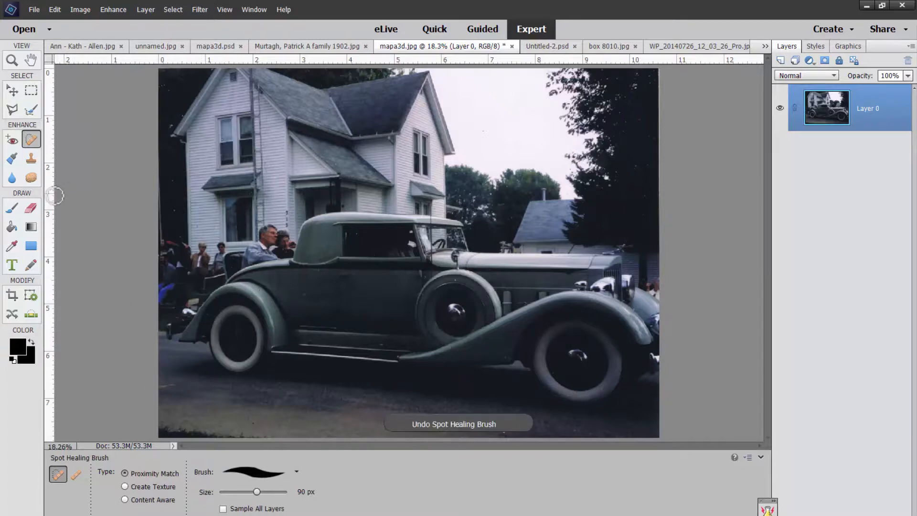
Step: Select the car, road and couple in mapa3d.jpg with the Quick Selection tool, adding to the selection
click(31, 110)
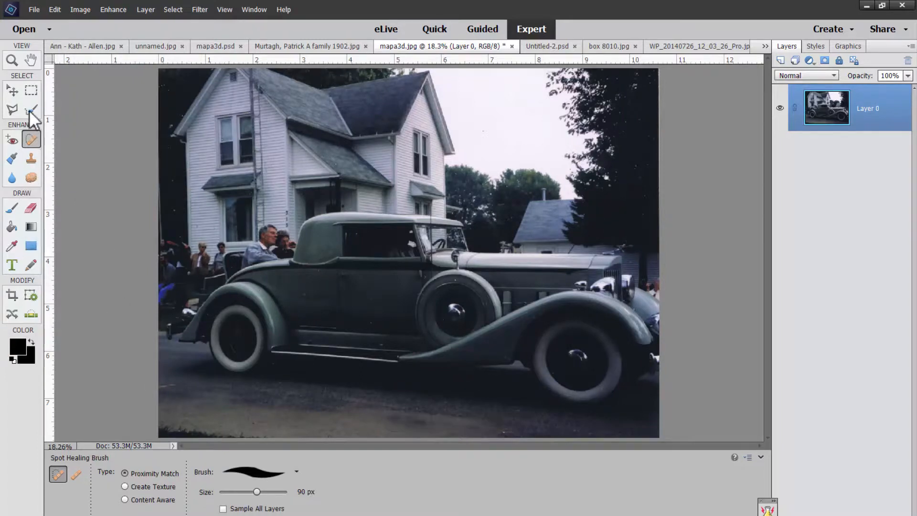
click(57, 474)
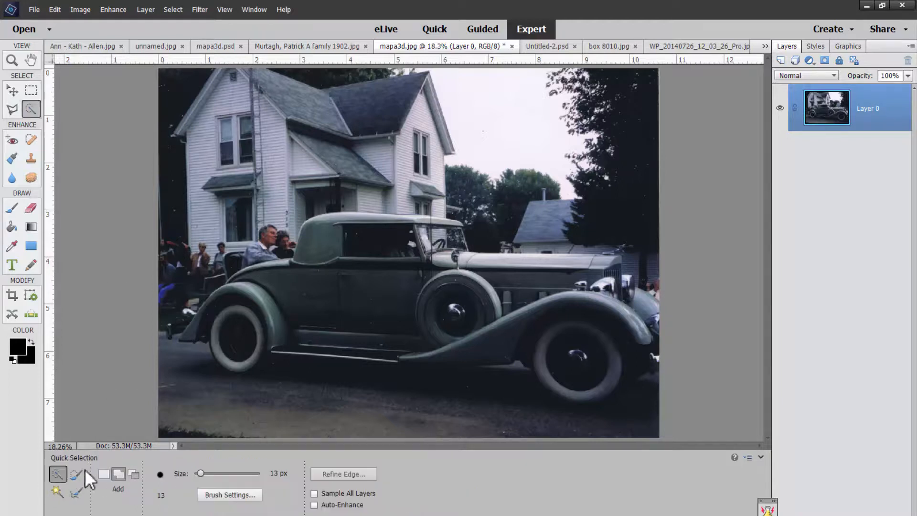
mouse_move(262, 306)
mouse_down()
mouse_move(516, 289)
mouse_move(638, 345)
mouse_move(643, 357)
mouse_move(490, 268)
mouse_move(387, 228)
mouse_move(326, 247)
mouse_move(352, 227)
mouse_move(383, 230)
mouse_move(334, 252)
mouse_up()
drag(369, 225, 408, 234)
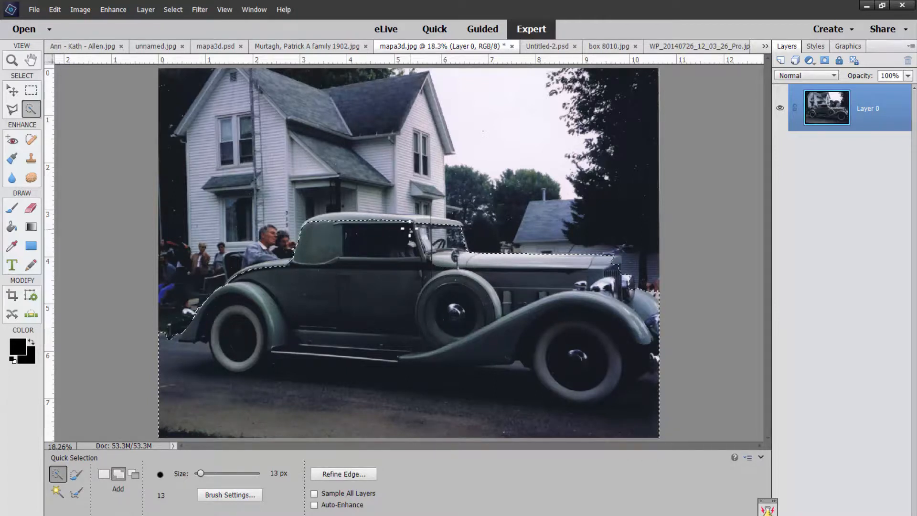
key(shift)
mouse_move(459, 240)
mouse_down()
mouse_move(334, 242)
mouse_move(256, 276)
mouse_move(253, 240)
mouse_move(235, 280)
mouse_up()
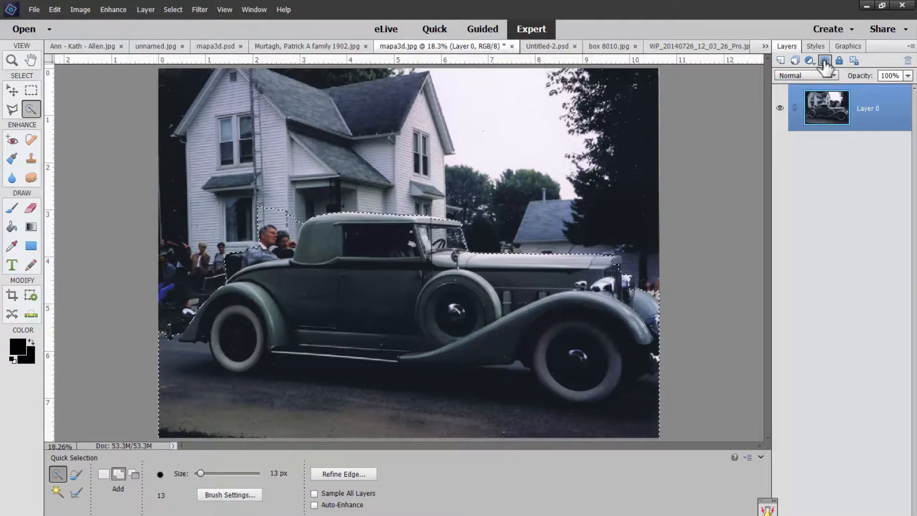
Step: Try masking Layer 0 with the selection, toggle the mask to compare, and undo the mask
click(825, 60)
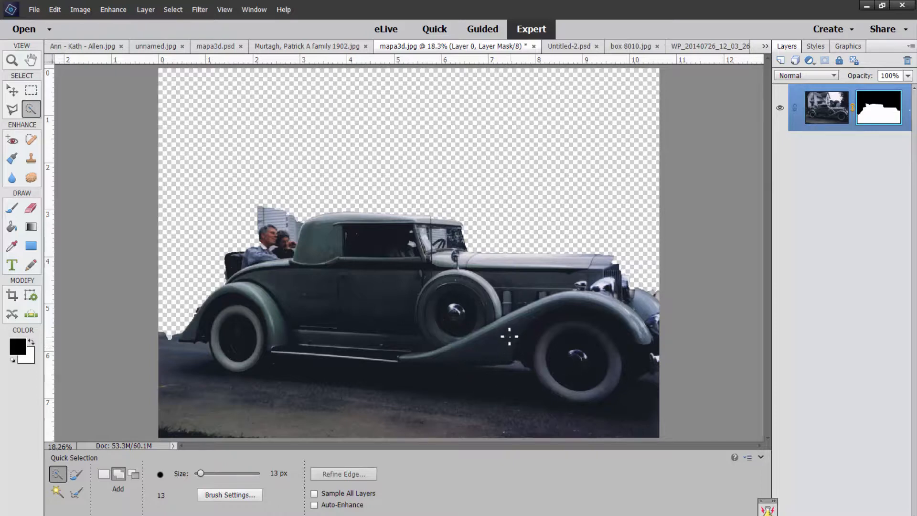
shift+click(883, 122)
shift+click(880, 124)
key(ctrl+z)
key(ctrl+z)
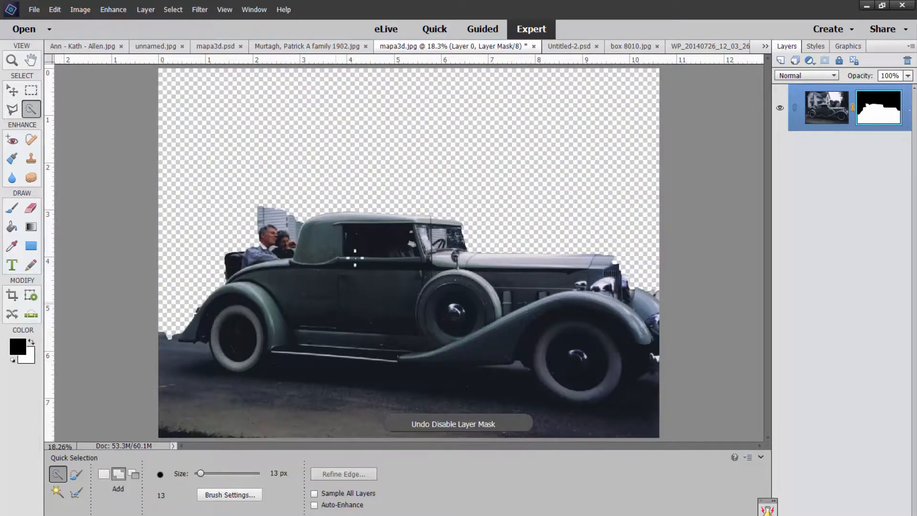
key(ctrl+z)
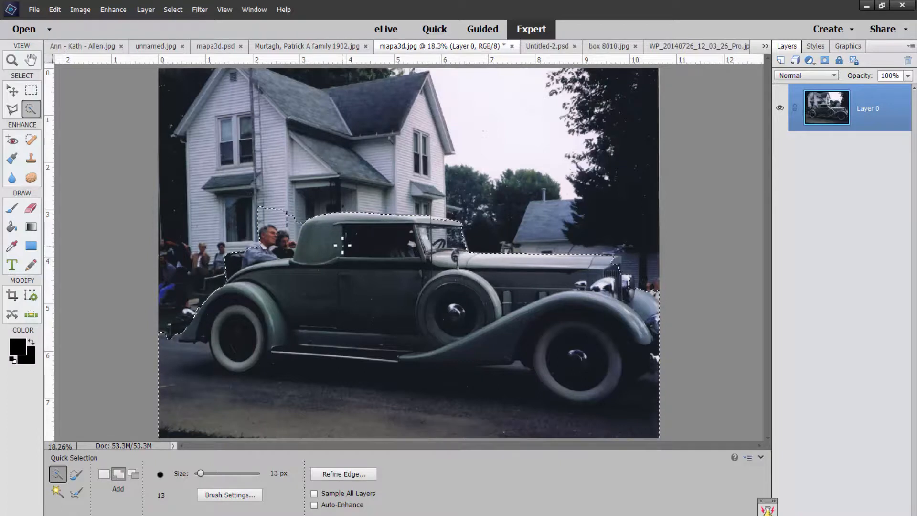
Step: Copy the selected car, couple and road to a new layer and hide Layer 0
key(ctrl+j)
key(i)
key(ctrl+k)
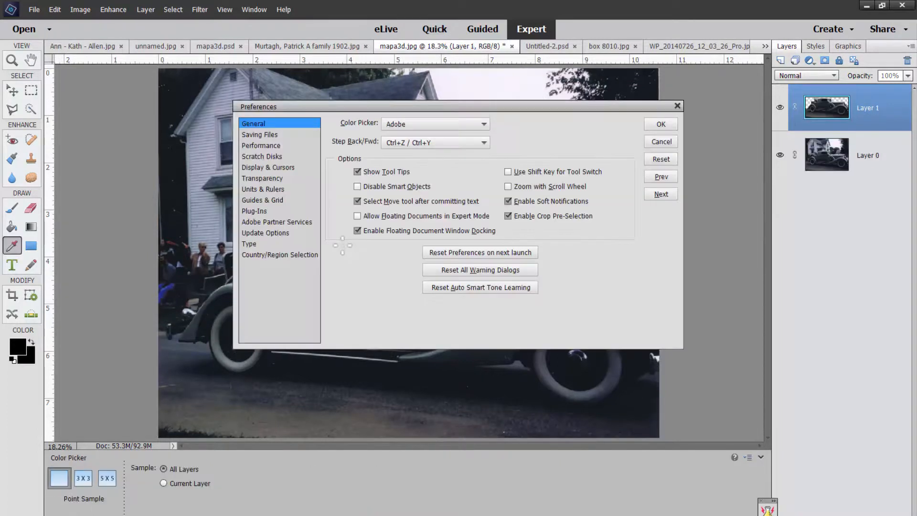
click(671, 141)
key(a)
click(780, 155)
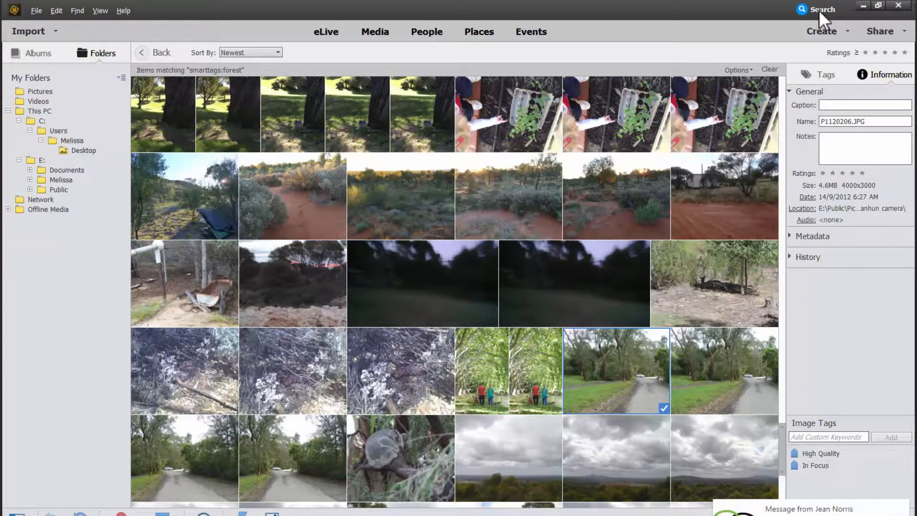
Step: In the Elements Organizer, replace the forest search filter with the bride smart tag and look through the matching photos
click(821, 8)
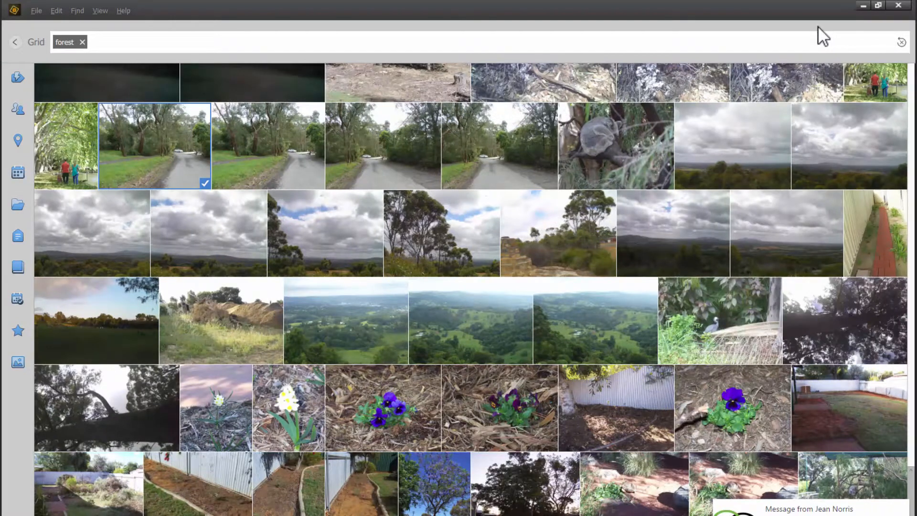
click(17, 78)
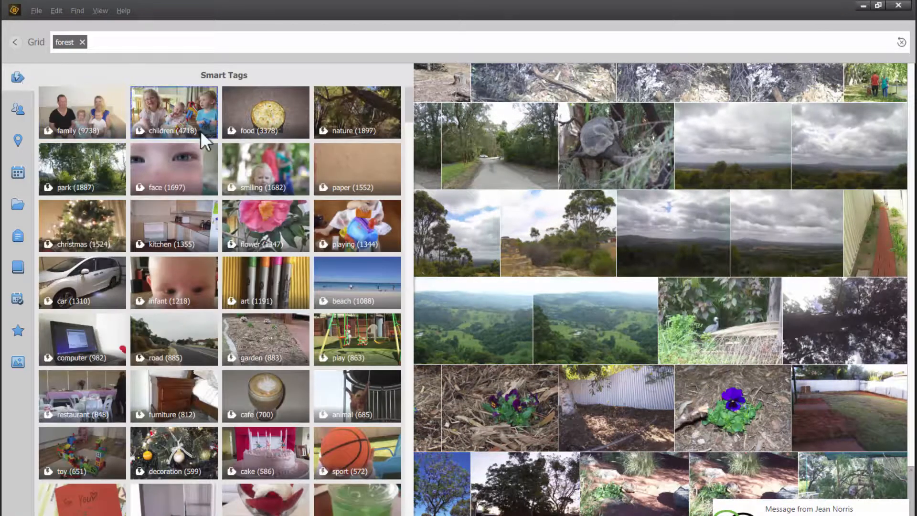
drag(412, 114, 408, 167)
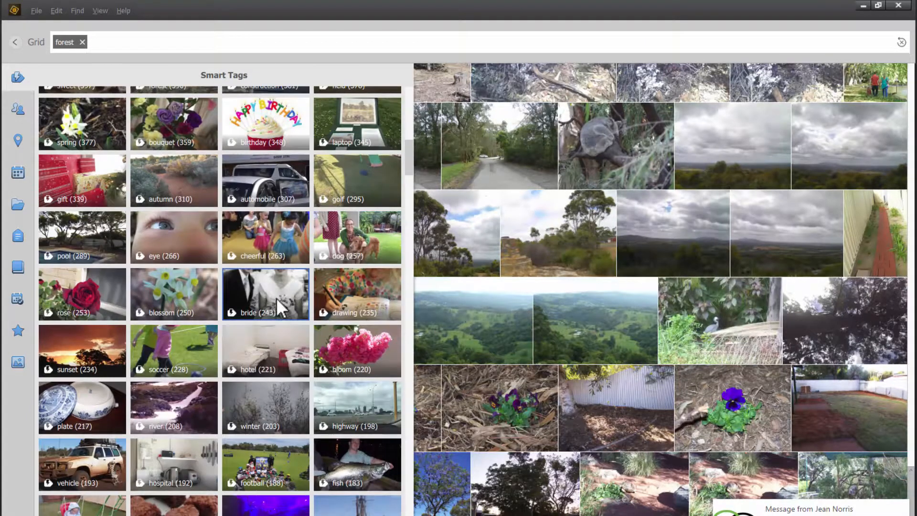
click(277, 297)
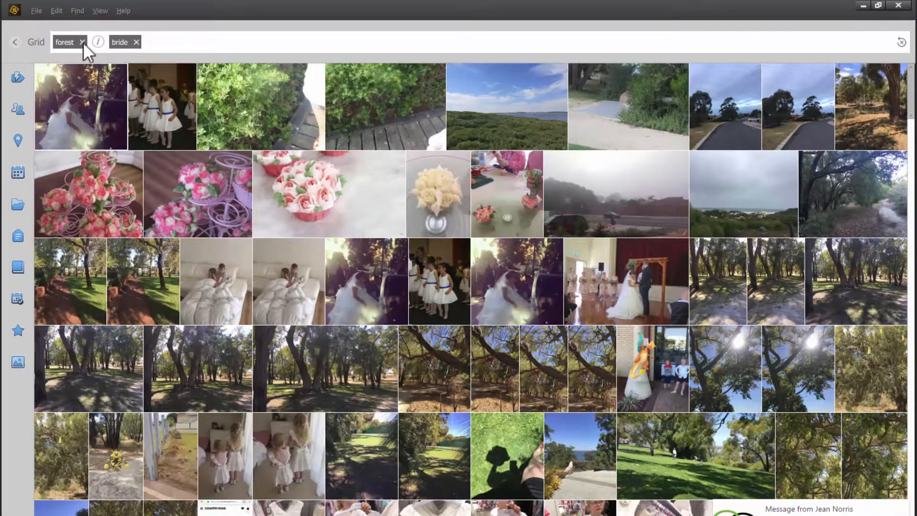
click(82, 42)
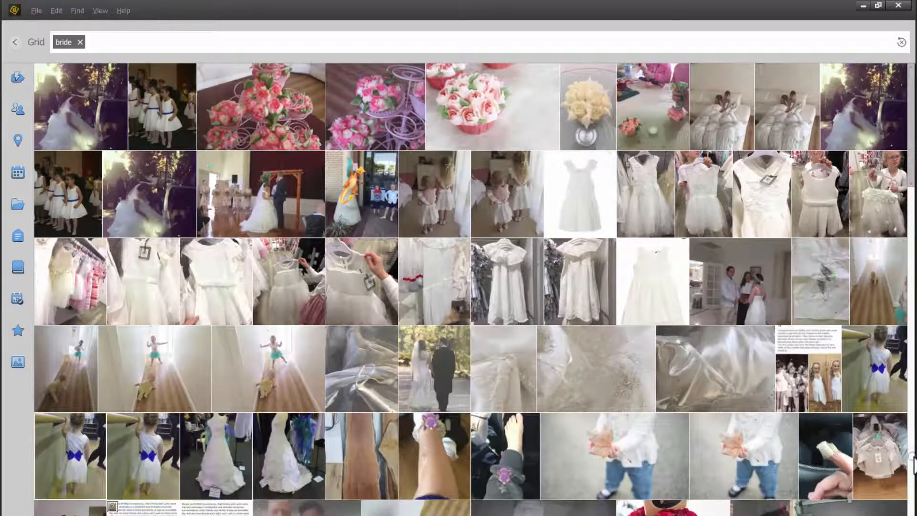
click(911, 456)
scroll(912, 236, down, 5)
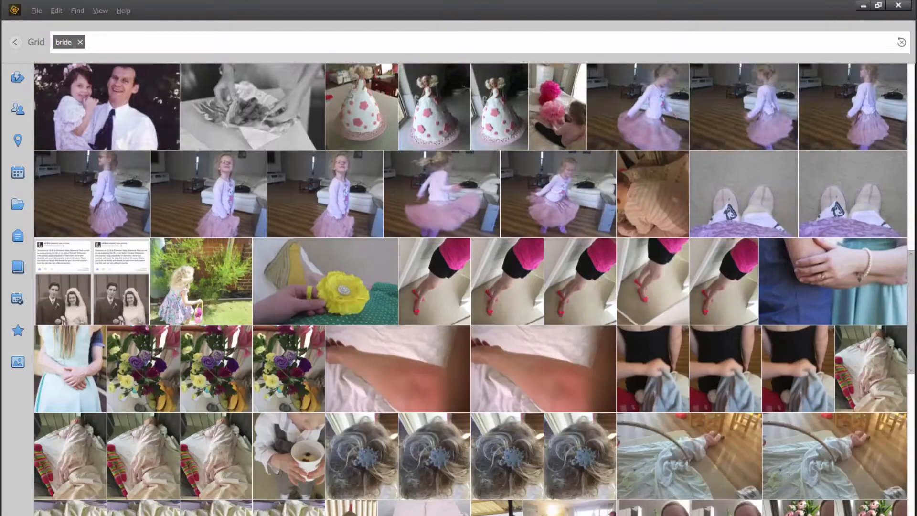
drag(911, 330, 898, 81)
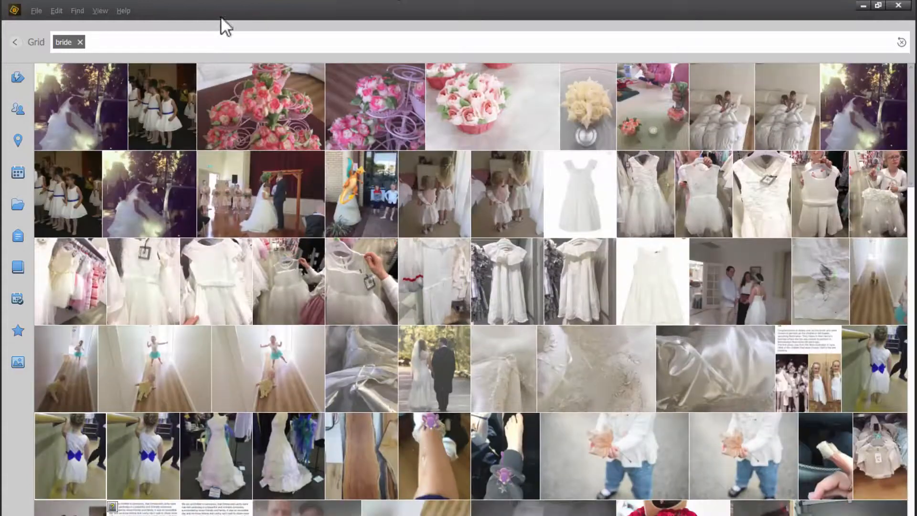
Step: Search the catalog for the kangaroo smart tag instead of bride, and clear that filter
click(81, 42)
text(kan)
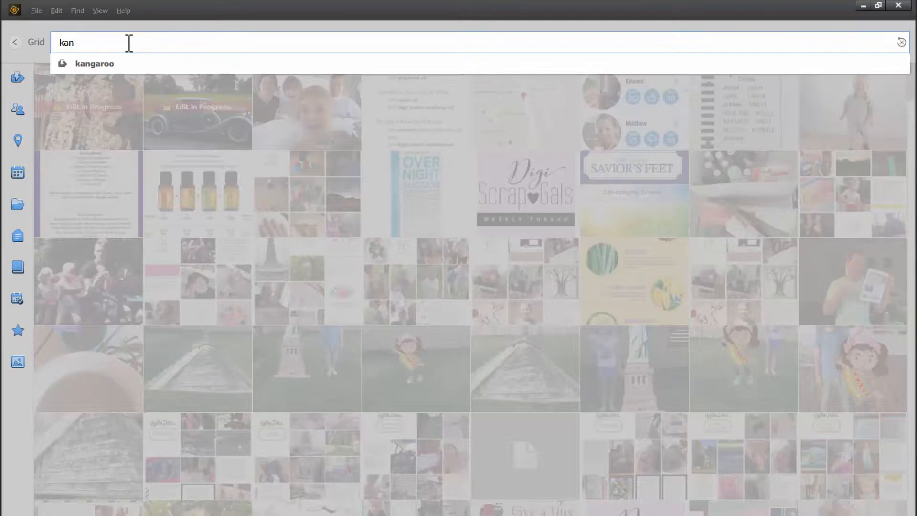
click(96, 63)
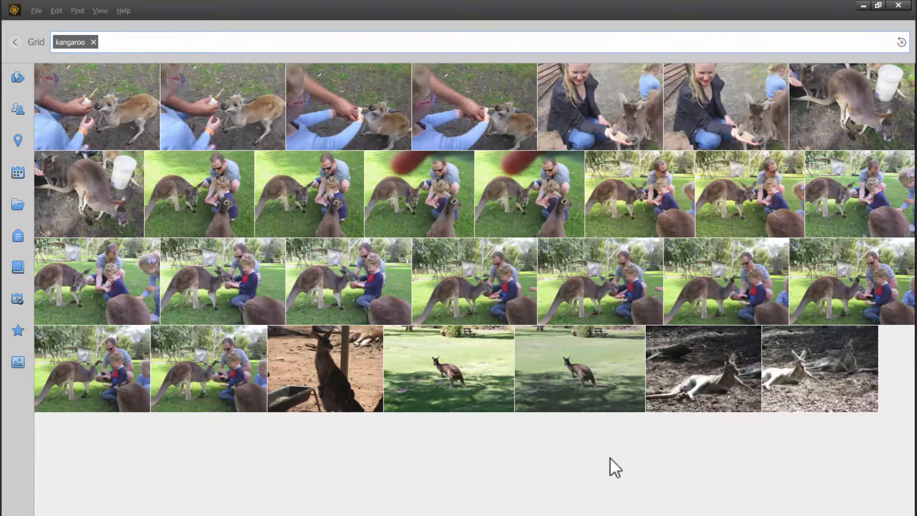
click(94, 42)
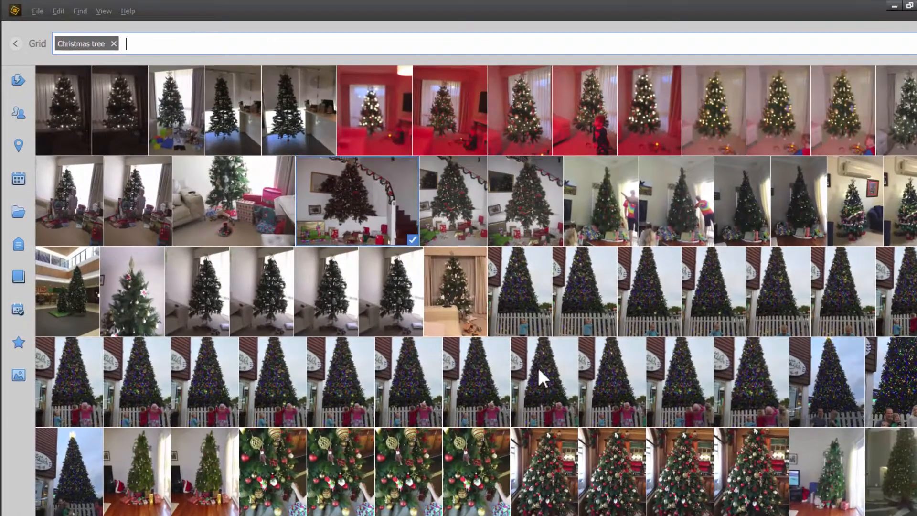
Step: Look through the photos matching the Christmas tree smart tag, and clear that filter
click(548, 326)
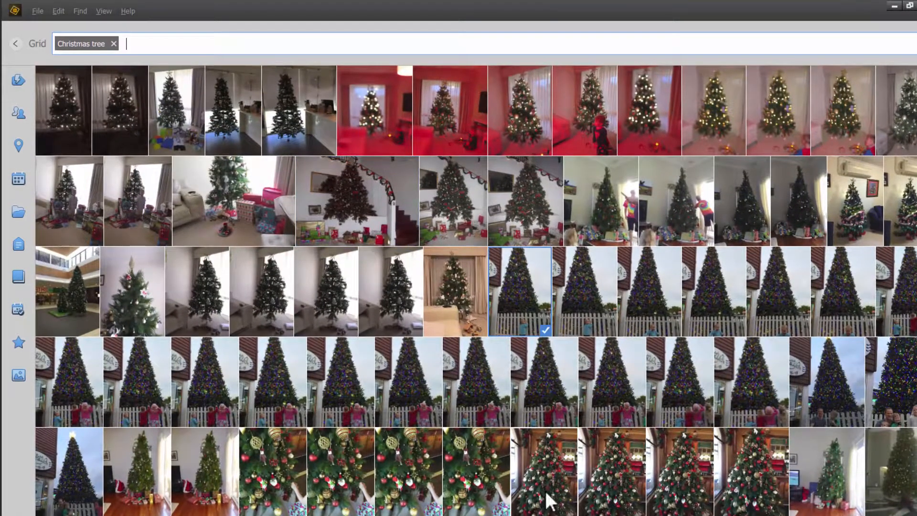
scroll(625, 506, down, 1)
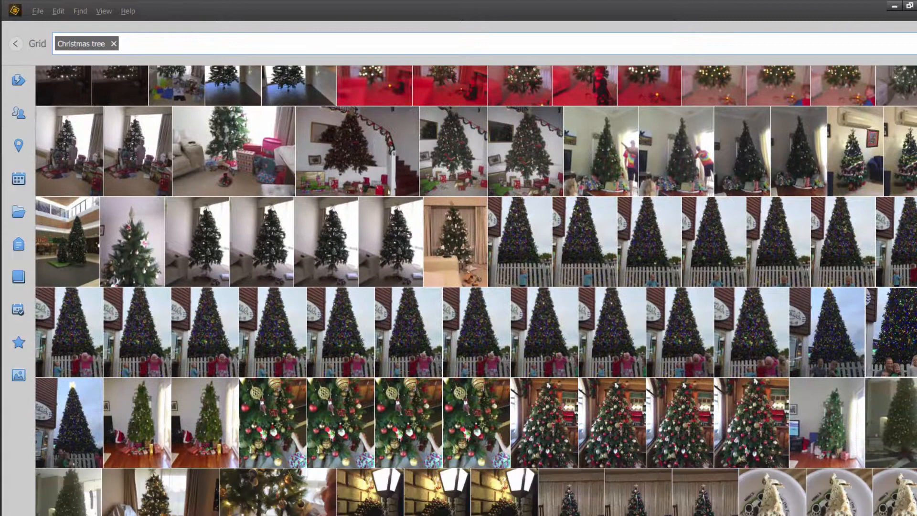
scroll(475, 289, down, 8)
scroll(476, 290, down, 1)
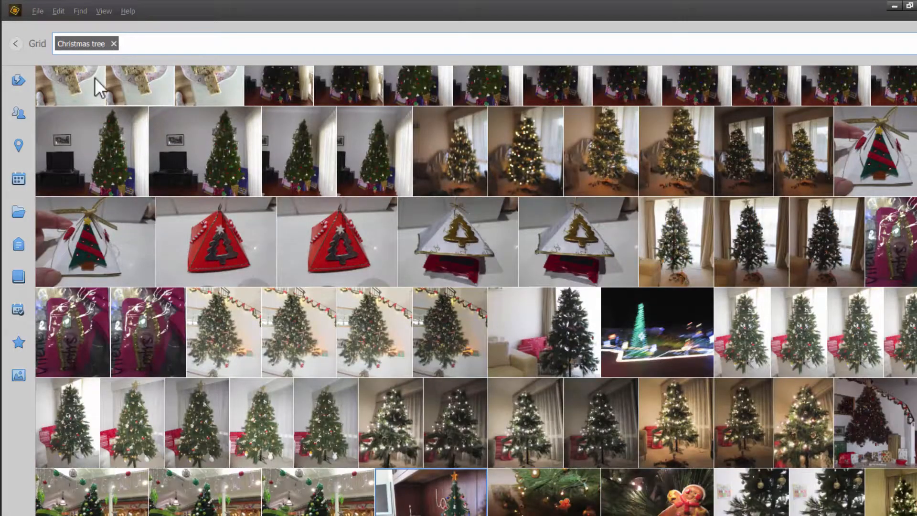
click(113, 44)
Step: Browse the smart tags, try filtering the catalog by yoga, and take that tag off again
click(22, 87)
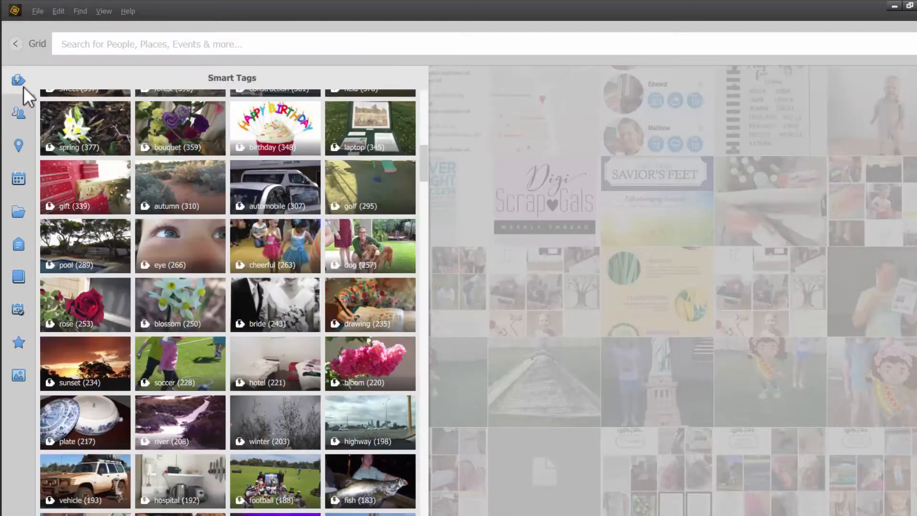
drag(423, 168, 416, 308)
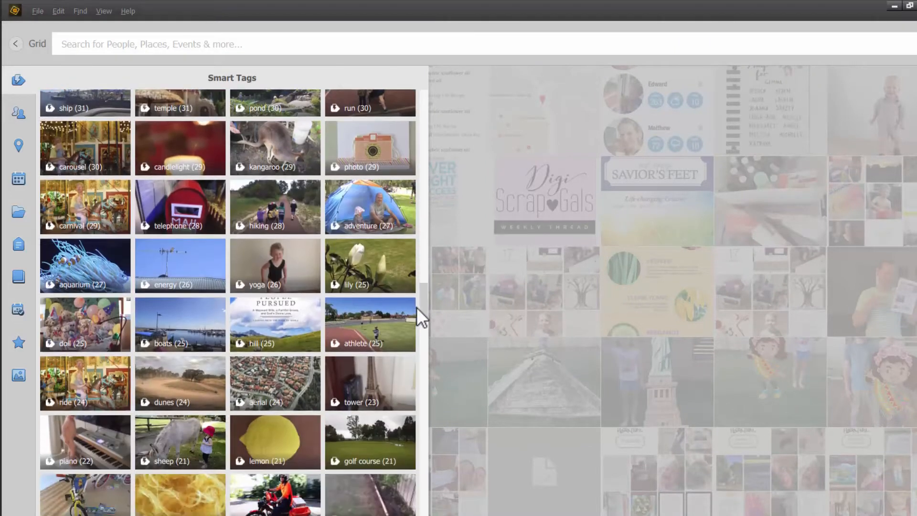
click(275, 274)
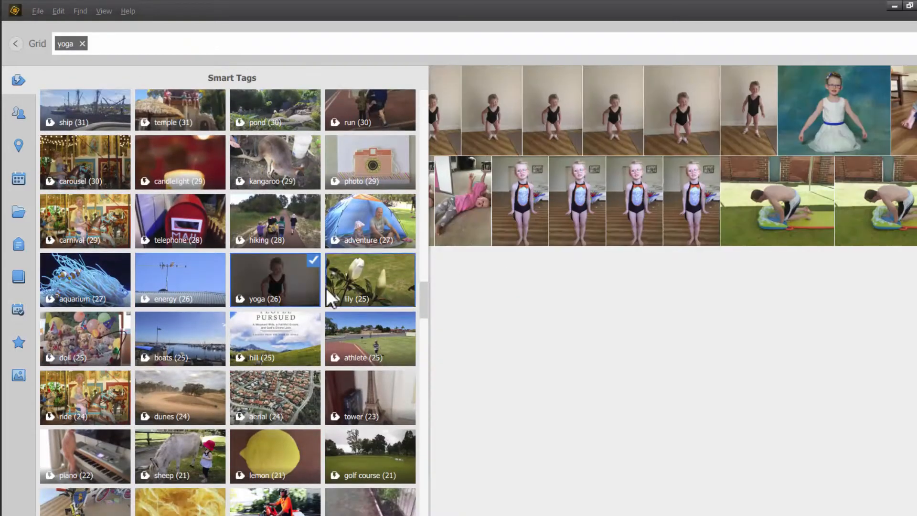
click(31, 113)
click(25, 83)
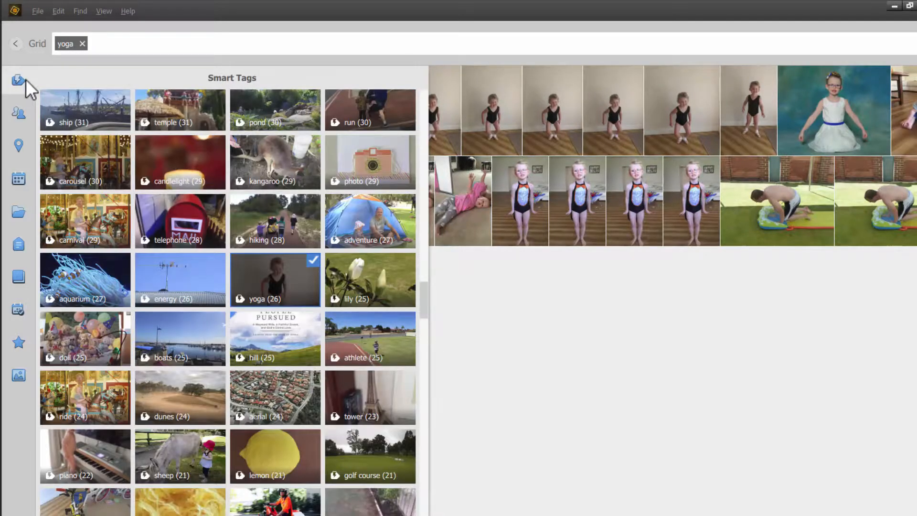
click(297, 290)
Step: Search the catalog for the yoga smart tag by name
click(160, 48)
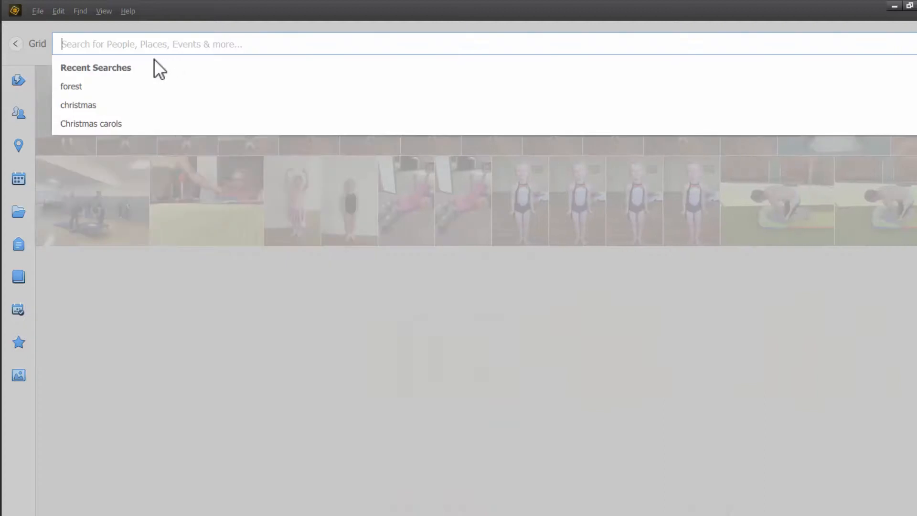
text(yog)
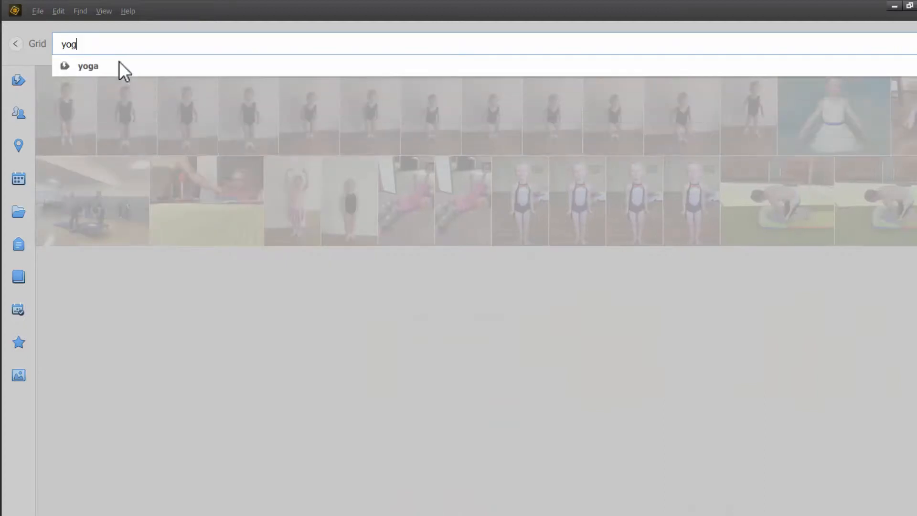
click(99, 66)
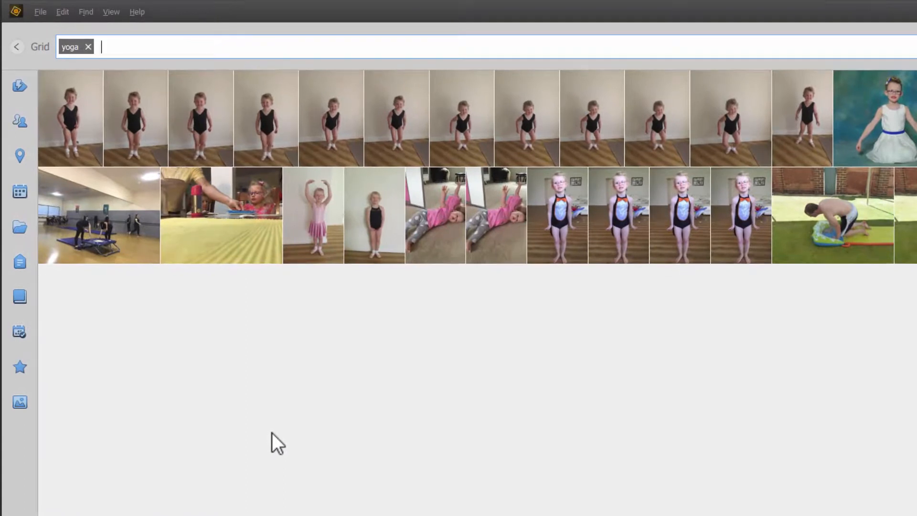
Step: Select all result photos of the girls posing in black leotards, the pink tutu and the colourful leotard
click(89, 125)
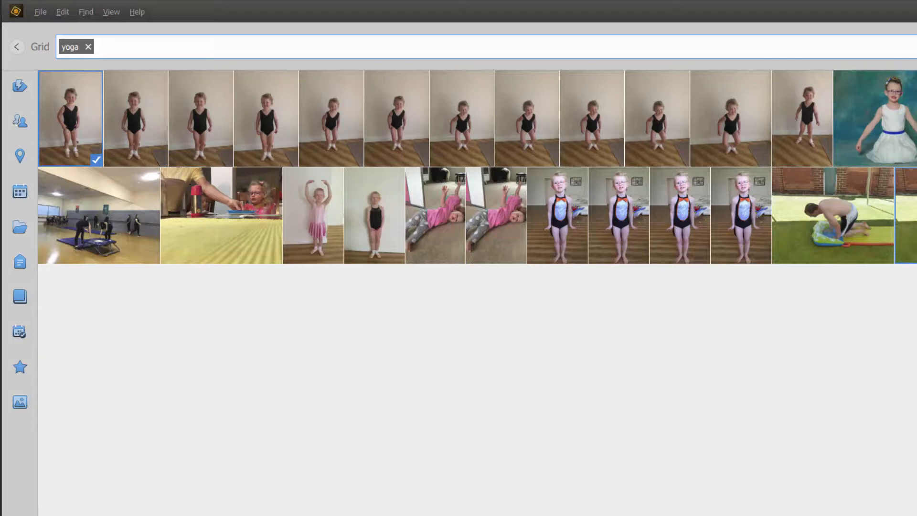
drag(769, 254, 195, 214)
ctrl+click(128, 119)
ctrl+click(92, 124)
ctrl+click(219, 127)
ctrl+click(268, 132)
ctrl+click(334, 135)
ctrl+click(401, 148)
ctrl+click(525, 144)
ctrl+click(602, 148)
ctrl+click(659, 151)
ctrl+click(728, 149)
ctrl+click(798, 145)
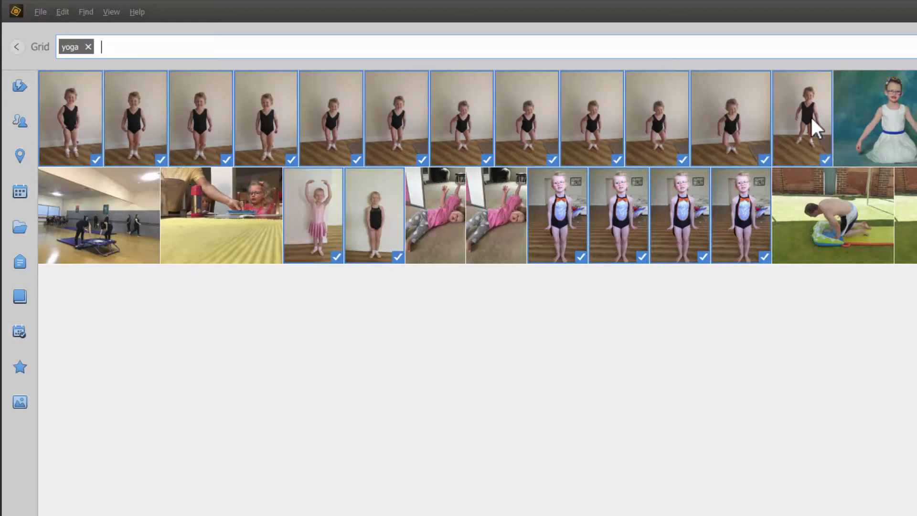
Step: Return to the media grid and add the image tag Dance to the selected photos
click(39, 46)
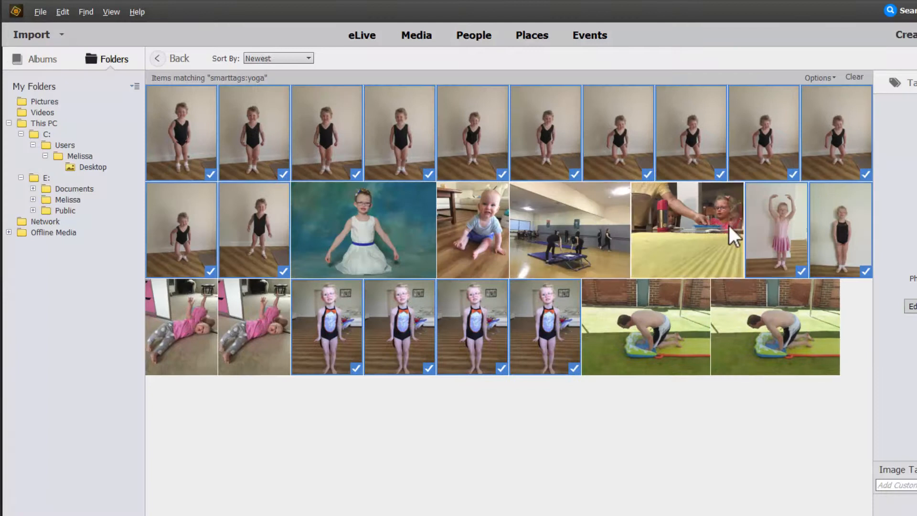
click(910, 484)
text(dance)
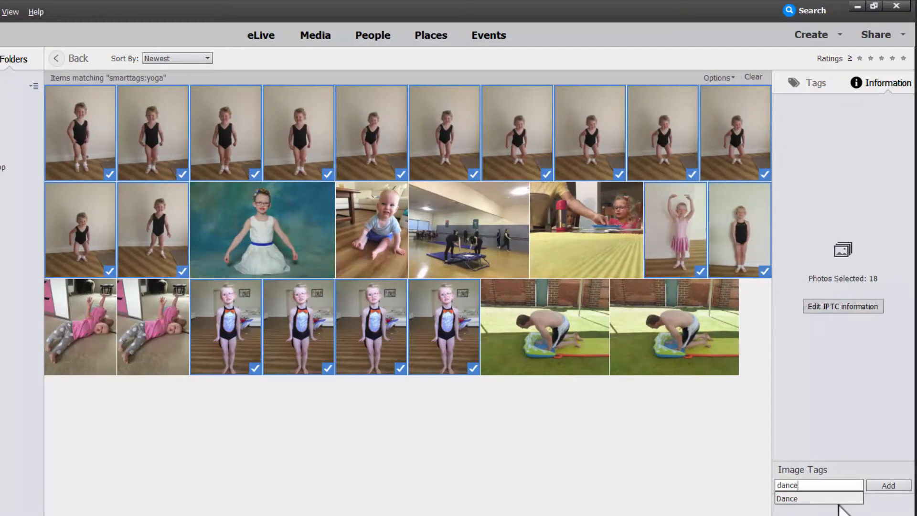
click(835, 500)
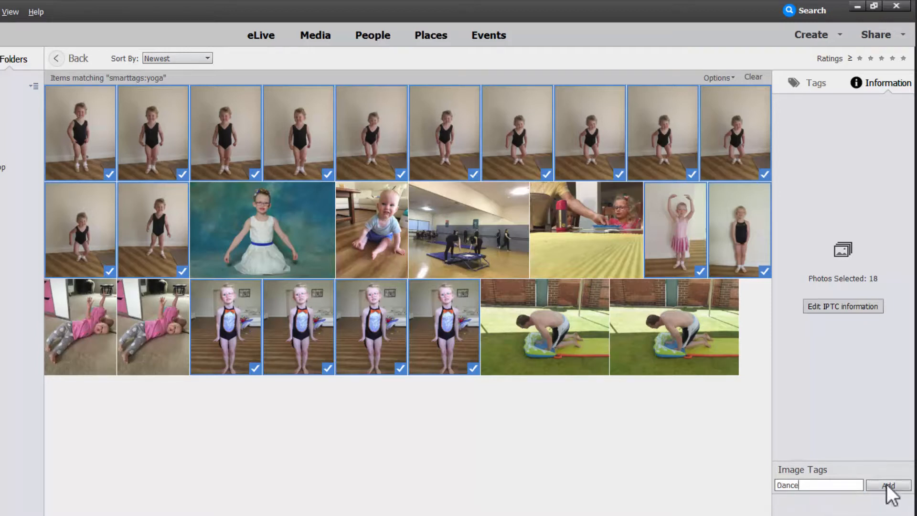
click(888, 486)
Step: Switch to the Photoshop Elements Editor and start saving the layered 1902 family portrait to the Desktop in JPEG format
key(alt+Tab)
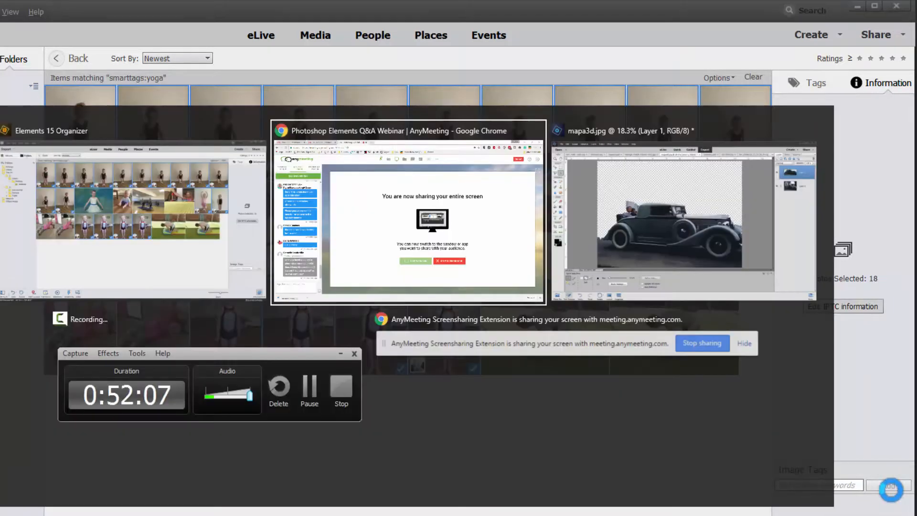
key(alt+Tab)
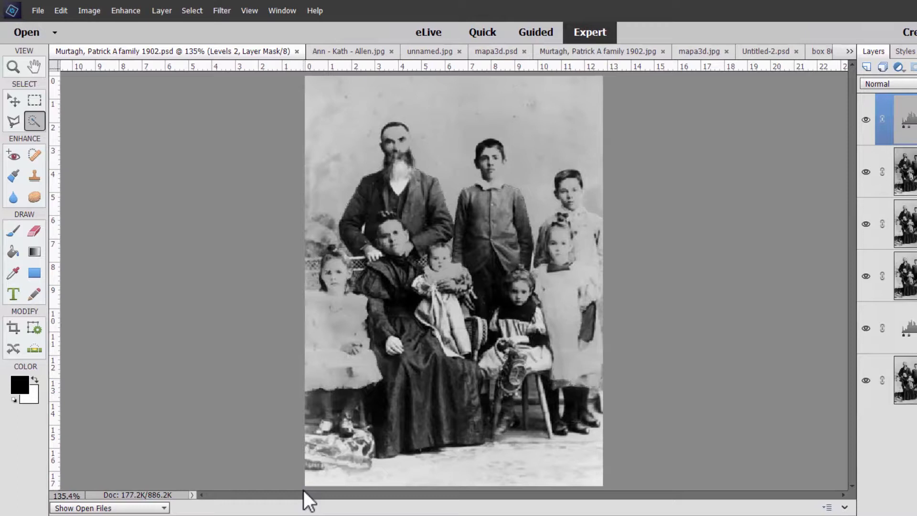
click(38, 10)
click(108, 122)
click(463, 326)
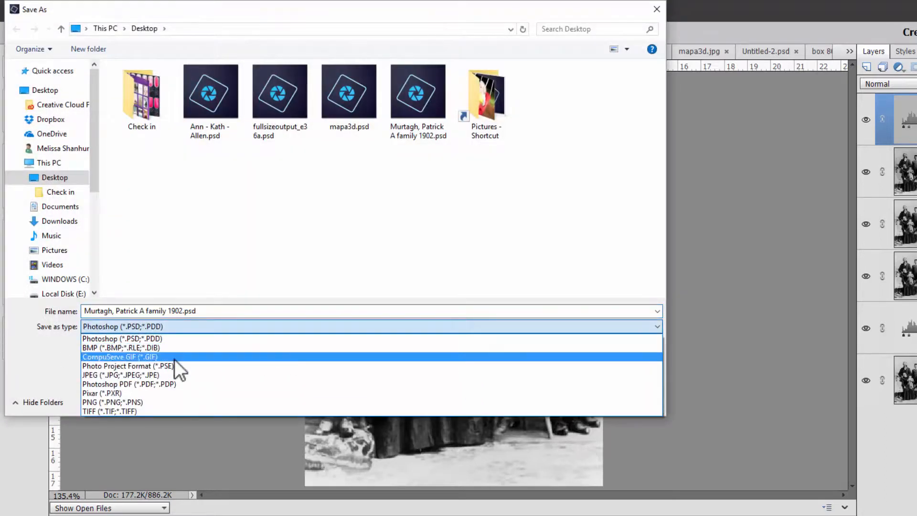
click(186, 375)
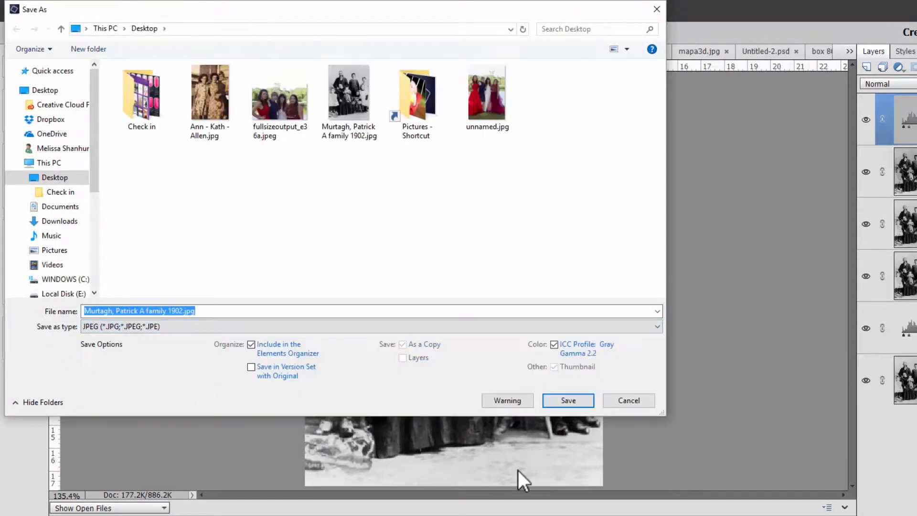
Step: Append "edited" to the JPEG's file name and save it at quality 12
click(188, 310)
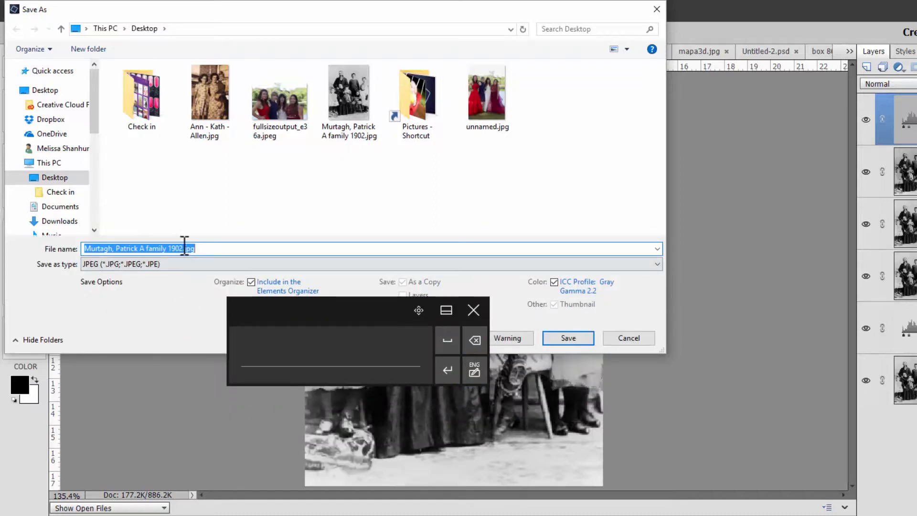
click(185, 247)
text(edited)
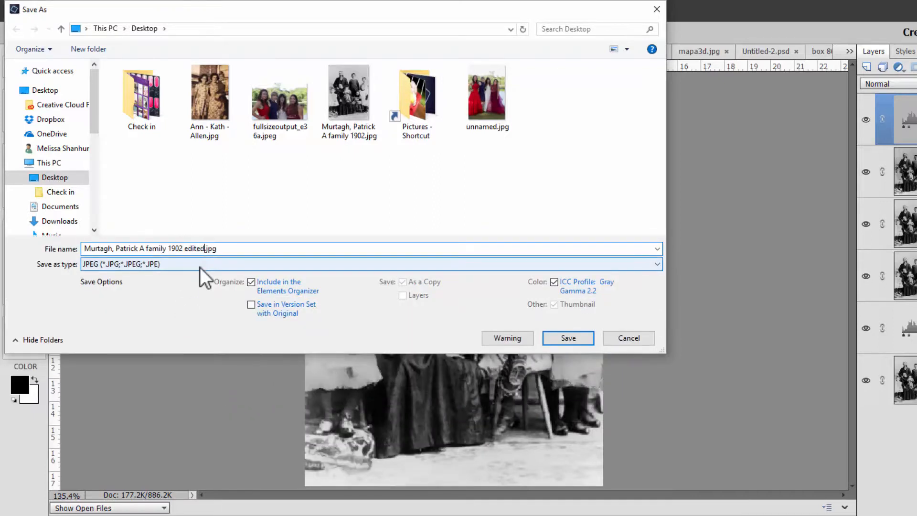
key(Return)
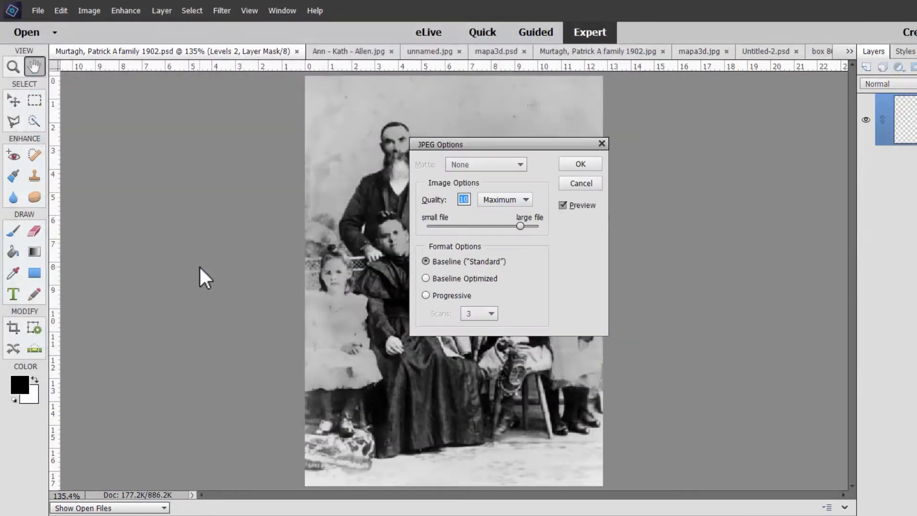
drag(520, 226, 544, 226)
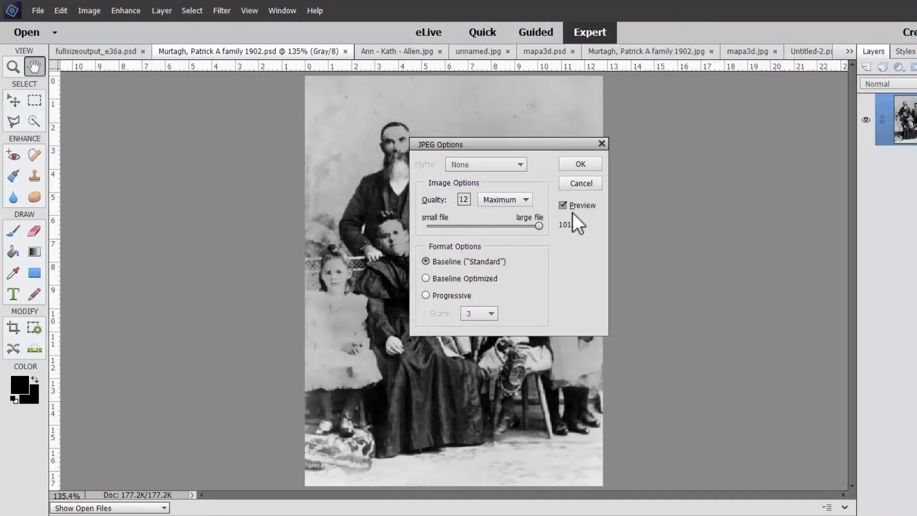
click(592, 164)
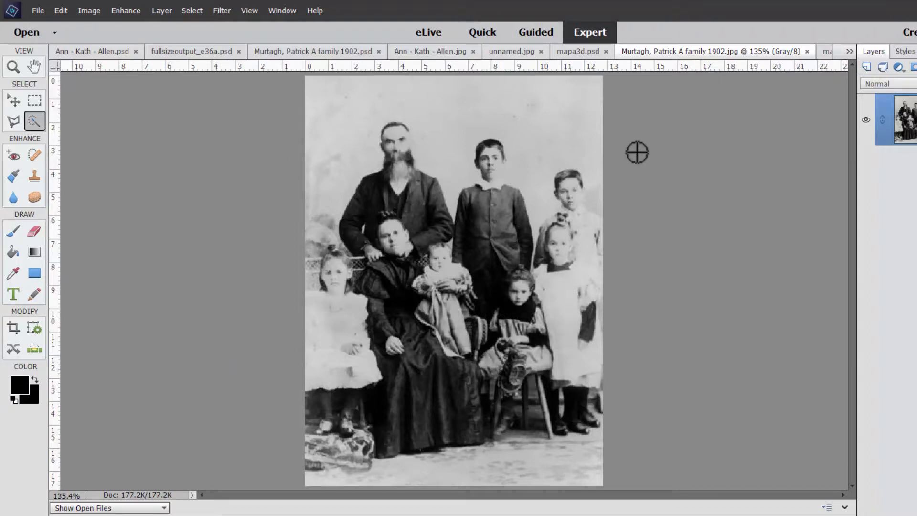
Step: Activate the Move tool in the 1902 family portrait JPEG
key(v)
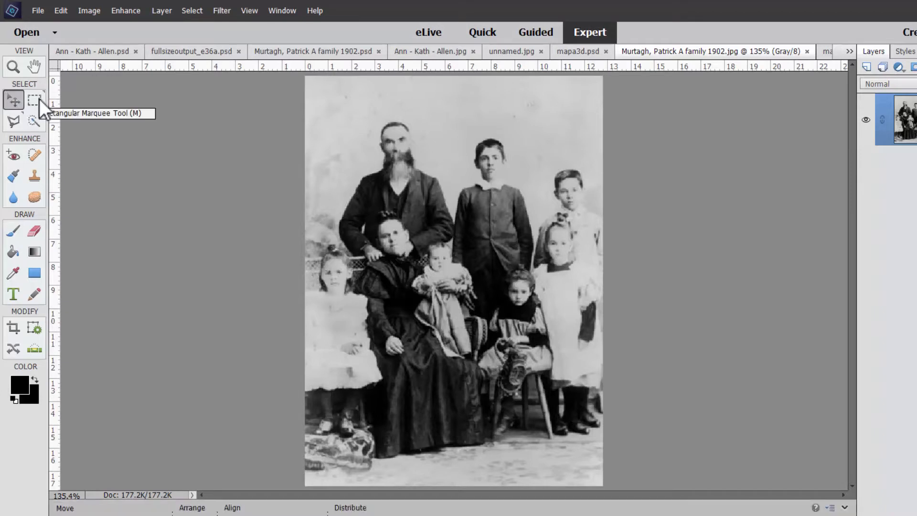